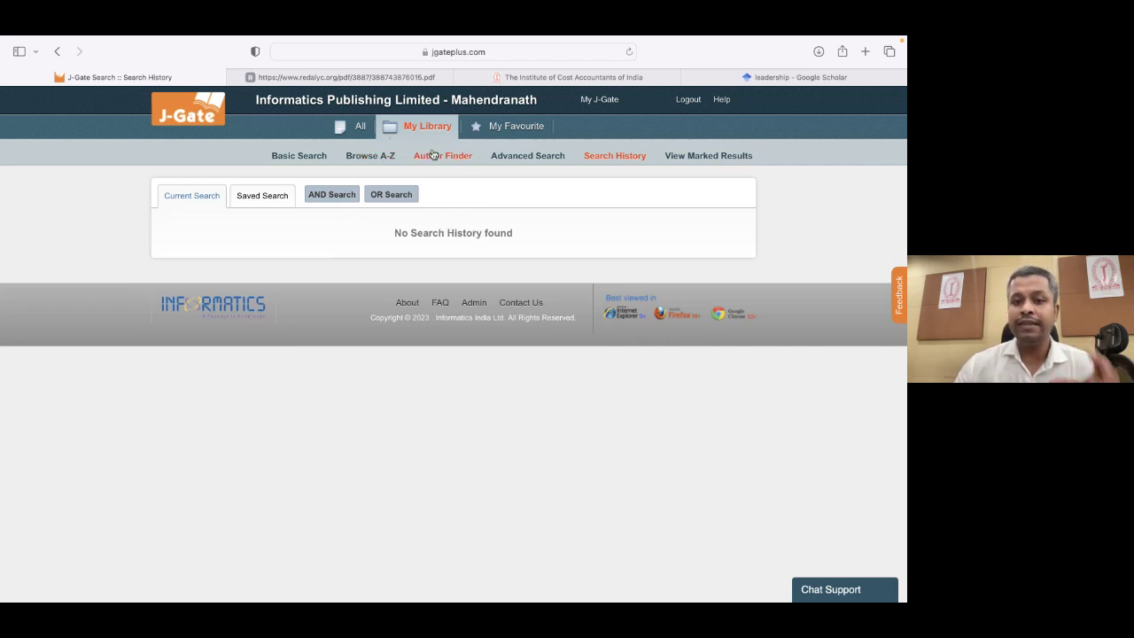
View the A-Z journal list in My Library and the My Favourite sign-in page.
{"action": "left_click", "coordinate": [377, 157]}
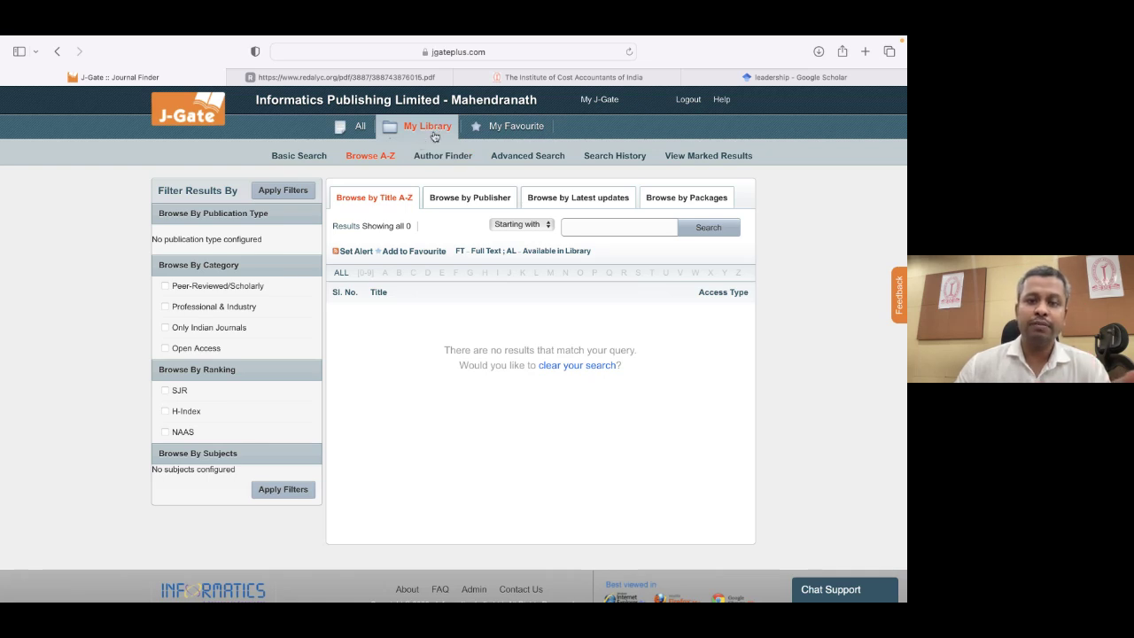
{"action": "left_click", "coordinate": [510, 133]}
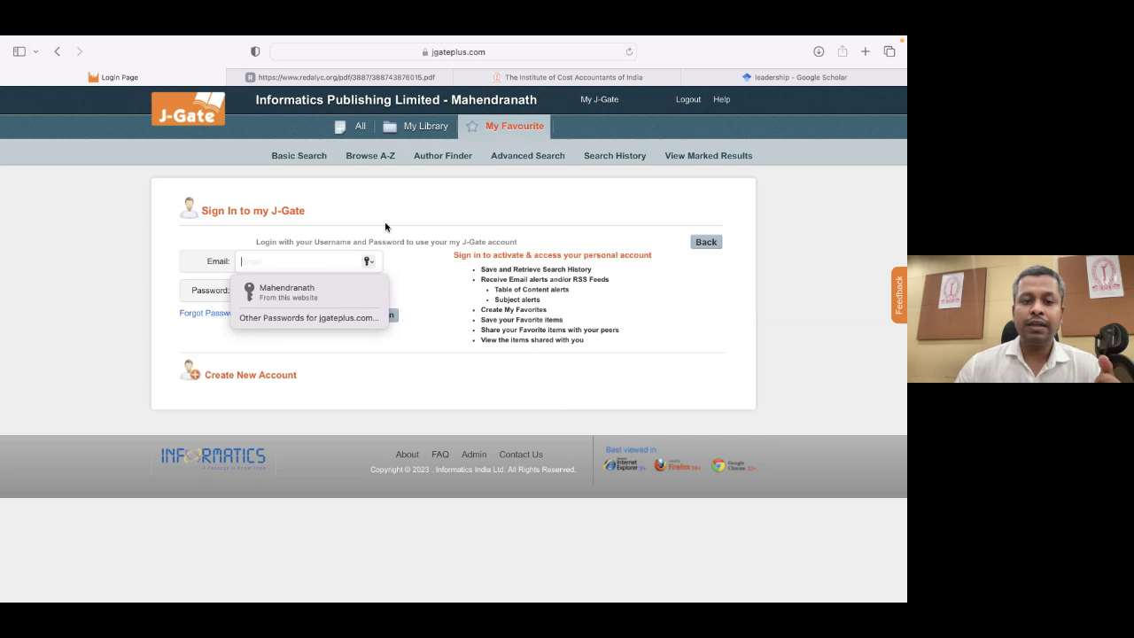
{"action": "left_click", "coordinate": [423, 226]}
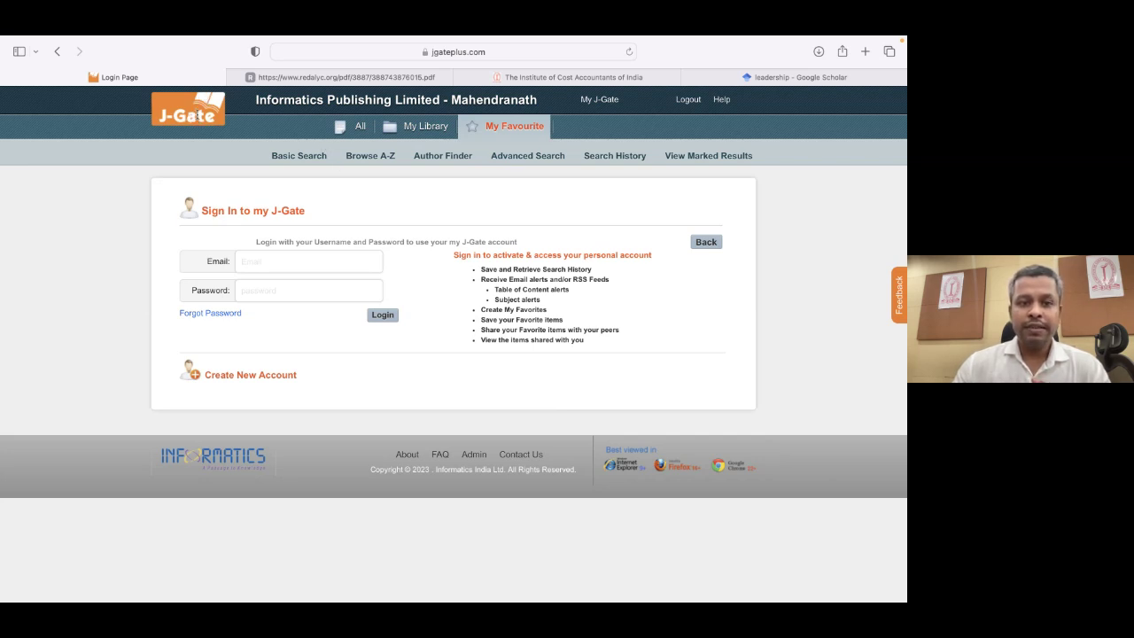
View the Advanced Search form for all content and return to the J-Gate home page.
{"action": "left_click", "coordinate": [171, 107]}
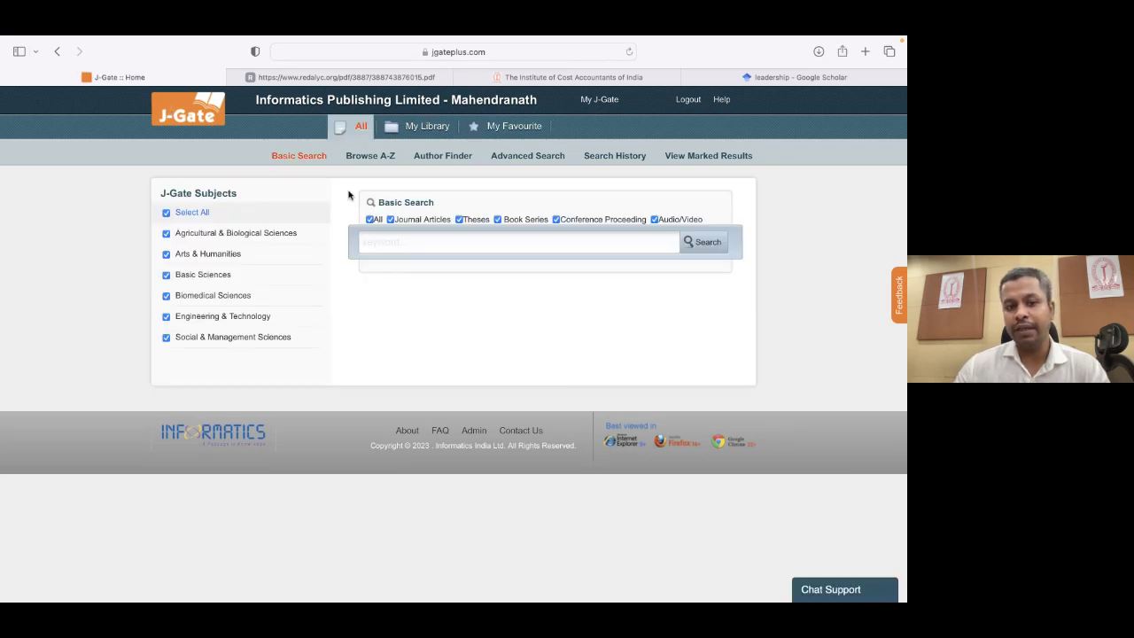
{"action": "left_click", "coordinate": [519, 162]}
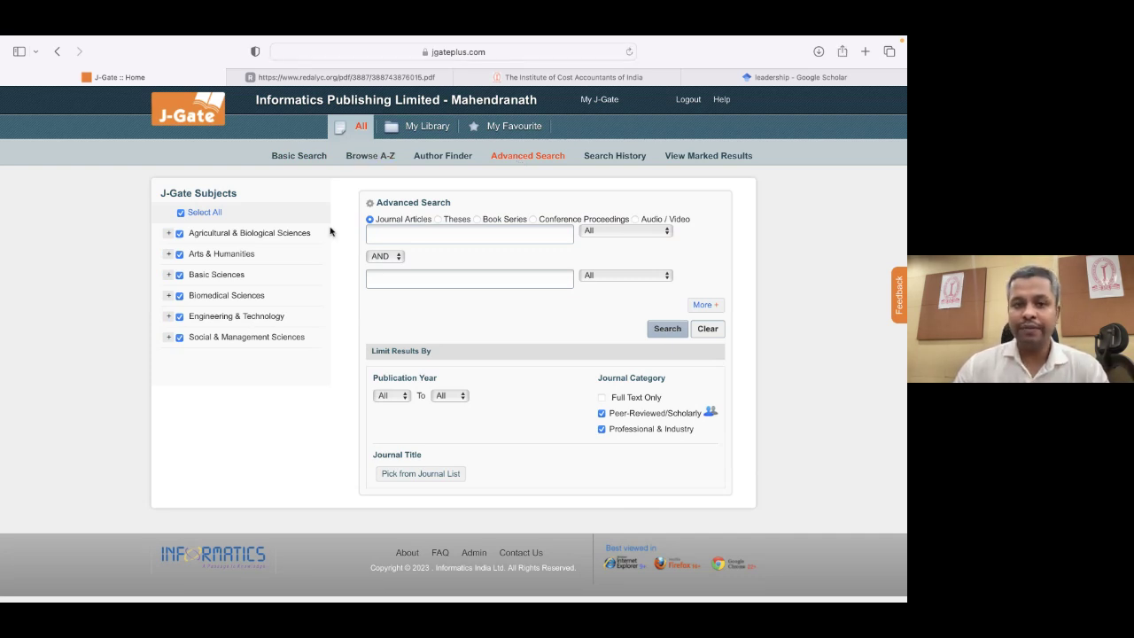
{"action": "left_click", "coordinate": [187, 112]}
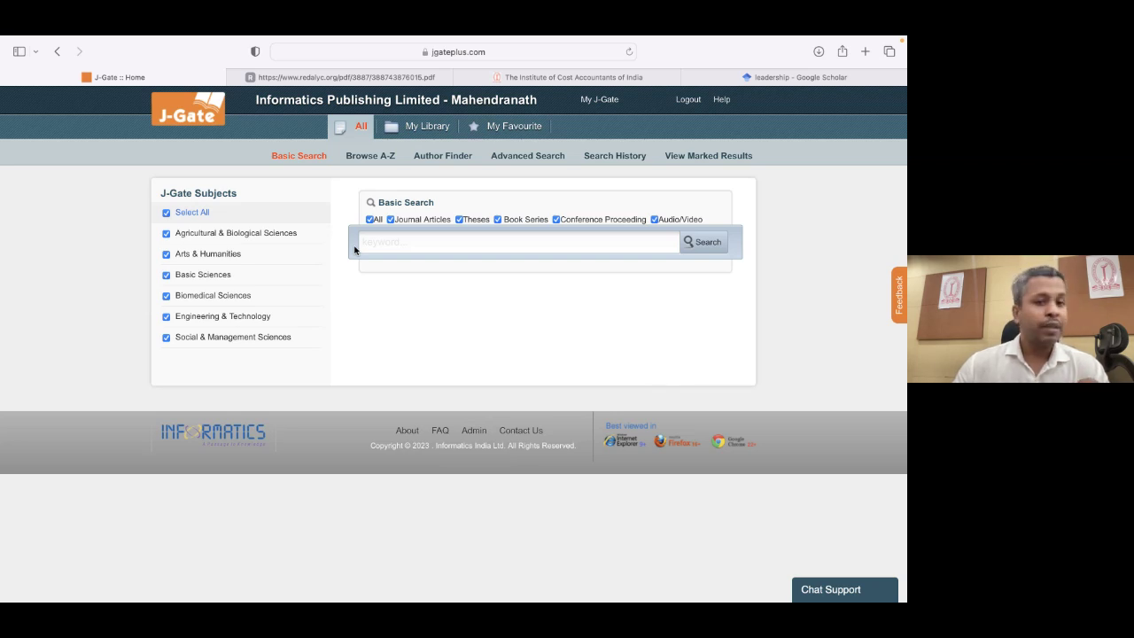
Open the A-Z title list covering all content and look over the journals and filters.
{"action": "left_click", "coordinate": [373, 158]}
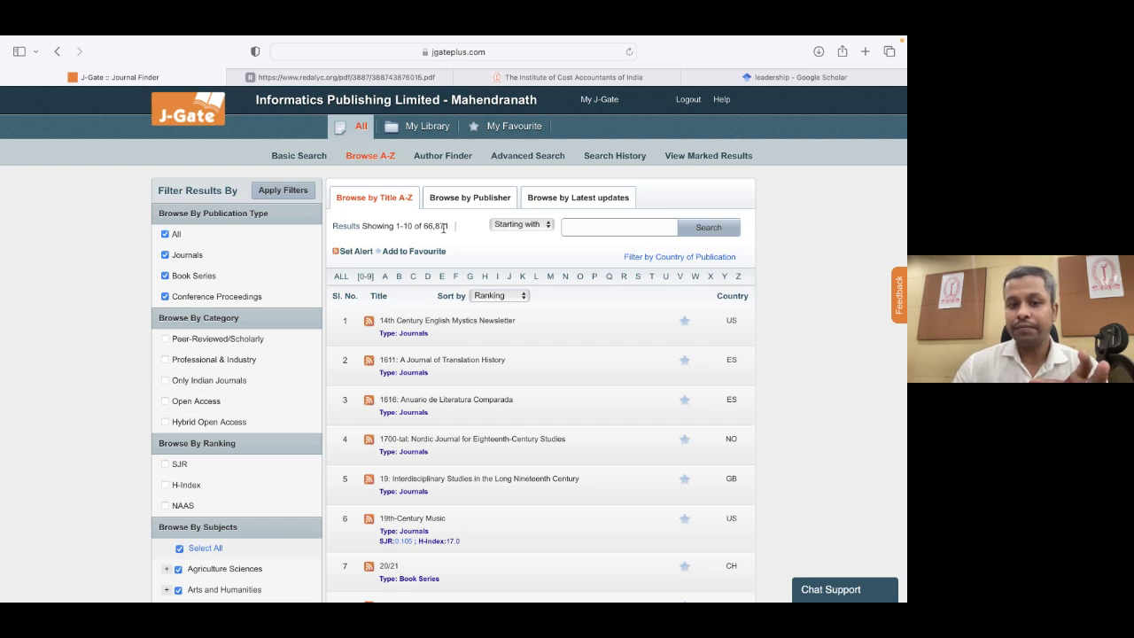
{"action": "scroll", "coordinate": [379, 269], "scroll_direction": "down", "scroll_amount": 3}
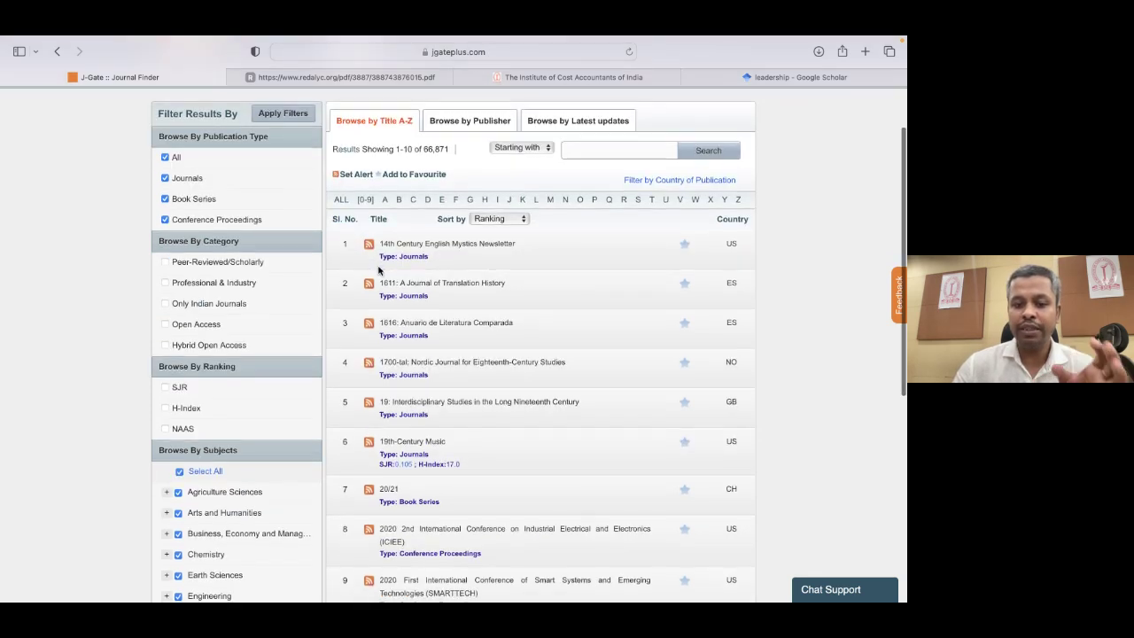
{"action": "scroll", "coordinate": [378, 269], "scroll_direction": "up", "scroll_amount": 1}
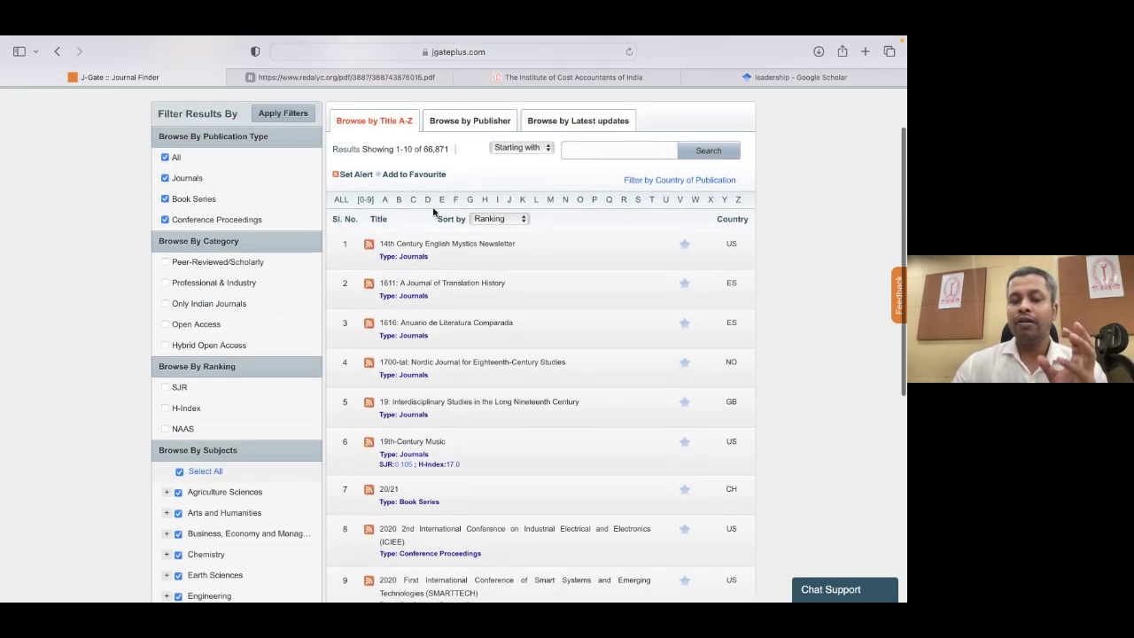
{"action": "scroll", "coordinate": [434, 210], "scroll_direction": "up", "scroll_amount": 2}
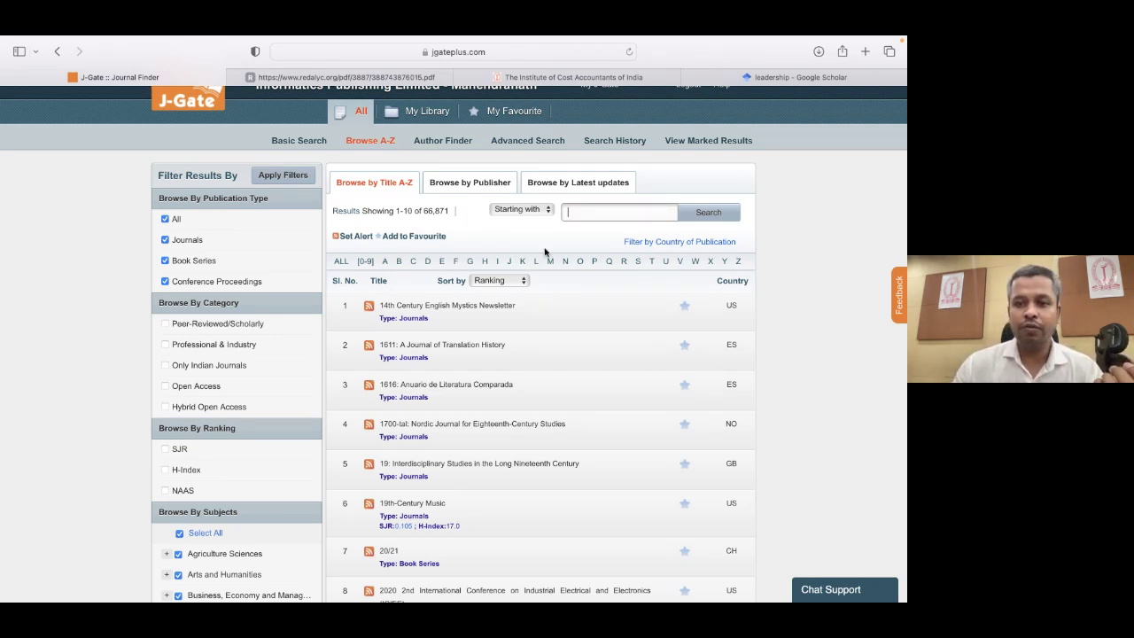
Search the A-Z list for titles starting with "cost".
{"action": "type", "text": "cost"}
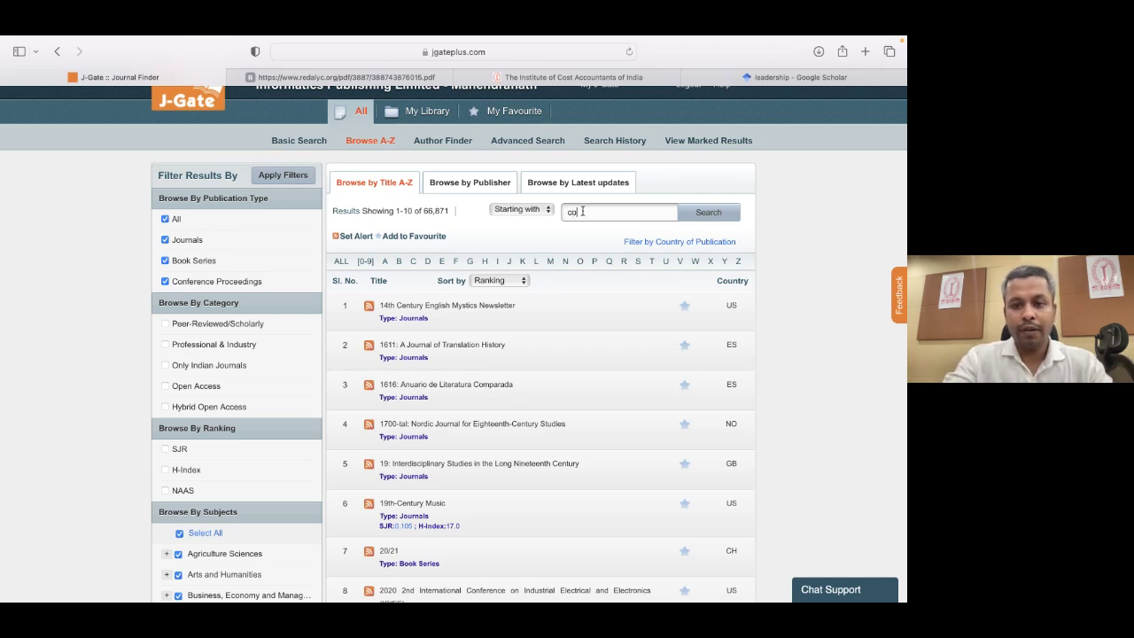
{"action": "left_click", "coordinate": [532, 210]}
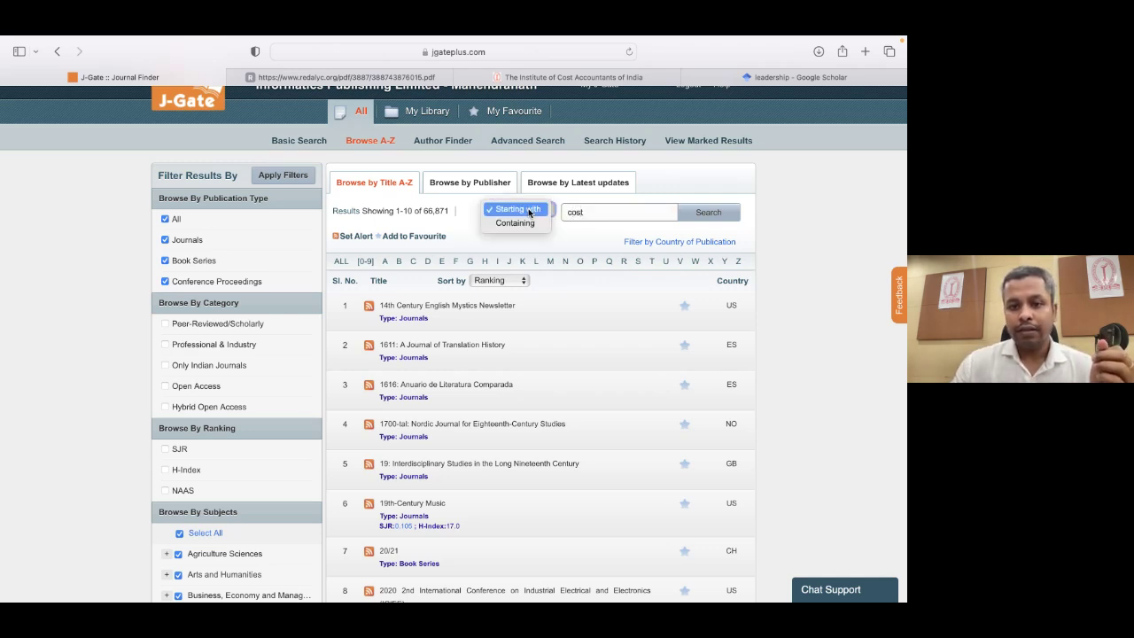
{"action": "left_click", "coordinate": [521, 226]}
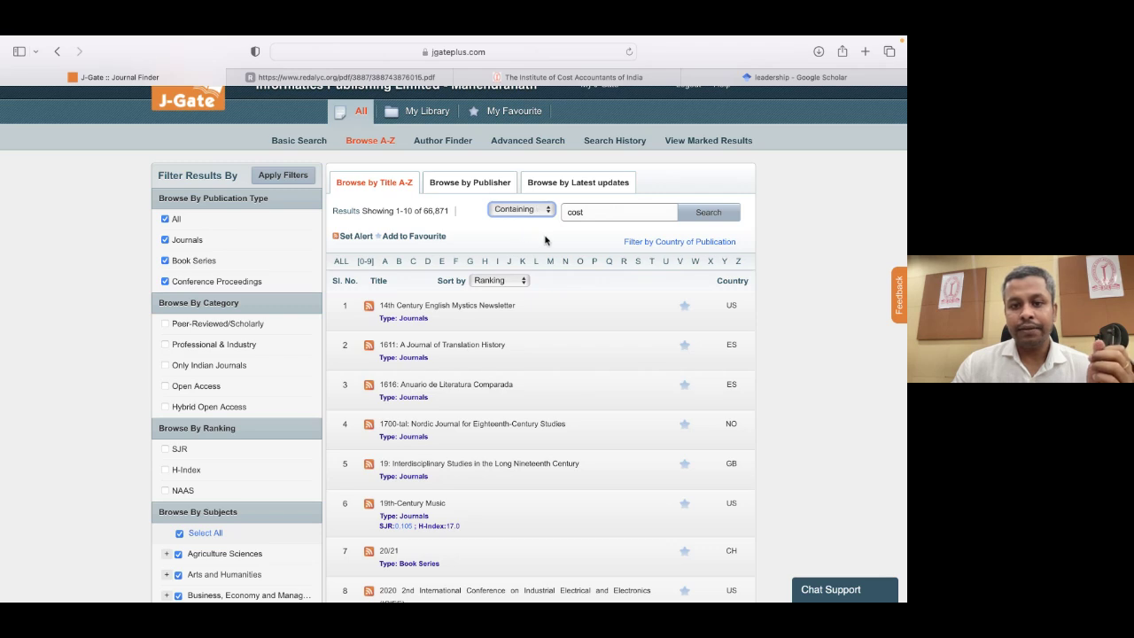
{"action": "left_click", "coordinate": [509, 213]}
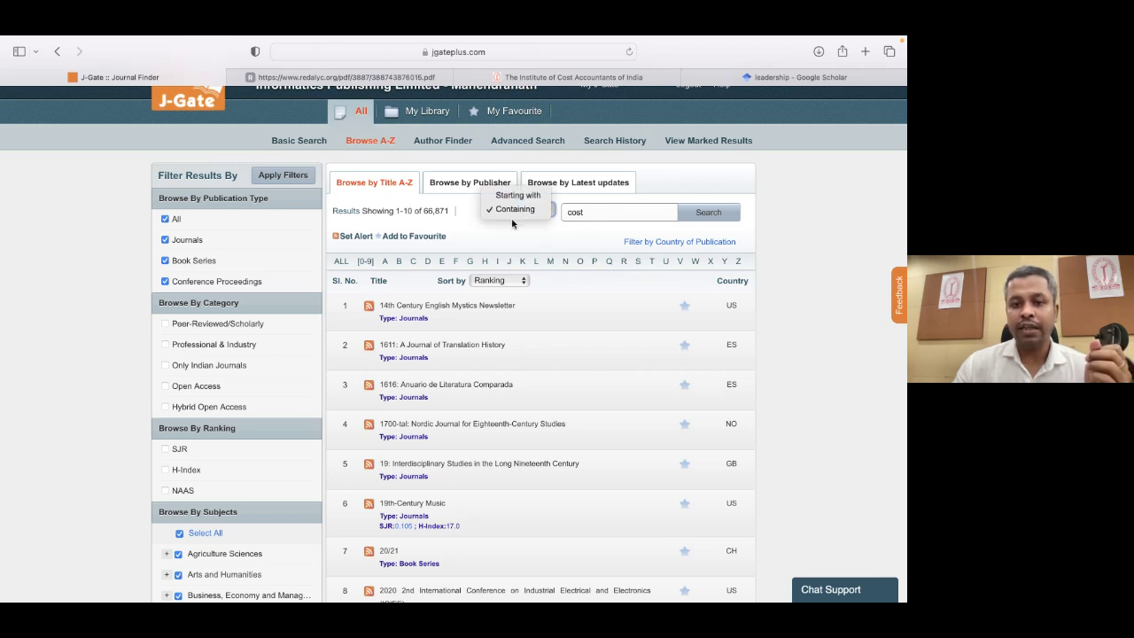
{"action": "left_click", "coordinate": [516, 195]}
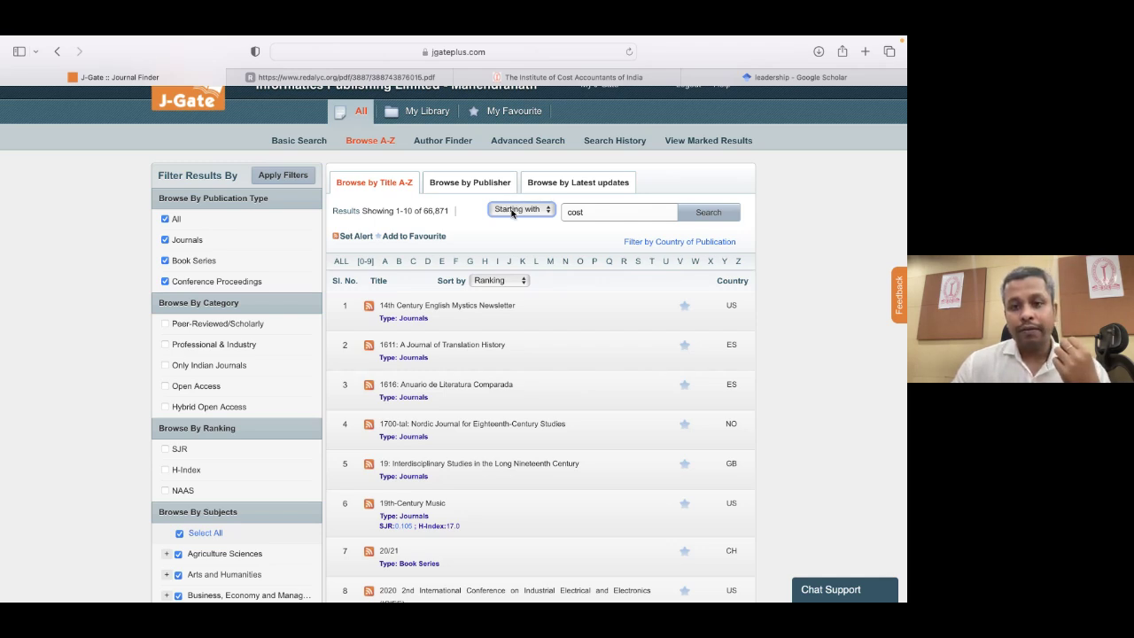
{"action": "left_click", "coordinate": [511, 213]}
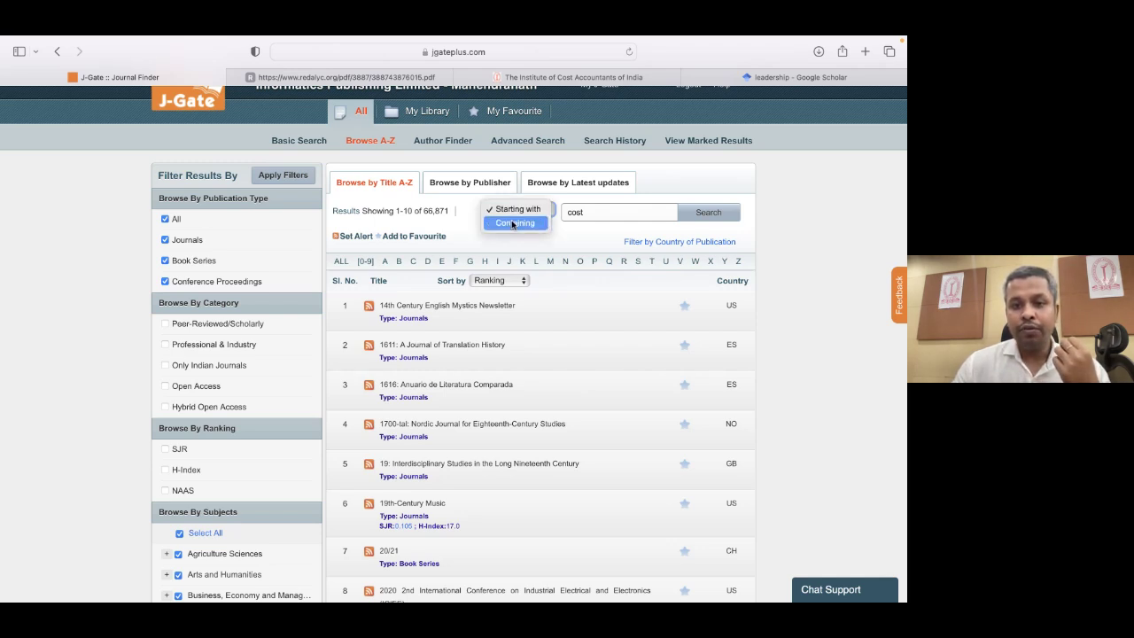
{"action": "left_click", "coordinate": [518, 213]}
{"action": "left_click", "coordinate": [509, 213]}
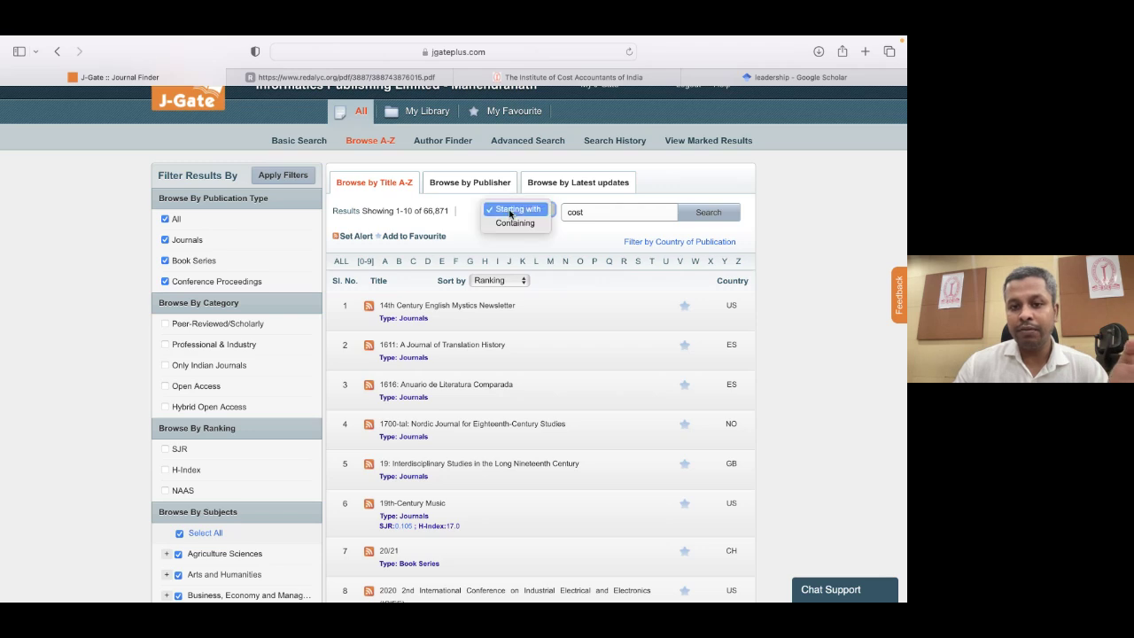
{"action": "left_click", "coordinate": [514, 213]}
{"action": "left_click", "coordinate": [708, 214]}
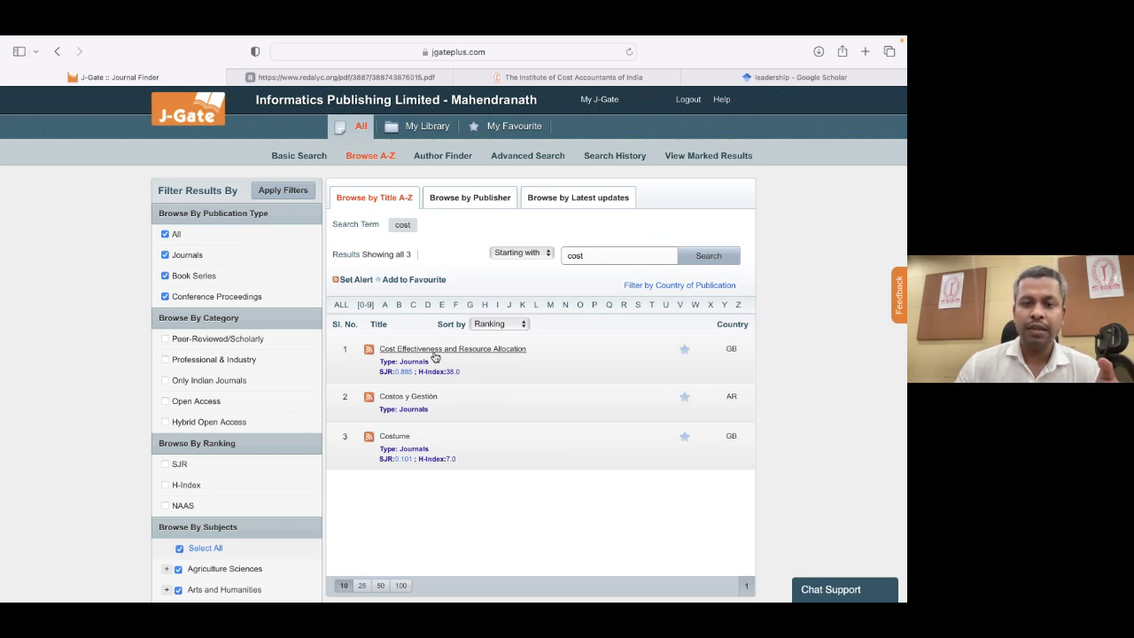
Repeat the "cost" title search with the match option set to Containing.
{"action": "left_click", "coordinate": [521, 253]}
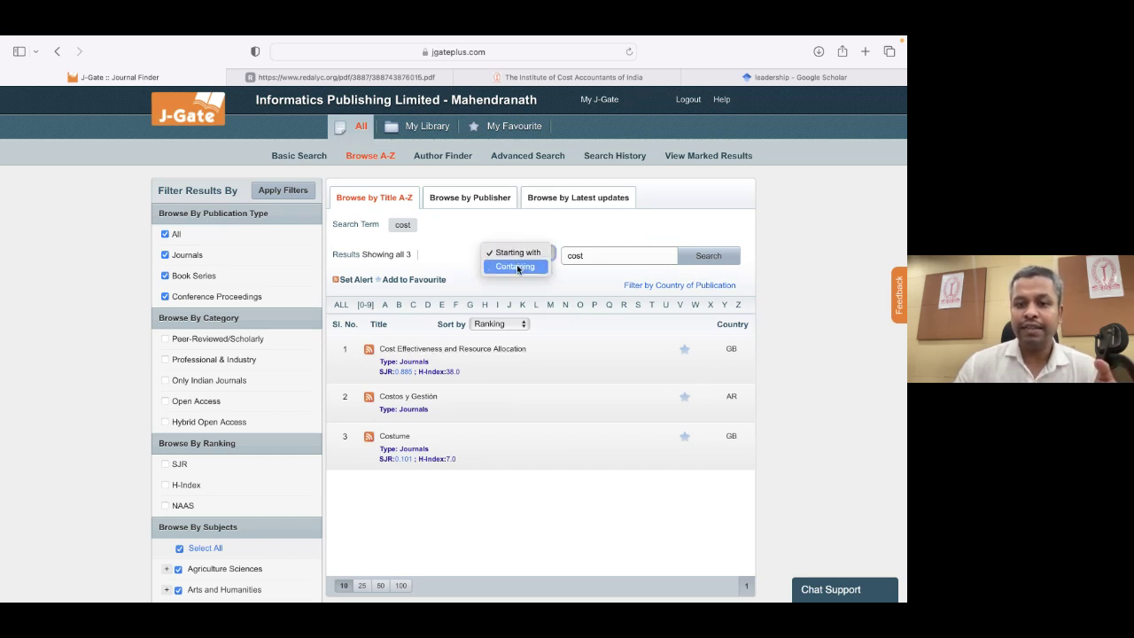
{"action": "left_click", "coordinate": [517, 265]}
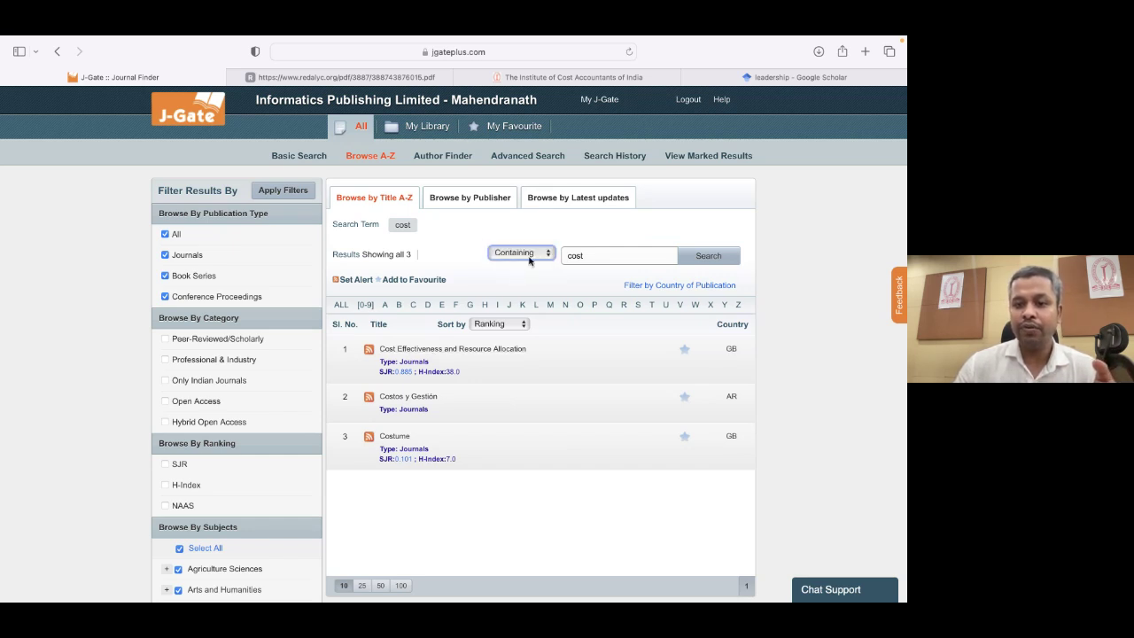
{"action": "left_click", "coordinate": [709, 256]}
Show 100 results per page for the "cost" title search.
{"action": "scroll", "coordinate": [520, 270], "scroll_direction": "down", "scroll_amount": 1}
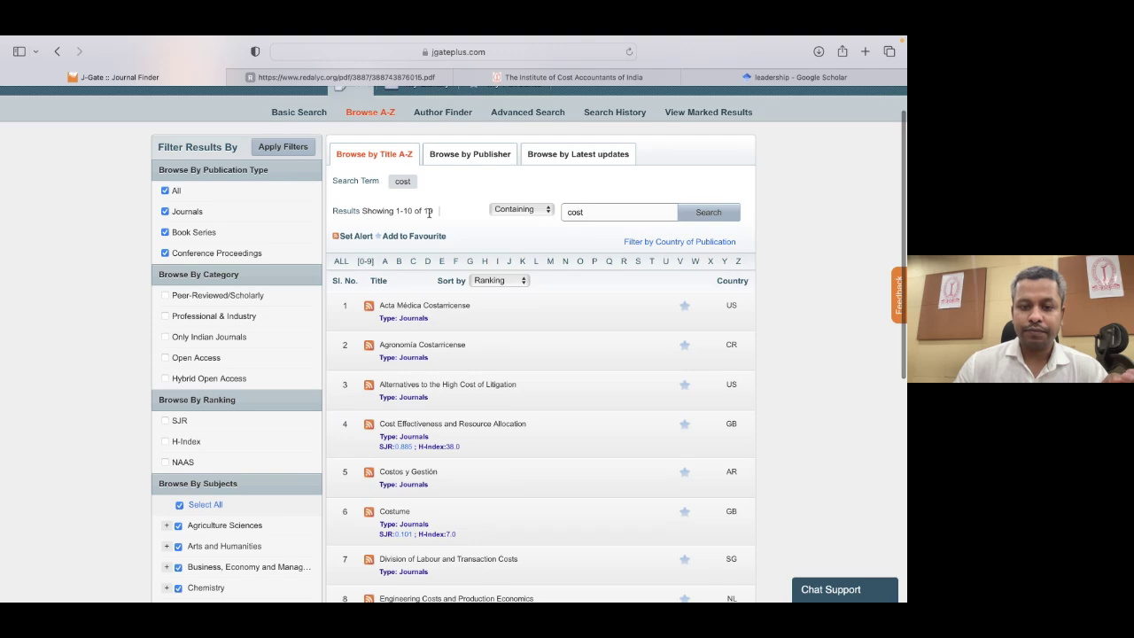
{"action": "scroll", "coordinate": [430, 214], "scroll_direction": "down", "scroll_amount": 2}
{"action": "scroll", "coordinate": [430, 216], "scroll_direction": "down", "scroll_amount": 7}
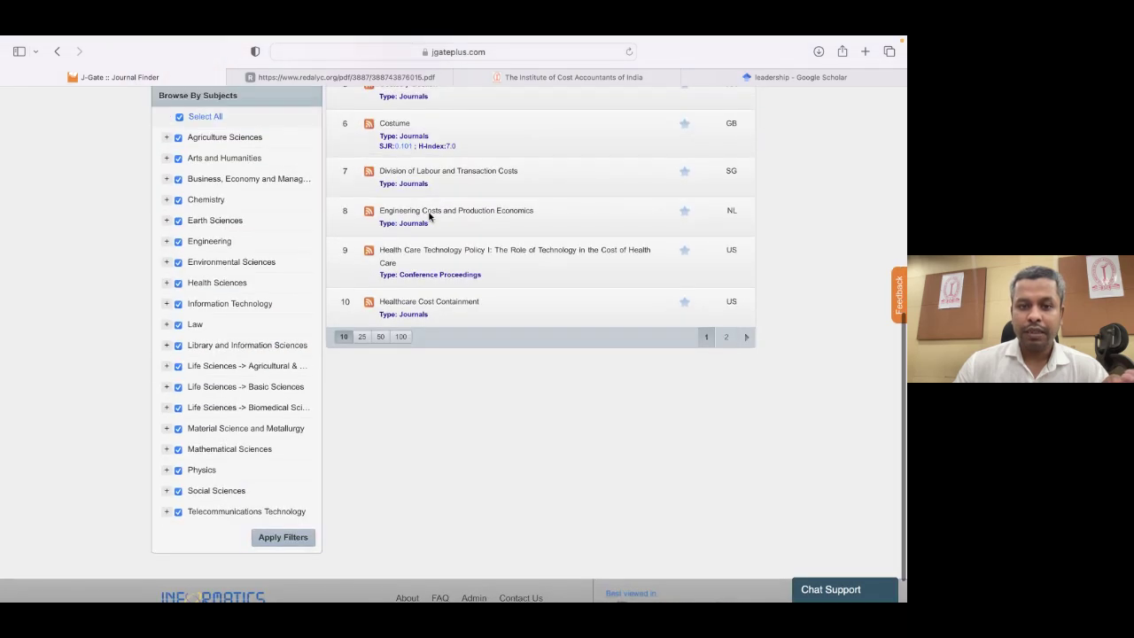
{"action": "left_click", "coordinate": [401, 336]}
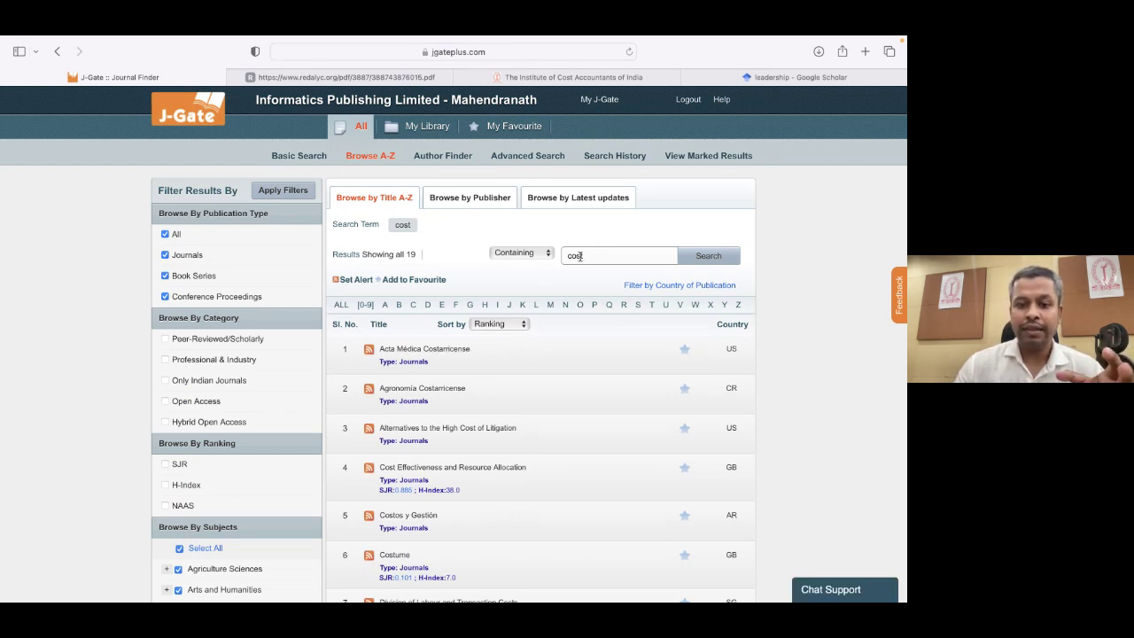
Look through the full list of titles containing "cost", including their types and ranking figures.
{"action": "scroll", "coordinate": [452, 358], "scroll_direction": "down", "scroll_amount": 2}
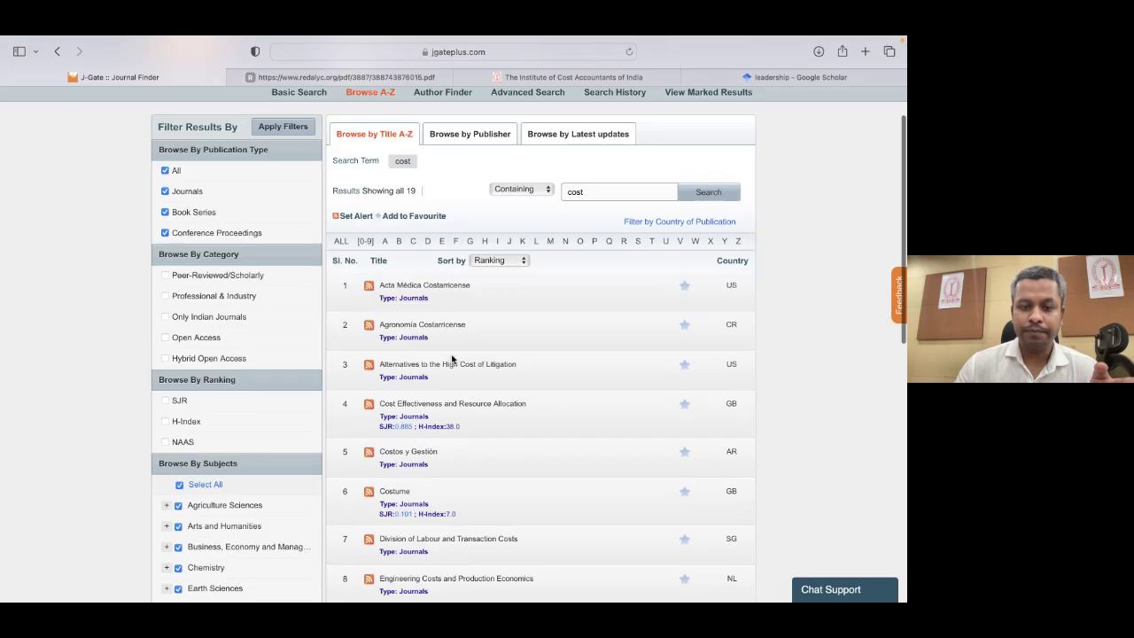
{"action": "scroll", "coordinate": [452, 358], "scroll_direction": "down", "scroll_amount": 5}
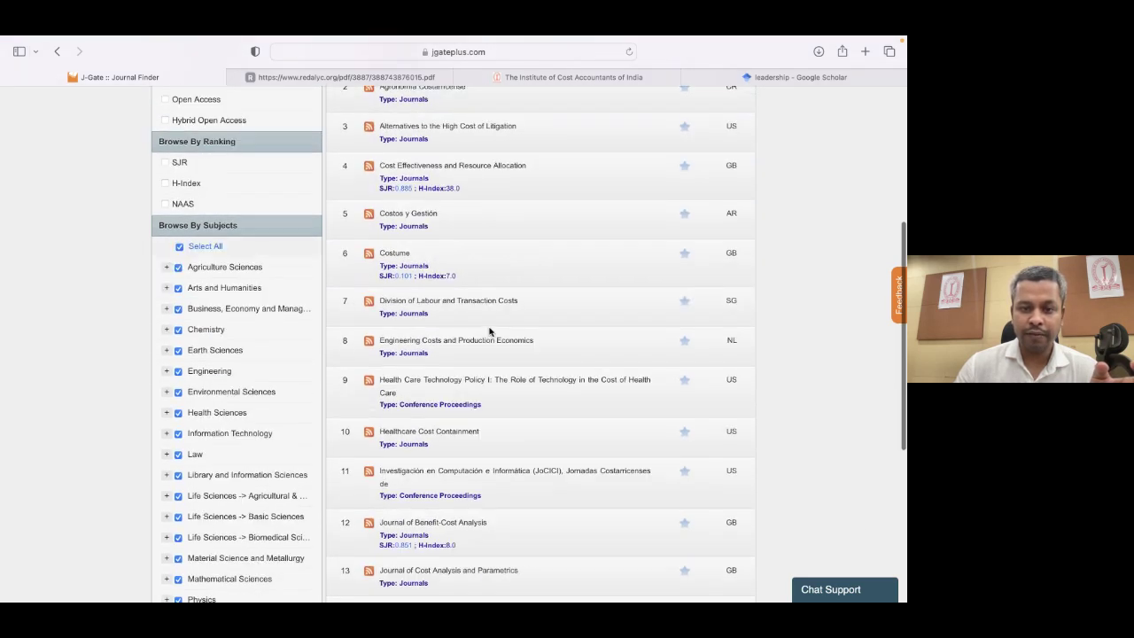
{"action": "scroll", "coordinate": [460, 350], "scroll_direction": "down", "scroll_amount": 2}
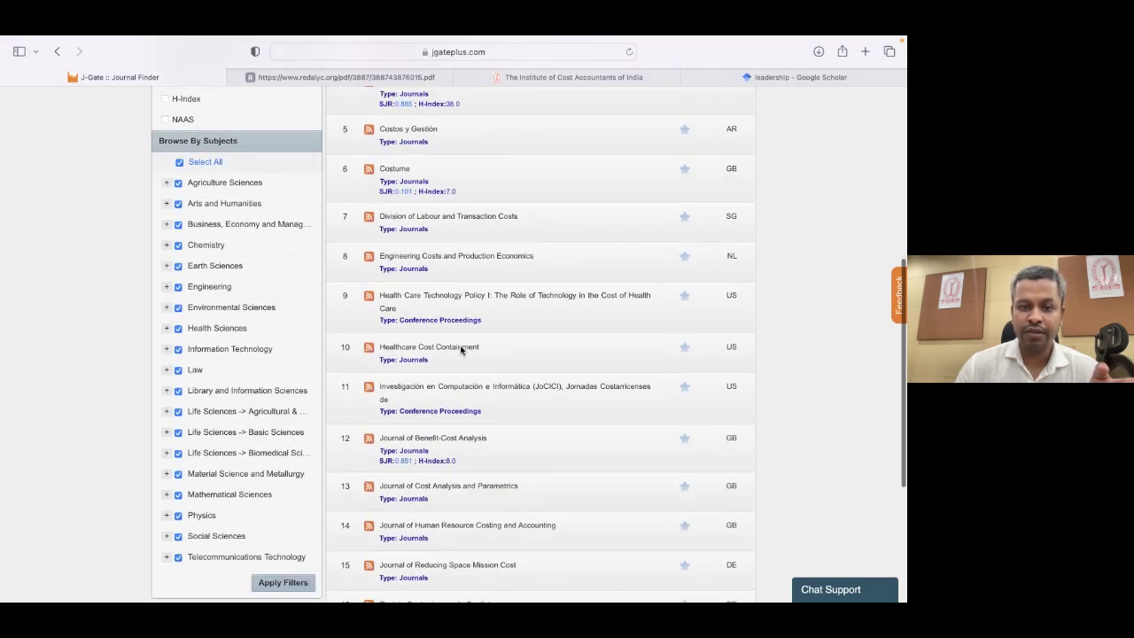
{"action": "scroll", "coordinate": [460, 350], "scroll_direction": "down", "scroll_amount": 1}
{"action": "scroll", "coordinate": [461, 350], "scroll_direction": "down", "scroll_amount": 2}
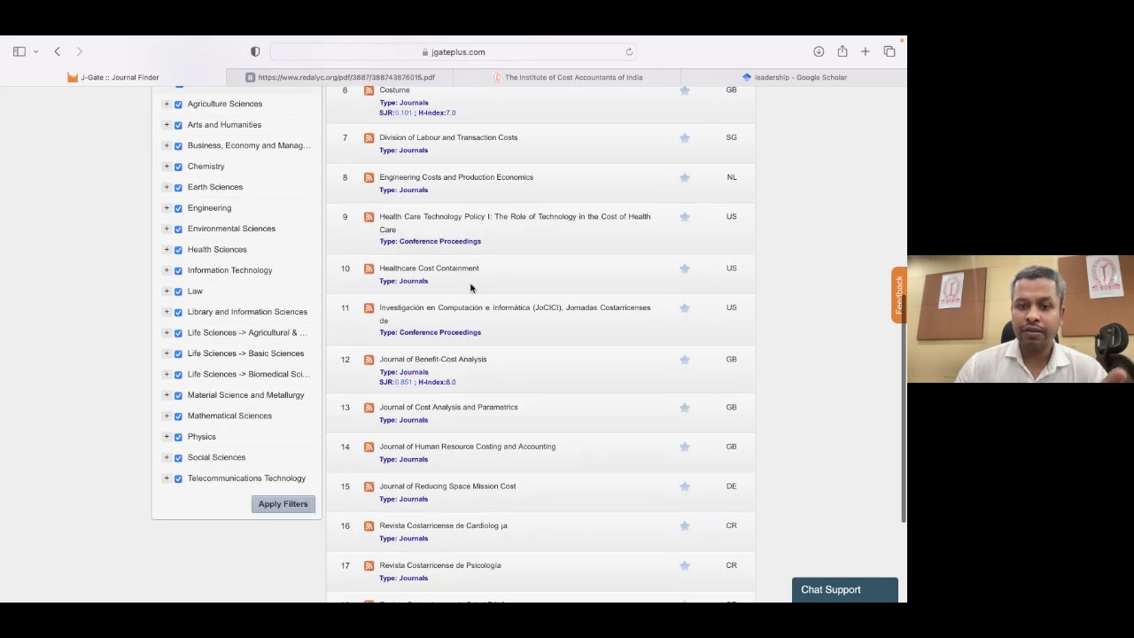
{"action": "scroll", "coordinate": [470, 288], "scroll_direction": "down", "scroll_amount": 1}
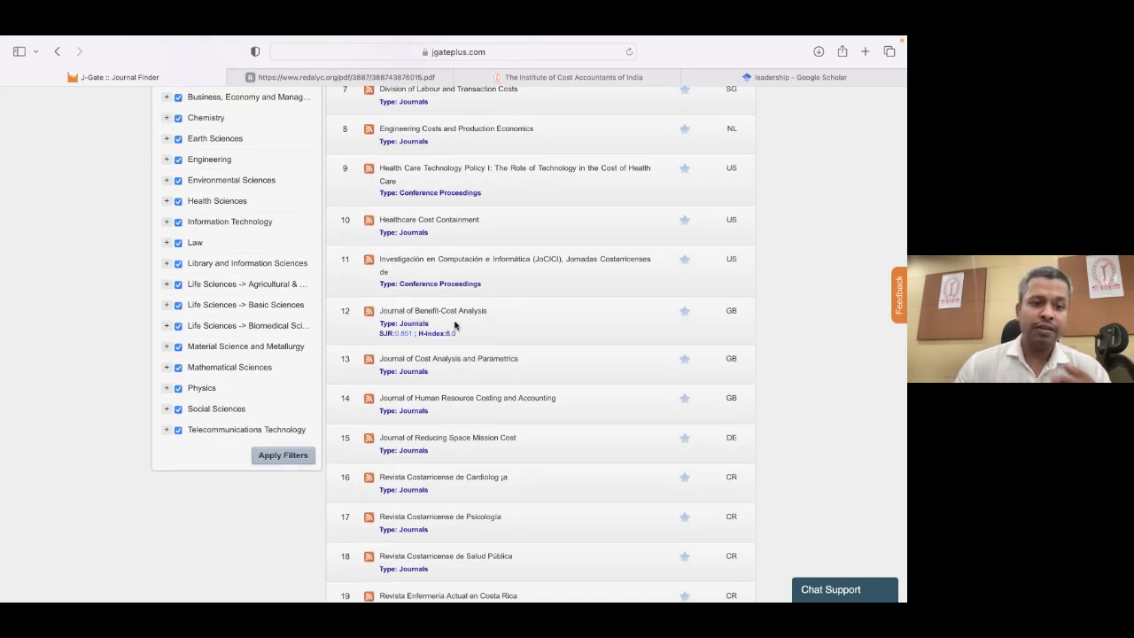
{"action": "scroll", "coordinate": [454, 325], "scroll_direction": "up", "scroll_amount": 10}
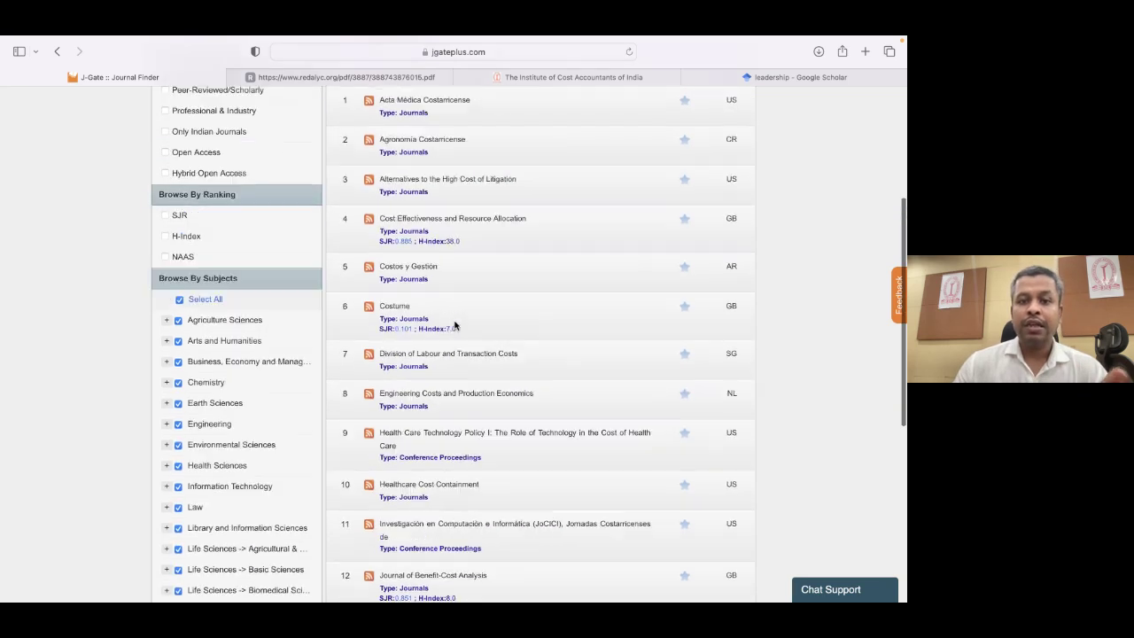
{"action": "scroll", "coordinate": [455, 325], "scroll_direction": "up", "scroll_amount": 2}
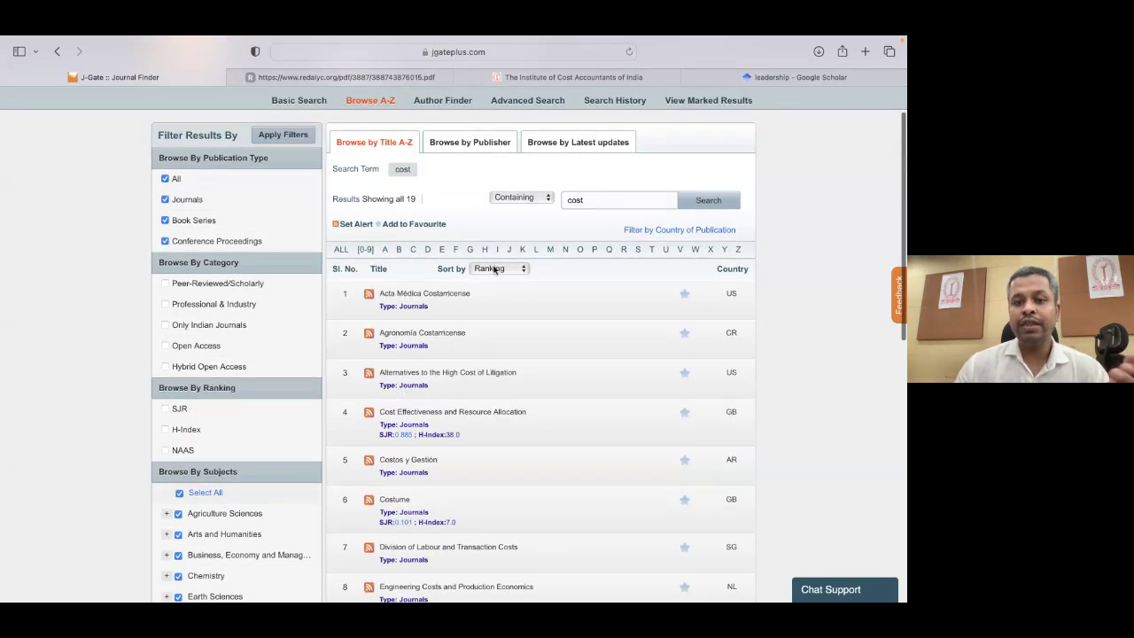
Sort the listed "cost" titles by SJR.
{"action": "left_click", "coordinate": [494, 270]}
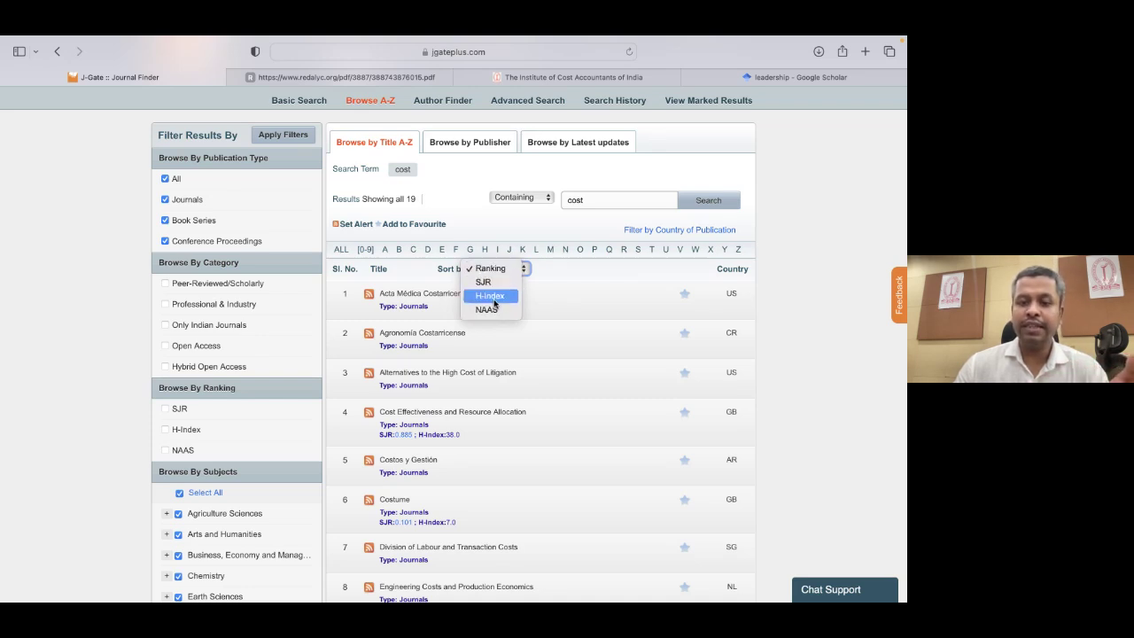
{"action": "left_click", "coordinate": [486, 284]}
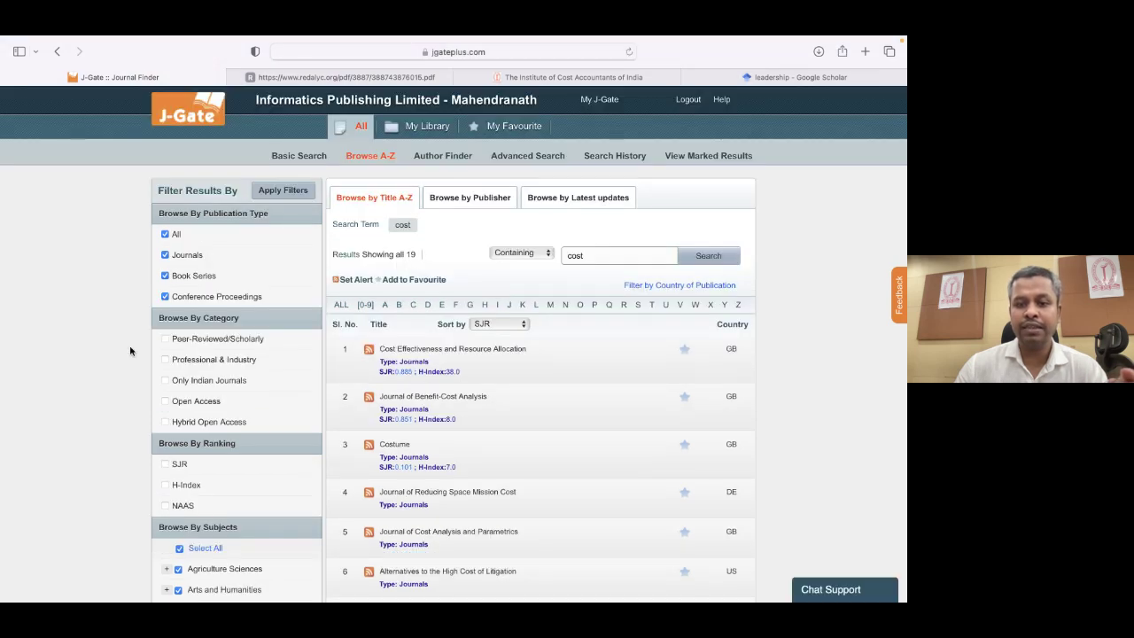
{"action": "scroll", "coordinate": [492, 319], "scroll_direction": "down", "scroll_amount": 2}
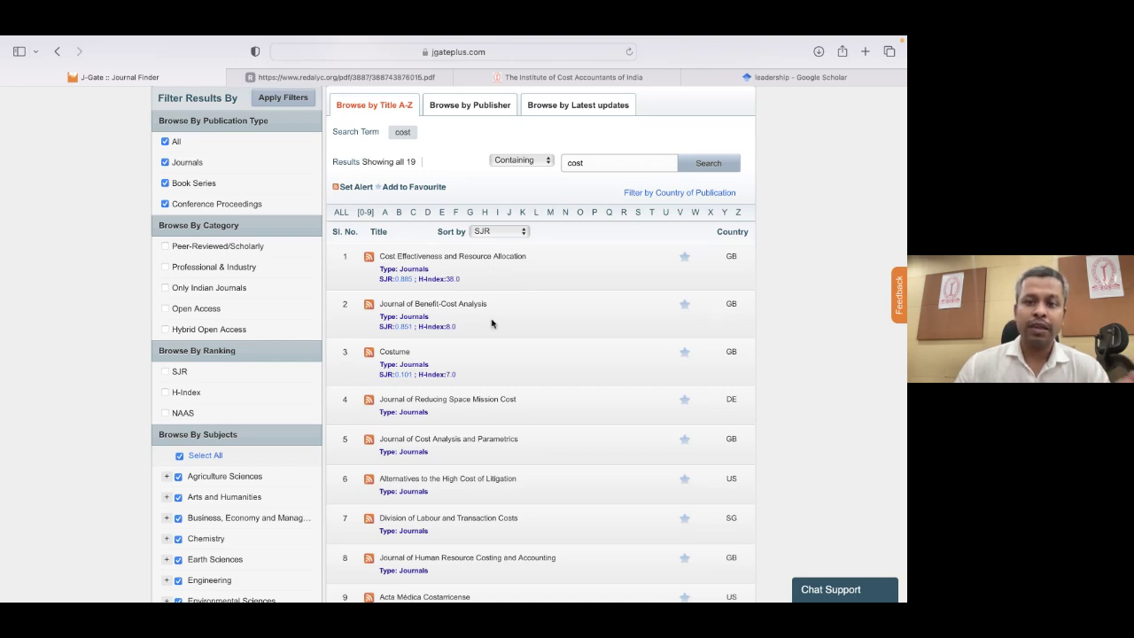
Search the title list for titles containing "management".
{"action": "triple_click", "coordinate": [601, 162]}
{"action": "key", "text": "BackSpace"}
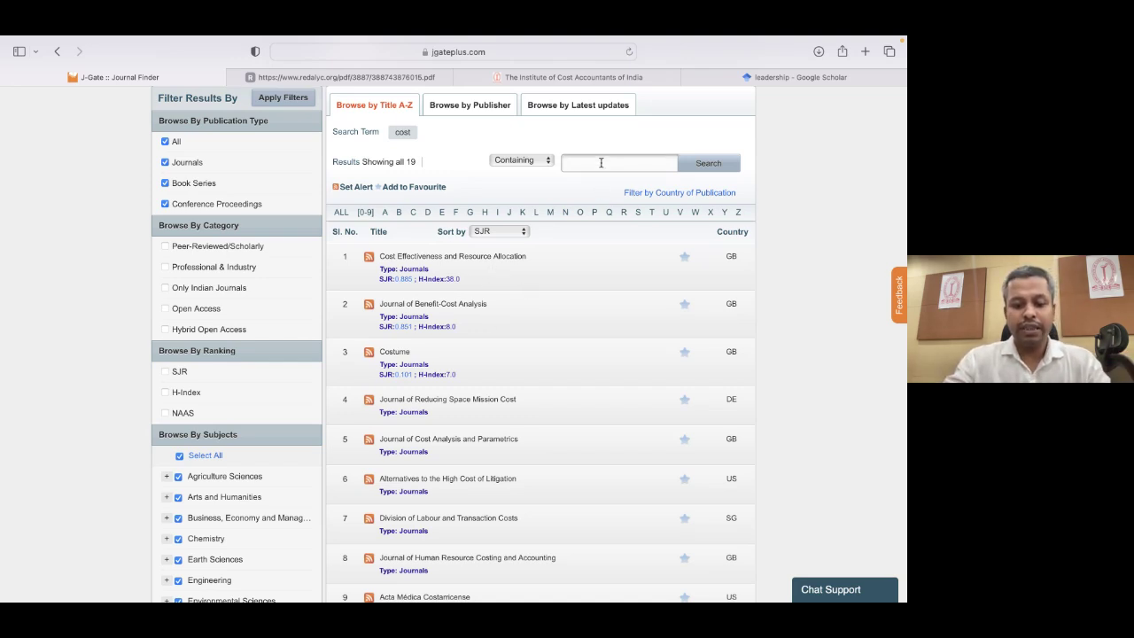
{"action": "type", "text": "mana"}
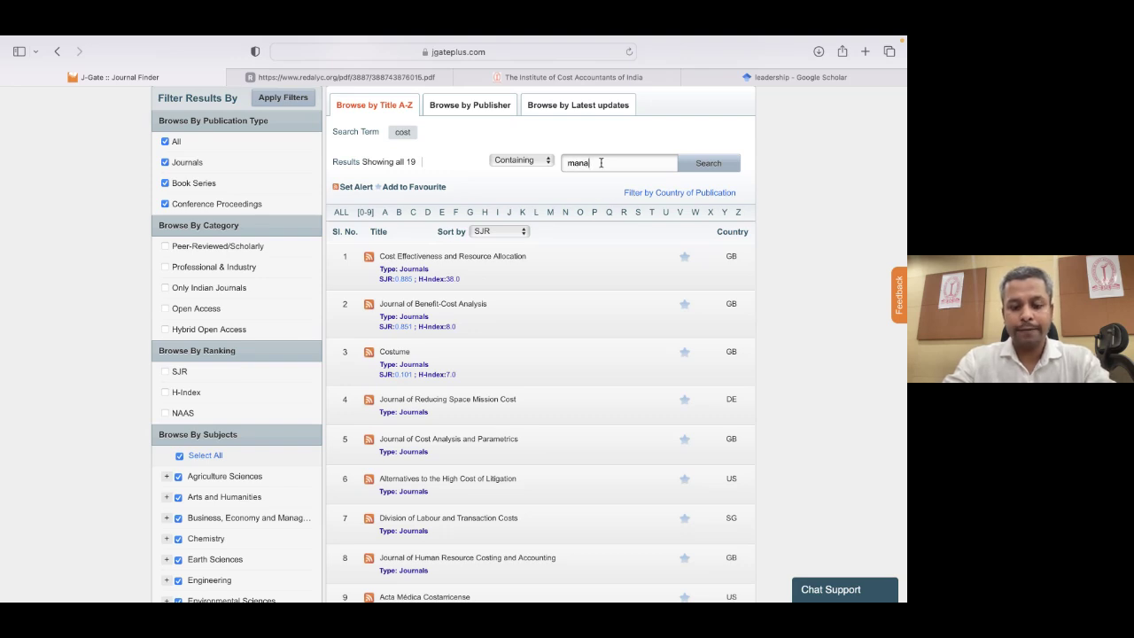
{"action": "type", "text": "gement"}
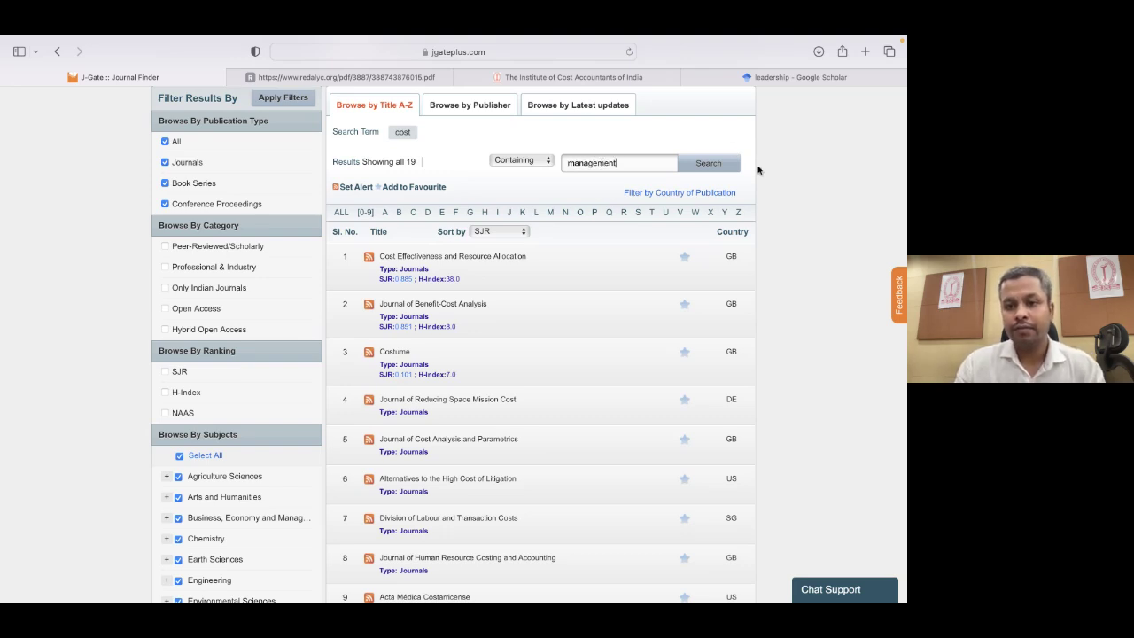
{"action": "left_click", "coordinate": [700, 167]}
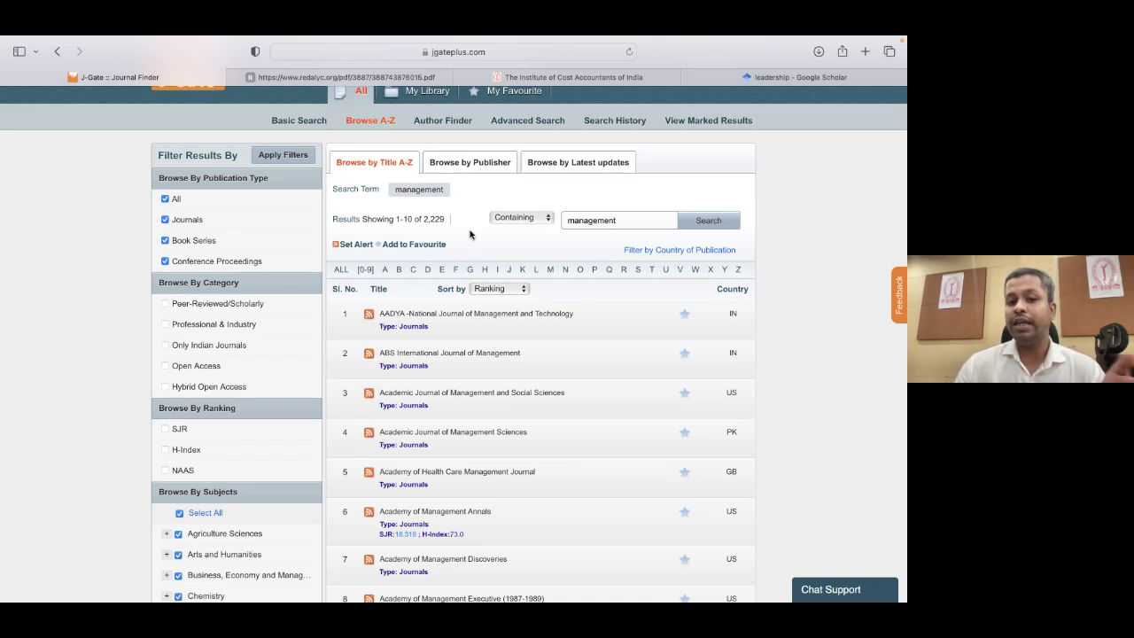
{"action": "scroll", "coordinate": [470, 234], "scroll_direction": "up", "scroll_amount": 1}
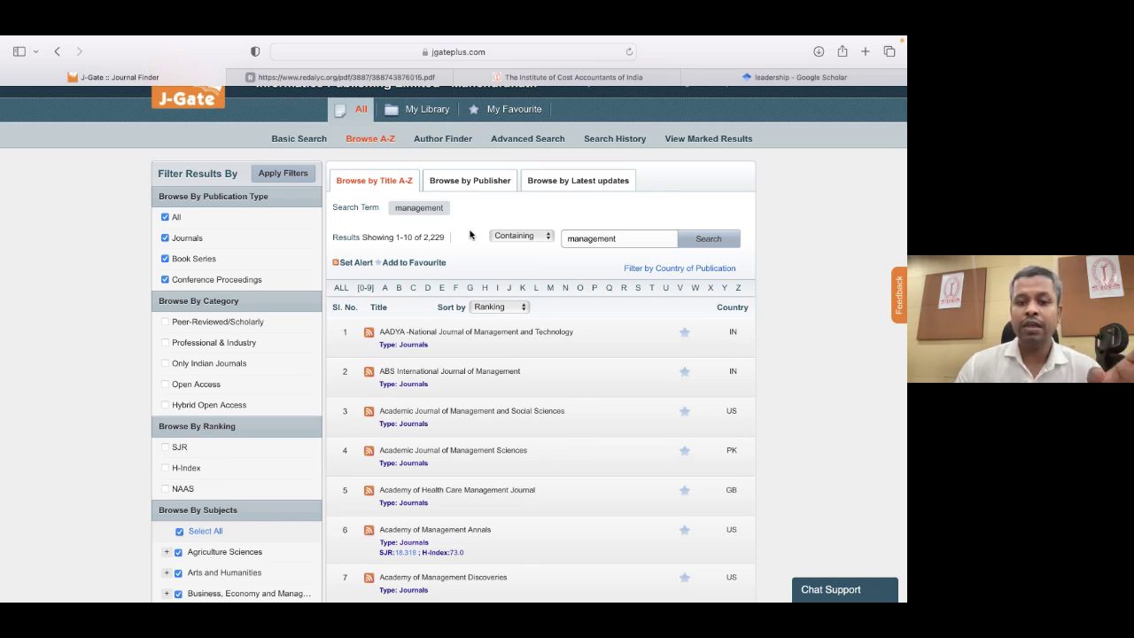
{"action": "scroll", "coordinate": [418, 329], "scroll_direction": "down", "scroll_amount": 2}
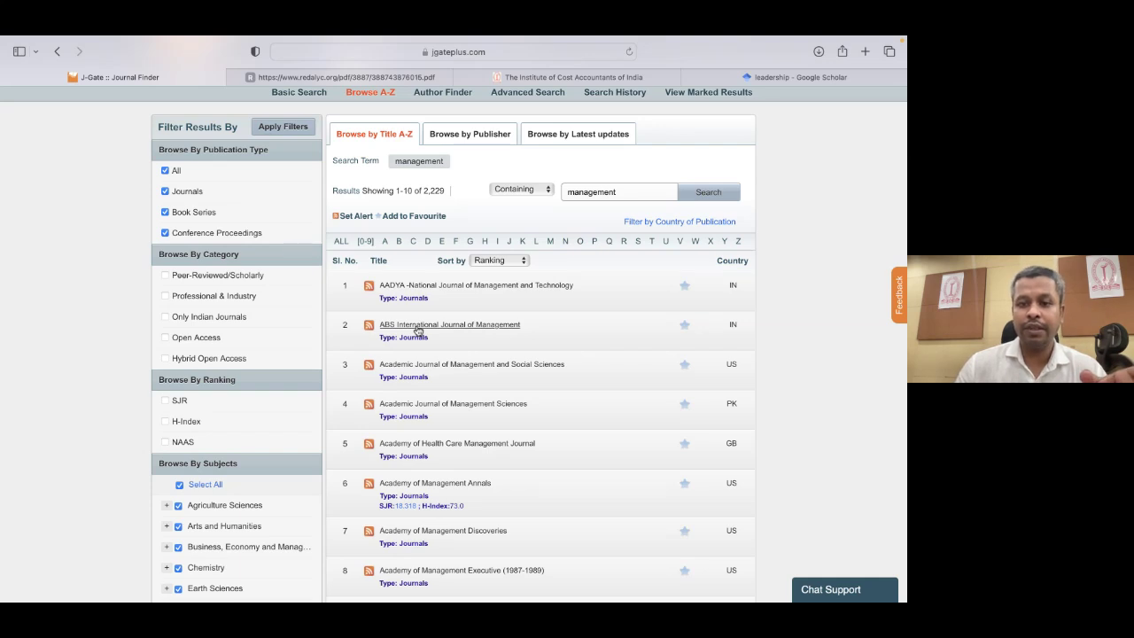
Sort the "management" title results by SJR.
{"action": "scroll", "coordinate": [417, 330], "scroll_direction": "up", "scroll_amount": 1}
{"action": "left_click", "coordinate": [594, 213]}
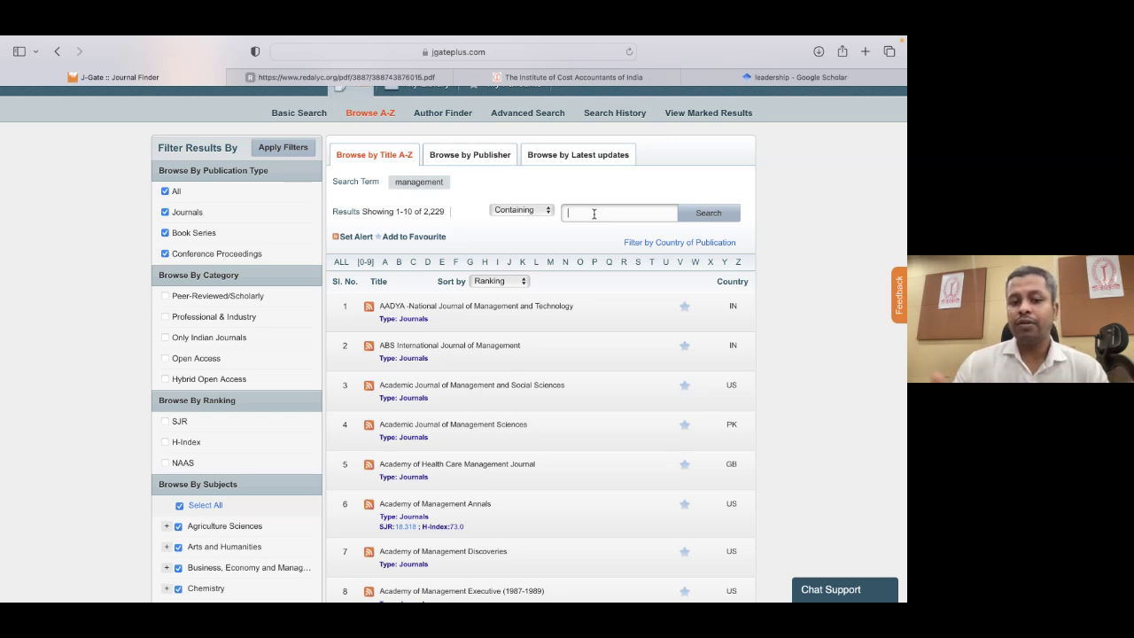
{"action": "left_click", "coordinate": [498, 281]}
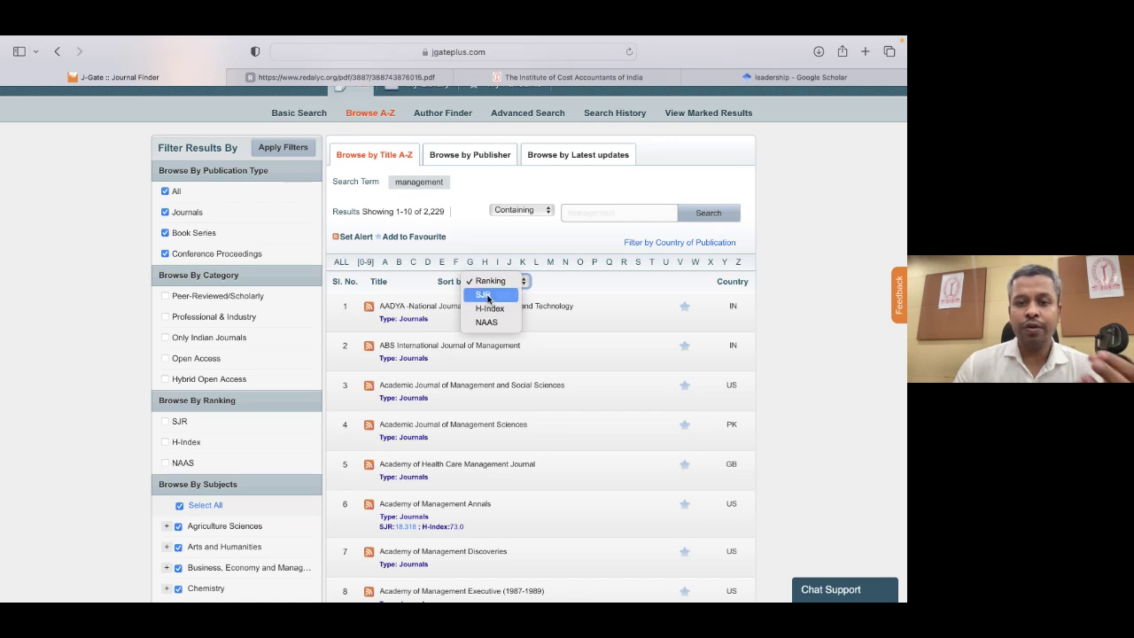
{"action": "left_click", "coordinate": [485, 295]}
{"action": "scroll", "coordinate": [487, 300], "scroll_direction": "down", "scroll_amount": 1}
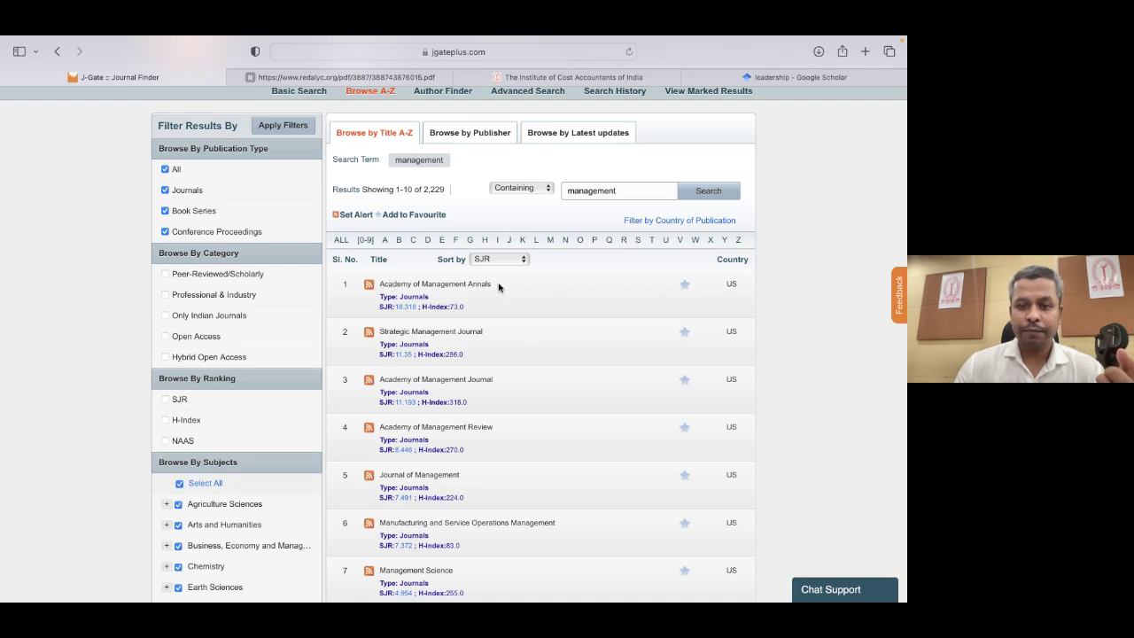
Open the Academy of Management Annals from the results and expand its 2022 archive issues.
{"action": "left_click", "coordinate": [429, 290]}
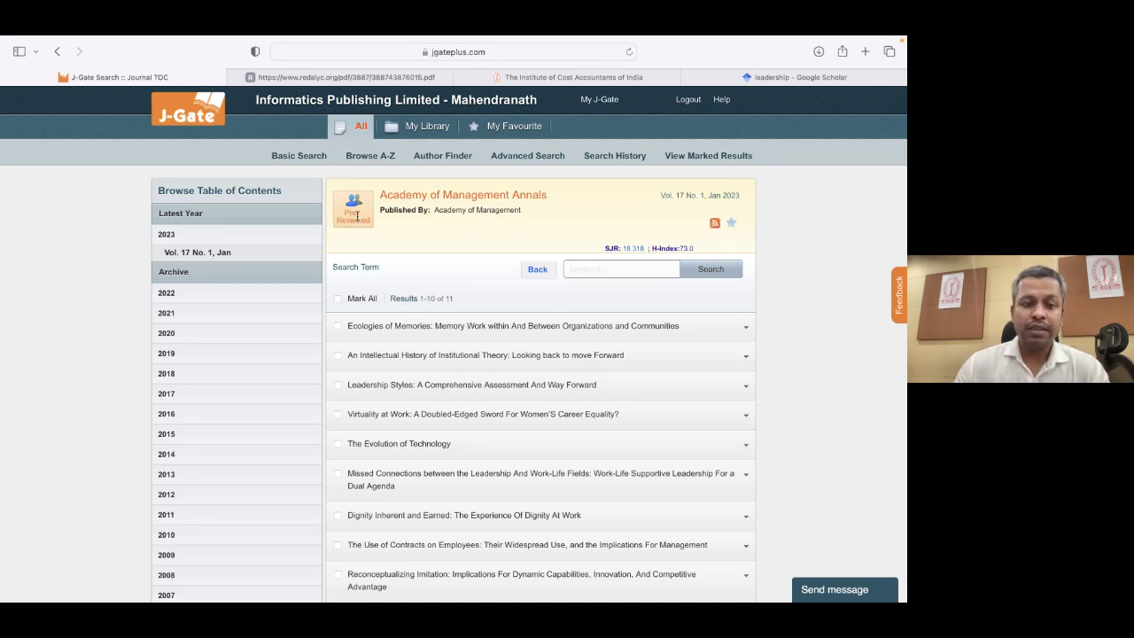
{"action": "scroll", "coordinate": [116, 299], "scroll_direction": "down", "scroll_amount": 1}
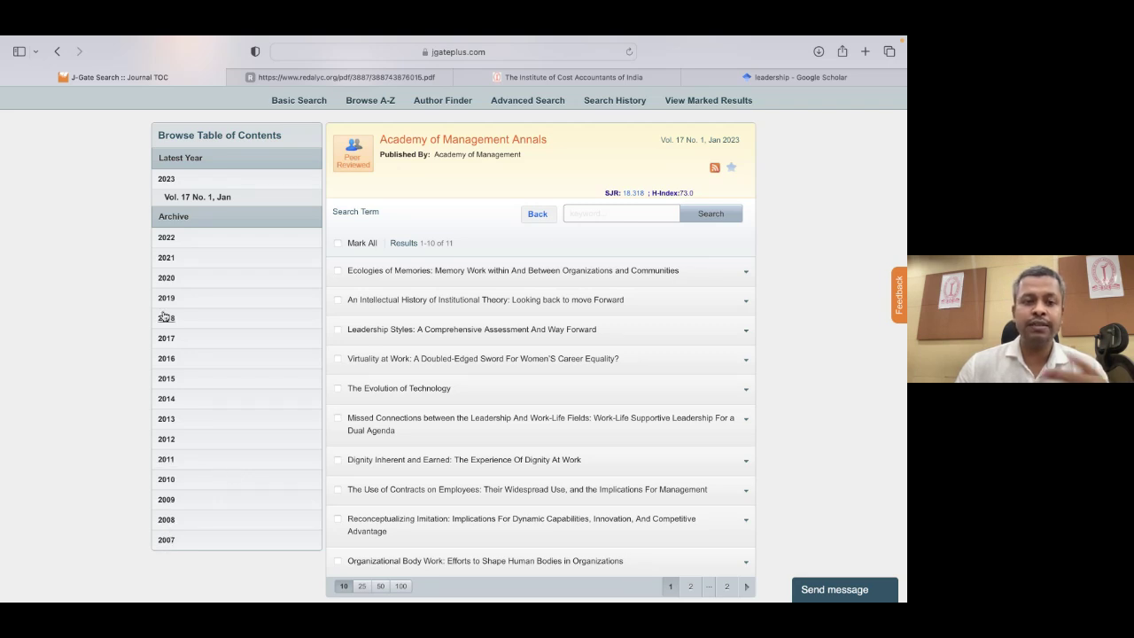
{"action": "left_click", "coordinate": [168, 240]}
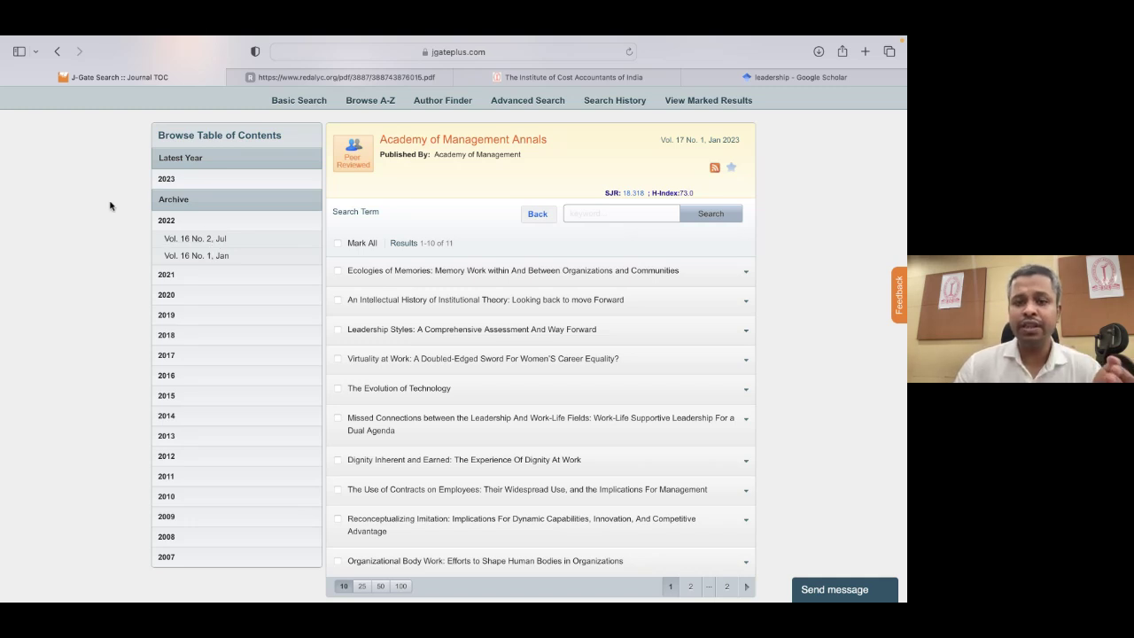
{"action": "scroll", "coordinate": [110, 205], "scroll_direction": "up", "scroll_amount": 2}
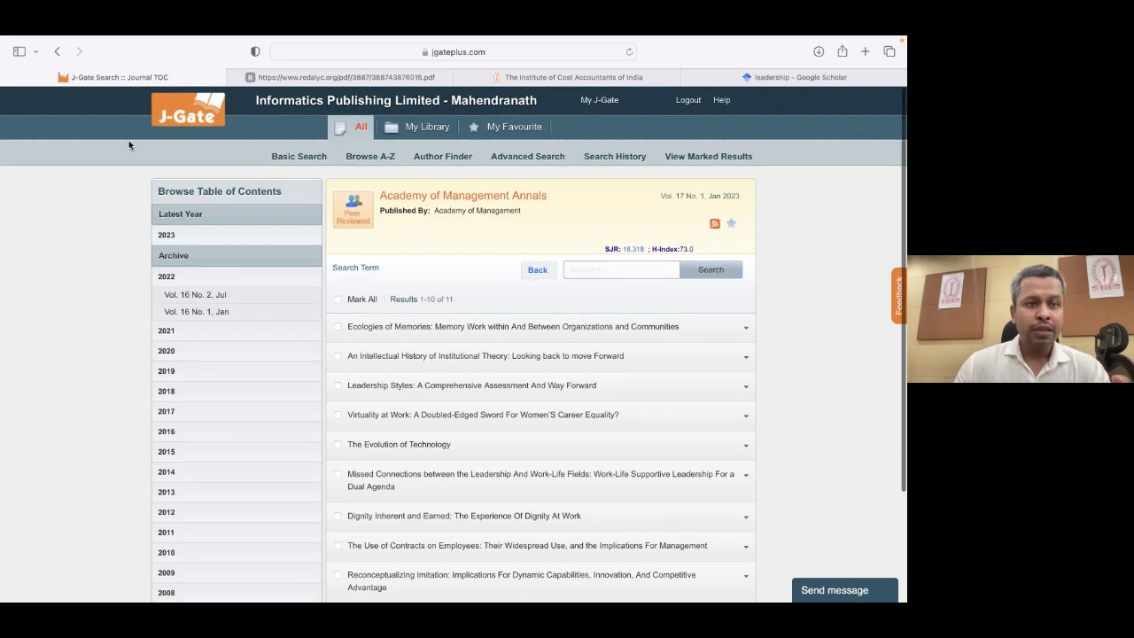
Return to the "management" results, open Strategic Management Journal and look through its archive years down to the oldest.
{"action": "left_click", "coordinate": [57, 54]}
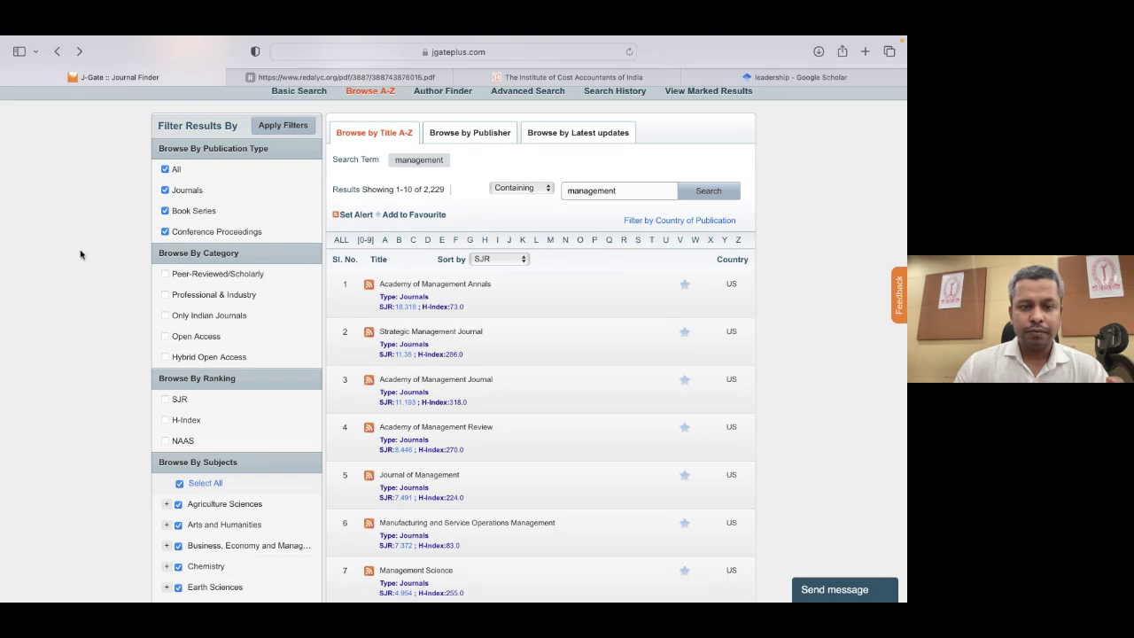
{"action": "scroll", "coordinate": [80, 254], "scroll_direction": "down", "scroll_amount": 1}
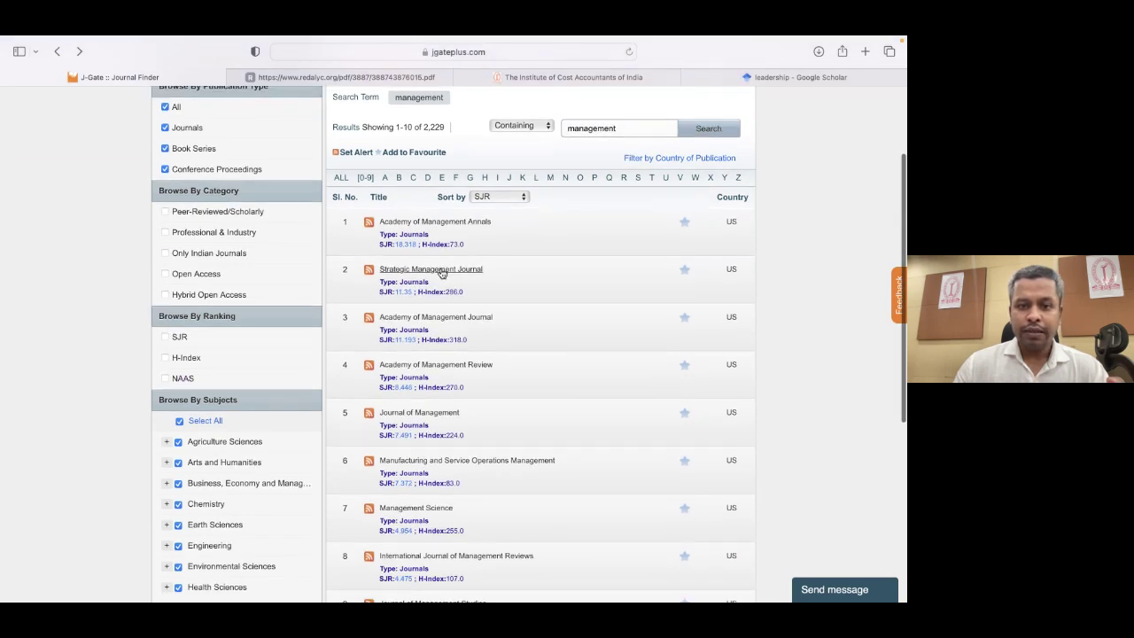
{"action": "left_click", "coordinate": [441, 270]}
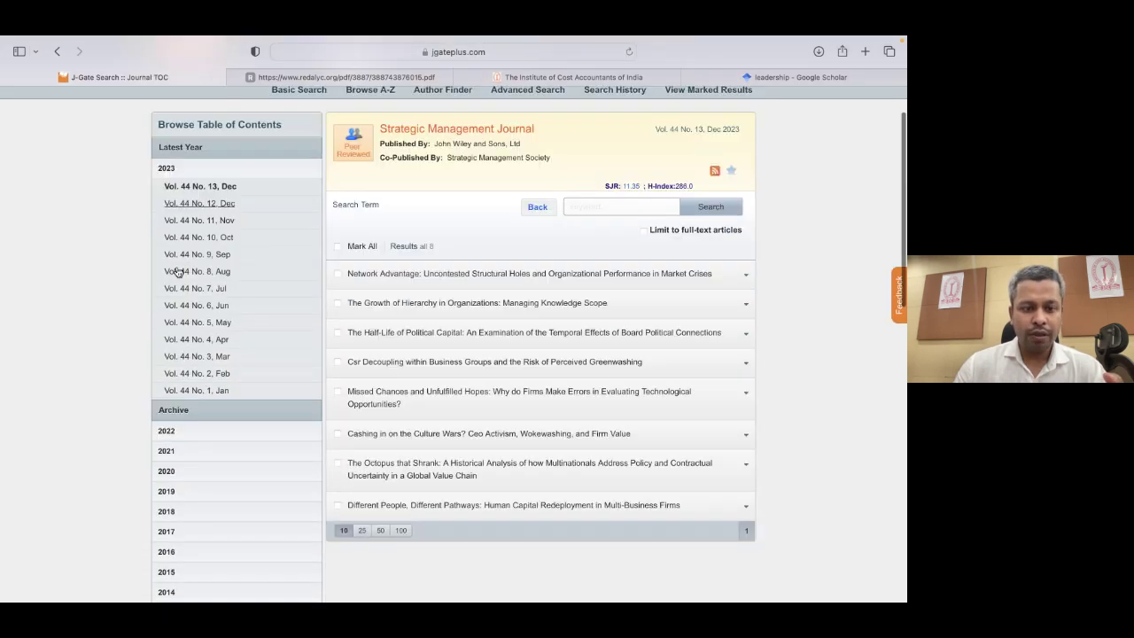
{"action": "scroll", "coordinate": [178, 272], "scroll_direction": "down", "scroll_amount": 10}
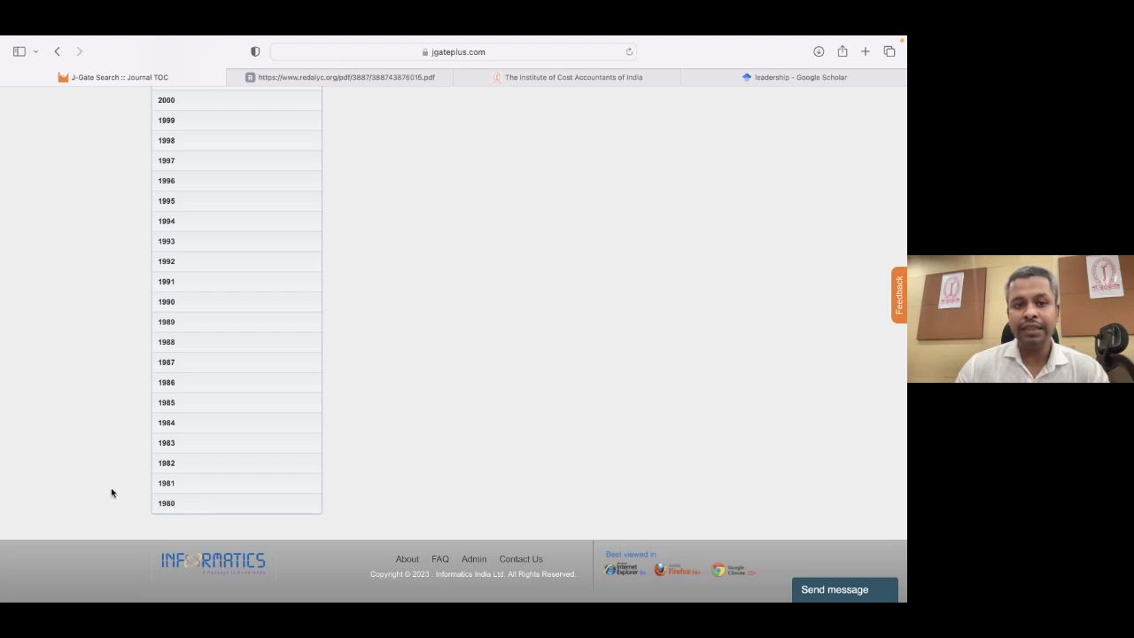
{"action": "scroll", "coordinate": [112, 492], "scroll_direction": "up", "scroll_amount": 8}
{"action": "scroll", "coordinate": [112, 492], "scroll_direction": "up", "scroll_amount": 3}
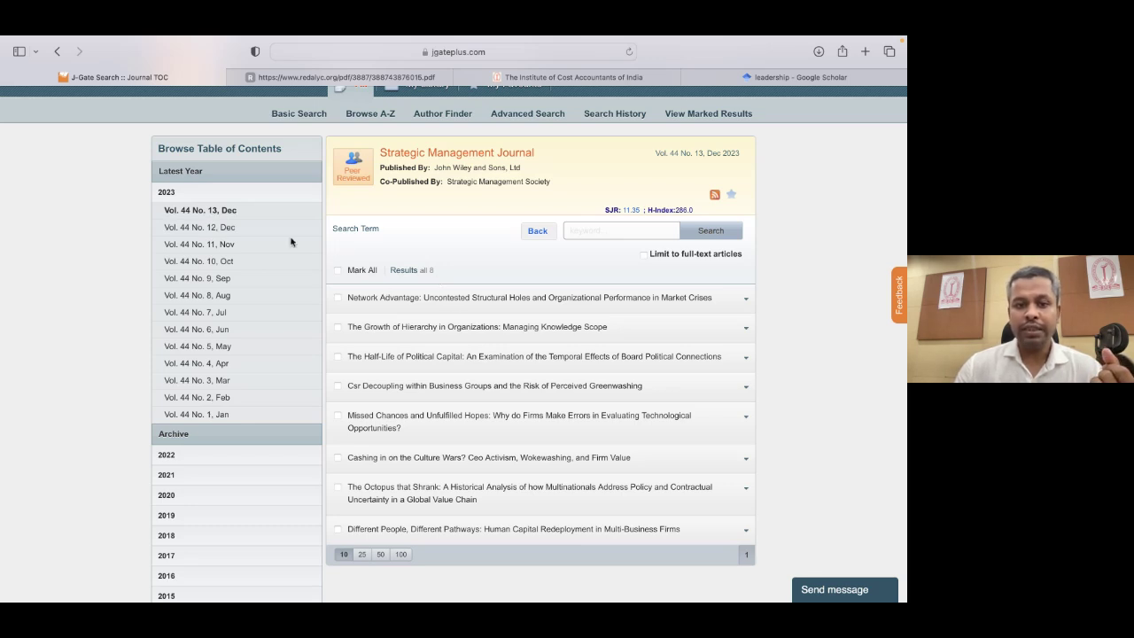
Open the journal's Vol. 44 No. 12, Dec 2023 issue and look over its article list.
{"action": "left_click", "coordinate": [213, 228]}
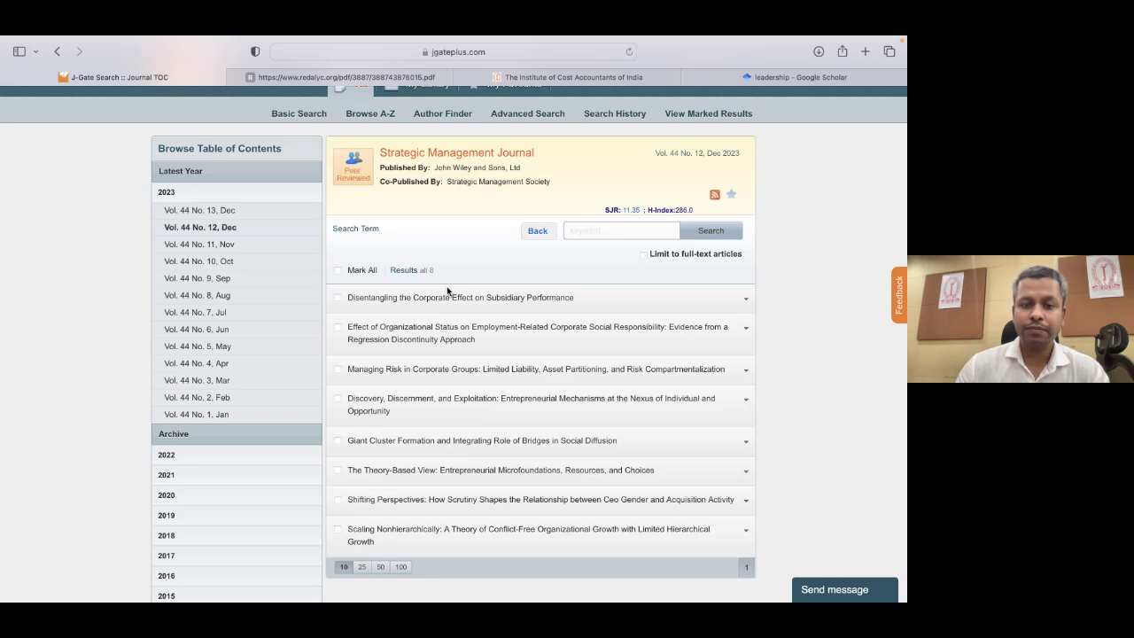
{"action": "scroll", "coordinate": [452, 283], "scroll_direction": "down", "scroll_amount": 2}
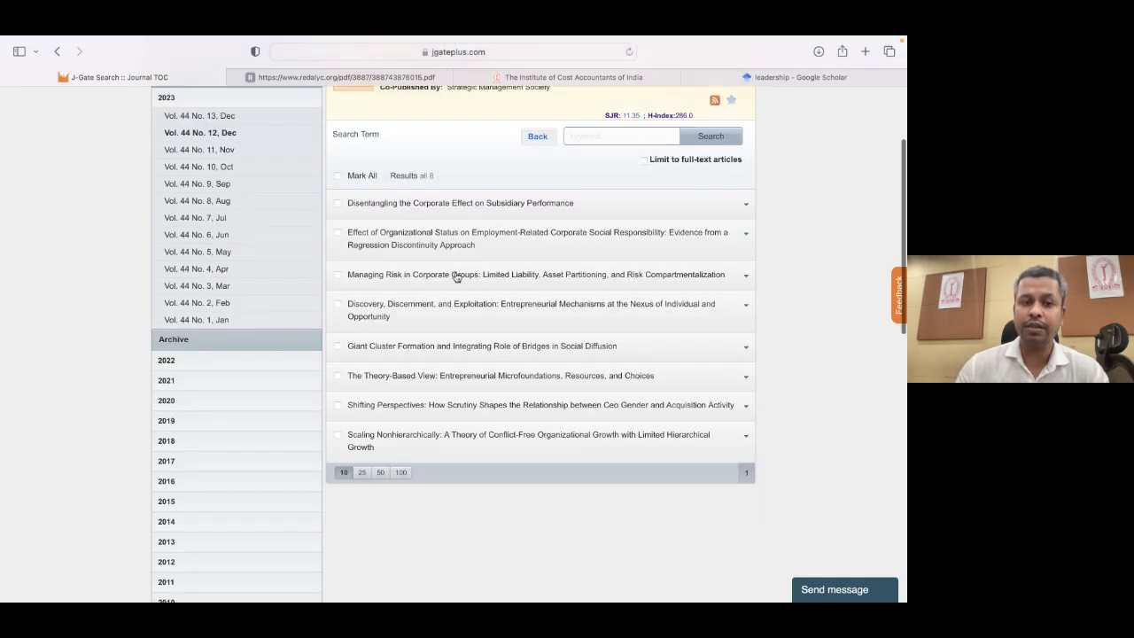
{"action": "scroll", "coordinate": [456, 275], "scroll_direction": "up", "scroll_amount": 1}
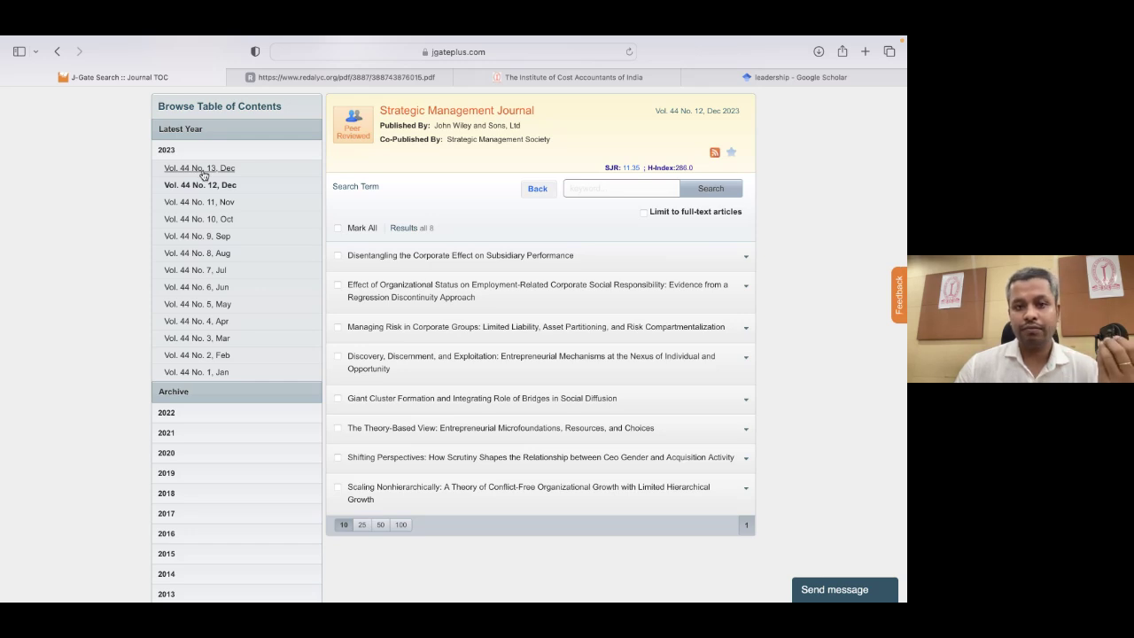
{"action": "scroll", "coordinate": [202, 173], "scroll_direction": "up", "scroll_amount": 2}
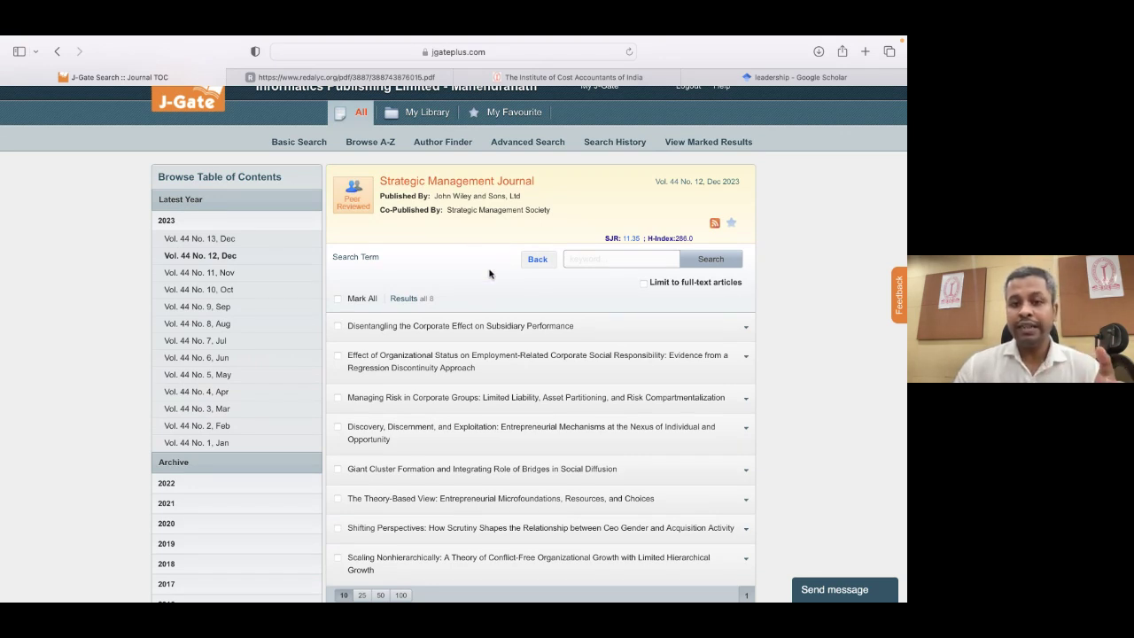
{"action": "scroll", "coordinate": [489, 274], "scroll_direction": "down", "scroll_amount": 1}
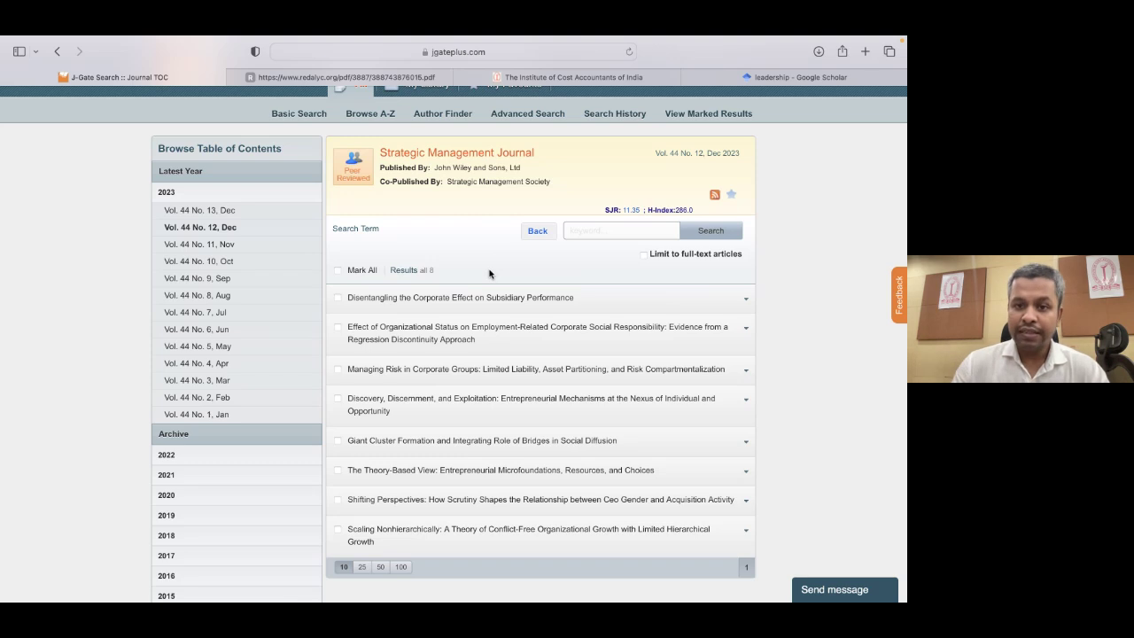
Search within Strategic Management Journal for articles on "leadership".
{"action": "left_click", "coordinate": [583, 231]}
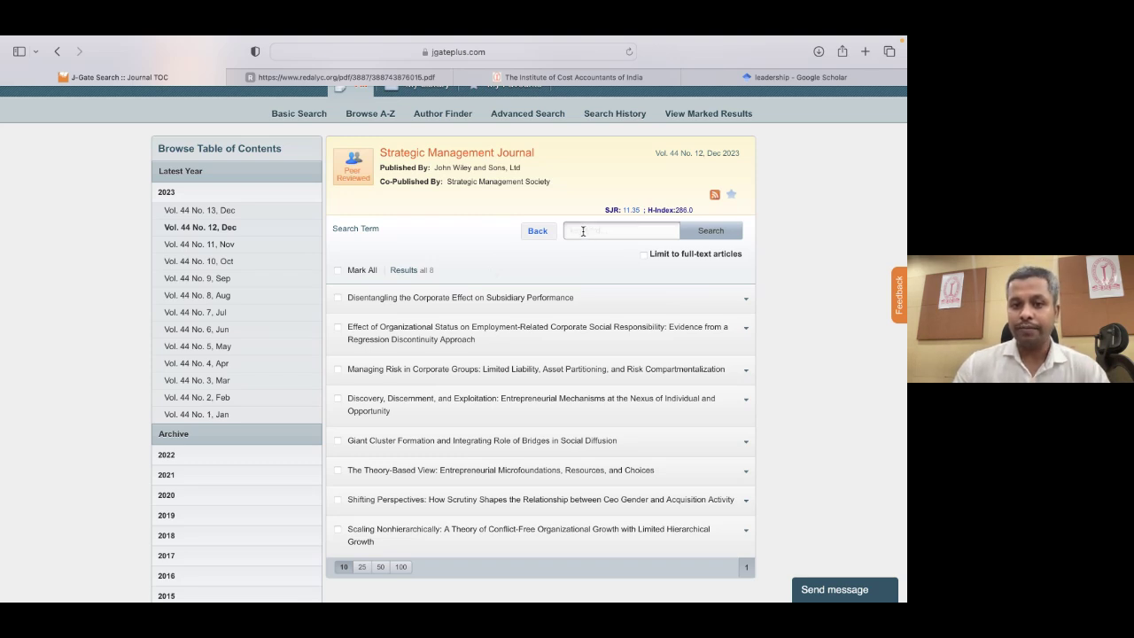
{"action": "scroll", "coordinate": [583, 230], "scroll_direction": "up", "scroll_amount": 1}
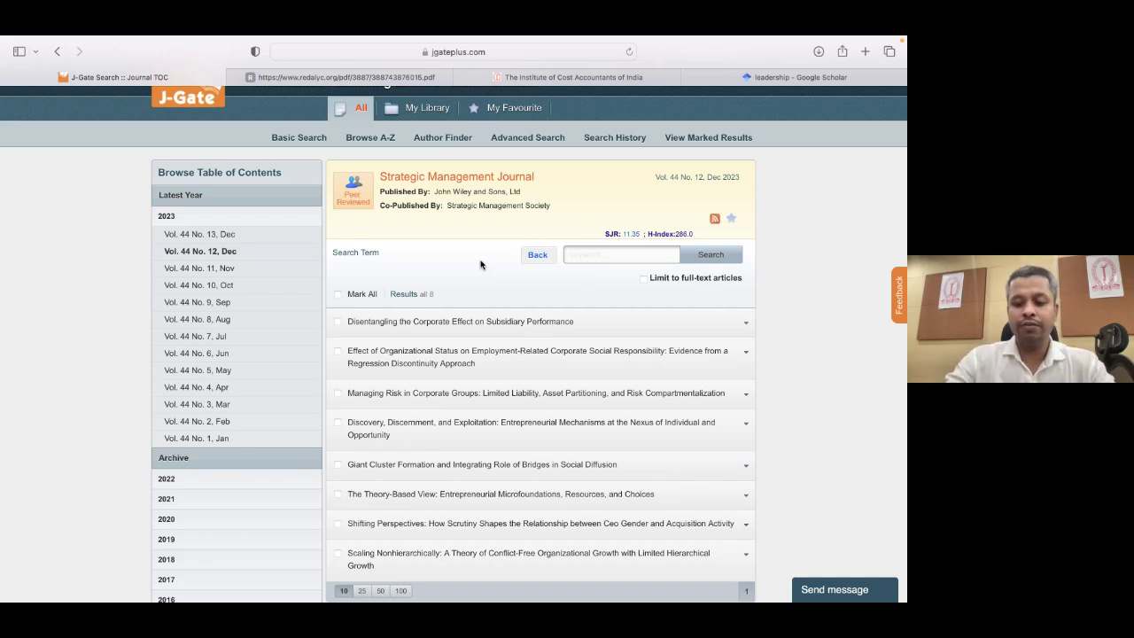
{"action": "type", "text": "l"}
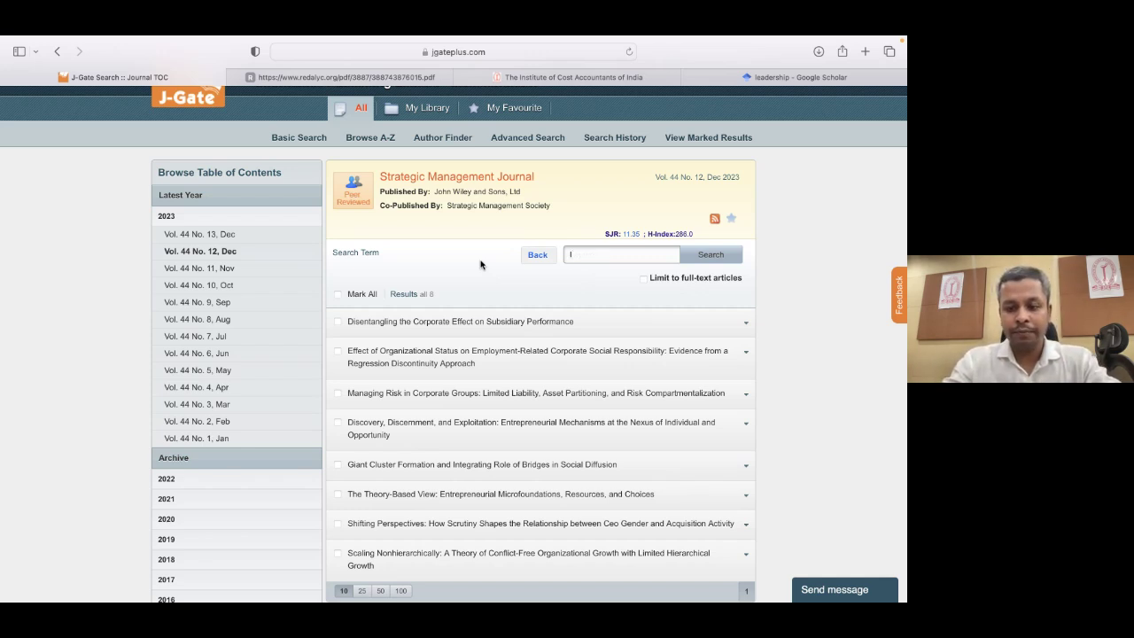
{"action": "key", "text": "BackSpace"}
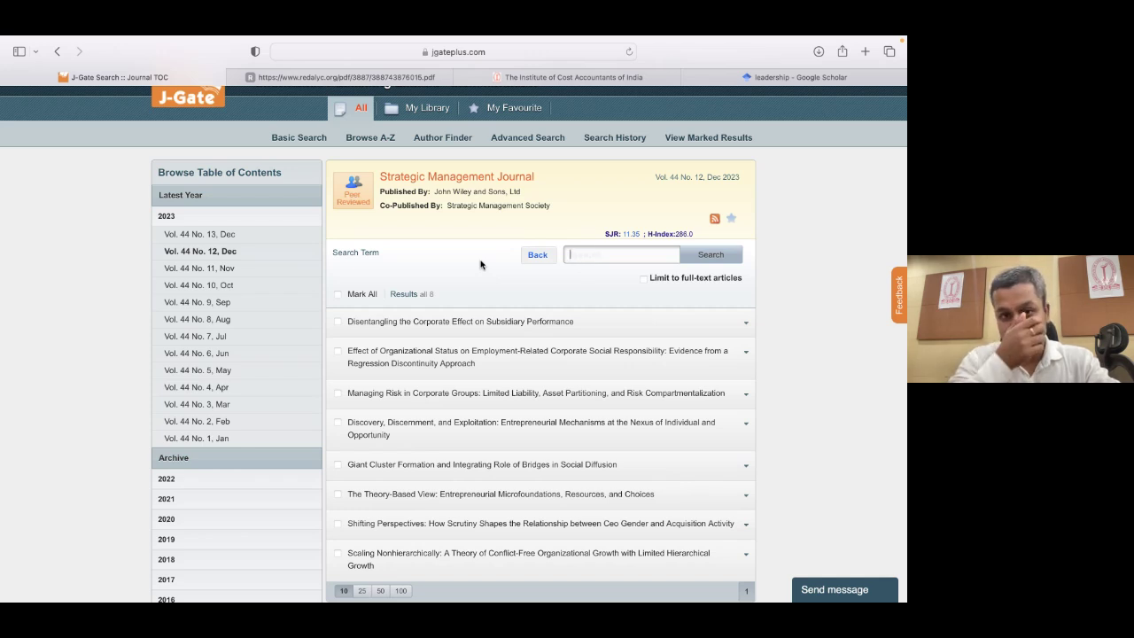
{"action": "type", "text": "l"}
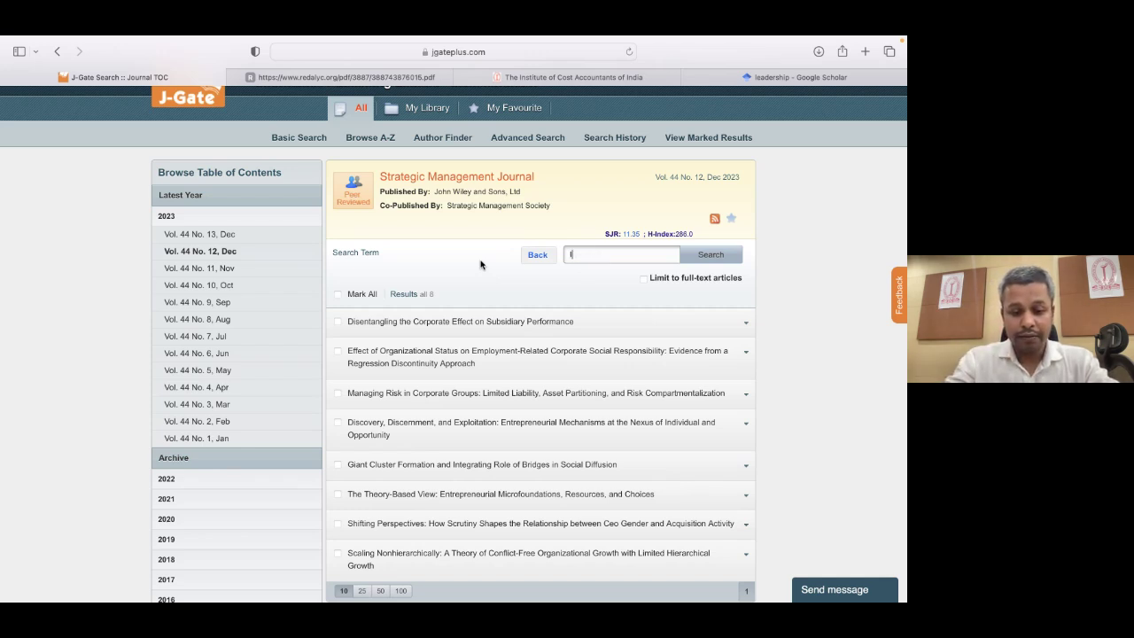
{"action": "type", "text": "eadership"}
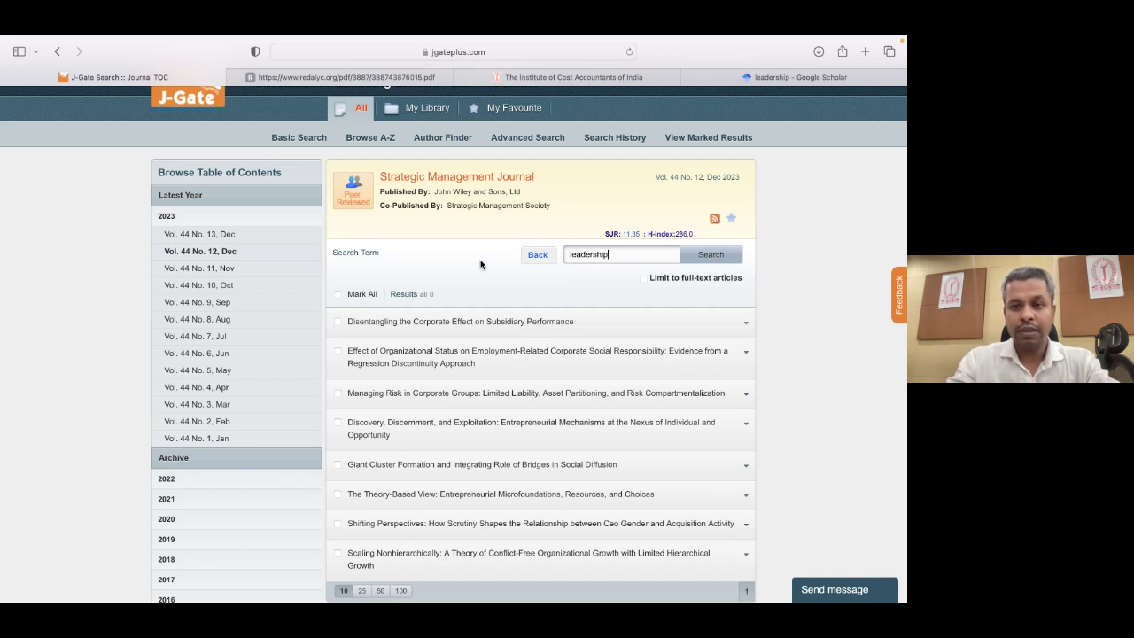
{"action": "left_click", "coordinate": [713, 261]}
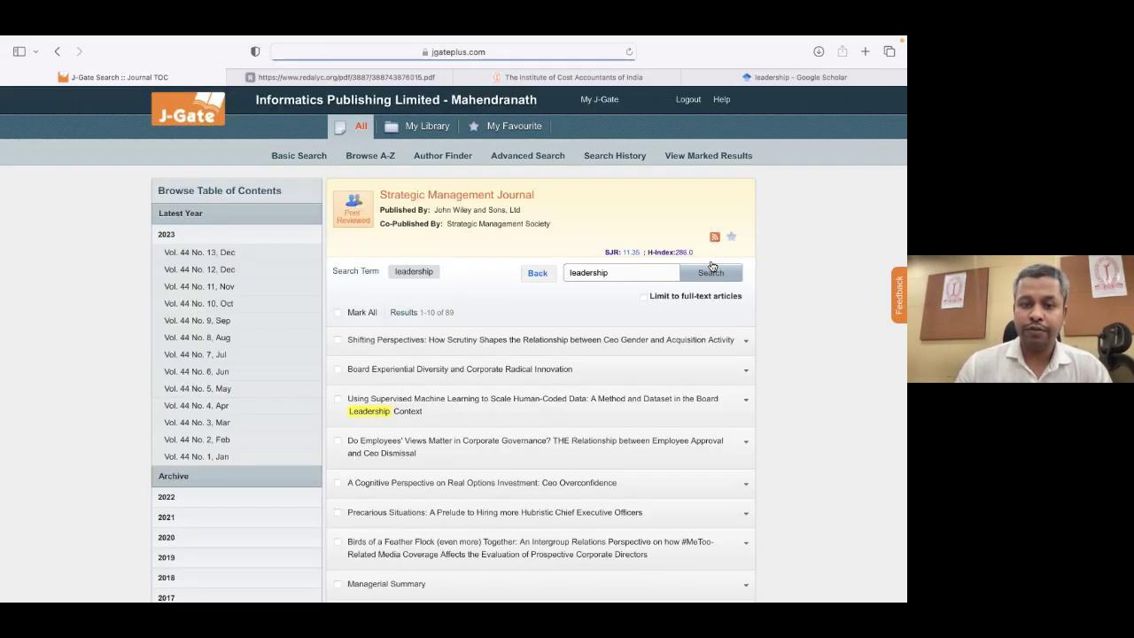
{"action": "scroll", "coordinate": [556, 312], "scroll_direction": "down", "scroll_amount": 1}
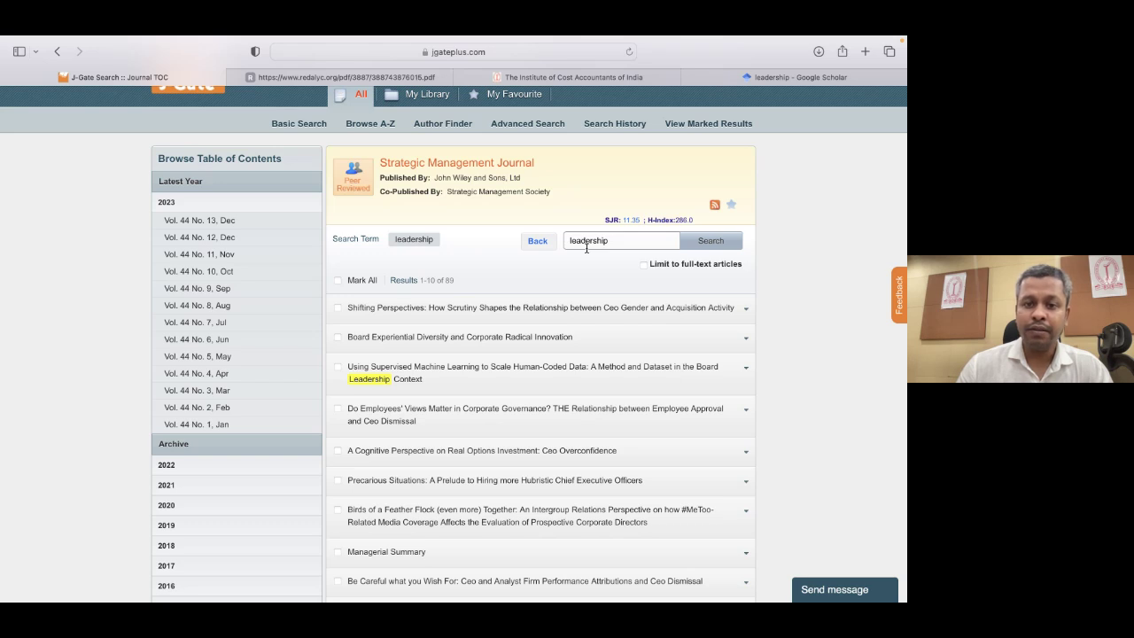
{"action": "scroll", "coordinate": [586, 248], "scroll_direction": "up", "scroll_amount": 1}
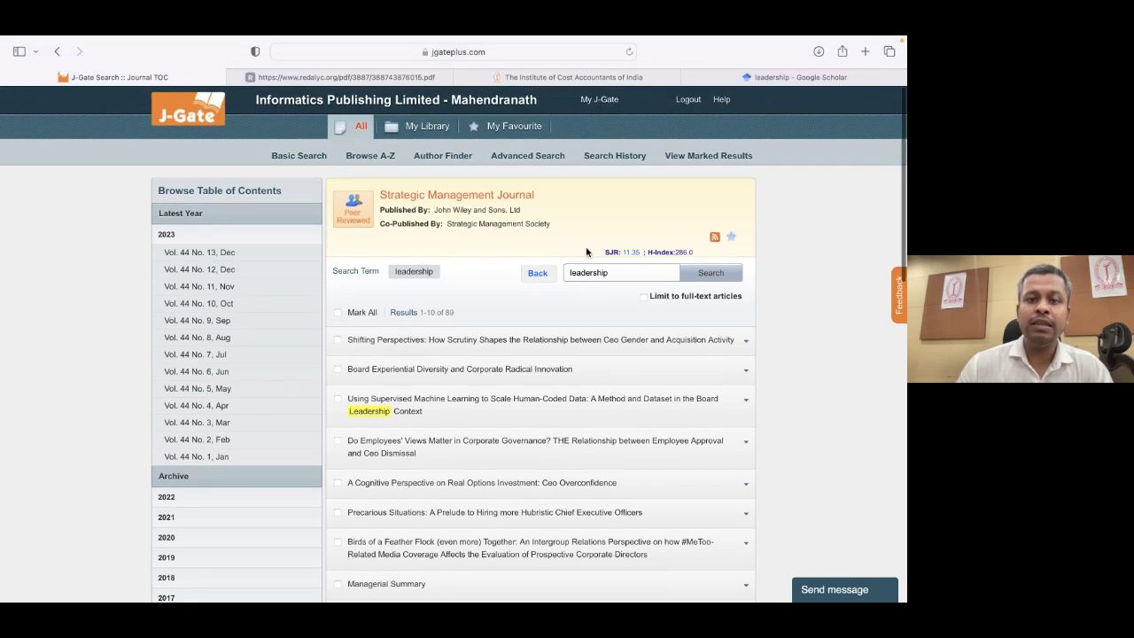
Go back to the full A-Z title list and sort all titles by SJR.
{"action": "left_click", "coordinate": [369, 156]}
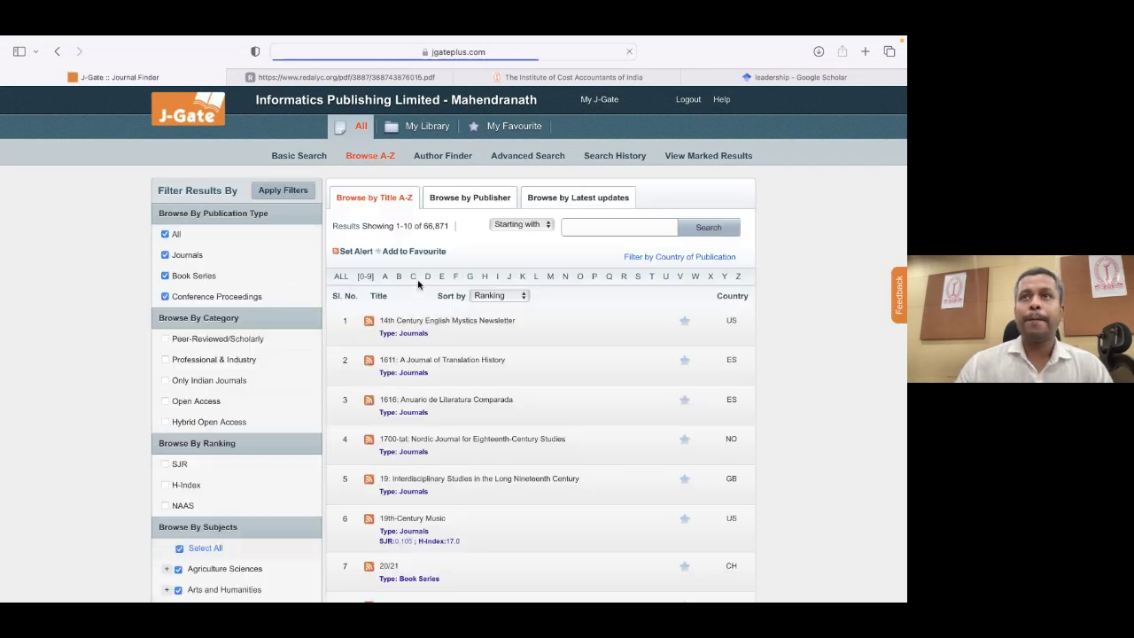
{"action": "left_click", "coordinate": [492, 296]}
{"action": "left_click", "coordinate": [490, 315]}
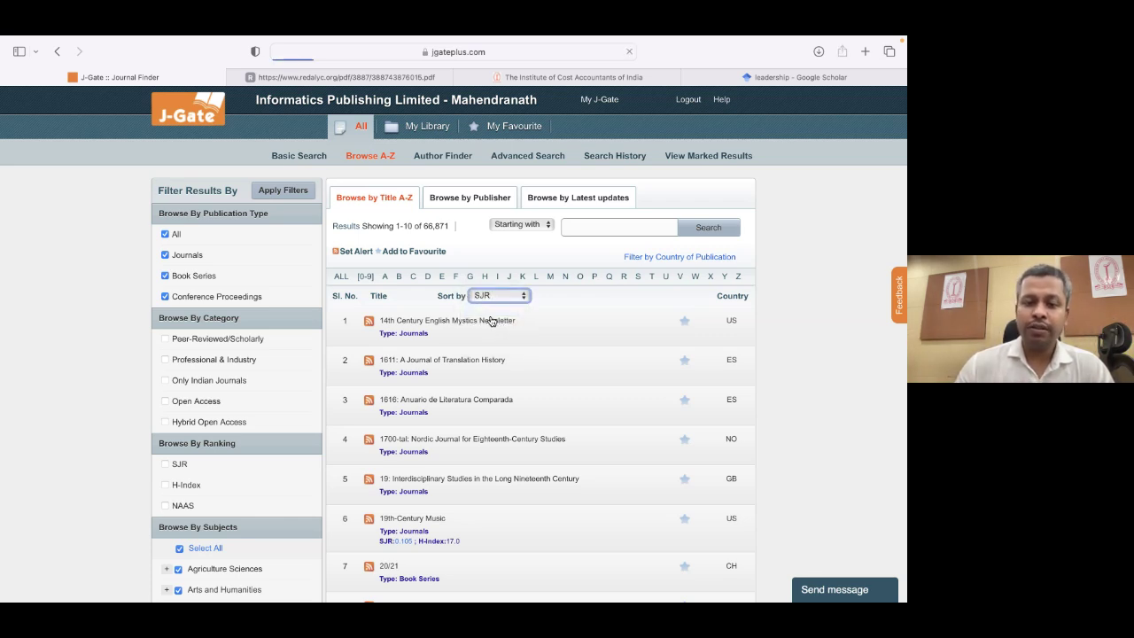
{"action": "scroll", "coordinate": [492, 321], "scroll_direction": "down", "scroll_amount": 3}
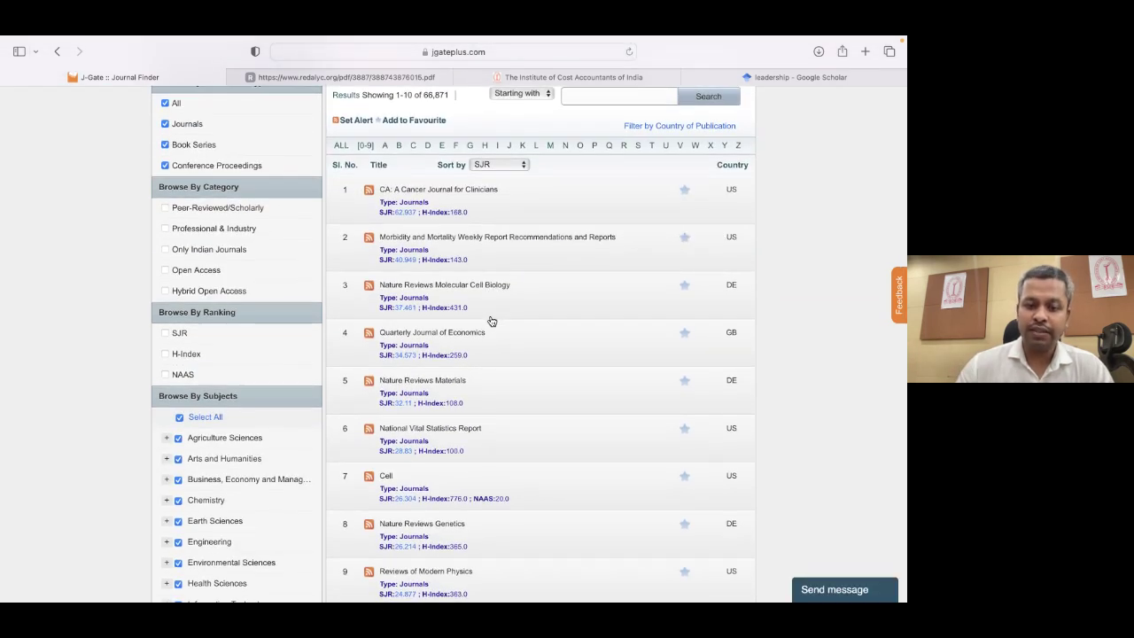
Search for titles starting with "nature" and open the journal Nature from the results.
{"action": "scroll", "coordinate": [491, 321], "scroll_direction": "up", "scroll_amount": 3}
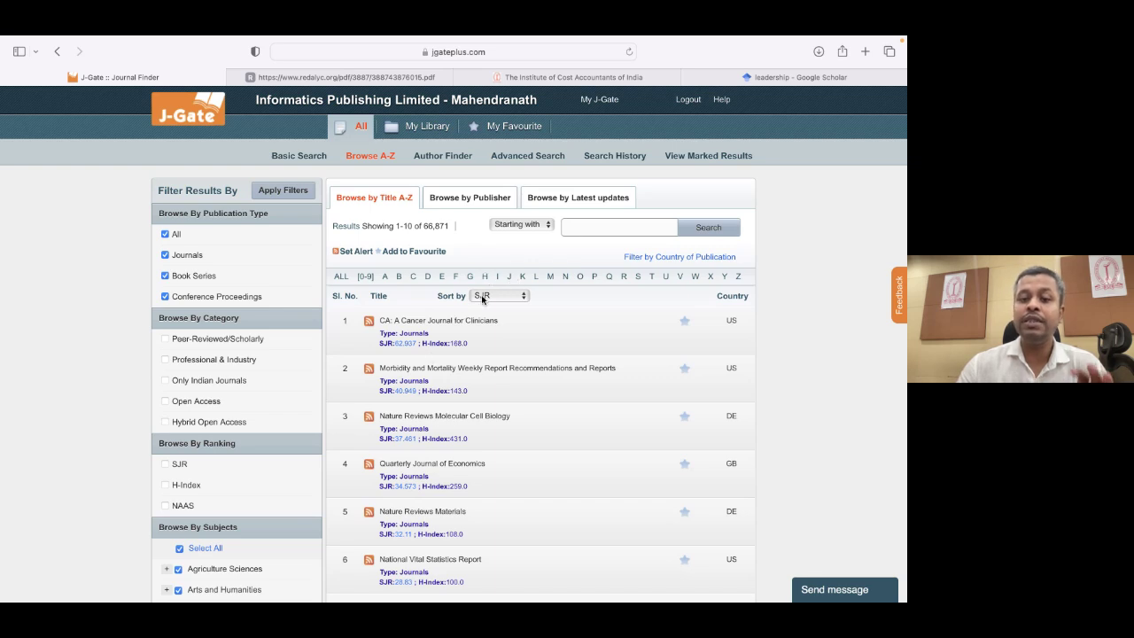
{"action": "left_click", "coordinate": [588, 229]}
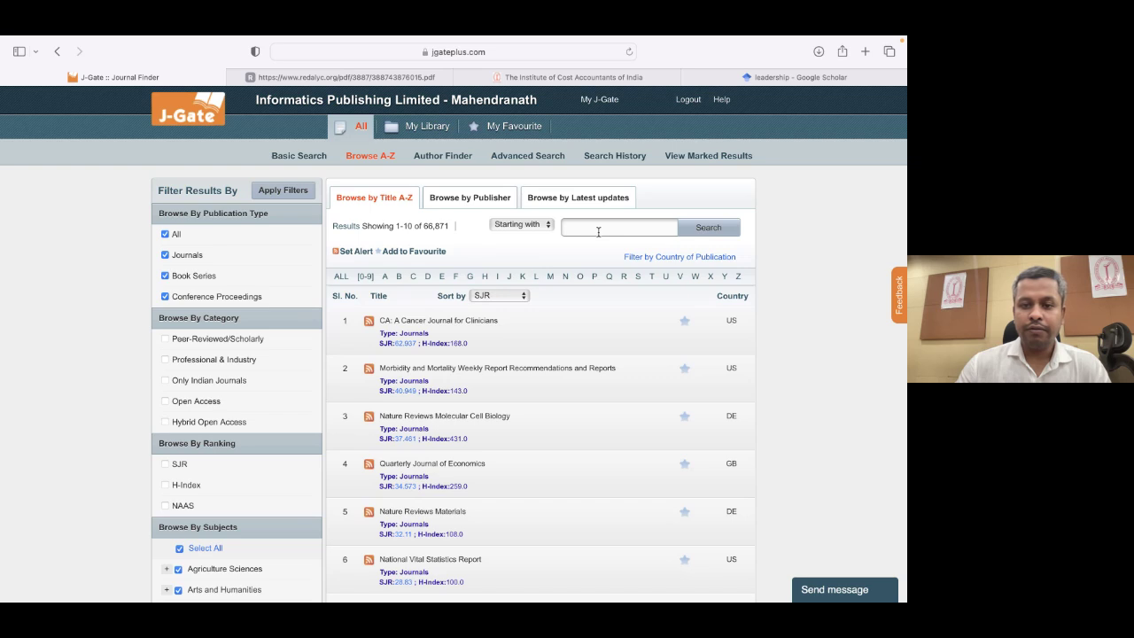
{"action": "type", "text": "nature"}
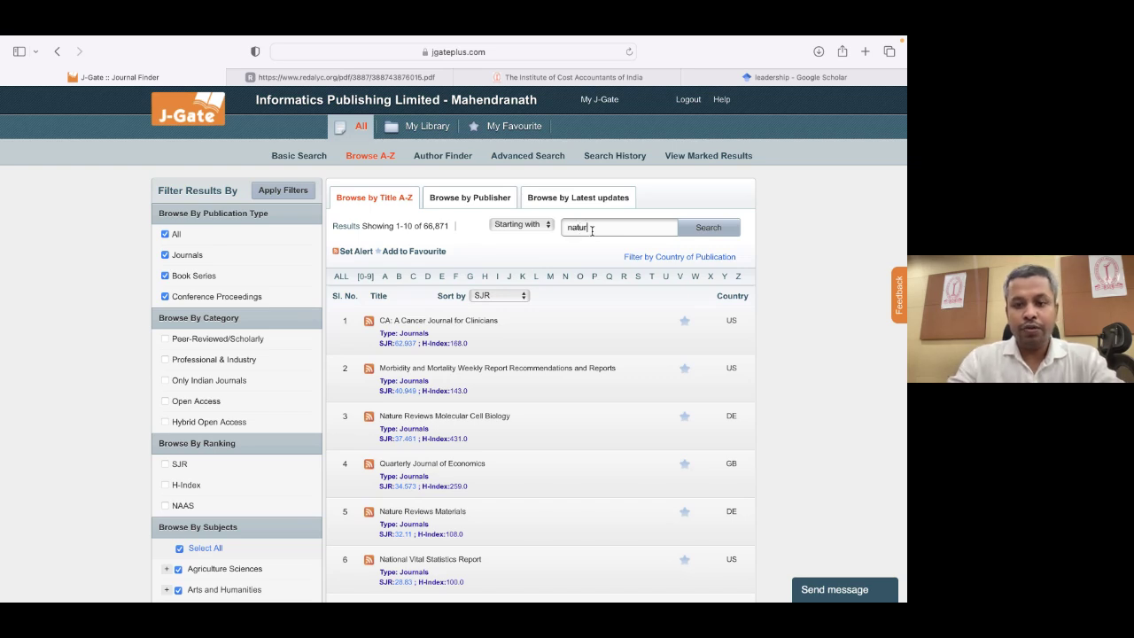
{"action": "left_click", "coordinate": [712, 231]}
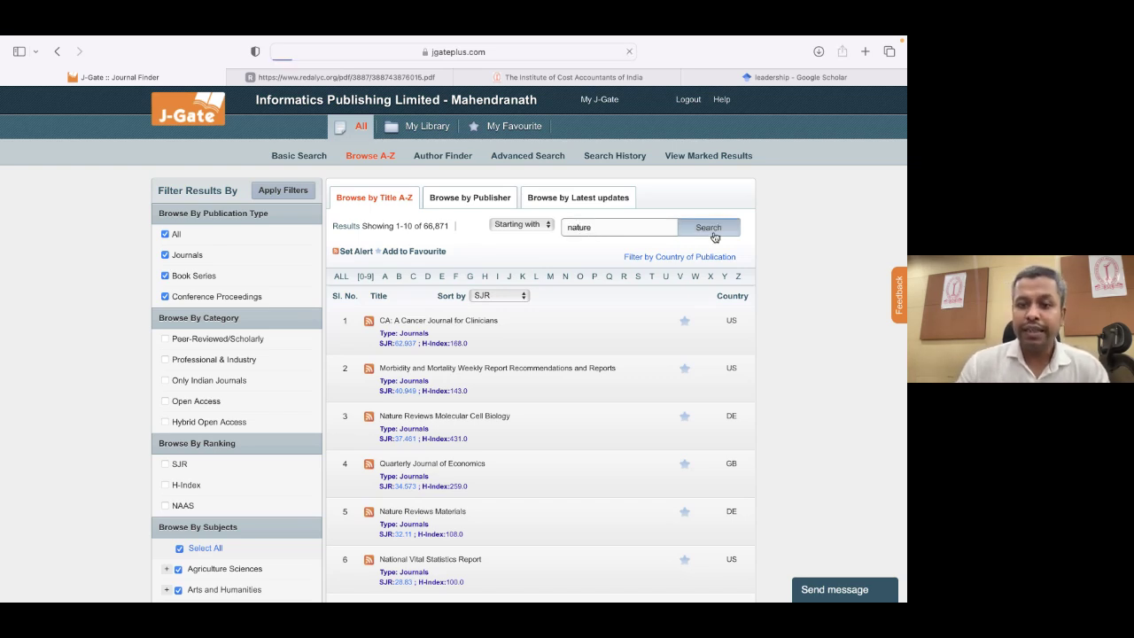
{"action": "scroll", "coordinate": [397, 350], "scroll_direction": "down", "scroll_amount": 1}
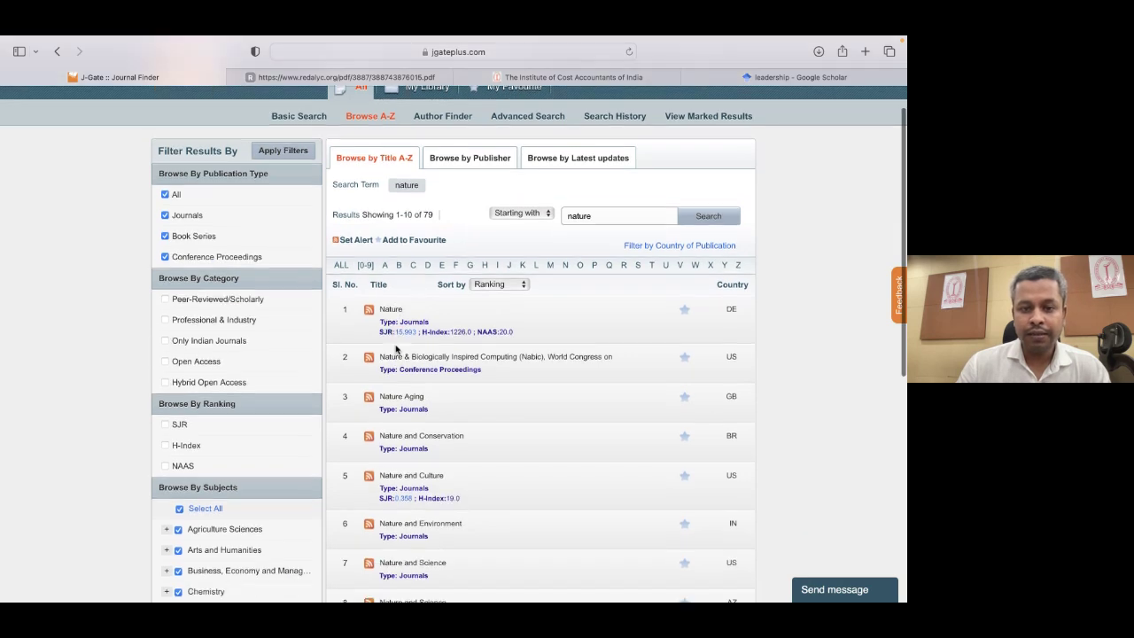
{"action": "left_click", "coordinate": [390, 310]}
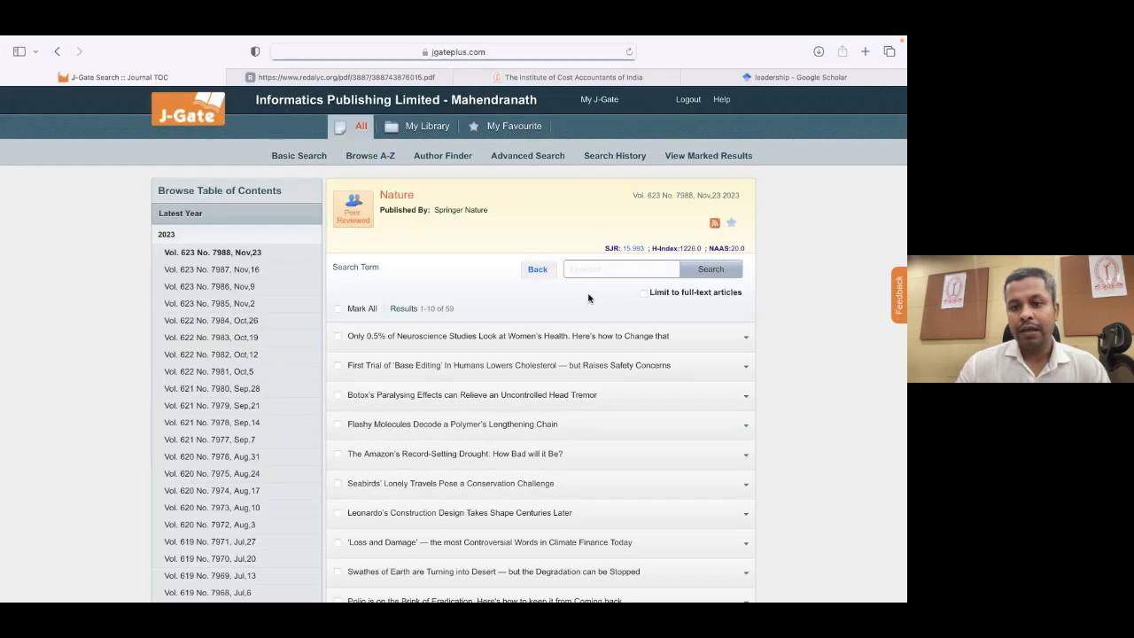
Search within the journal Nature for articles on "leadership" and look over the results.
{"action": "left_click", "coordinate": [590, 270]}
{"action": "type", "text": "leadership"}
{"action": "left_click", "coordinate": [702, 268]}
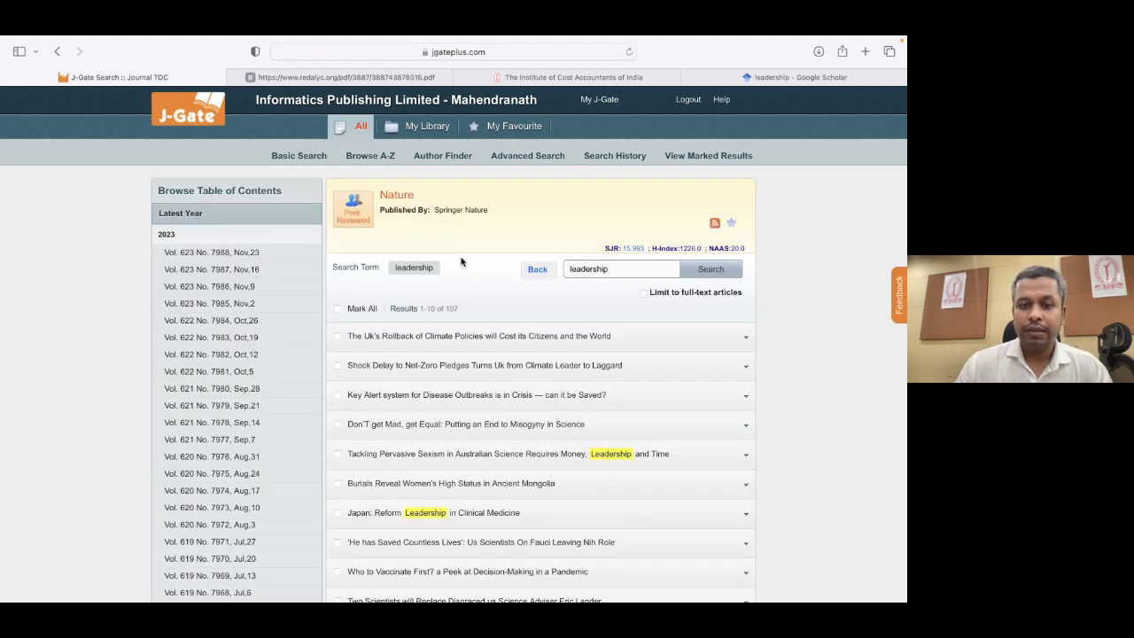
{"action": "scroll", "coordinate": [460, 261], "scroll_direction": "down", "scroll_amount": 2}
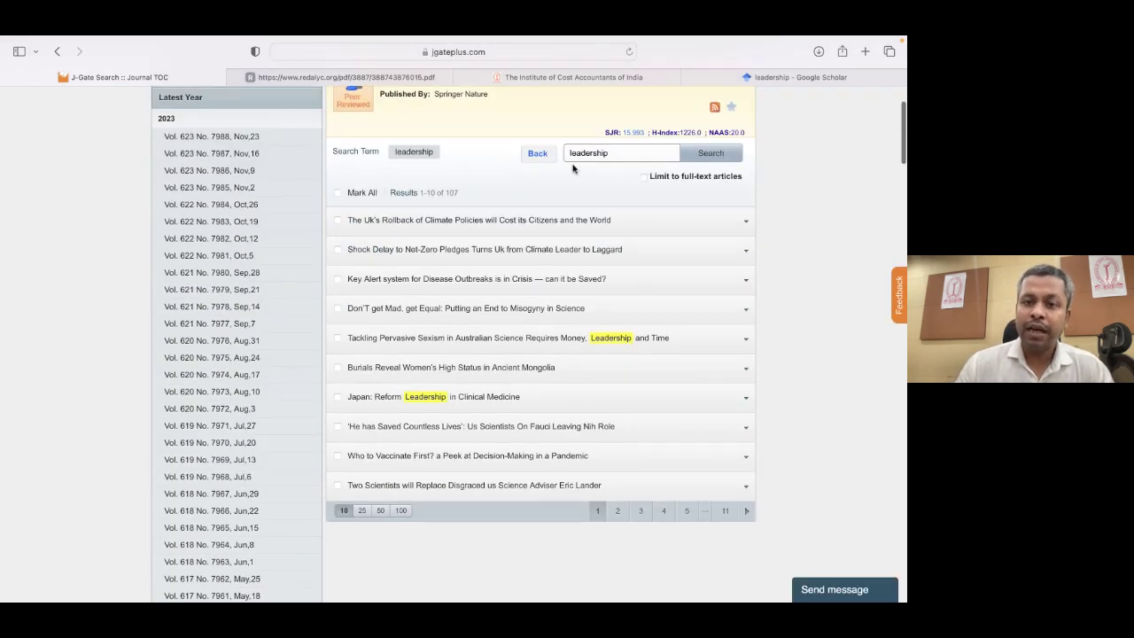
{"action": "scroll", "coordinate": [518, 204], "scroll_direction": "up", "scroll_amount": 1}
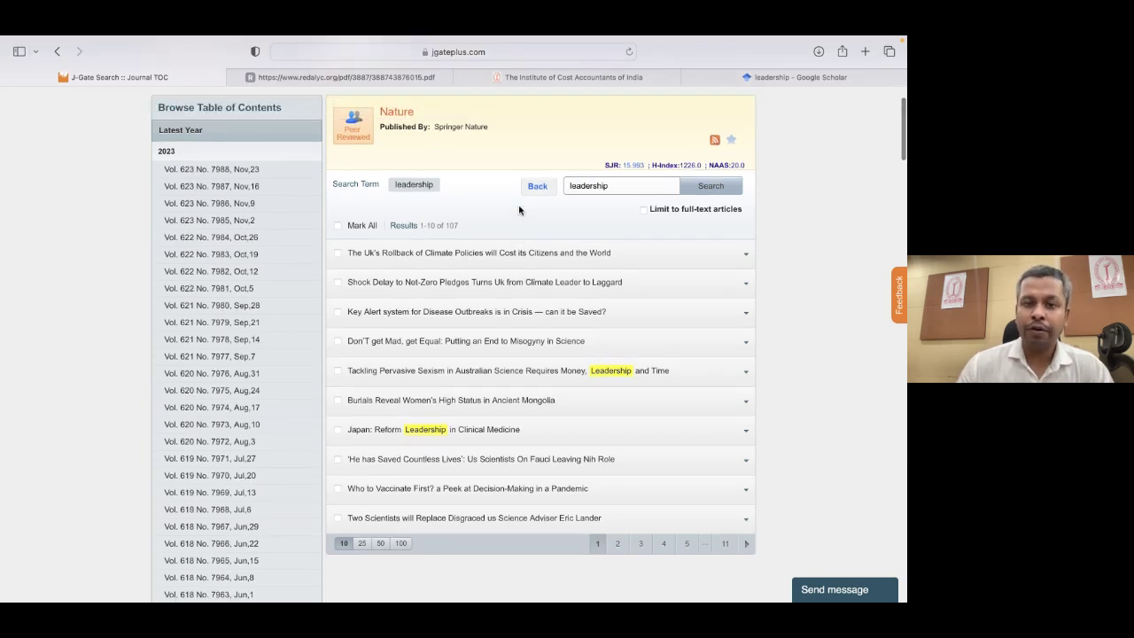
{"action": "scroll", "coordinate": [519, 209], "scroll_direction": "up", "scroll_amount": 1}
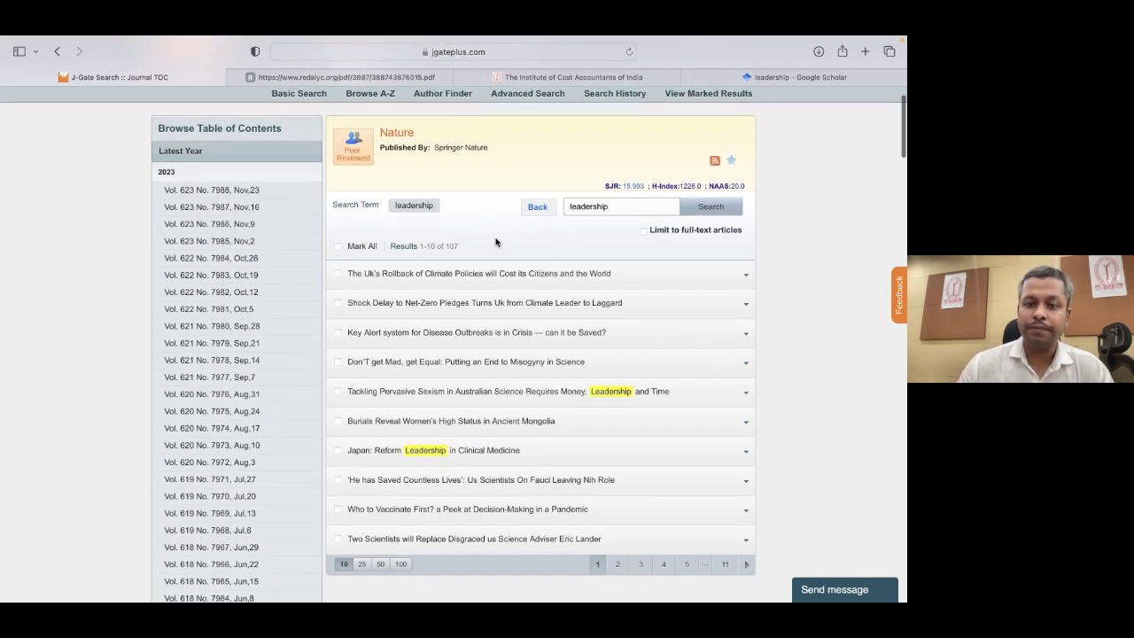
{"action": "scroll", "coordinate": [491, 245], "scroll_direction": "up", "scroll_amount": 2}
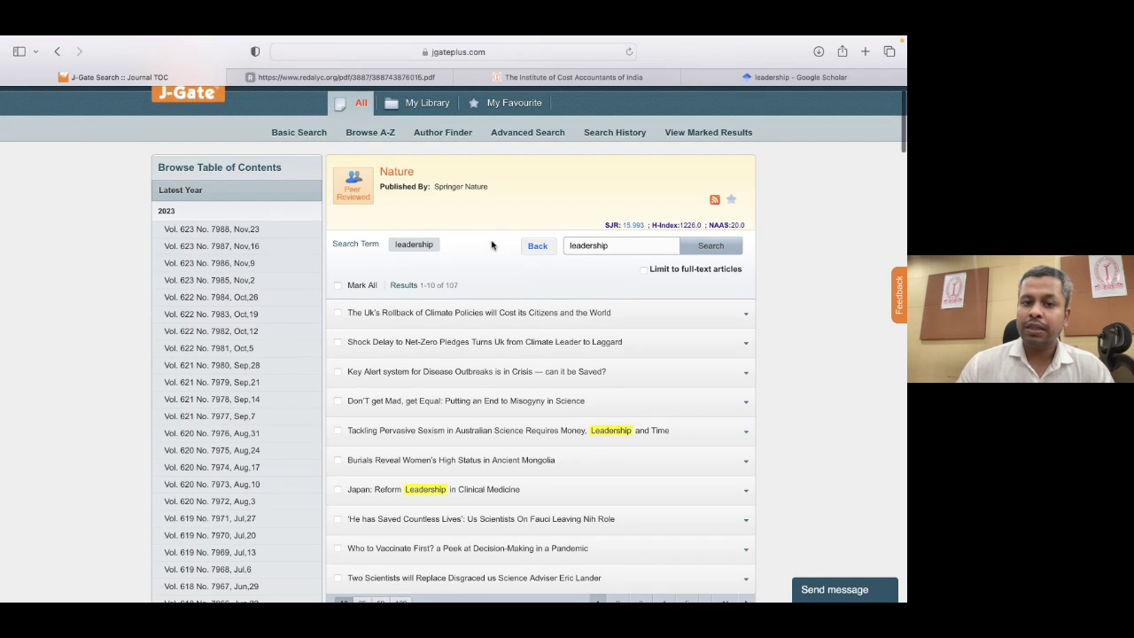
{"action": "double_click", "coordinate": [399, 171]}
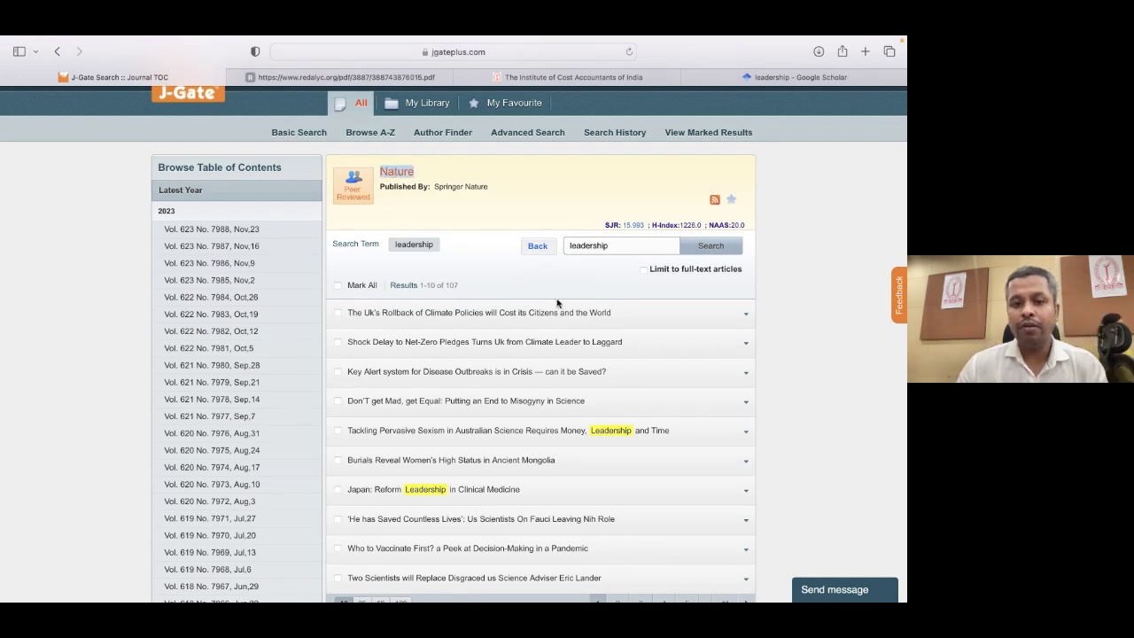
Return to the "nature" title results and look over the listed titles and available filters.
{"action": "left_click", "coordinate": [57, 51]}
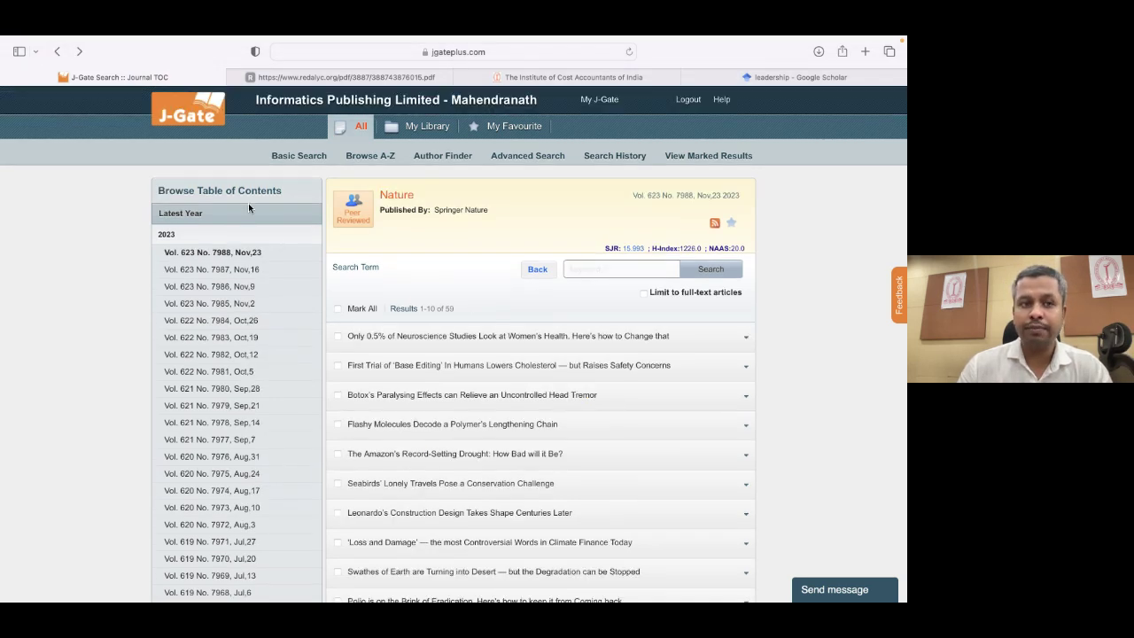
{"action": "left_click", "coordinate": [56, 51]}
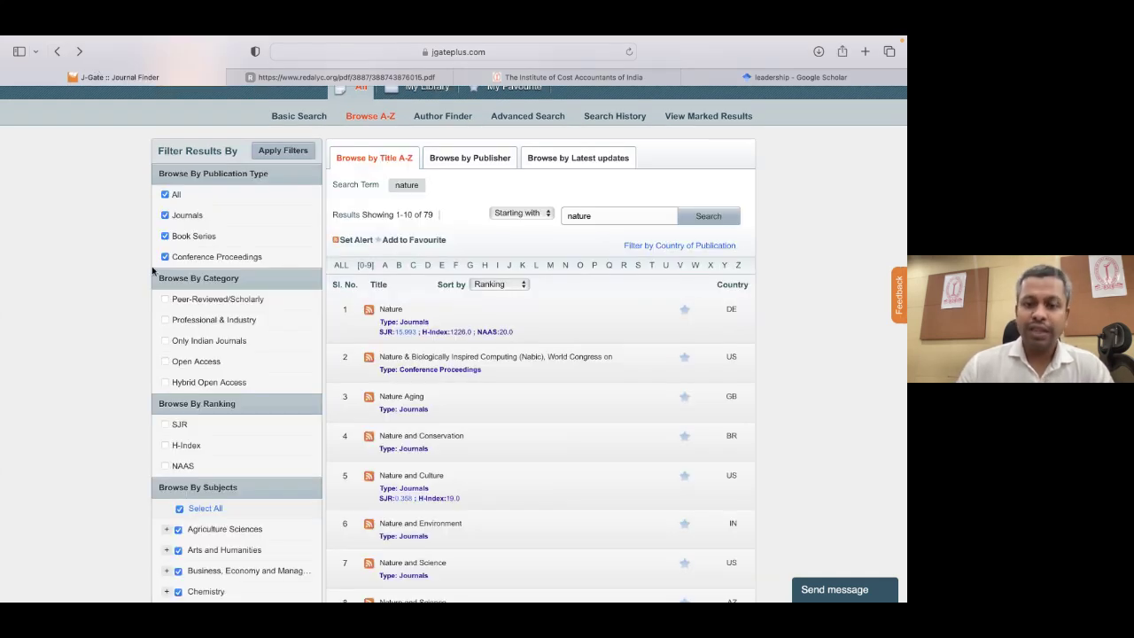
{"action": "scroll", "coordinate": [153, 270], "scroll_direction": "up", "scroll_amount": 1}
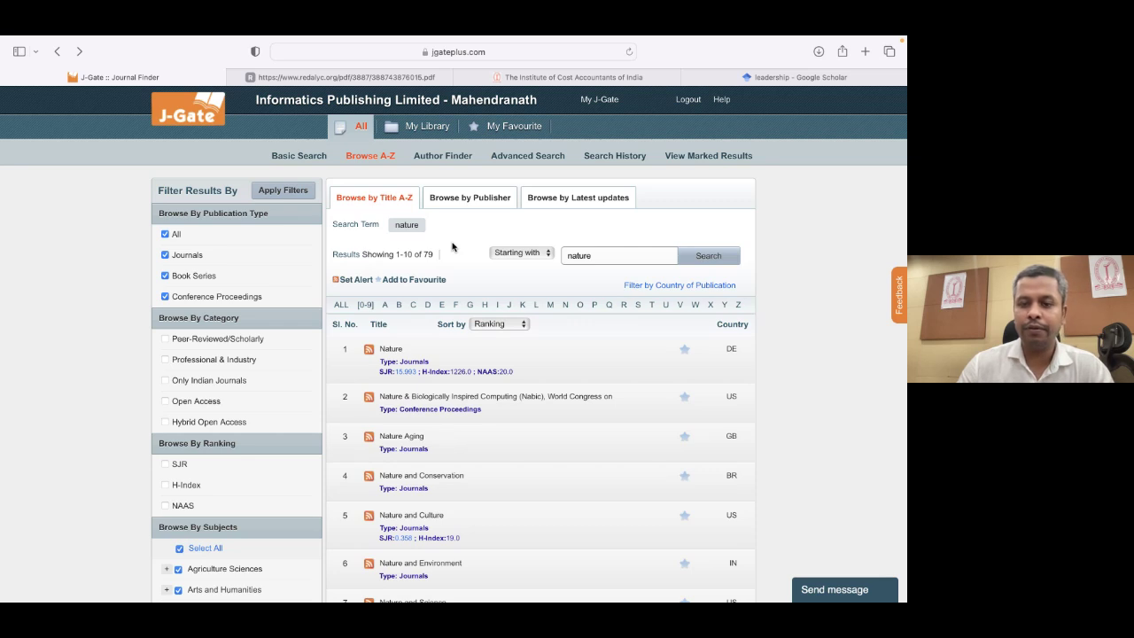
{"action": "scroll", "coordinate": [452, 246], "scroll_direction": "down", "scroll_amount": 1}
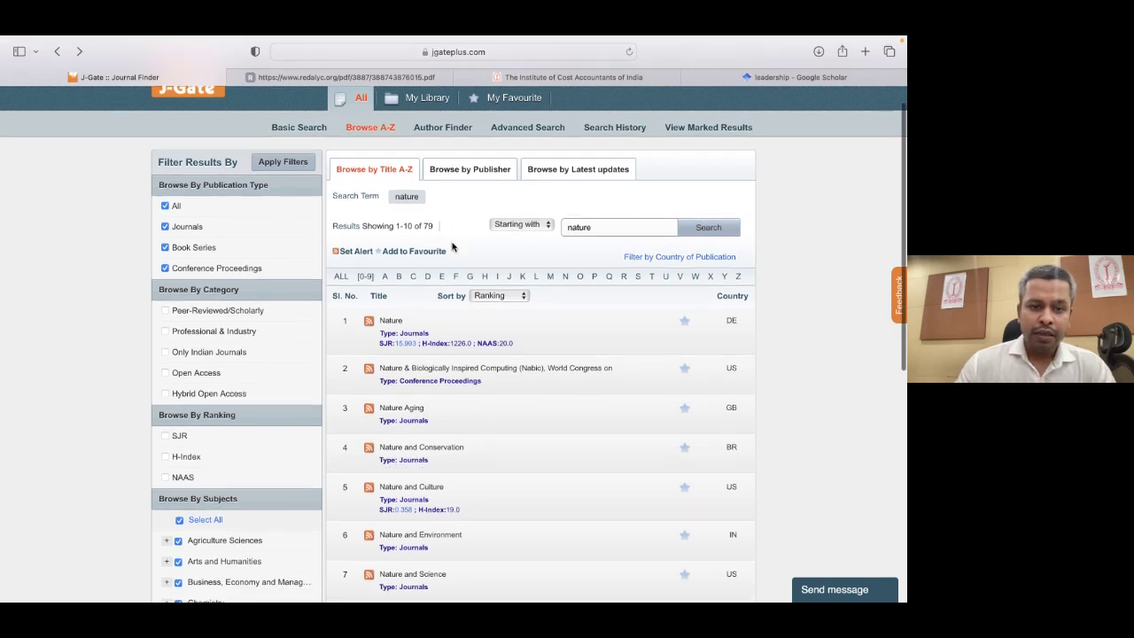
{"action": "scroll", "coordinate": [266, 336], "scroll_direction": "up", "scroll_amount": 1}
{"action": "scroll", "coordinate": [129, 393], "scroll_direction": "down", "scroll_amount": 2}
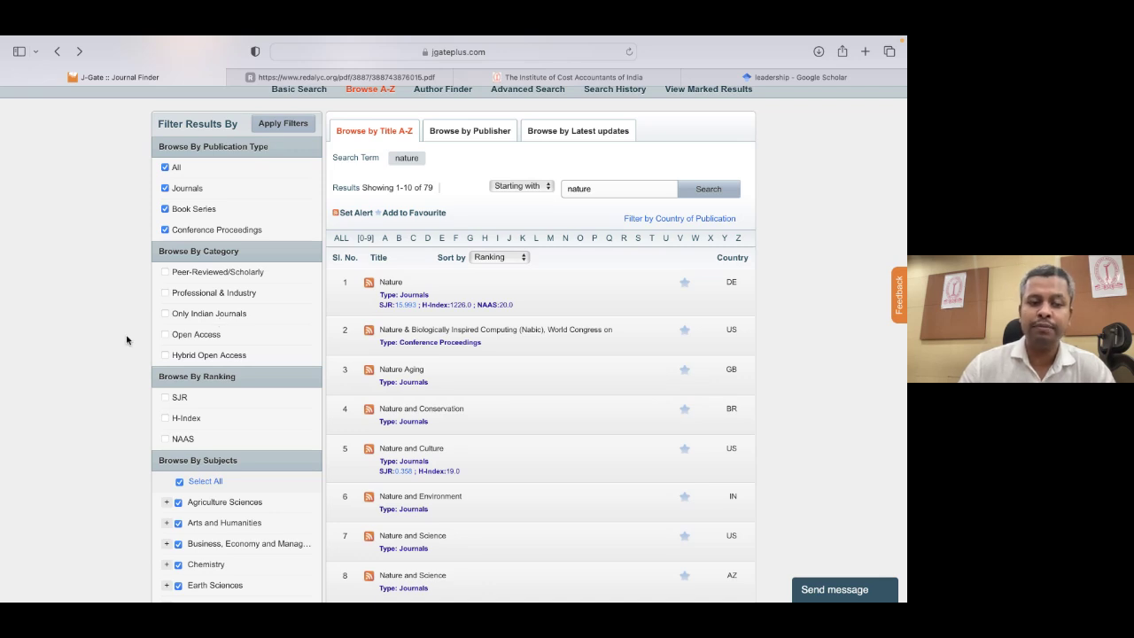
Deselect all subject filters, expand Business, Economy and Management, and look through its sub-subjects and the remaining subjects.
{"action": "scroll", "coordinate": [126, 334], "scroll_direction": "down", "scroll_amount": 7}
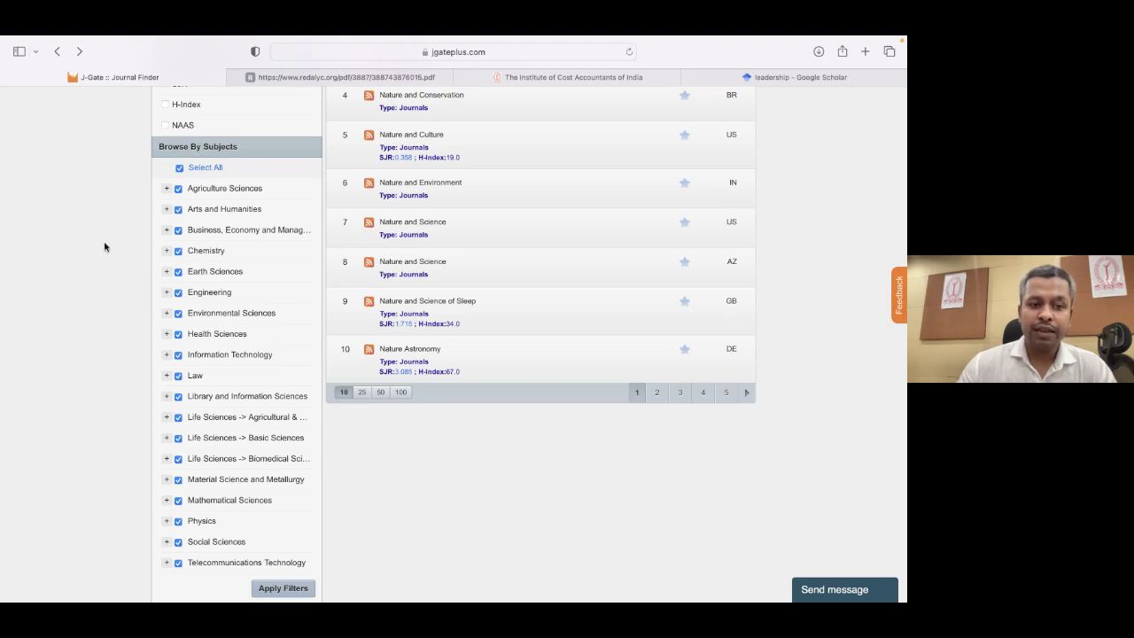
{"action": "scroll", "coordinate": [104, 246], "scroll_direction": "down", "scroll_amount": 1}
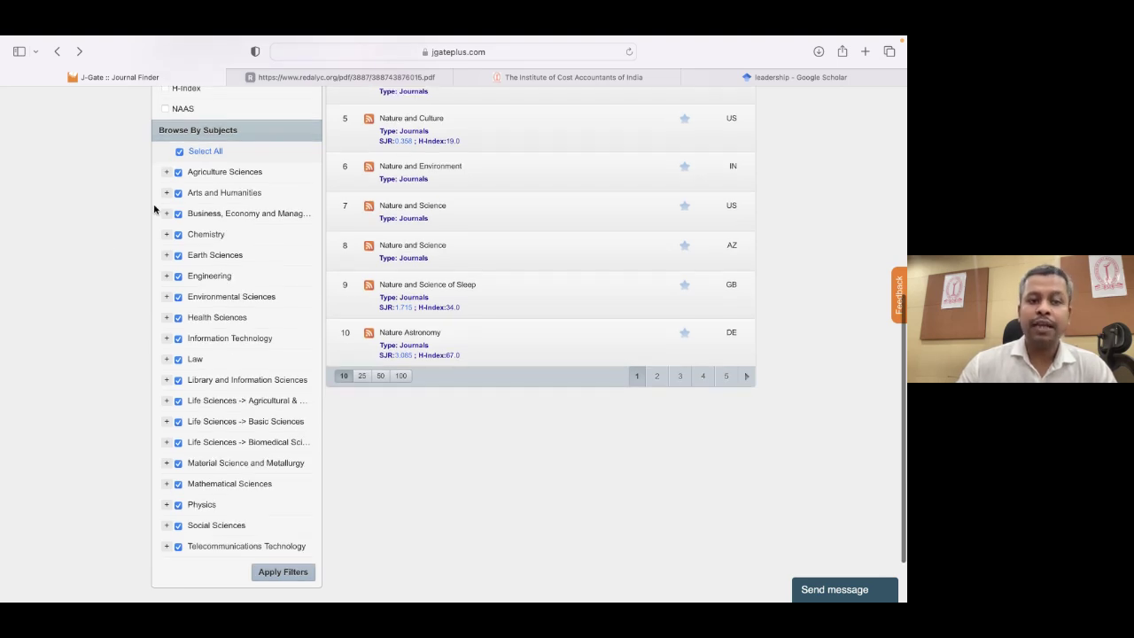
{"action": "left_click", "coordinate": [180, 152]}
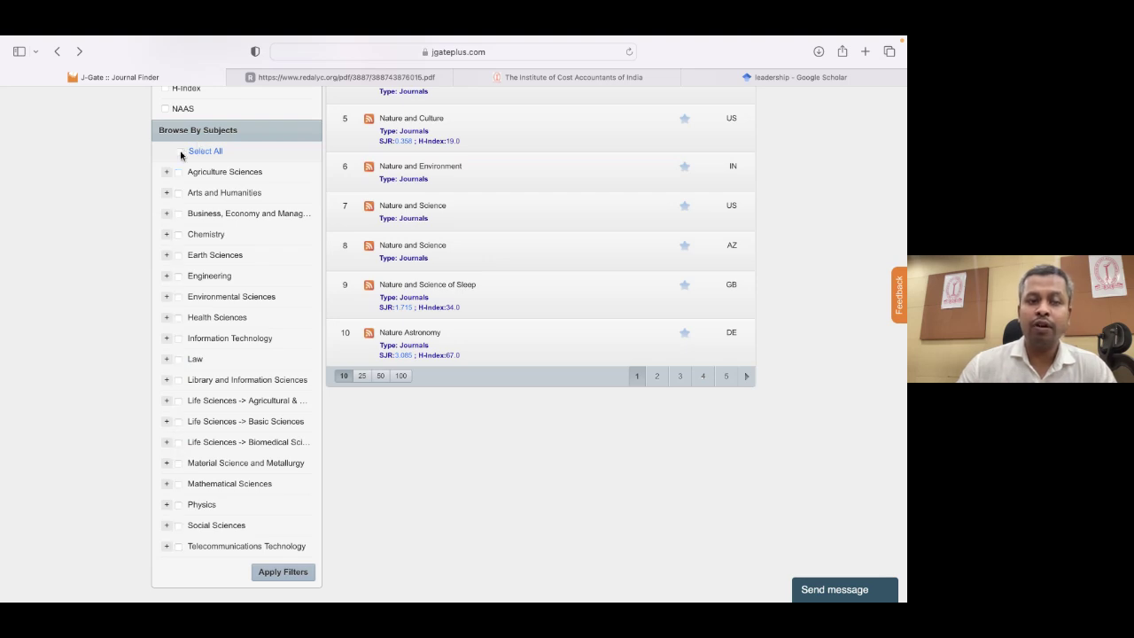
{"action": "left_click", "coordinate": [167, 215]}
{"action": "scroll", "coordinate": [174, 213], "scroll_direction": "down", "scroll_amount": 1}
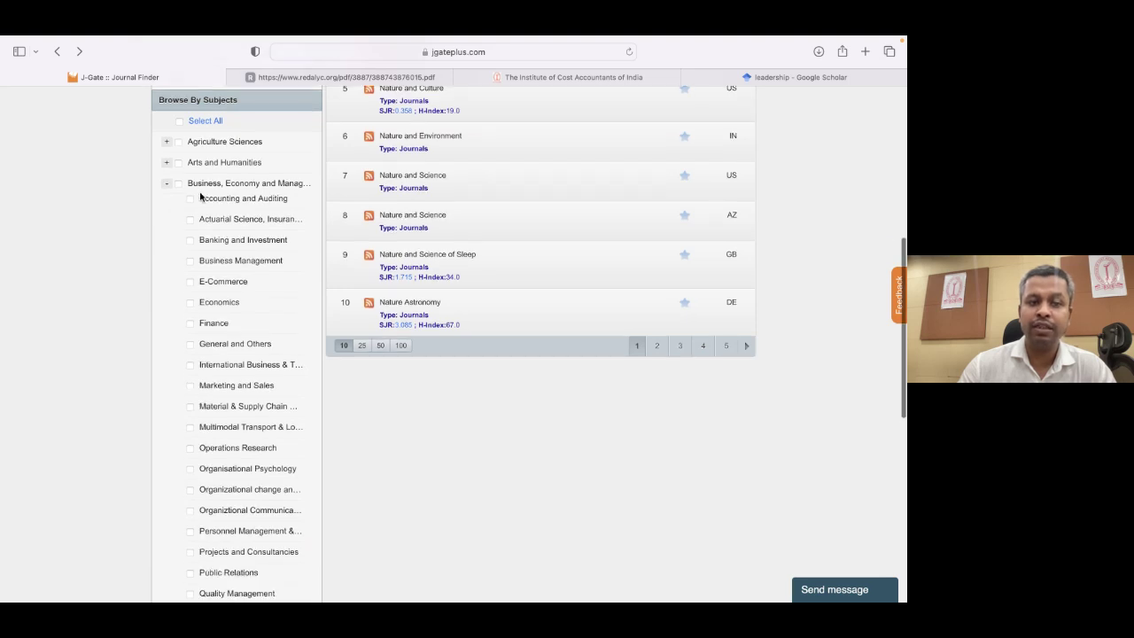
{"action": "scroll", "coordinate": [226, 199], "scroll_direction": "down", "scroll_amount": 1}
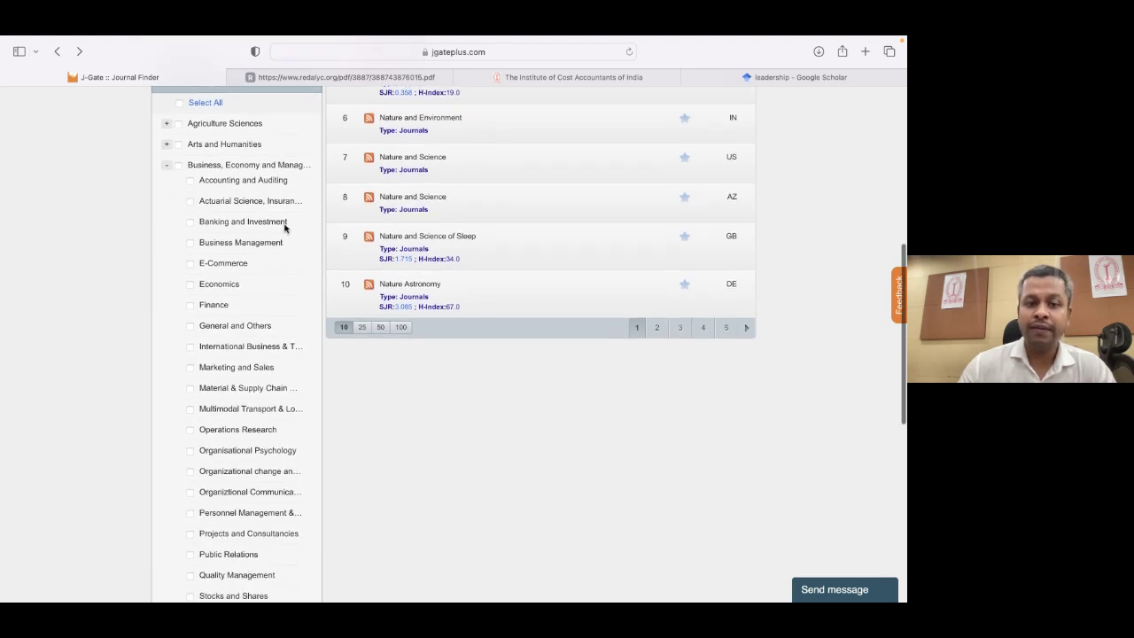
{"action": "scroll", "coordinate": [265, 230], "scroll_direction": "down", "scroll_amount": 3}
{"action": "scroll", "coordinate": [255, 234], "scroll_direction": "down", "scroll_amount": 6}
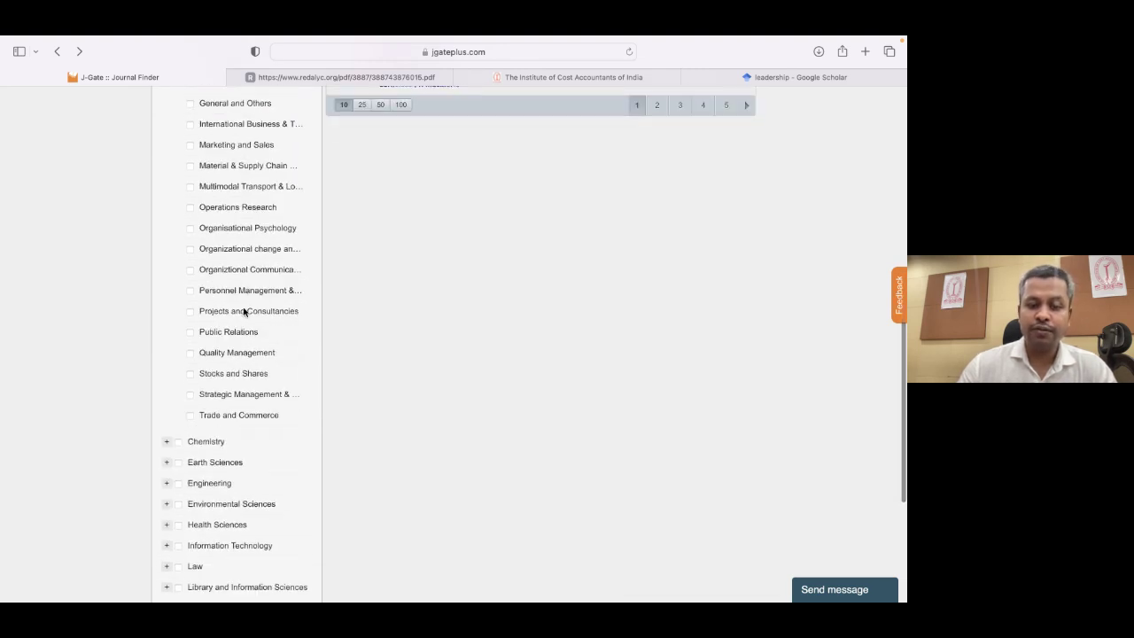
{"action": "scroll", "coordinate": [243, 311], "scroll_direction": "down", "scroll_amount": 4}
{"action": "scroll", "coordinate": [243, 311], "scroll_direction": "down", "scroll_amount": 8}
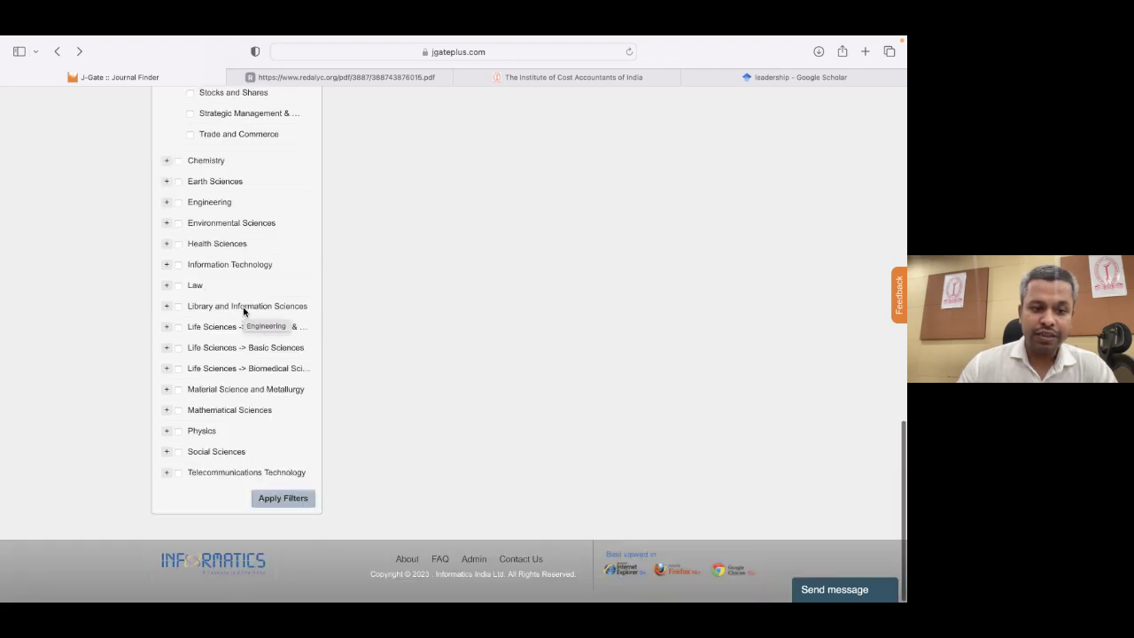
Expand the Mathematical Sciences and Social Sciences subjects and look through their sub-subjects.
{"action": "left_click", "coordinate": [165, 409]}
{"action": "scroll", "coordinate": [130, 390], "scroll_direction": "down", "scroll_amount": 10}
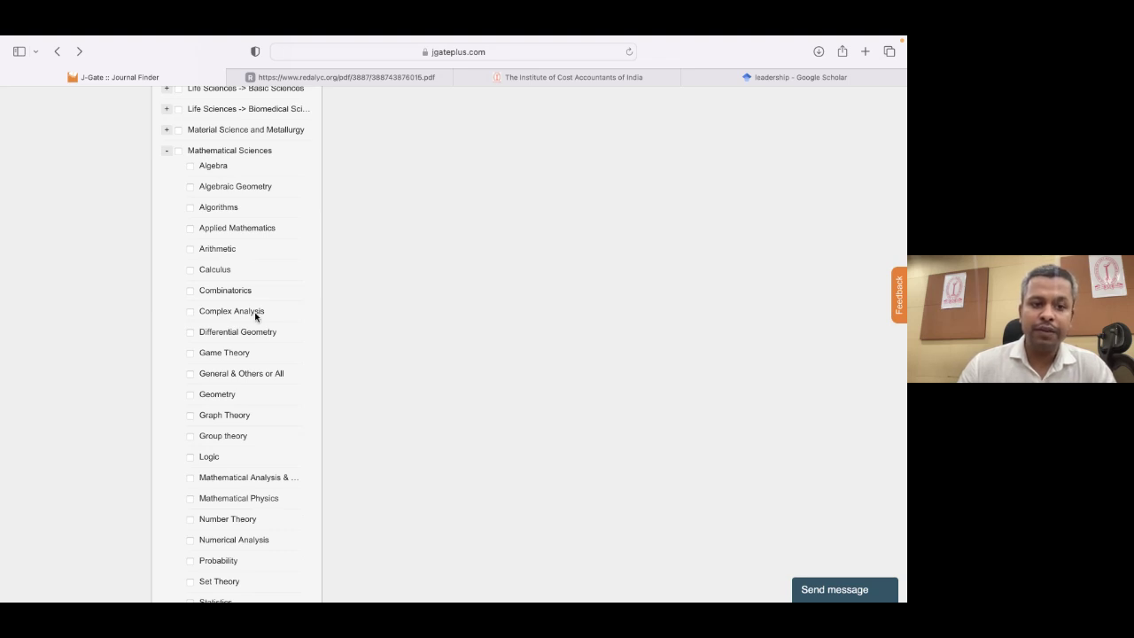
{"action": "scroll", "coordinate": [255, 315], "scroll_direction": "down", "scroll_amount": 5}
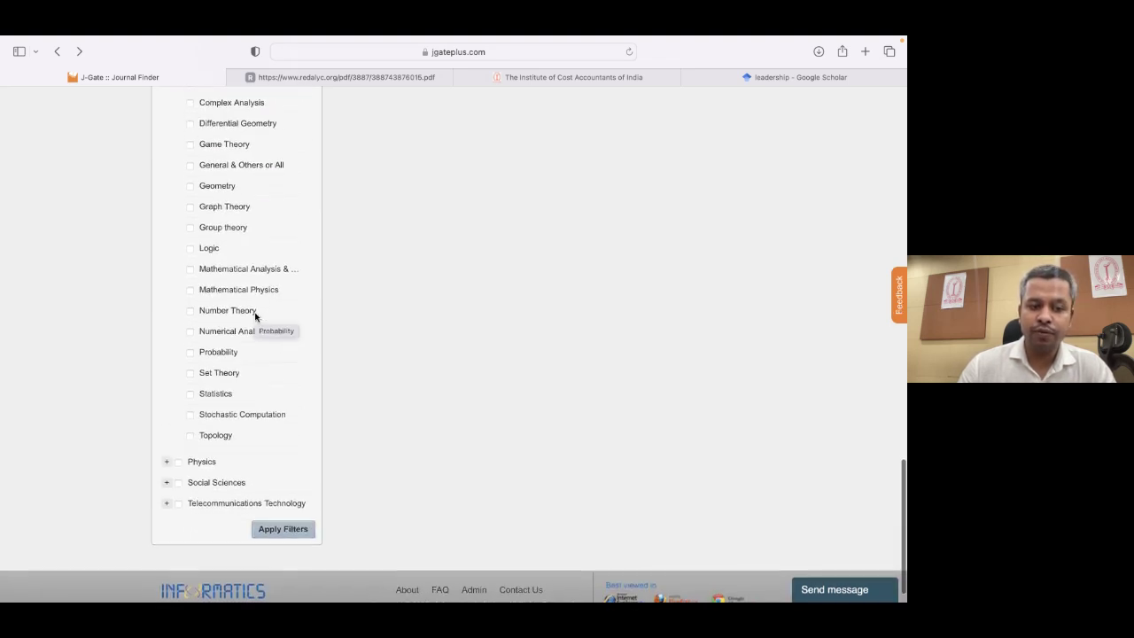
{"action": "scroll", "coordinate": [83, 364], "scroll_direction": "down", "scroll_amount": 1}
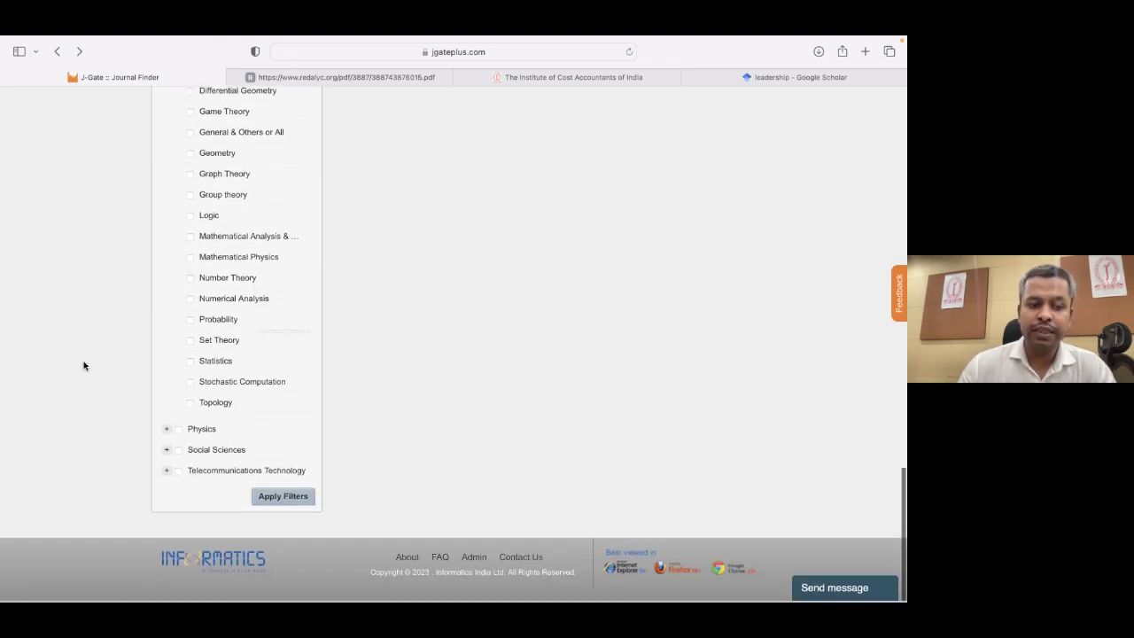
{"action": "left_click", "coordinate": [166, 453]}
{"action": "scroll", "coordinate": [117, 420], "scroll_direction": "down", "scroll_amount": 4}
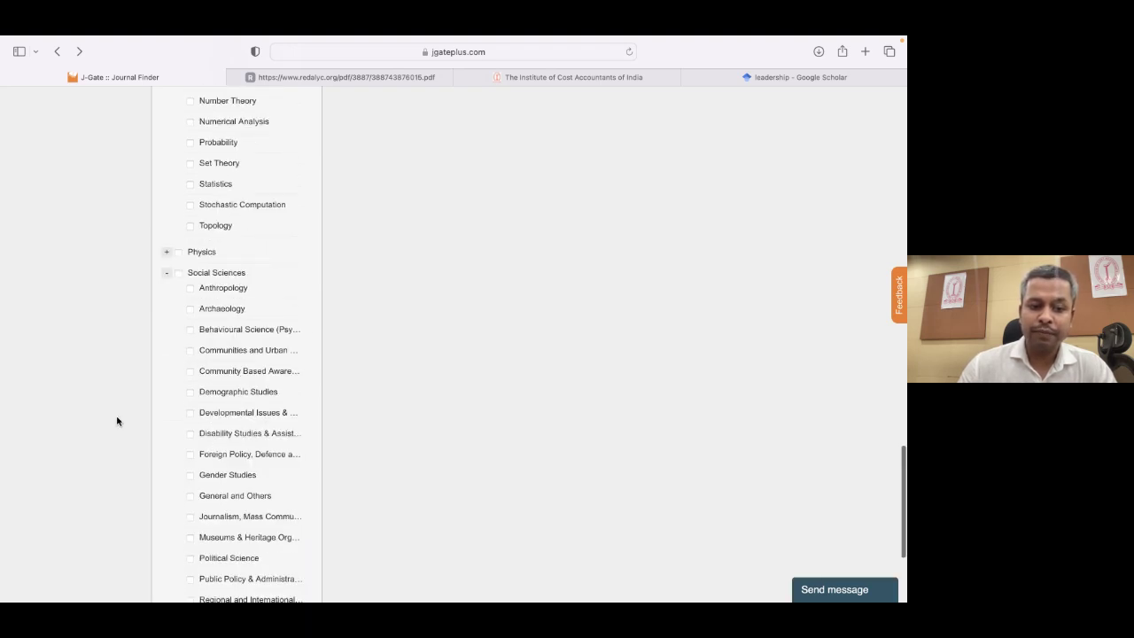
{"action": "scroll", "coordinate": [117, 420], "scroll_direction": "down", "scroll_amount": 3}
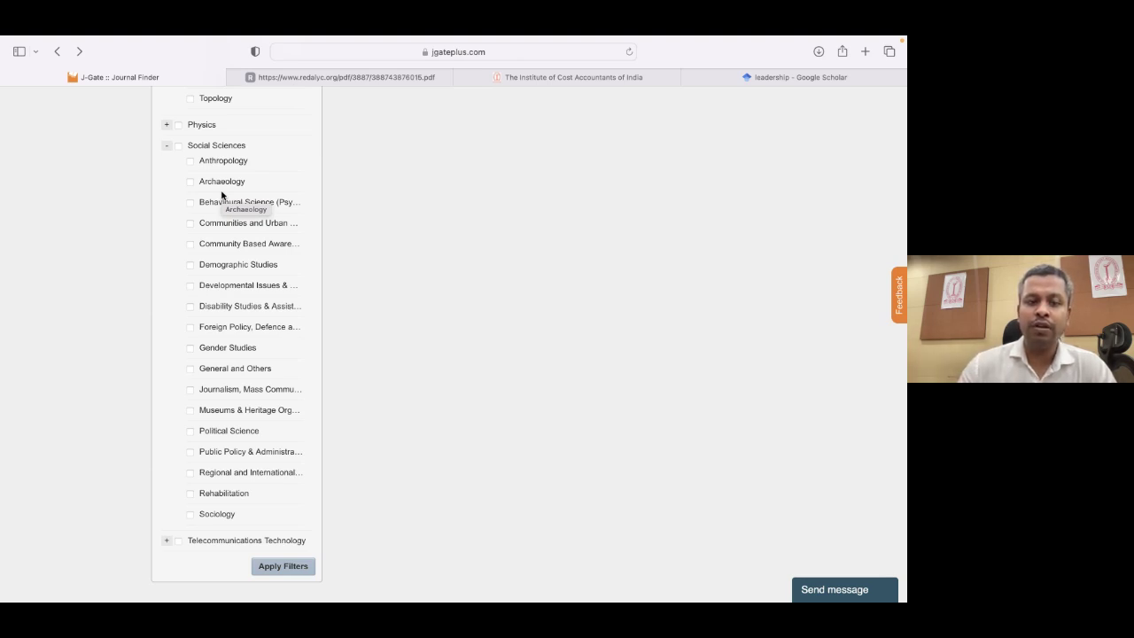
Try to filter the "nature" titles to the Accounting and Auditing sub-subject.
{"action": "scroll", "coordinate": [222, 194], "scroll_direction": "up", "scroll_amount": 15}
{"action": "scroll", "coordinate": [222, 195], "scroll_direction": "up", "scroll_amount": 8}
{"action": "scroll", "coordinate": [222, 195], "scroll_direction": "up", "scroll_amount": 3}
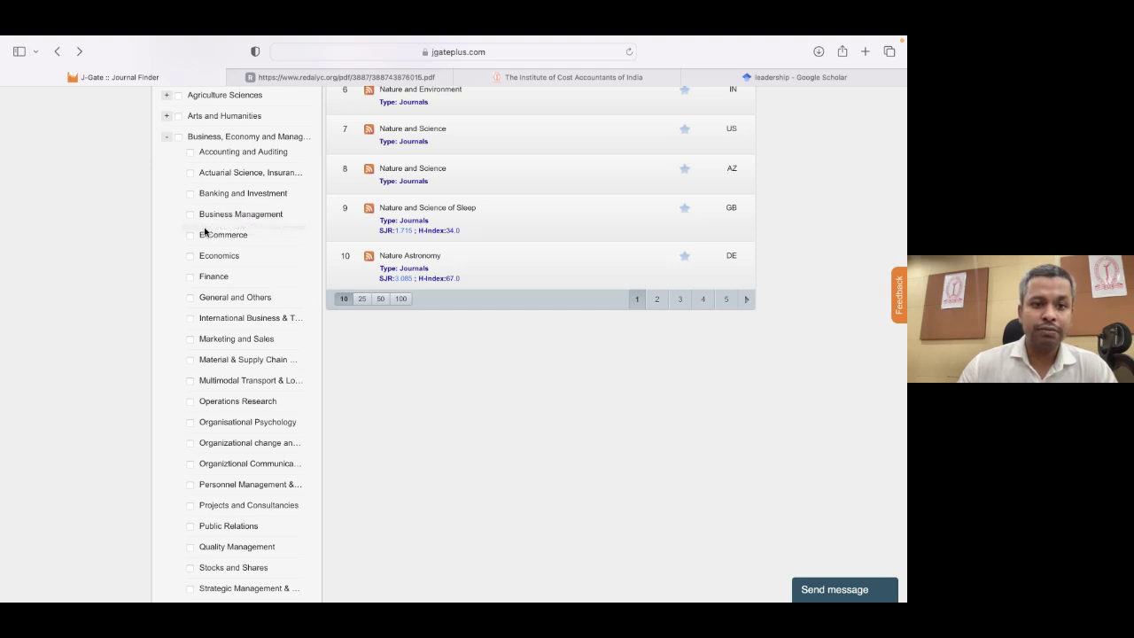
{"action": "left_click", "coordinate": [190, 154]}
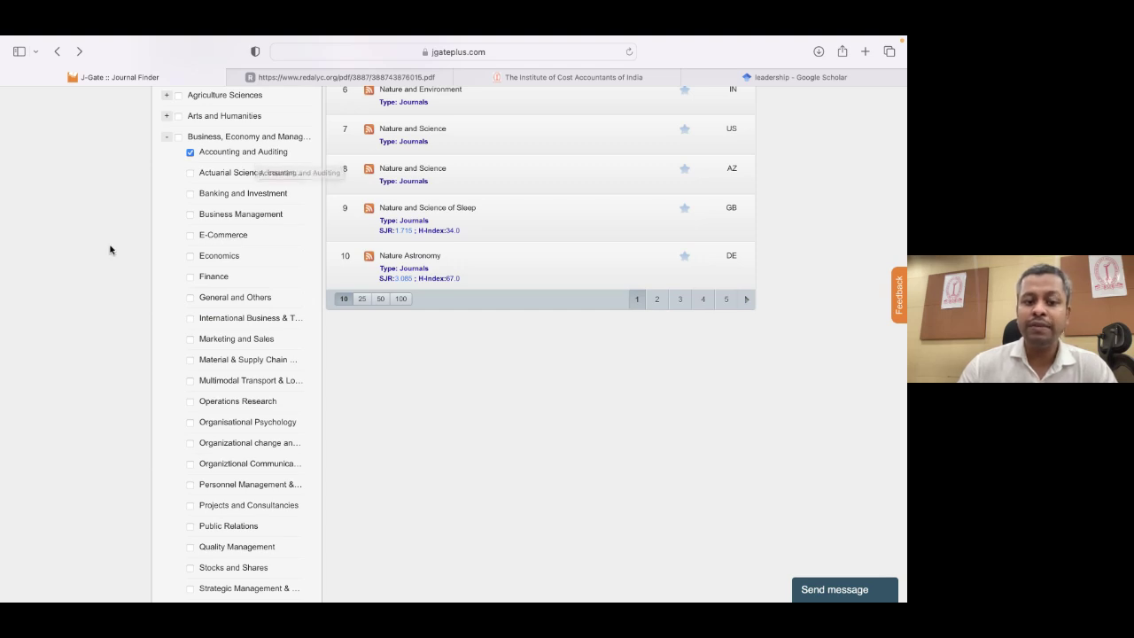
{"action": "scroll", "coordinate": [110, 250], "scroll_direction": "down", "scroll_amount": 10}
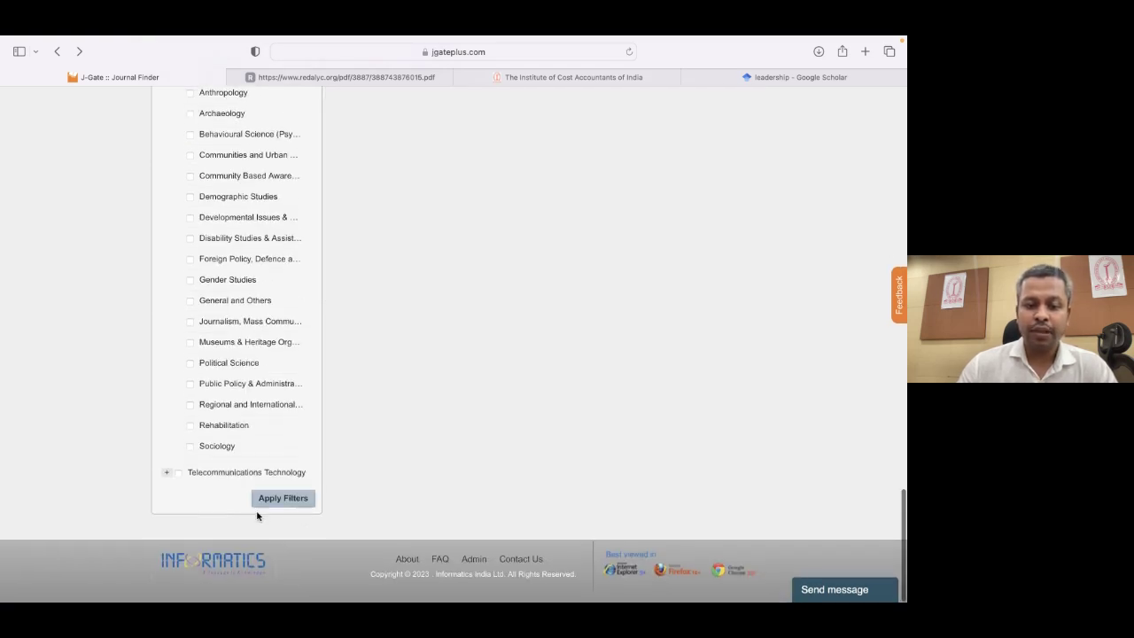
{"action": "left_click", "coordinate": [291, 501]}
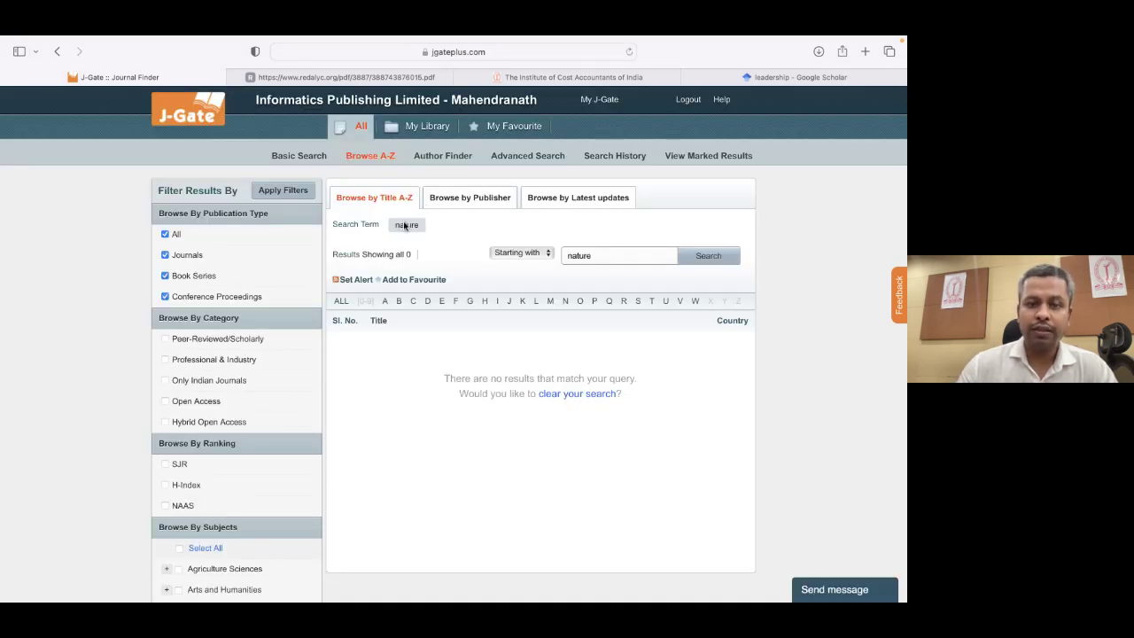
Reset the A-Z title listing, deselect all subjects, and filter the titles to Accounting and Auditing under Business, Economy and Management.
{"action": "left_click", "coordinate": [373, 161]}
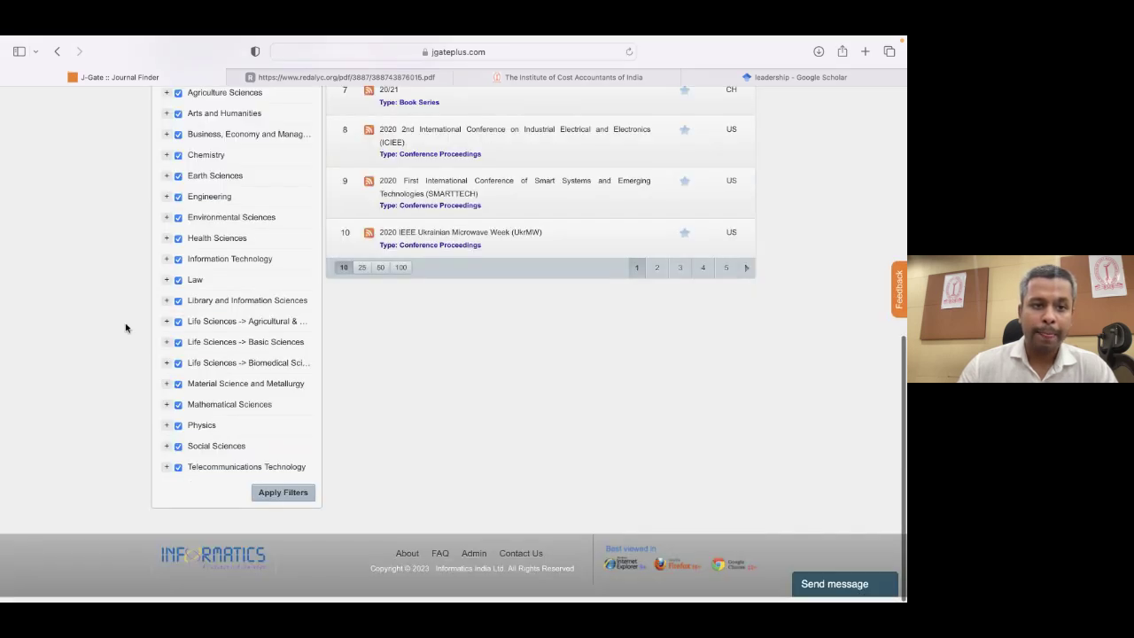
{"action": "left_click", "coordinate": [180, 137]}
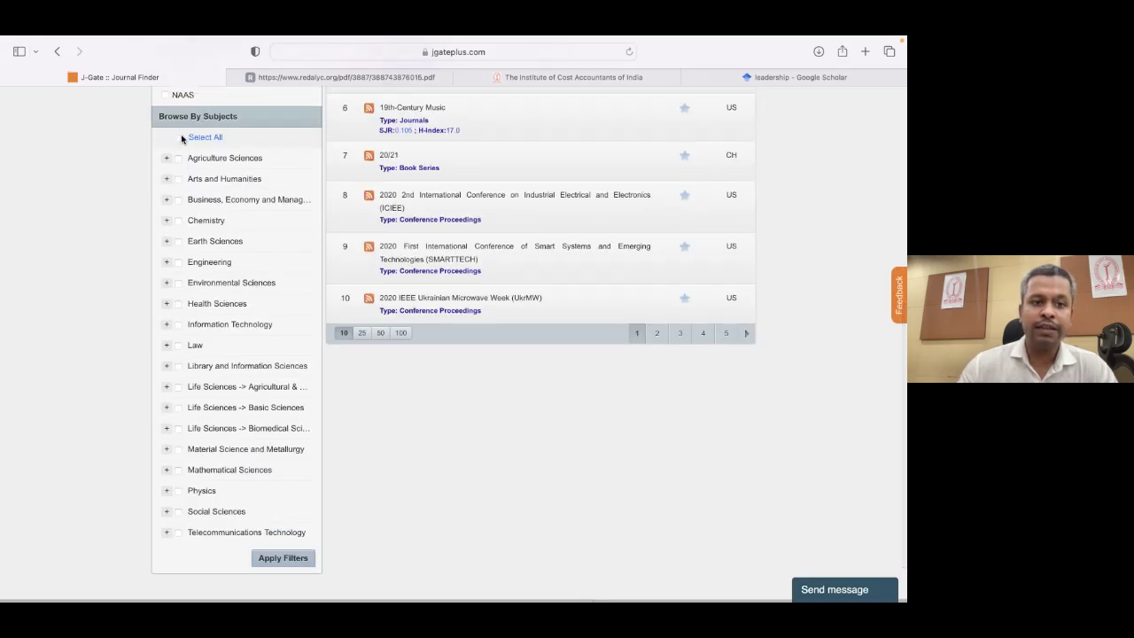
{"action": "left_click", "coordinate": [167, 203]}
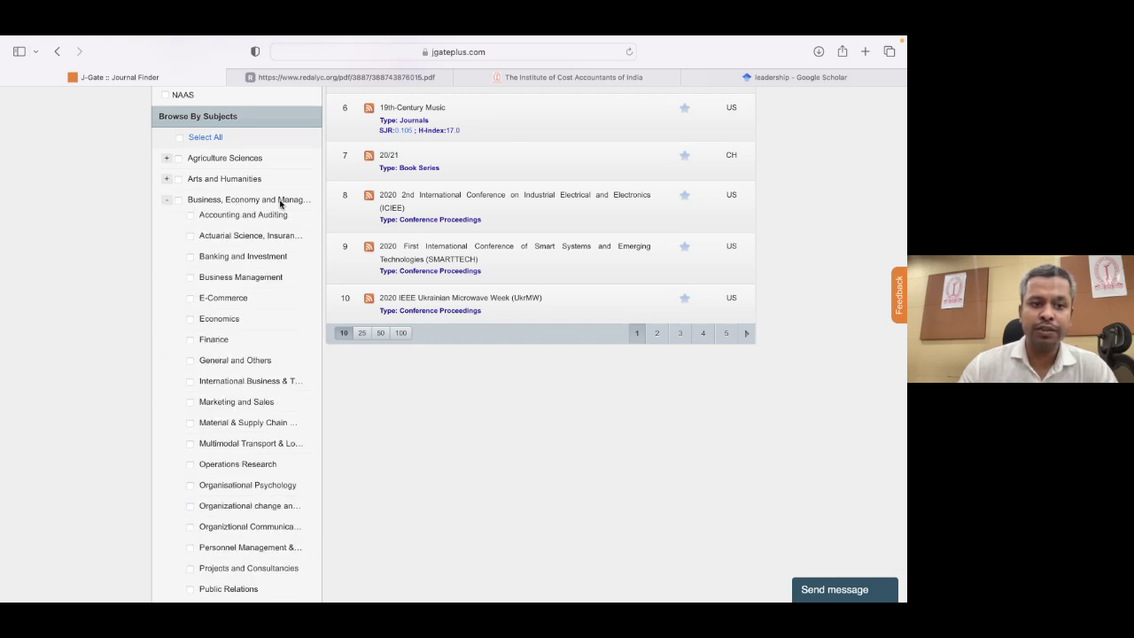
{"action": "left_click", "coordinate": [190, 215]}
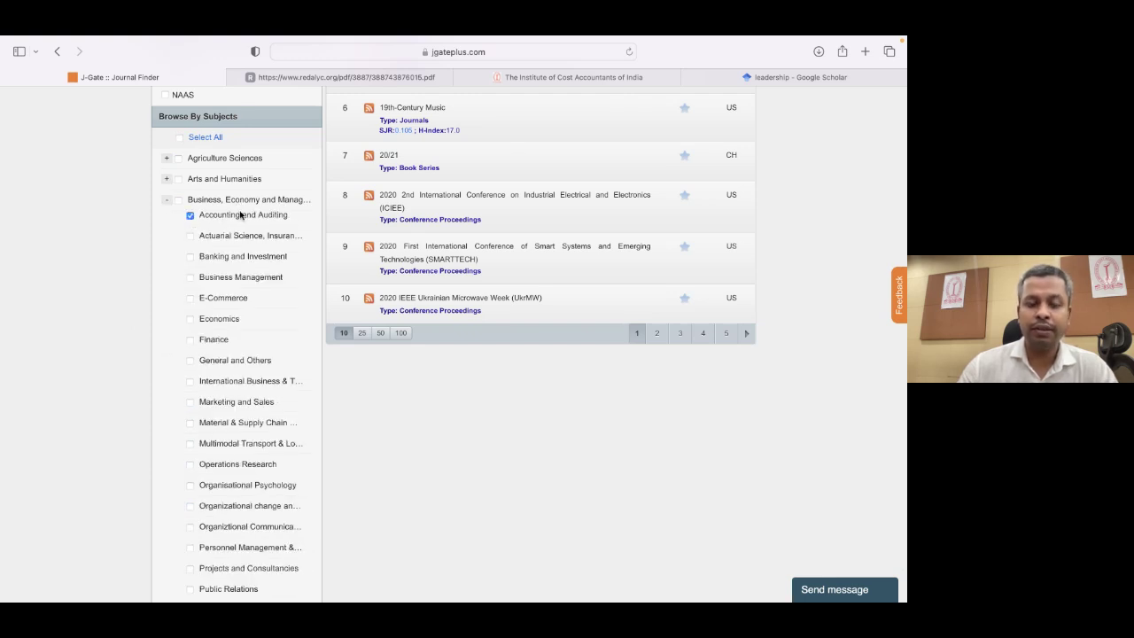
{"action": "scroll", "coordinate": [84, 282], "scroll_direction": "down", "scroll_amount": 10}
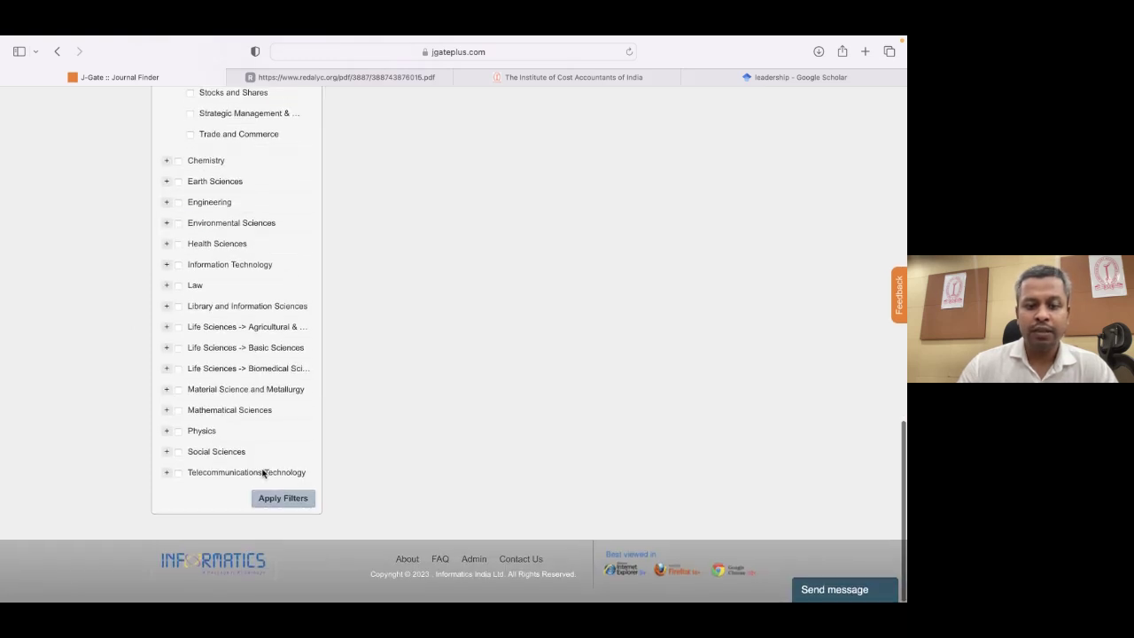
{"action": "left_click", "coordinate": [277, 500]}
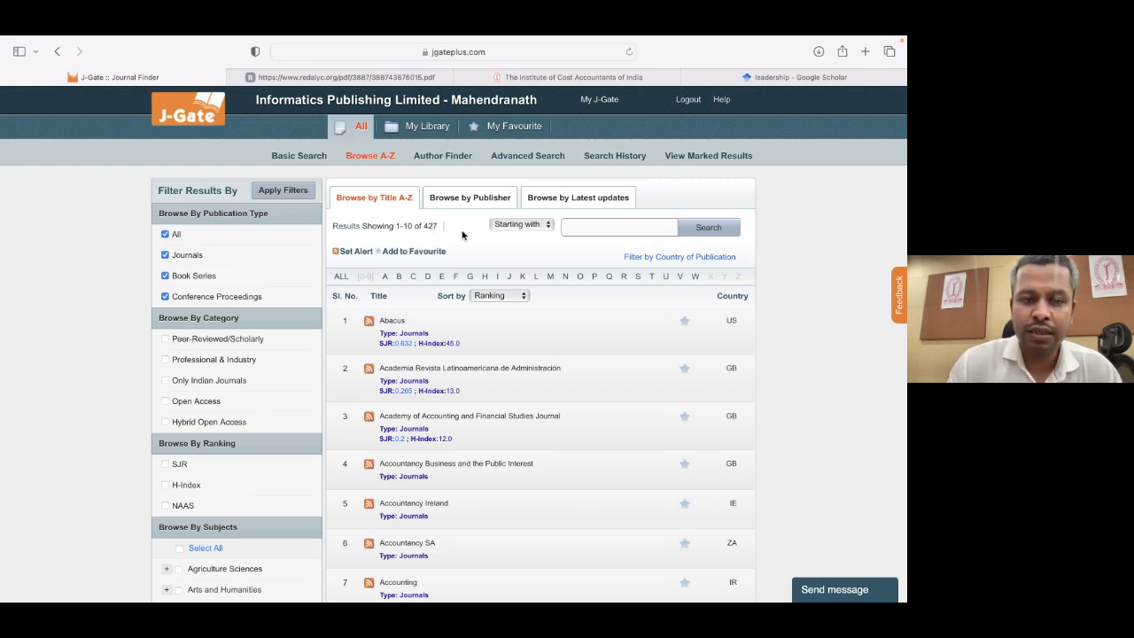
Sort the Accounting and Auditing titles by H-Index and look through the ranked list.
{"action": "scroll", "coordinate": [461, 235], "scroll_direction": "down", "scroll_amount": 3}
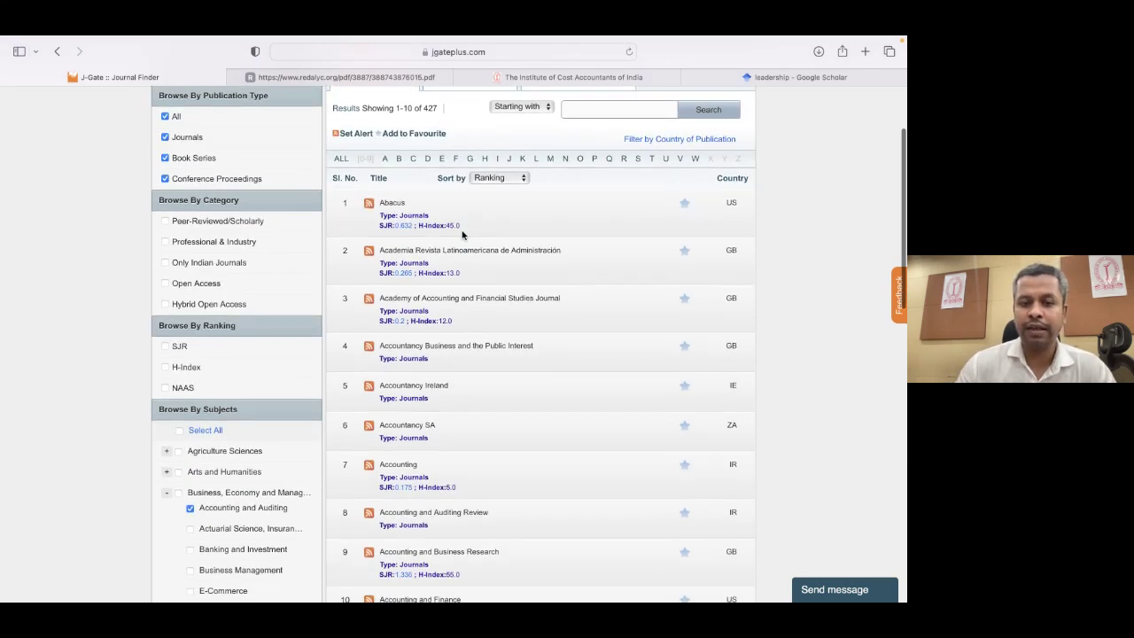
{"action": "left_click", "coordinate": [495, 176]}
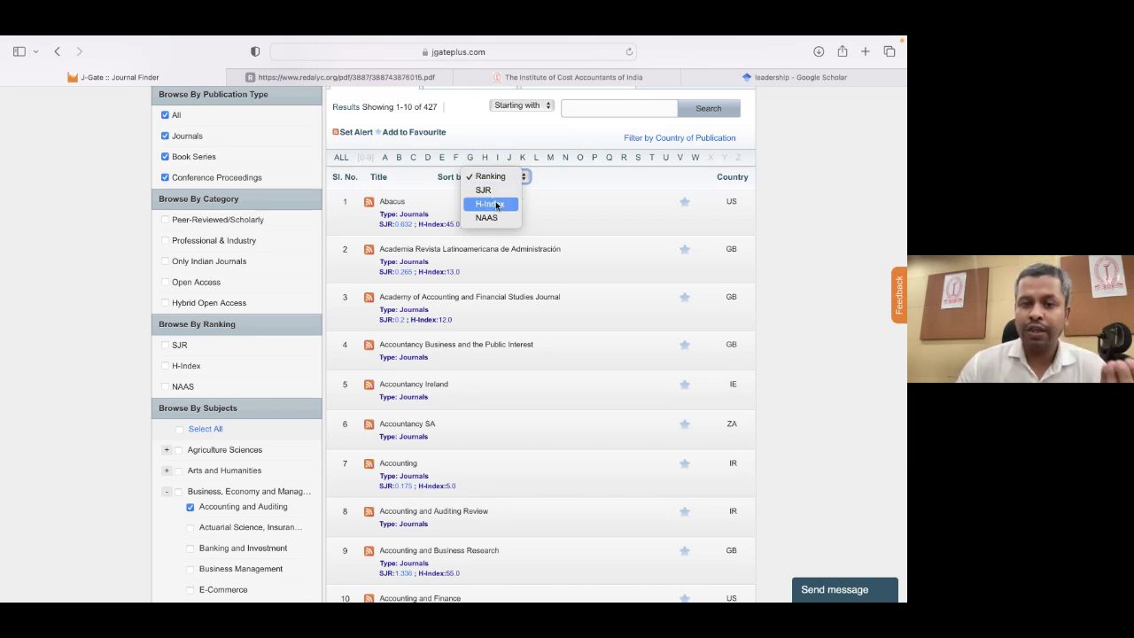
{"action": "left_click", "coordinate": [490, 204]}
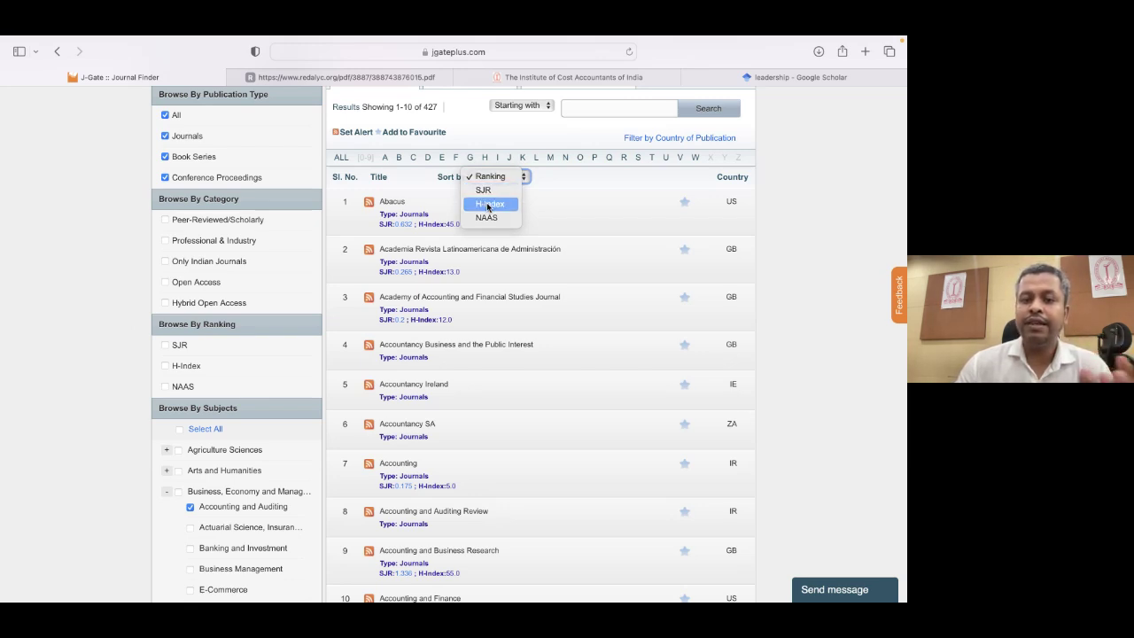
{"action": "scroll", "coordinate": [469, 230], "scroll_direction": "down", "scroll_amount": 2}
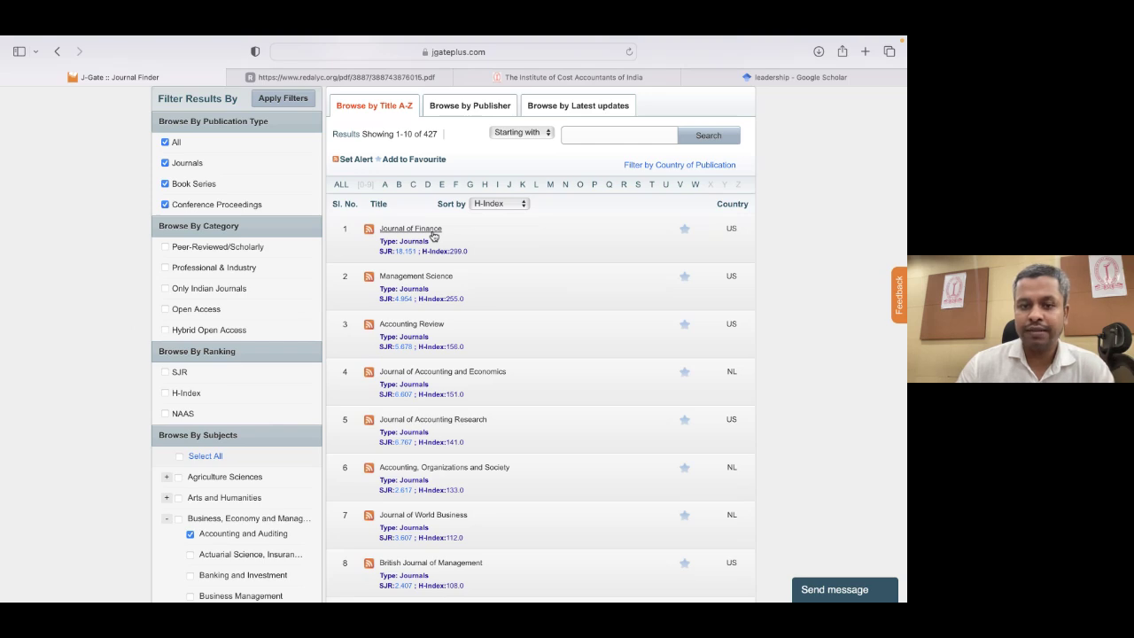
{"action": "scroll", "coordinate": [434, 236], "scroll_direction": "down", "scroll_amount": 1}
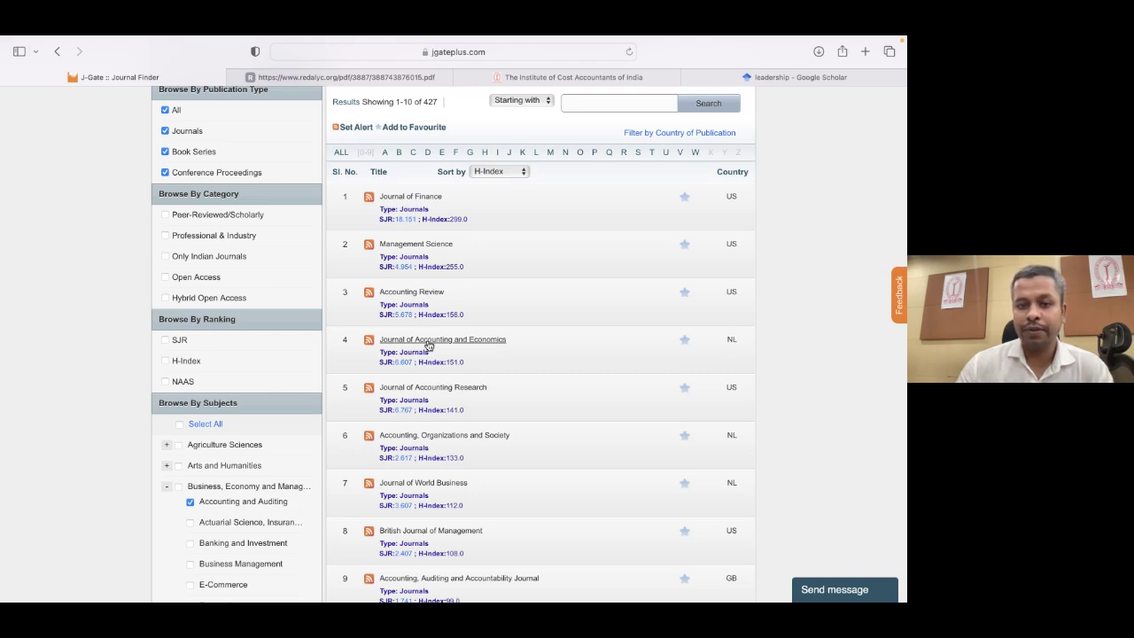
{"action": "scroll", "coordinate": [427, 346], "scroll_direction": "up", "scroll_amount": 5}
{"action": "scroll", "coordinate": [428, 344], "scroll_direction": "down", "scroll_amount": 10}
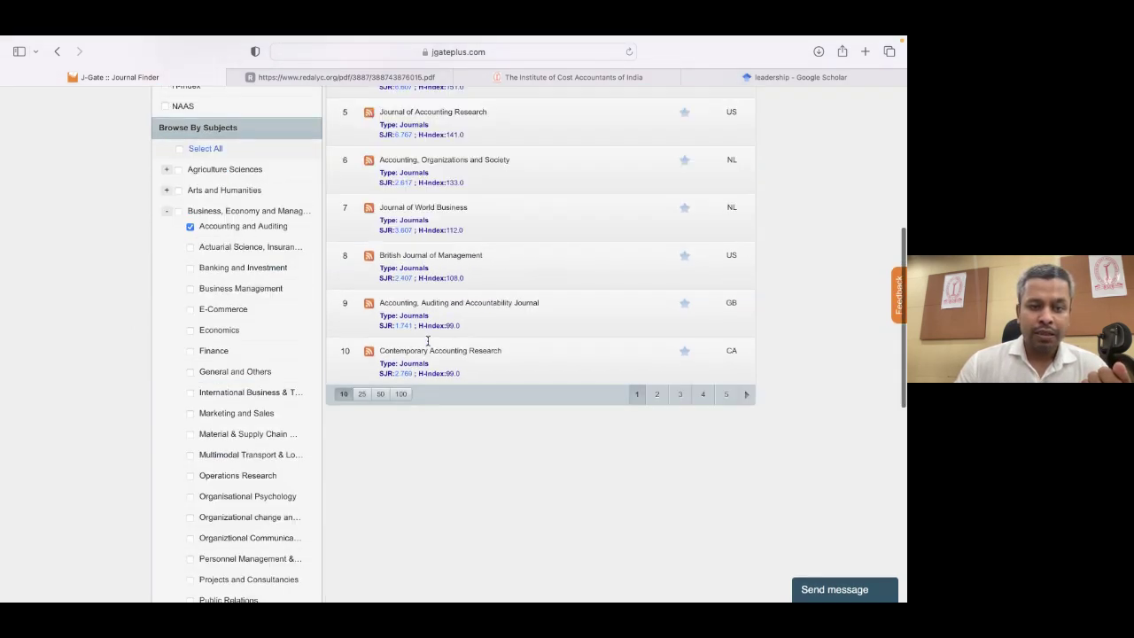
{"action": "scroll", "coordinate": [428, 344], "scroll_direction": "up", "scroll_amount": 5}
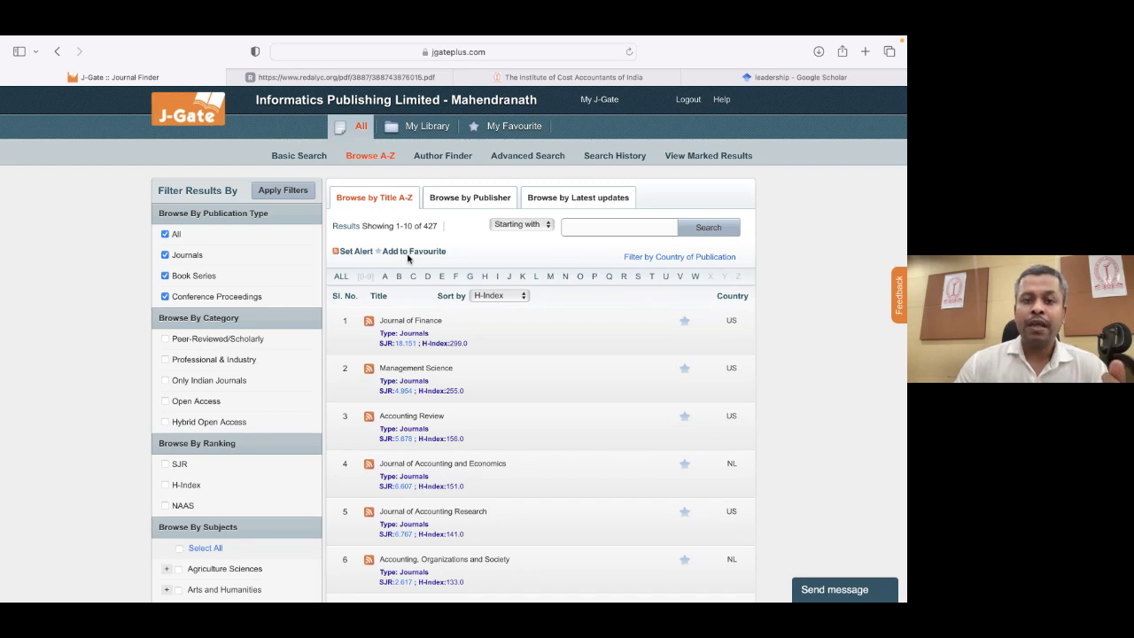
View the latest updates, then browse by publisher and expand Academic and Scientific Publishing to see its titles.
{"action": "left_click", "coordinate": [466, 203]}
{"action": "left_click", "coordinate": [582, 200]}
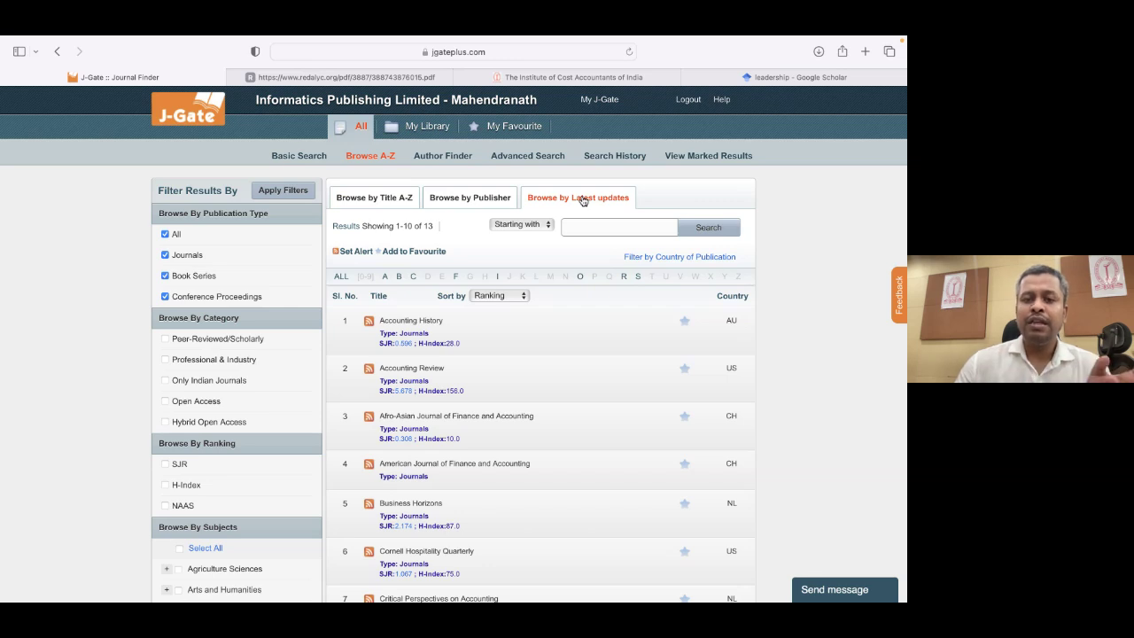
{"action": "left_click", "coordinate": [465, 204]}
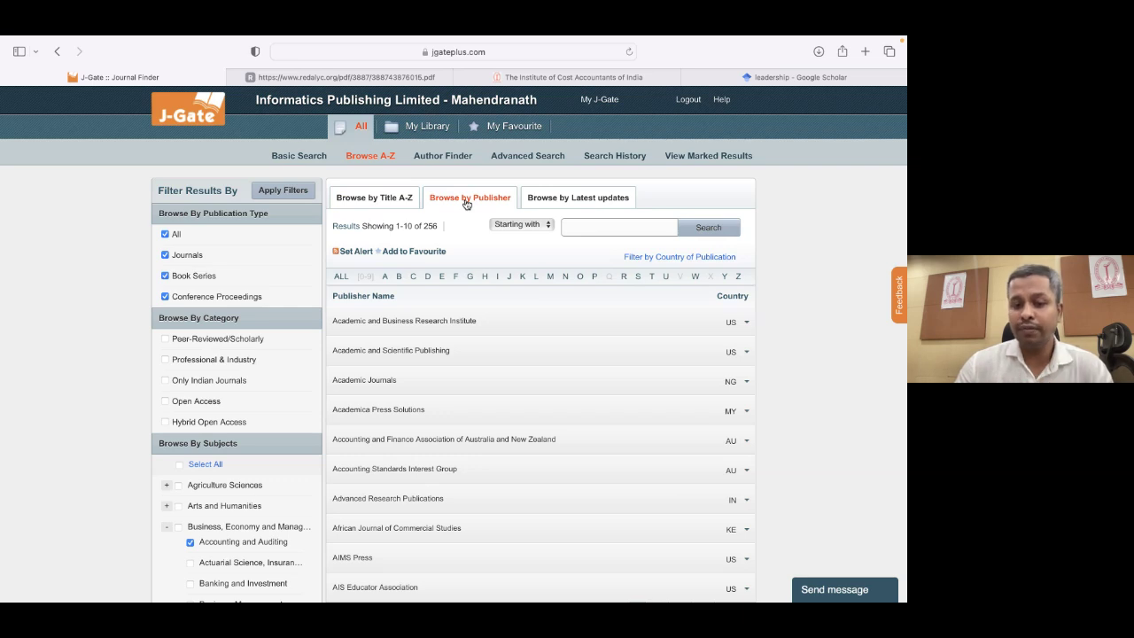
{"action": "scroll", "coordinate": [467, 204], "scroll_direction": "down", "scroll_amount": 2}
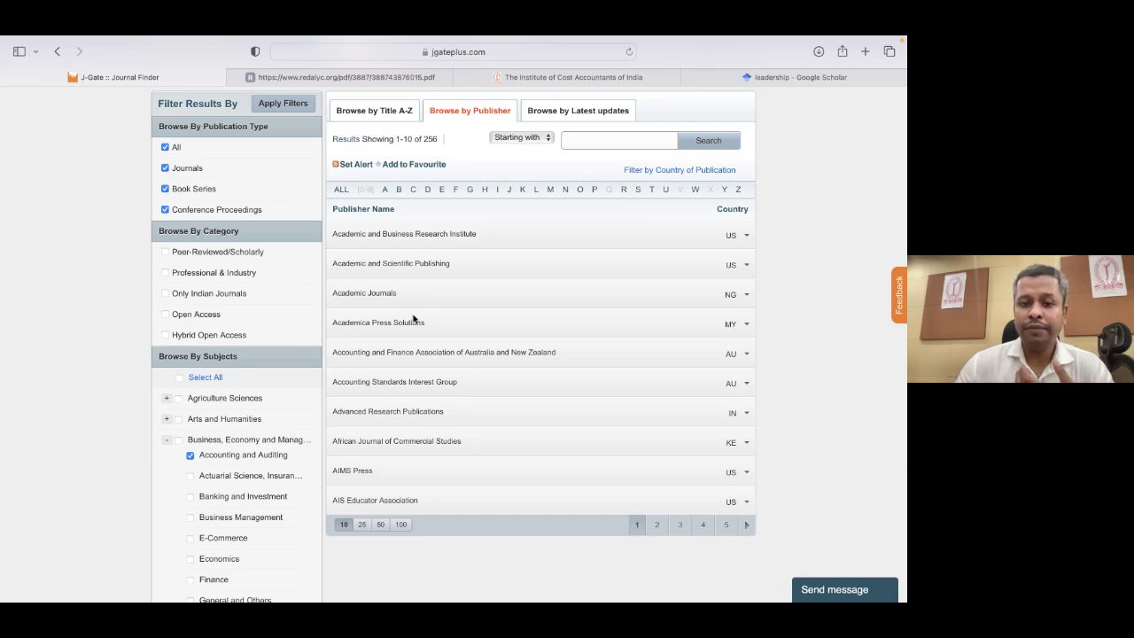
{"action": "left_click", "coordinate": [411, 264]}
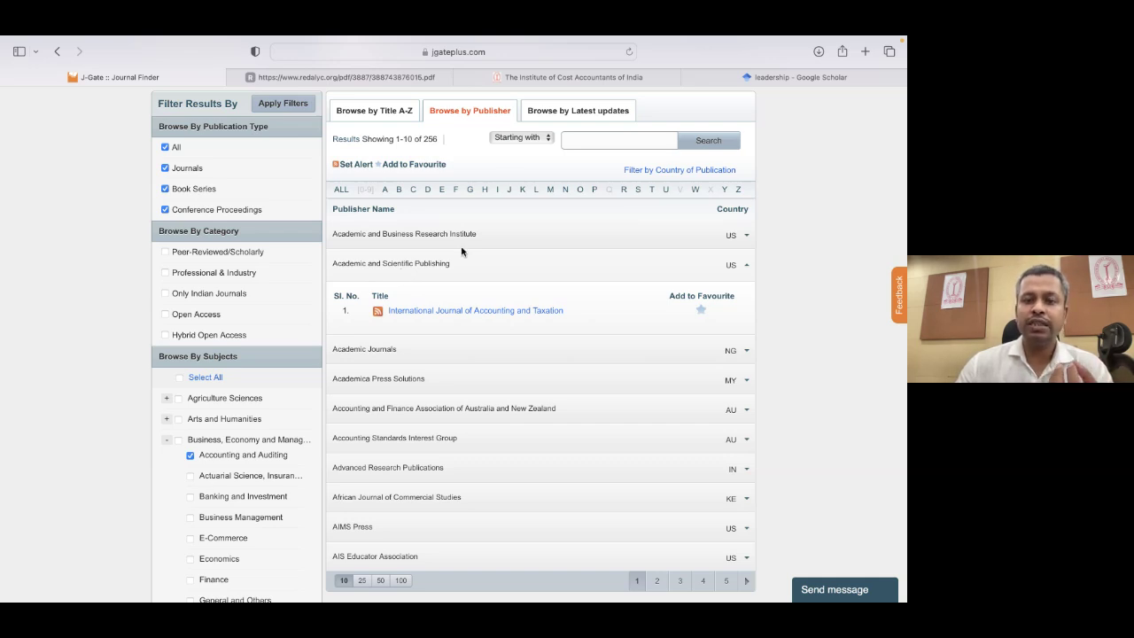
{"action": "scroll", "coordinate": [437, 275], "scroll_direction": "up", "scroll_amount": 1}
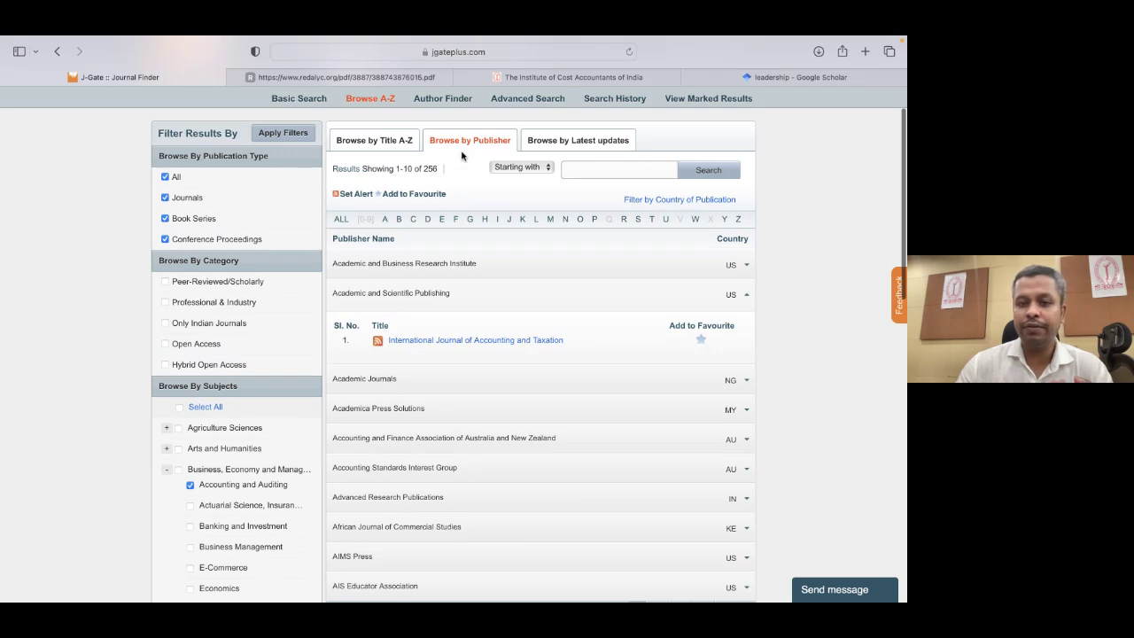
Look over the latest updated titles again and return to the full, unfiltered A-Z title list.
{"action": "left_click", "coordinate": [582, 143]}
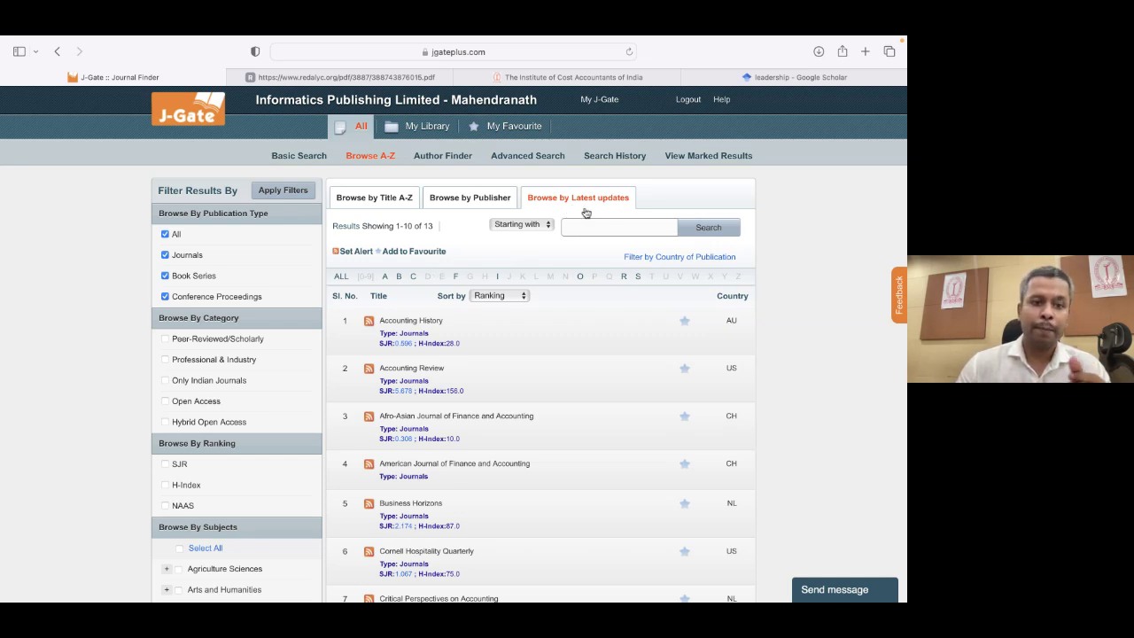
{"action": "left_click", "coordinate": [369, 157]}
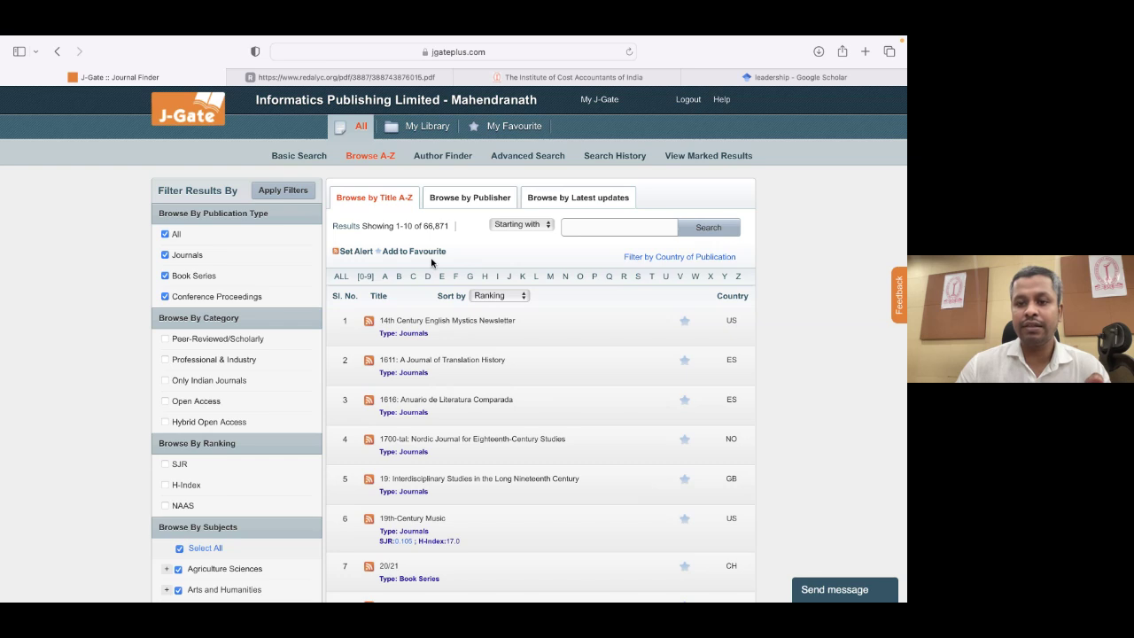
View the basic search, enter "stress" as the first advanced search term, and consult the redalyc.org PDF's title, abstract and keywords.
{"action": "left_click", "coordinate": [298, 157]}
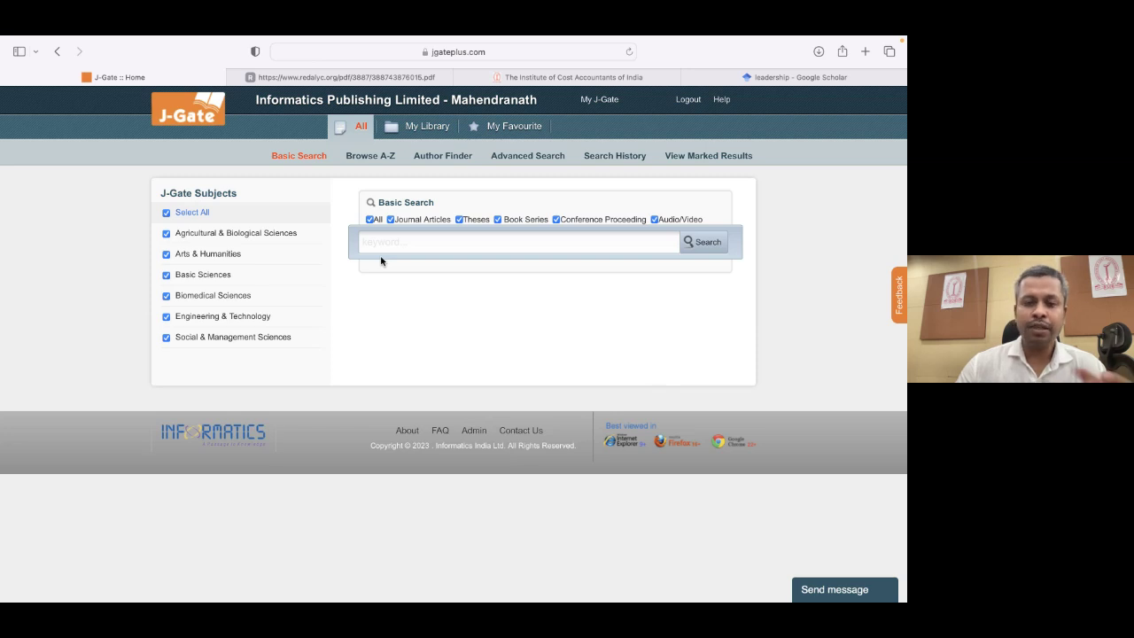
{"action": "left_click", "coordinate": [527, 158]}
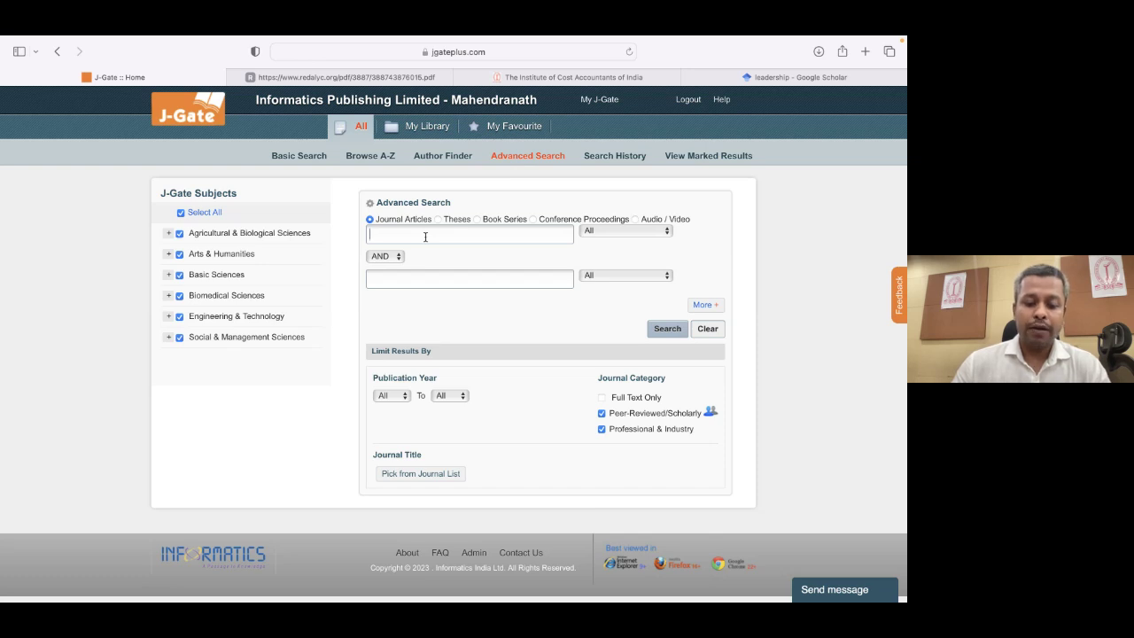
{"action": "type", "text": "stress"}
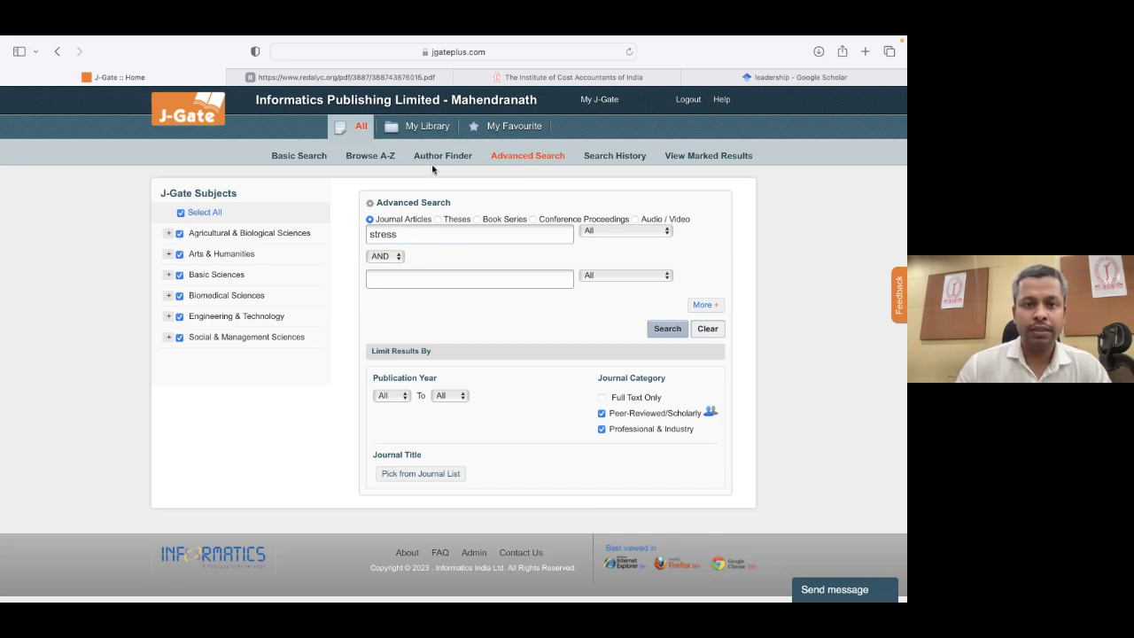
{"action": "left_click", "coordinate": [358, 80]}
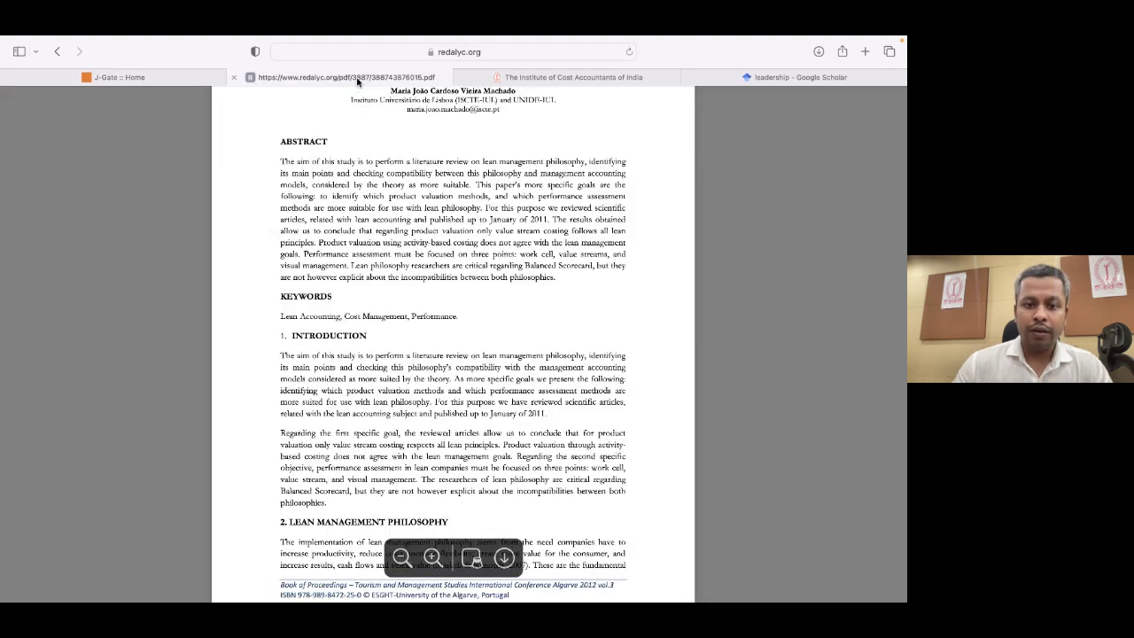
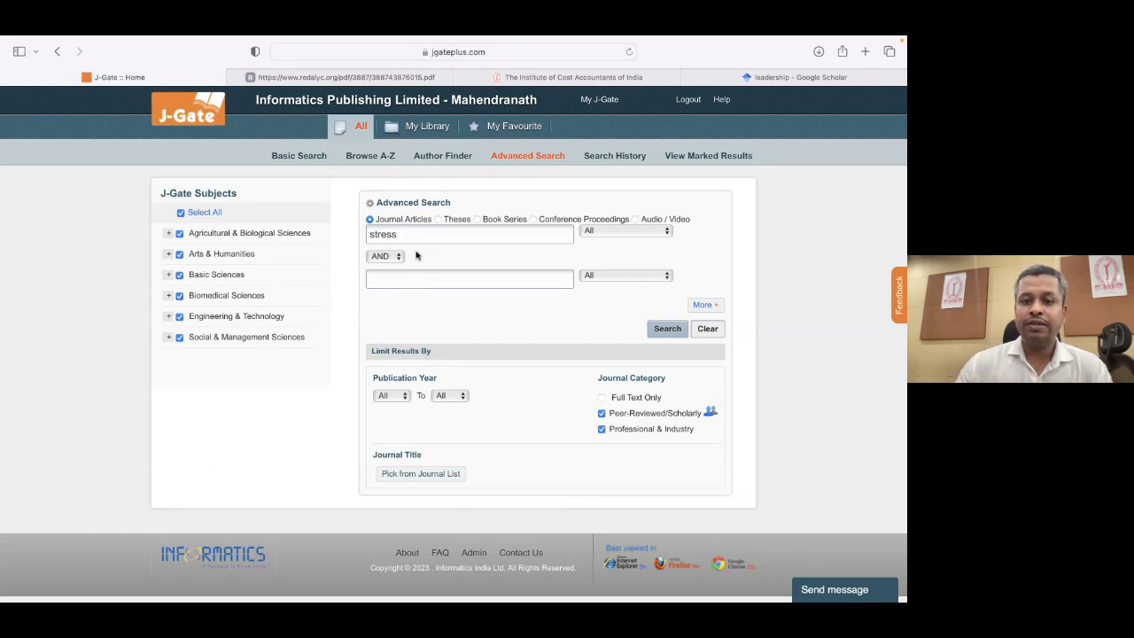
Restrict the "stress" term to Title/Keyword and run the advanced search for journal articles.
{"action": "left_click", "coordinate": [609, 231]}
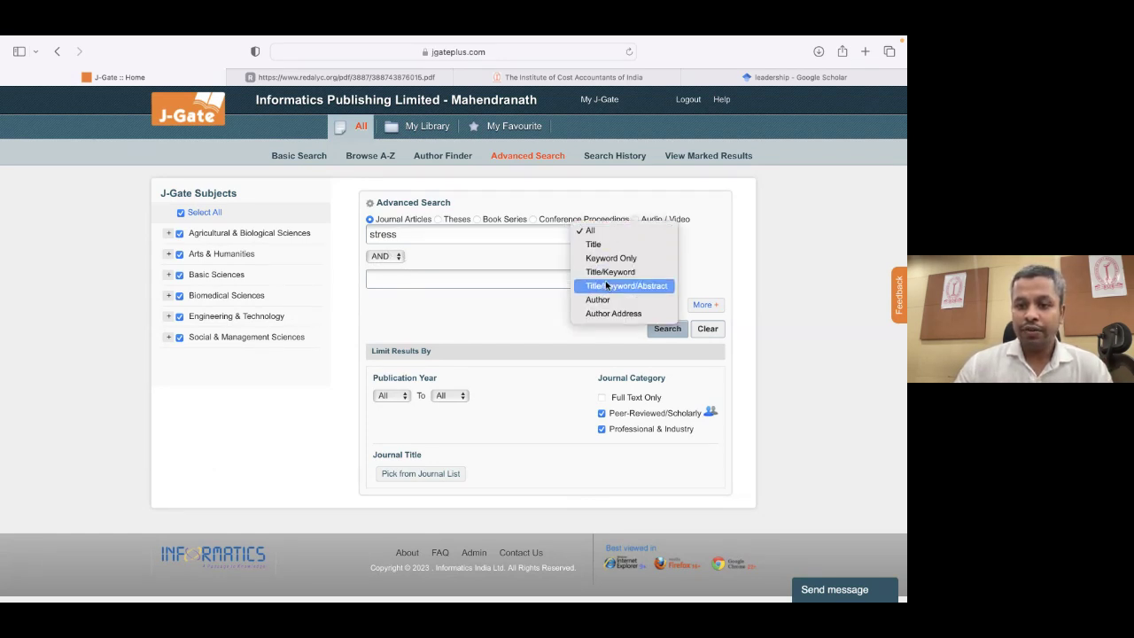
{"action": "left_click", "coordinate": [609, 272]}
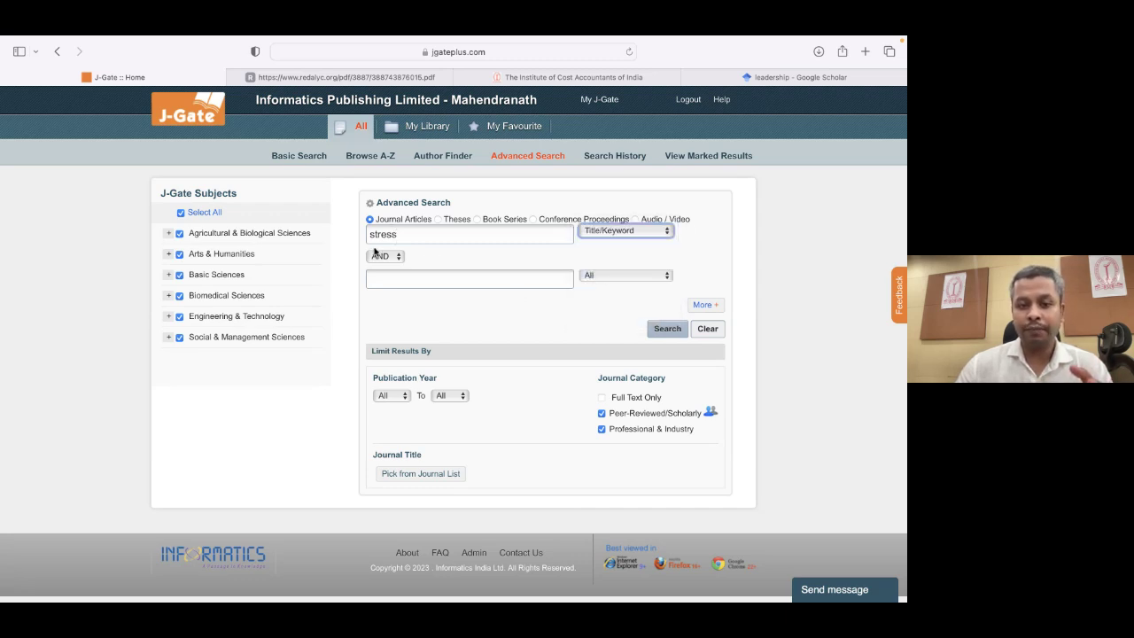
{"action": "left_click", "coordinate": [675, 338]}
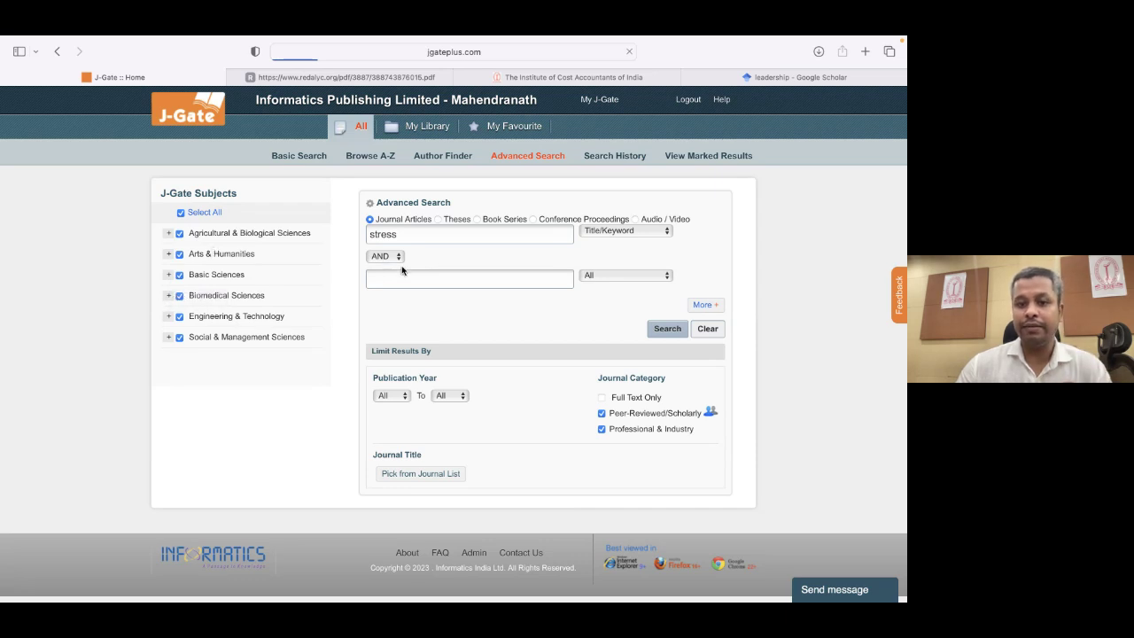
Show the subject category chart for the "stress" results and look over the chart, filters and listed articles.
{"action": "left_click", "coordinate": [497, 259]}
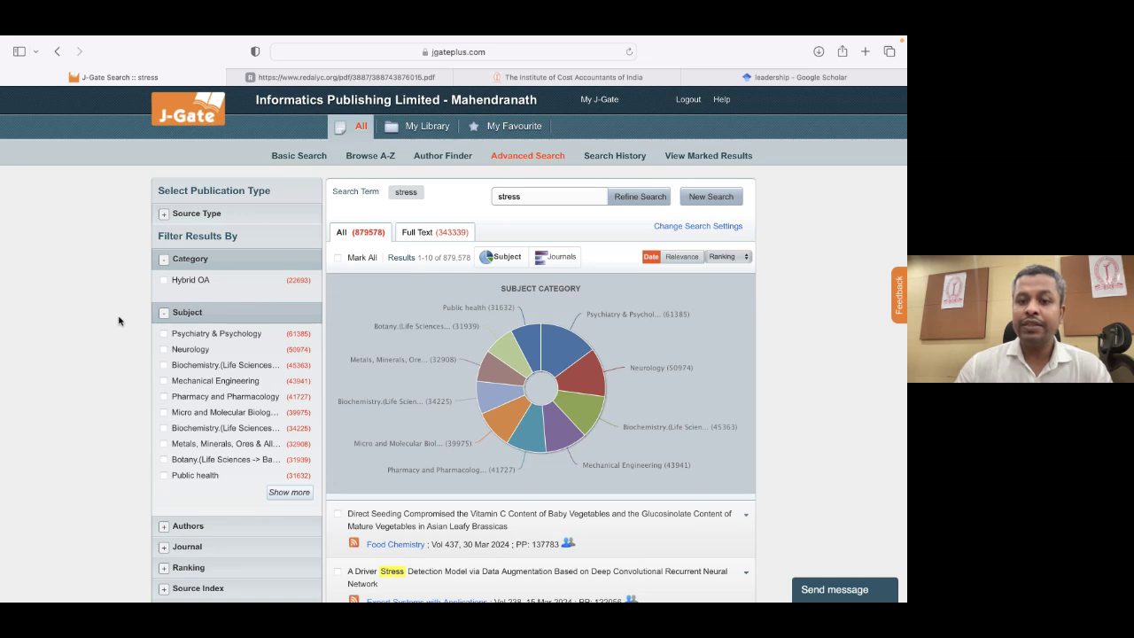
{"action": "scroll", "coordinate": [525, 351], "scroll_direction": "down", "scroll_amount": 2}
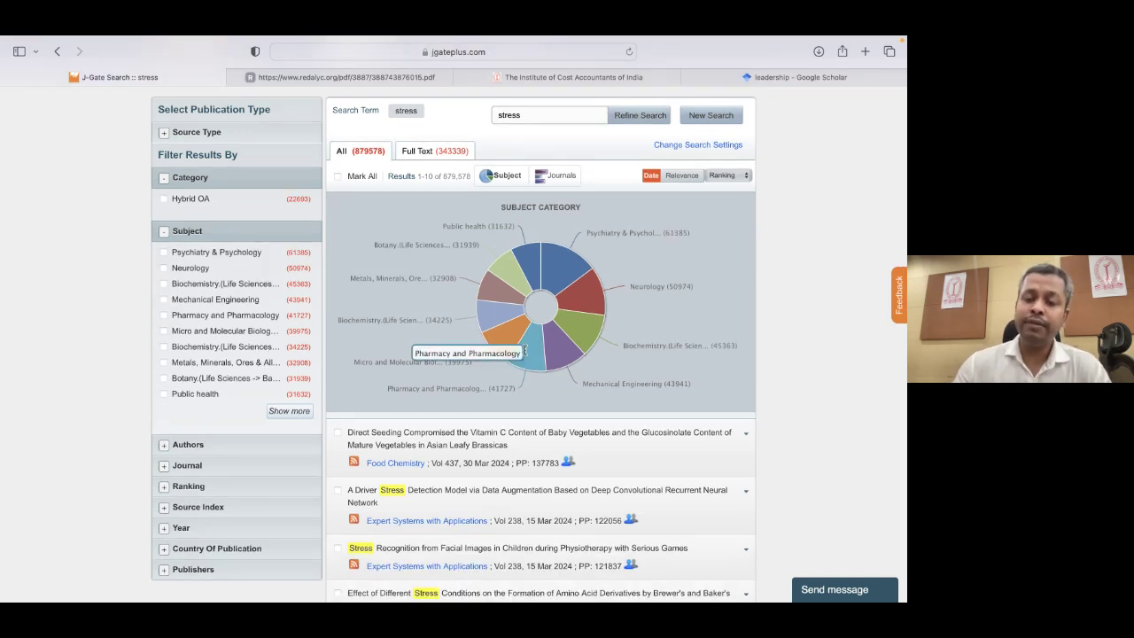
{"action": "scroll", "coordinate": [524, 351], "scroll_direction": "up", "scroll_amount": 1}
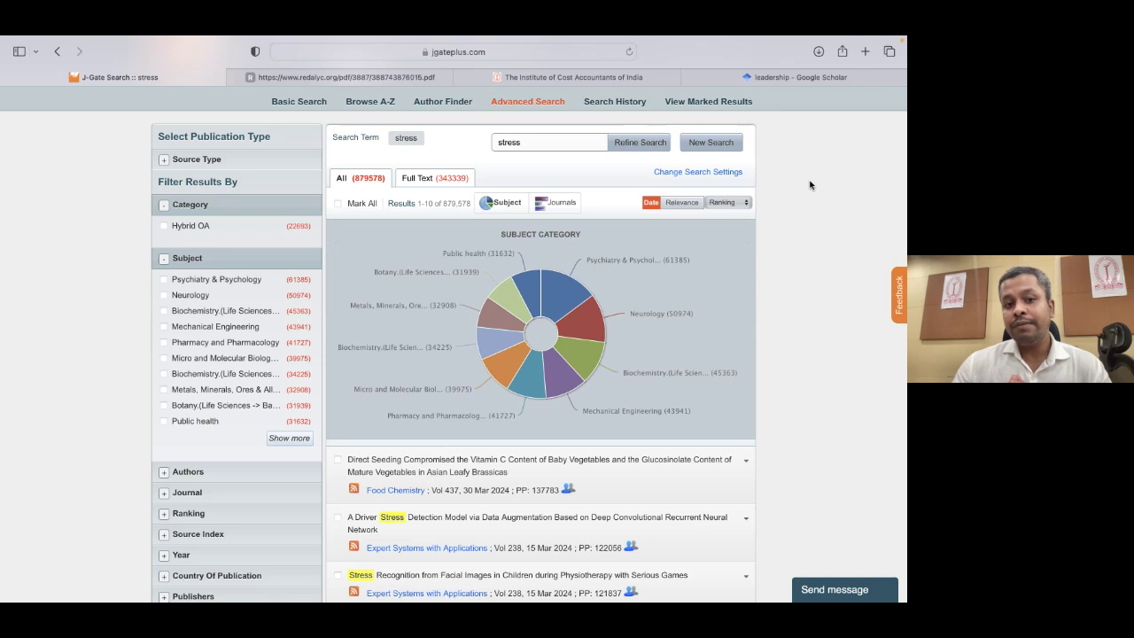
Switch to Google Scholar and search from its home page for author profiles matching "iim kolkata".
{"action": "left_click", "coordinate": [794, 77]}
{"action": "left_click", "coordinate": [80, 107]}
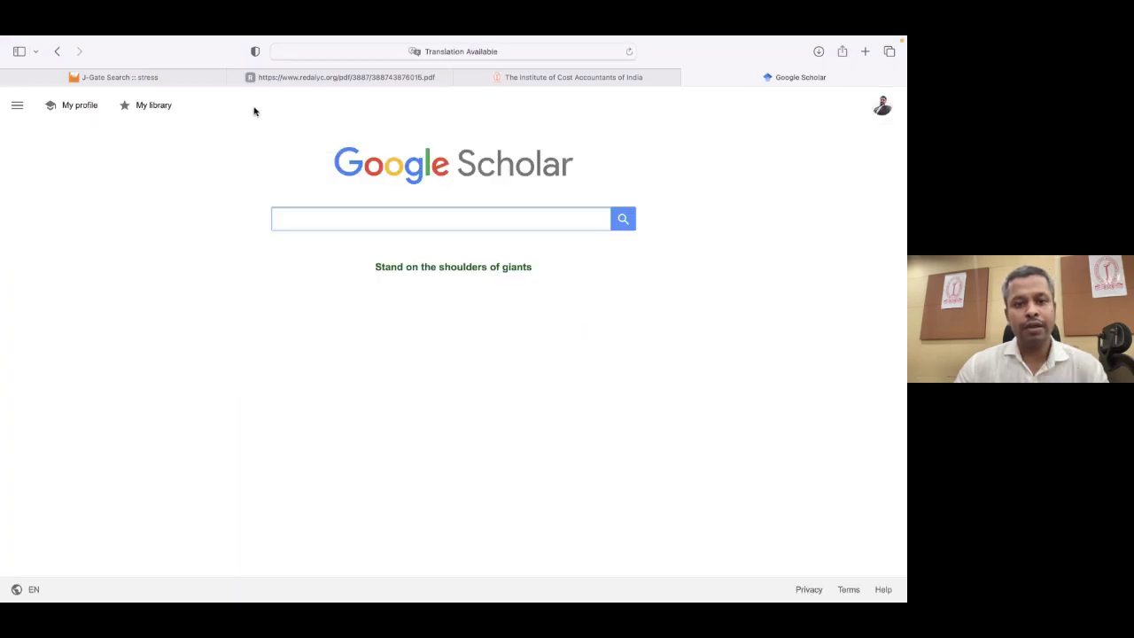
{"action": "type", "text": "iim "}
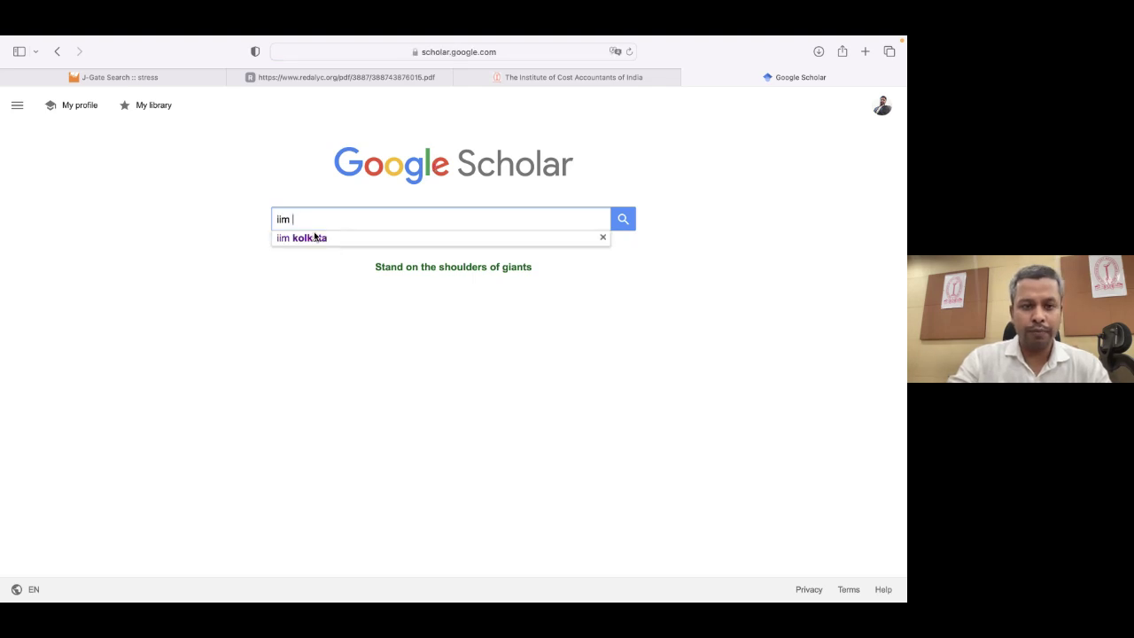
{"action": "type", "text": "kolkata"}
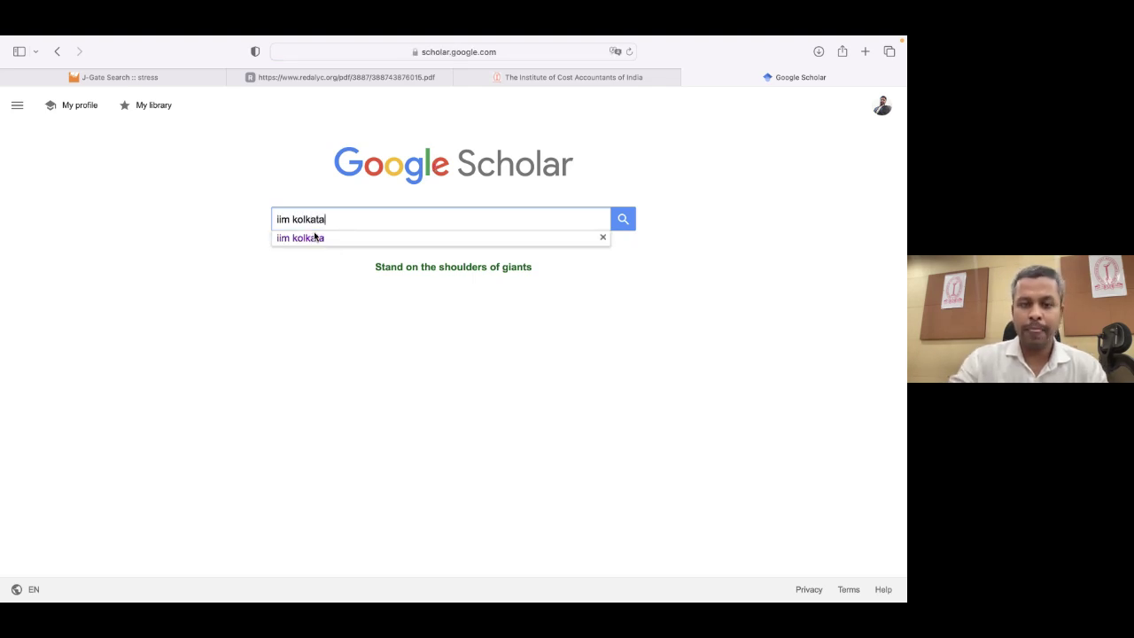
{"action": "key", "text": "Return"}
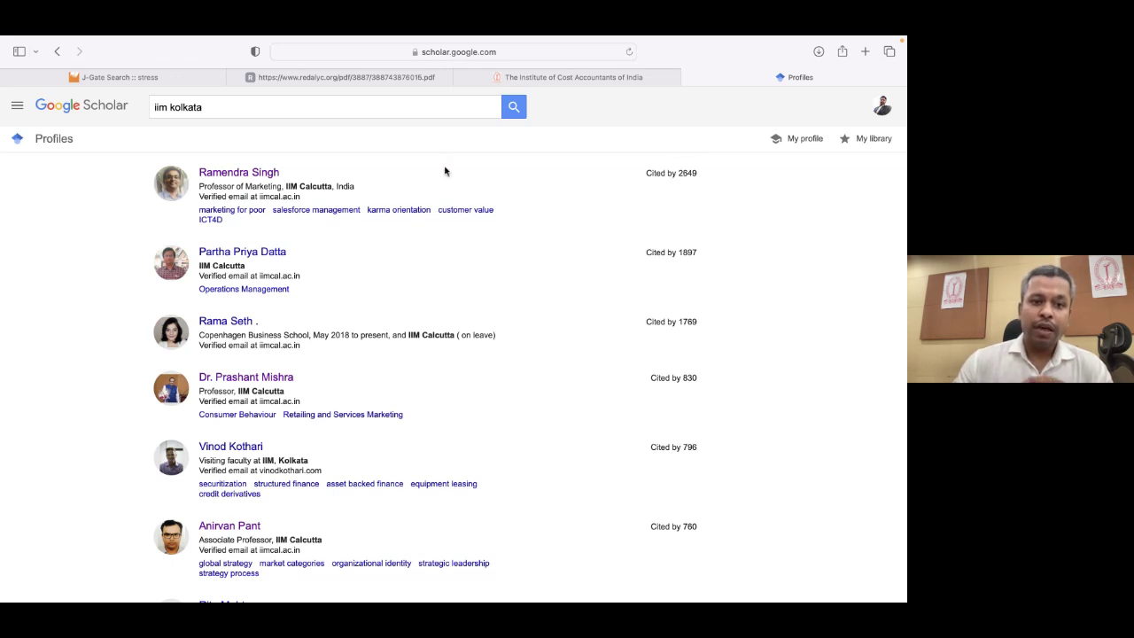
Look over the author profiles listed for "iim kolkata" and switch back to the J-Gate results for "stress".
{"action": "scroll", "coordinate": [341, 245], "scroll_direction": "down", "scroll_amount": 1}
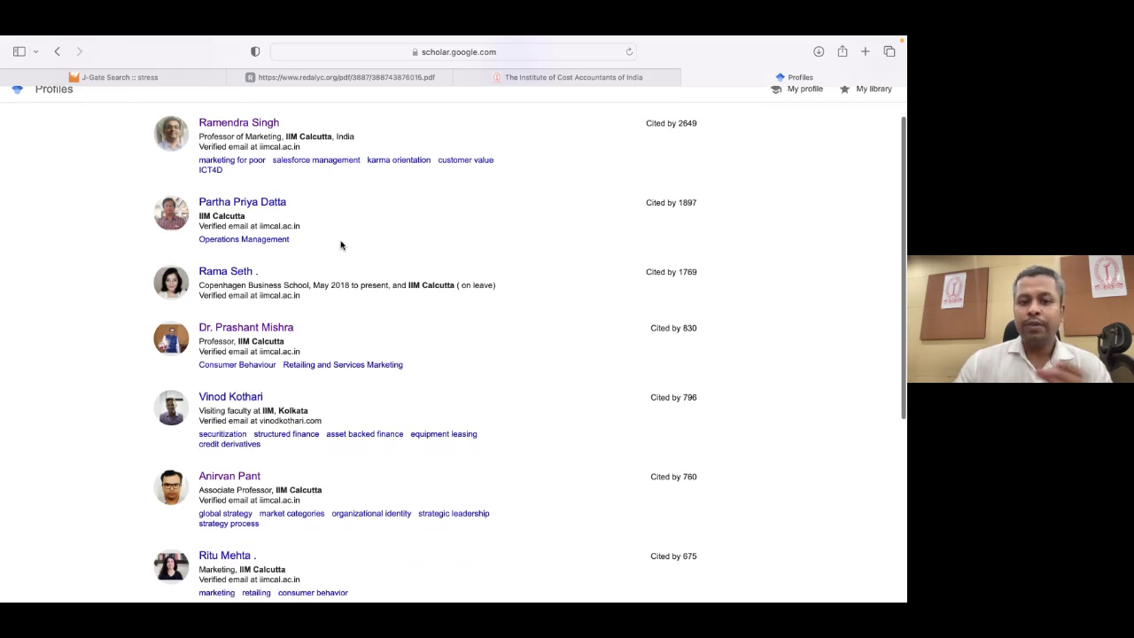
{"action": "scroll", "coordinate": [341, 245], "scroll_direction": "up", "scroll_amount": 1}
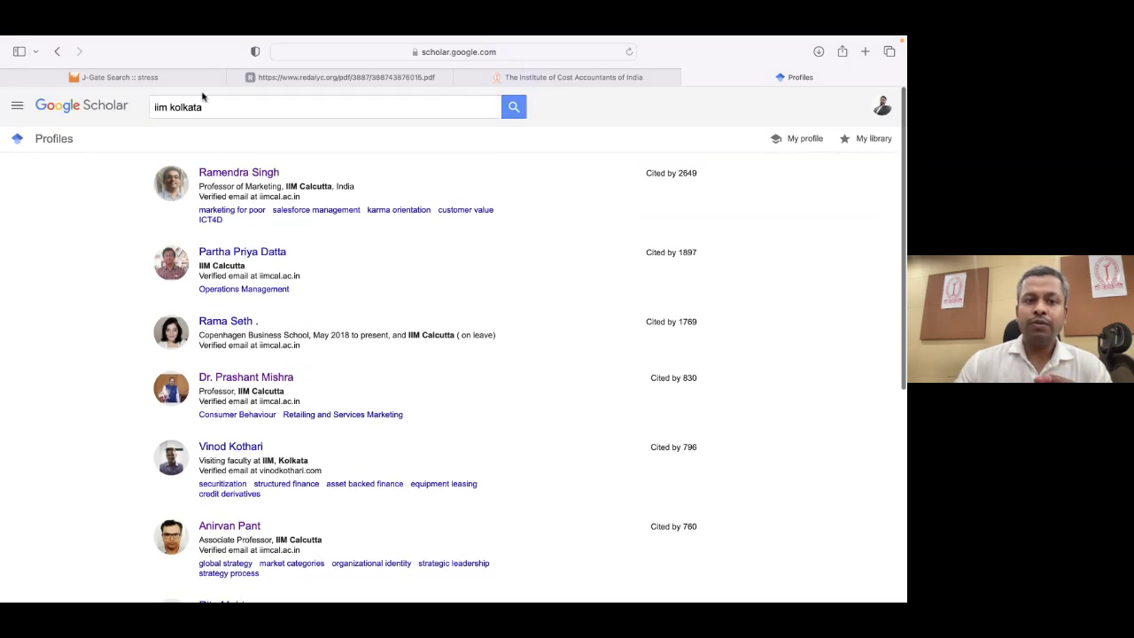
{"action": "left_click", "coordinate": [165, 78]}
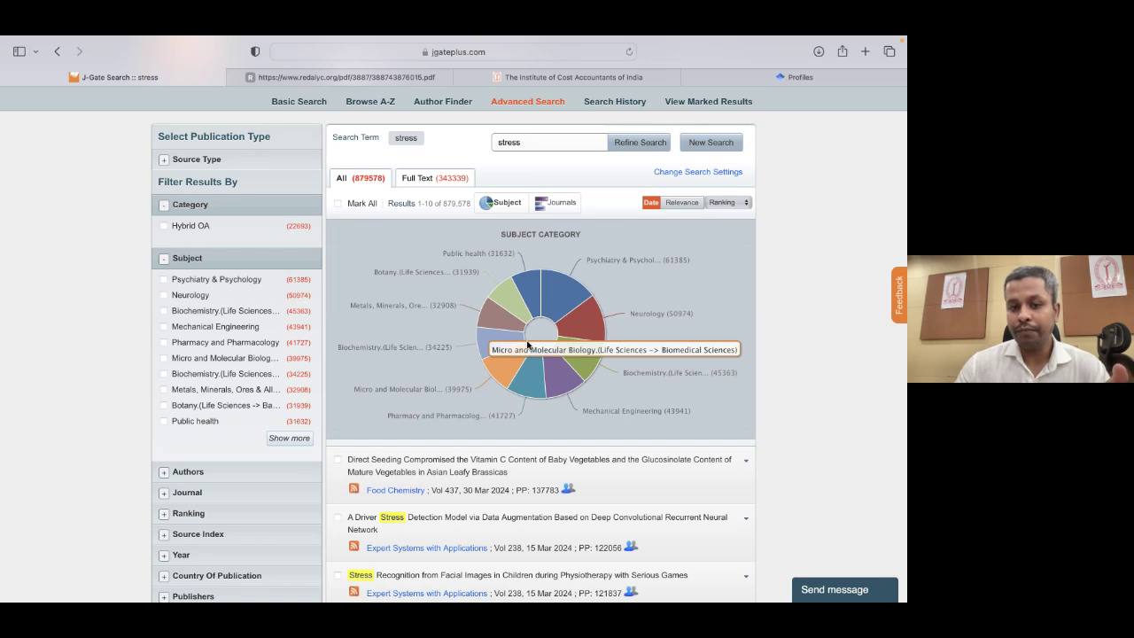
Expand the full subject filter list of the "stress" results and look through its subjects and the subject category chart.
{"action": "scroll", "coordinate": [117, 382], "scroll_direction": "down", "scroll_amount": 1}
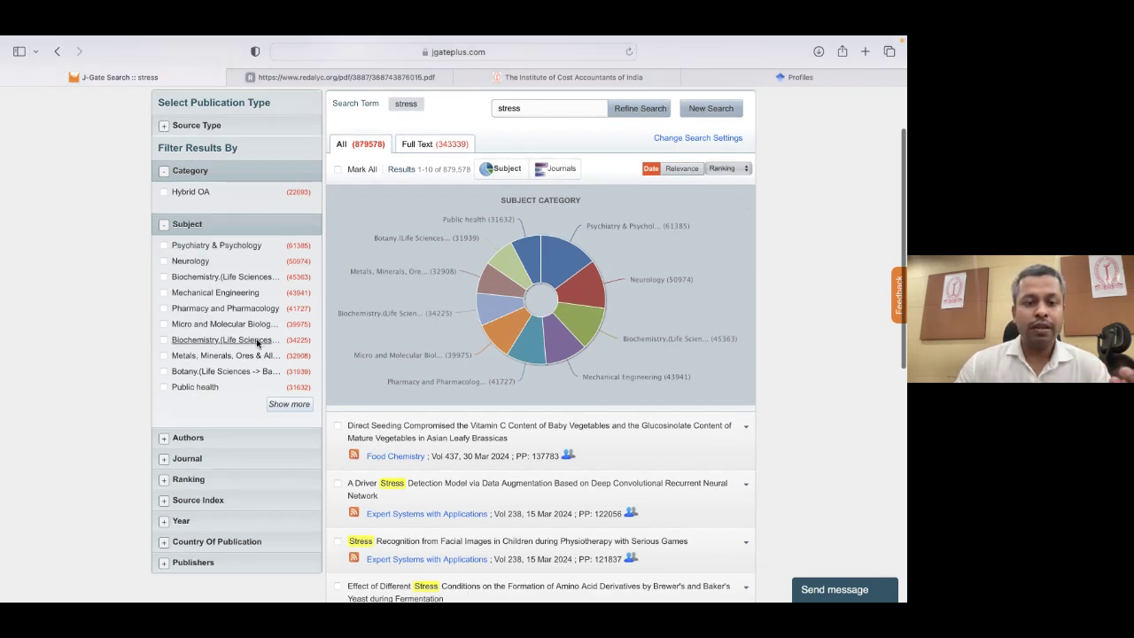
{"action": "left_click", "coordinate": [289, 403]}
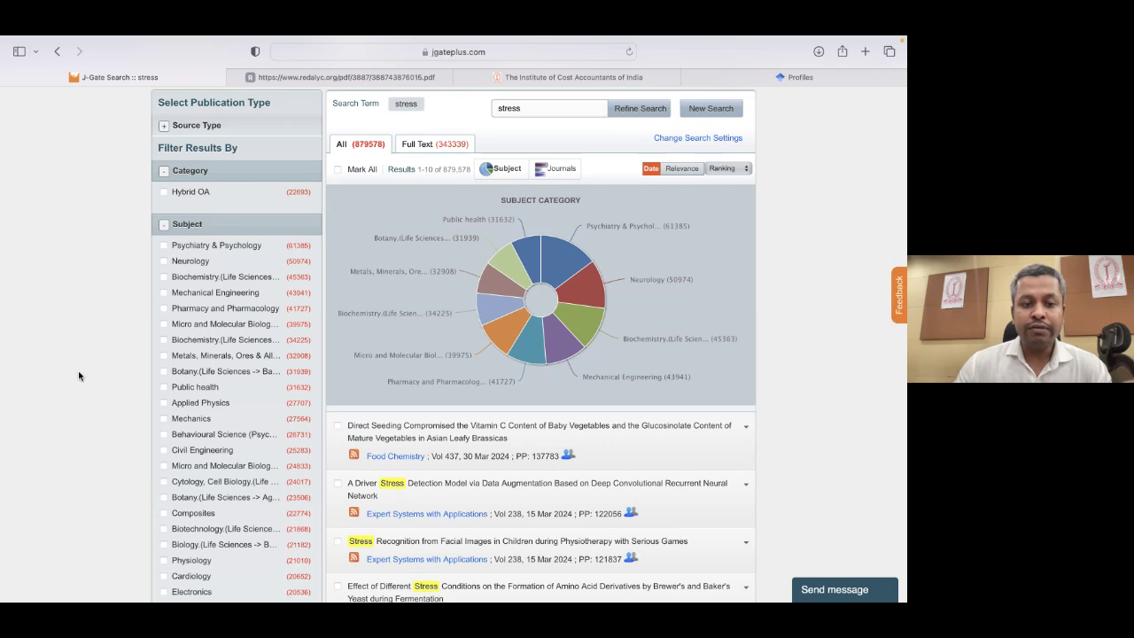
{"action": "scroll", "coordinate": [78, 376], "scroll_direction": "down", "scroll_amount": 3}
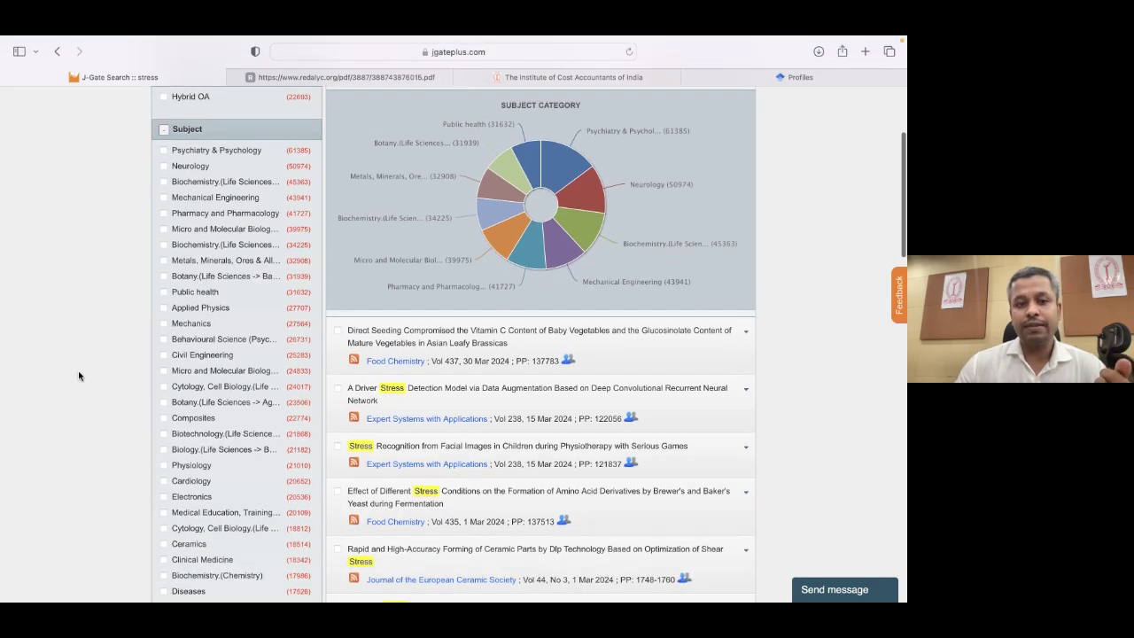
{"action": "scroll", "coordinate": [82, 345], "scroll_direction": "down", "scroll_amount": 10}
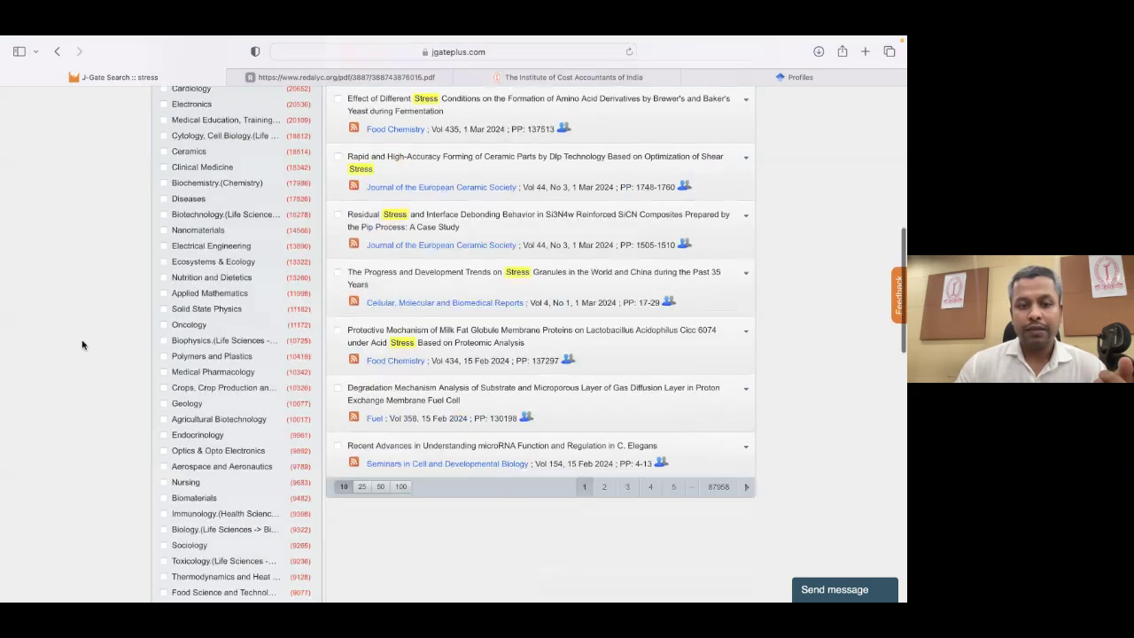
{"action": "scroll", "coordinate": [82, 345], "scroll_direction": "down", "scroll_amount": 5}
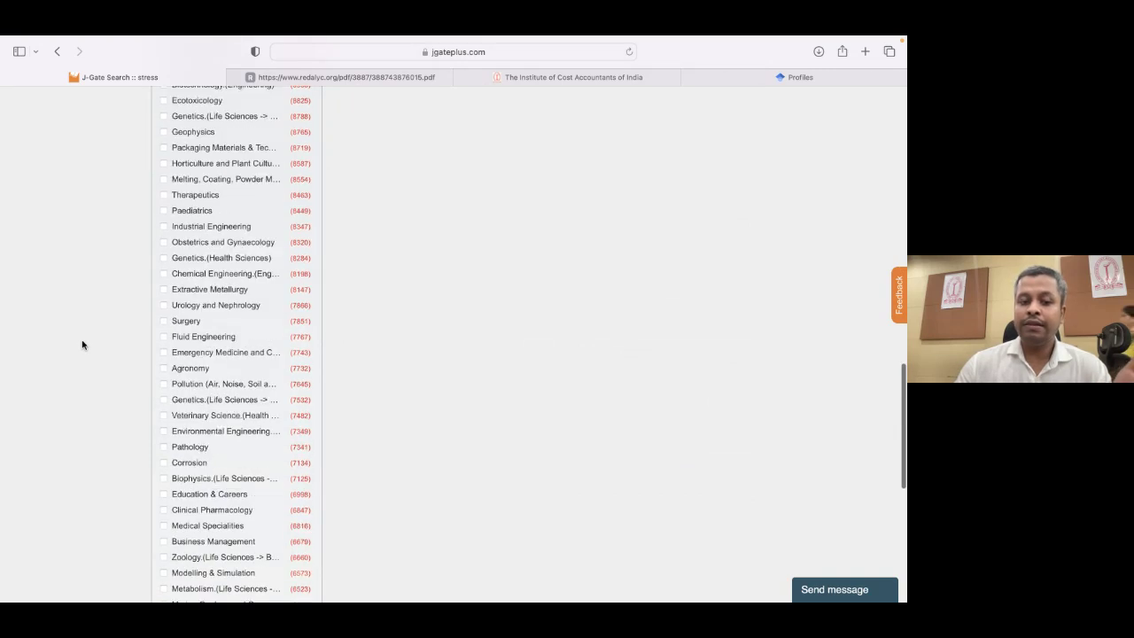
{"action": "scroll", "coordinate": [83, 345], "scroll_direction": "down", "scroll_amount": 3}
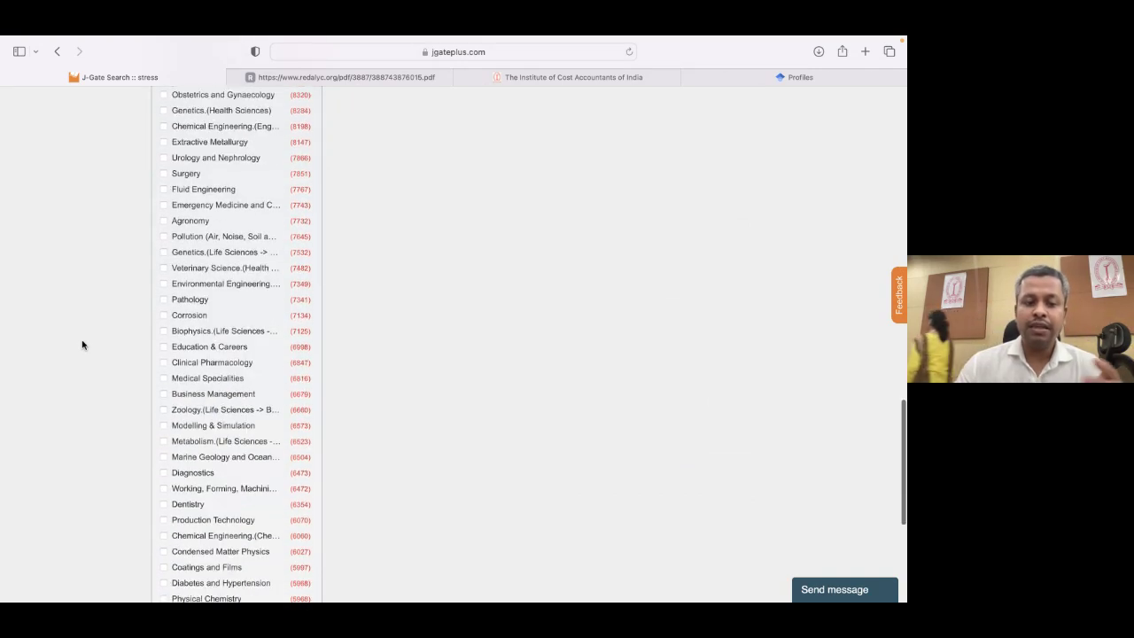
{"action": "scroll", "coordinate": [82, 345], "scroll_direction": "up", "scroll_amount": 10}
{"action": "scroll", "coordinate": [82, 345], "scroll_direction": "up", "scroll_amount": 15}
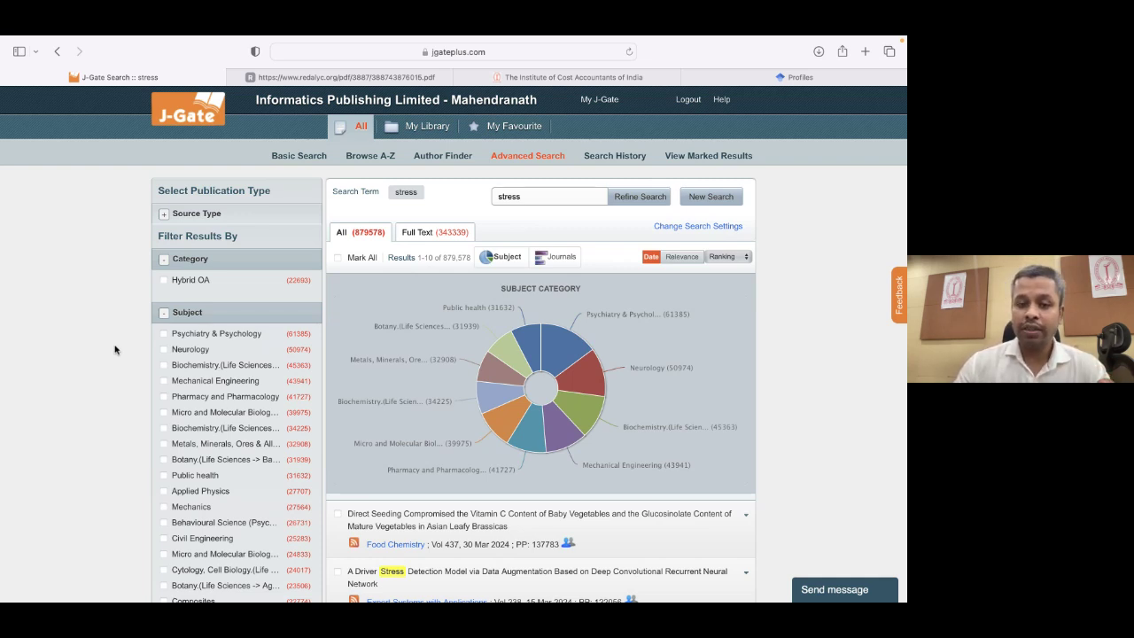
{"action": "scroll", "coordinate": [114, 349], "scroll_direction": "down", "scroll_amount": 3}
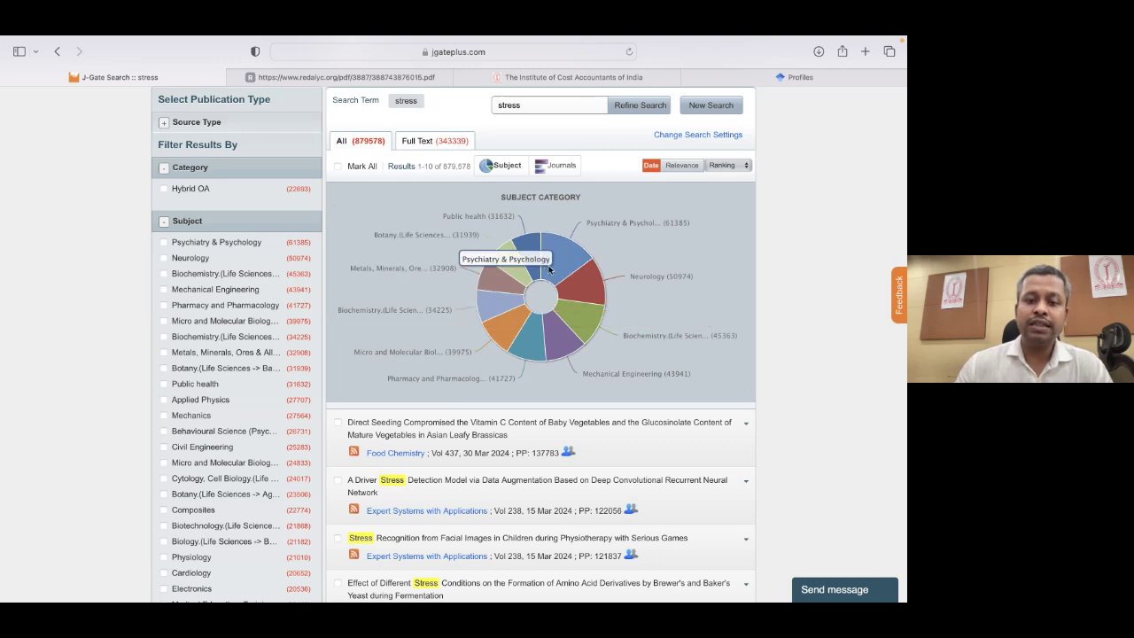
{"action": "scroll", "coordinate": [58, 263], "scroll_direction": "down", "scroll_amount": 5}
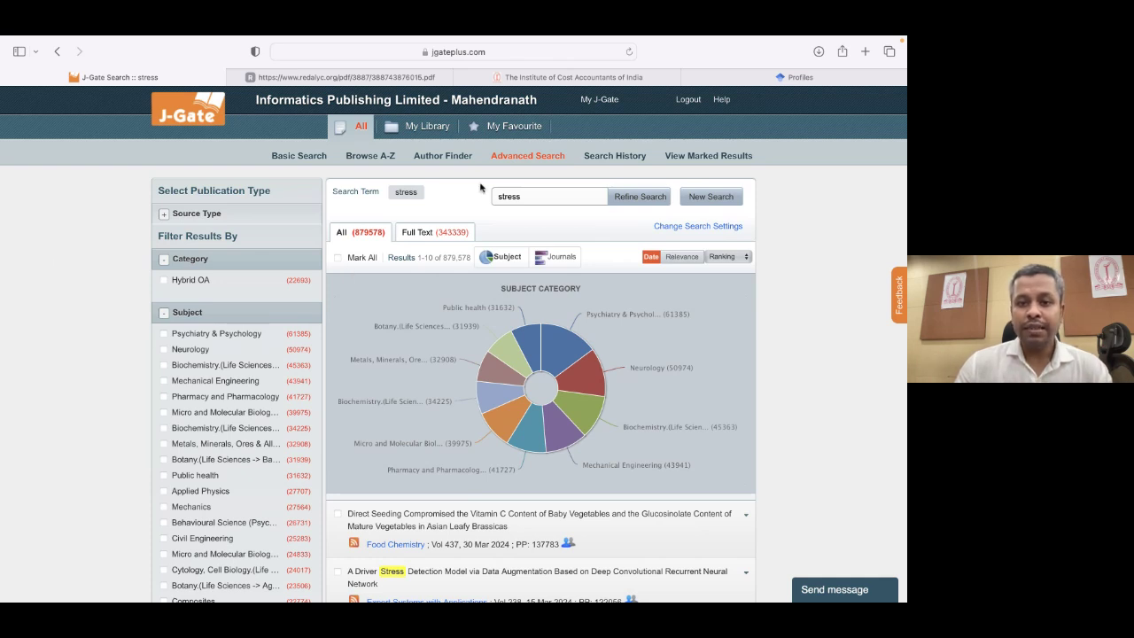
Run a basic search for the exact phrase "cost analysis", enclosed in quotation marks, across all publication types.
{"action": "left_click", "coordinate": [512, 157]}
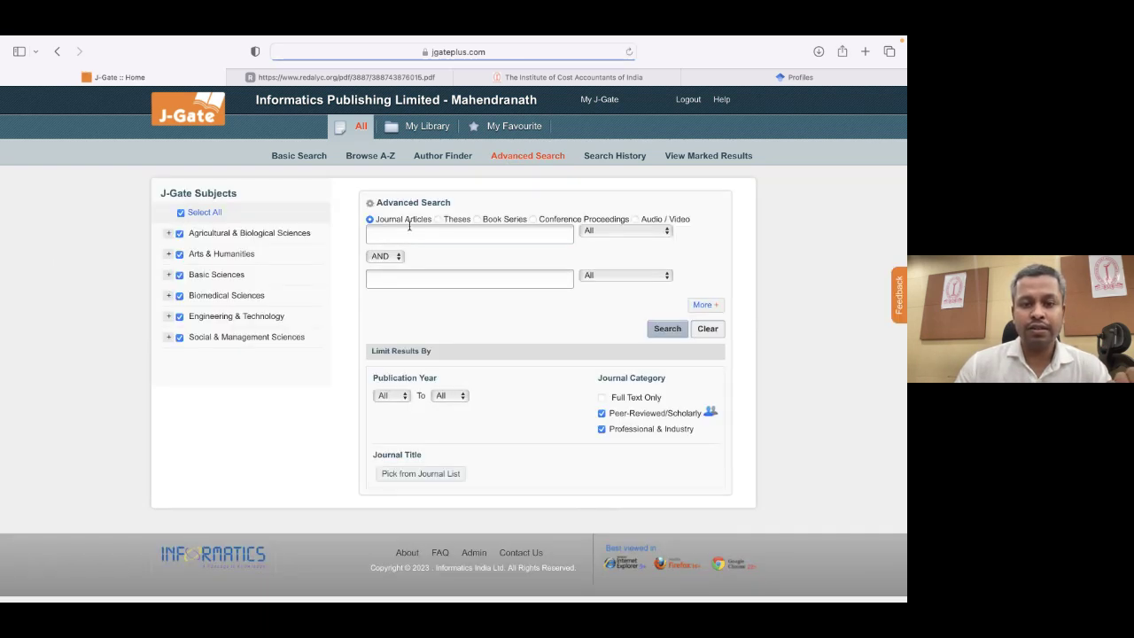
{"action": "left_click", "coordinate": [299, 157]}
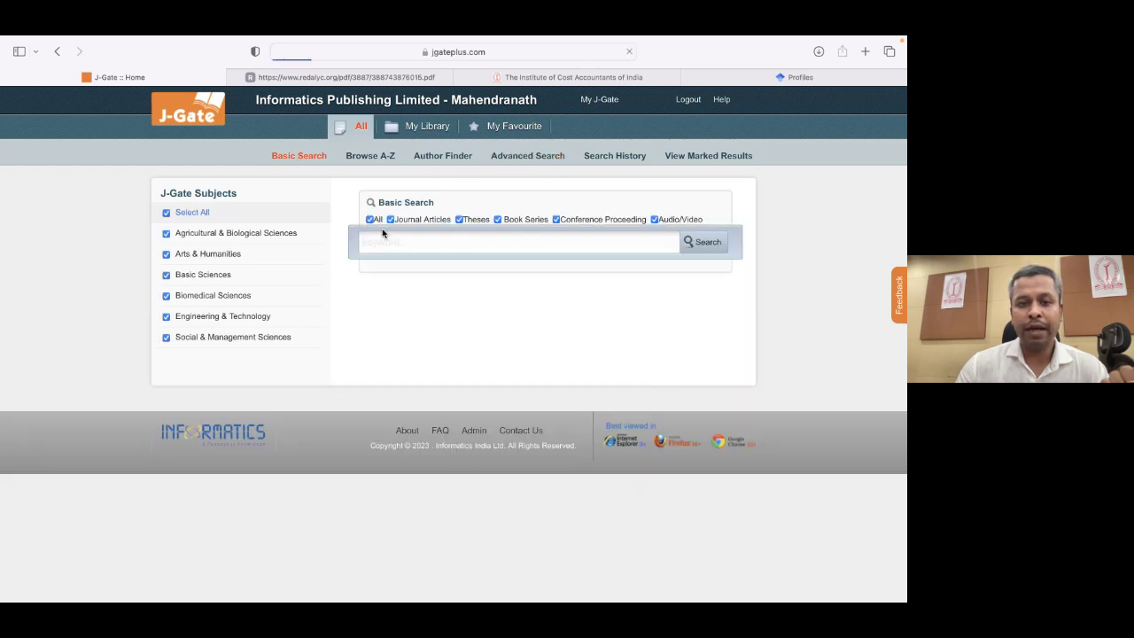
{"action": "type", "text": "cost analysis"}
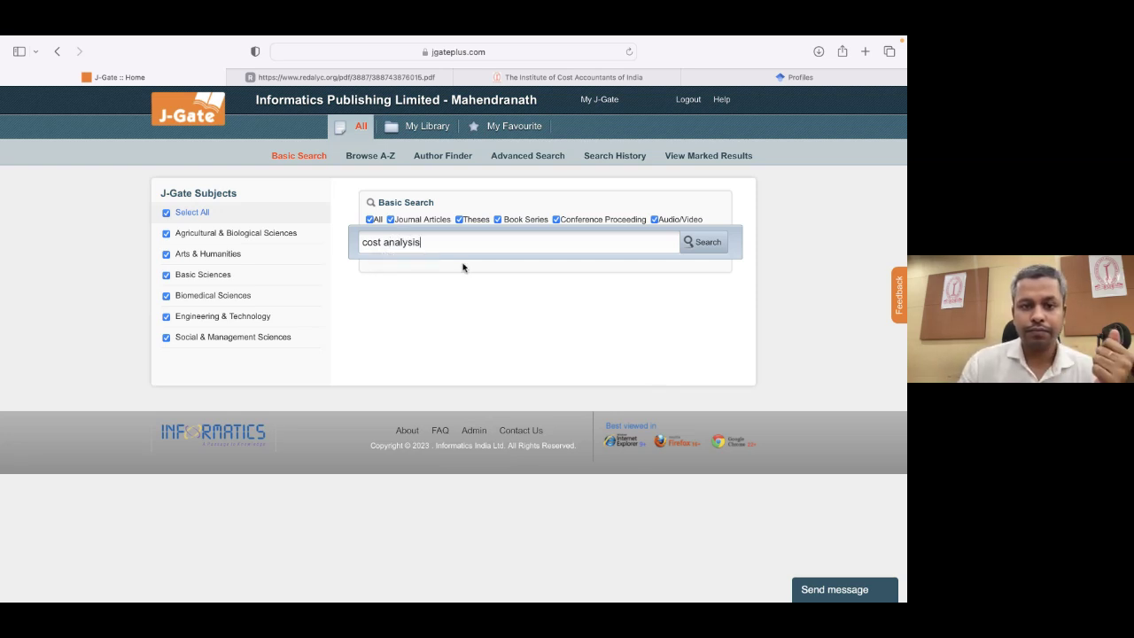
{"action": "left_click", "coordinate": [363, 242]}
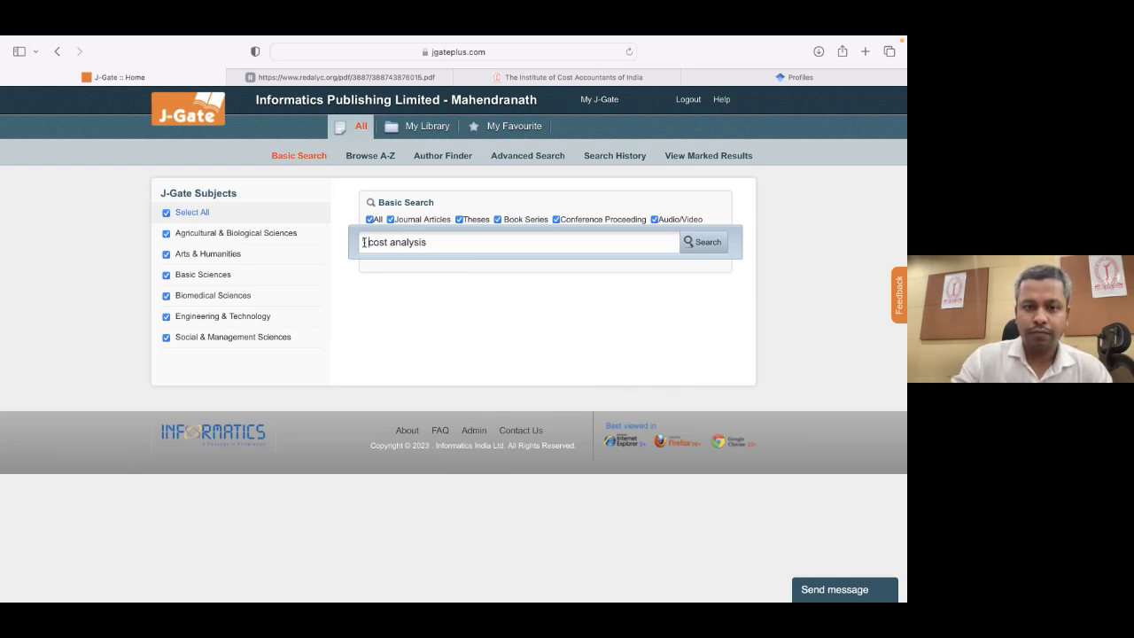
{"action": "left_click", "coordinate": [433, 246]}
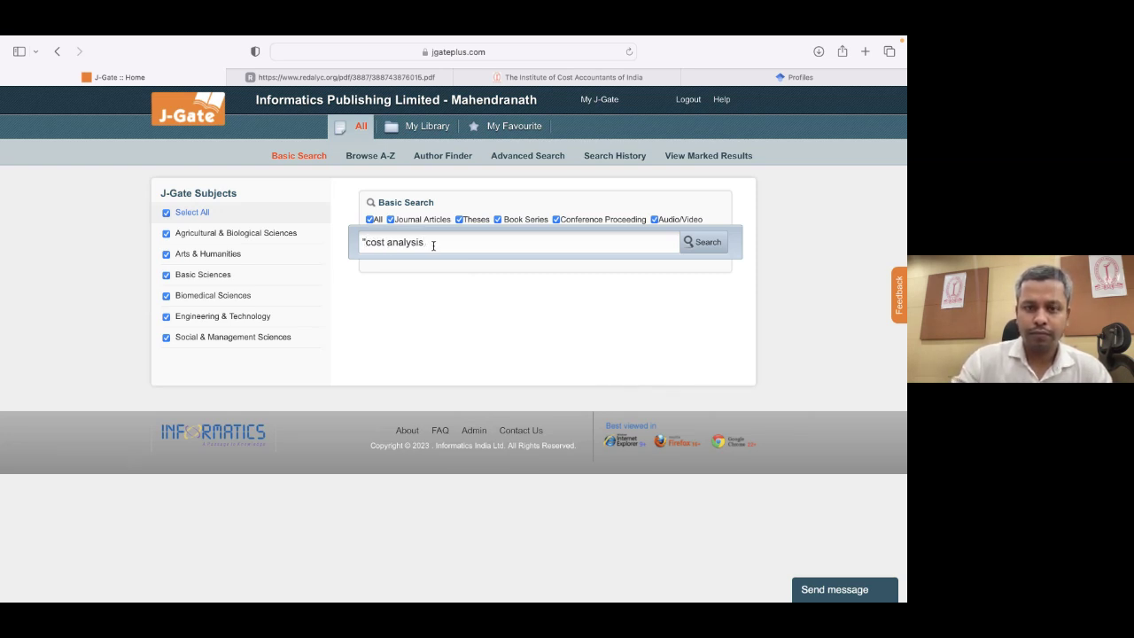
{"action": "type", "text": "\""}
{"action": "left_click", "coordinate": [708, 248]}
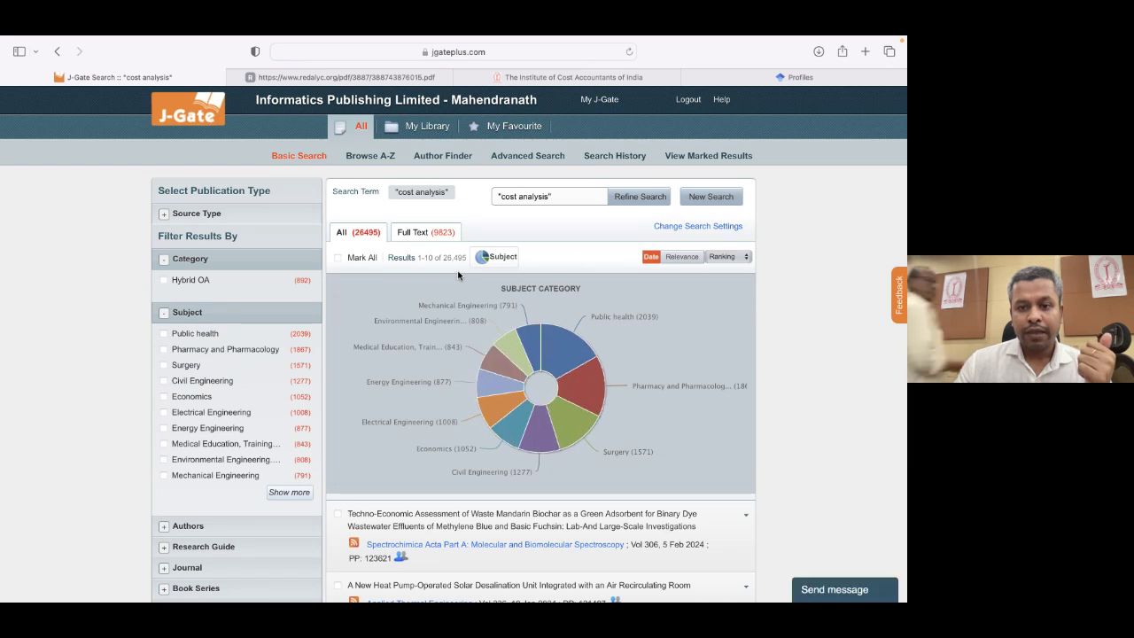
Look over the subject category chart, filters and articles of the "cost analysis" results.
{"action": "scroll", "coordinate": [458, 275], "scroll_direction": "down", "scroll_amount": 1}
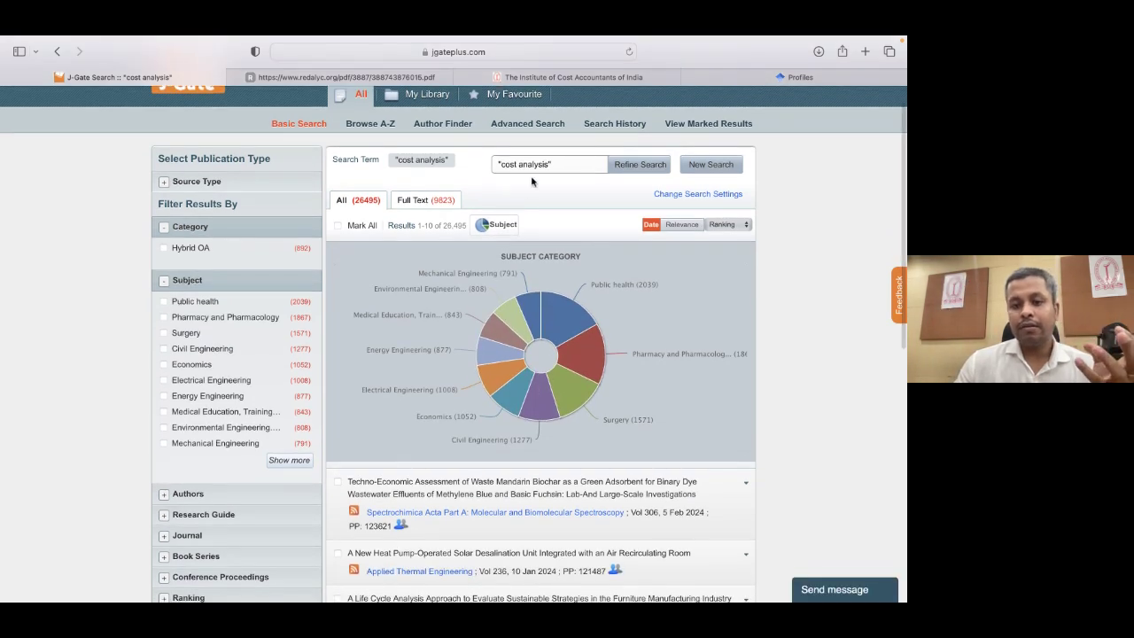
{"action": "scroll", "coordinate": [532, 180], "scroll_direction": "down", "scroll_amount": 1}
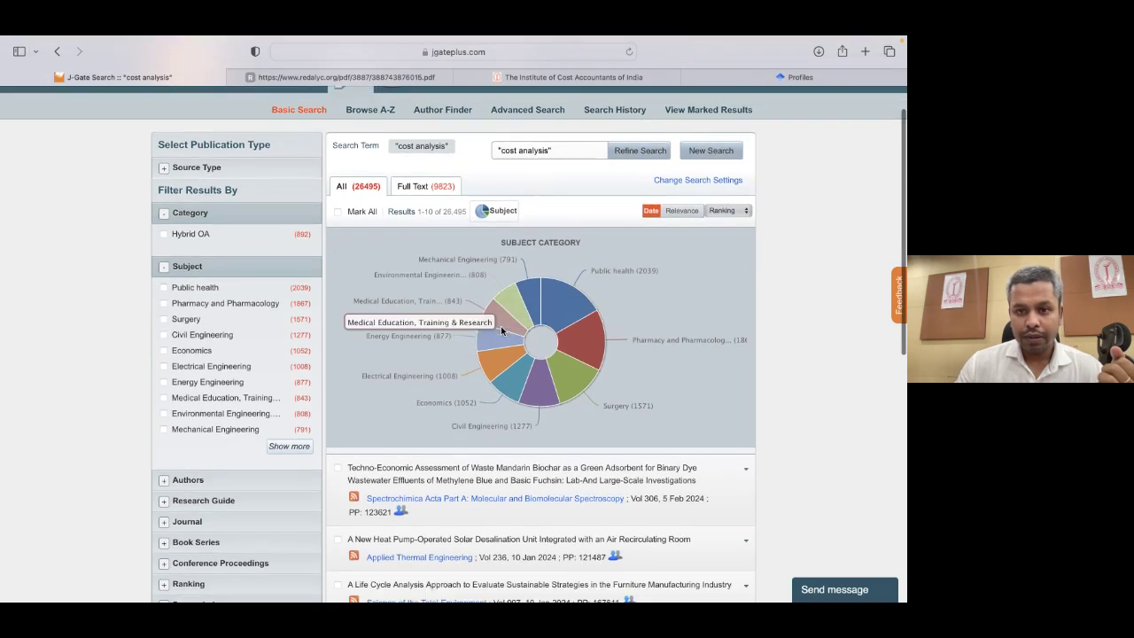
{"action": "scroll", "coordinate": [501, 327], "scroll_direction": "down", "scroll_amount": 1}
{"action": "scroll", "coordinate": [500, 328], "scroll_direction": "down", "scroll_amount": 2}
{"action": "scroll", "coordinate": [531, 301], "scroll_direction": "up", "scroll_amount": 4}
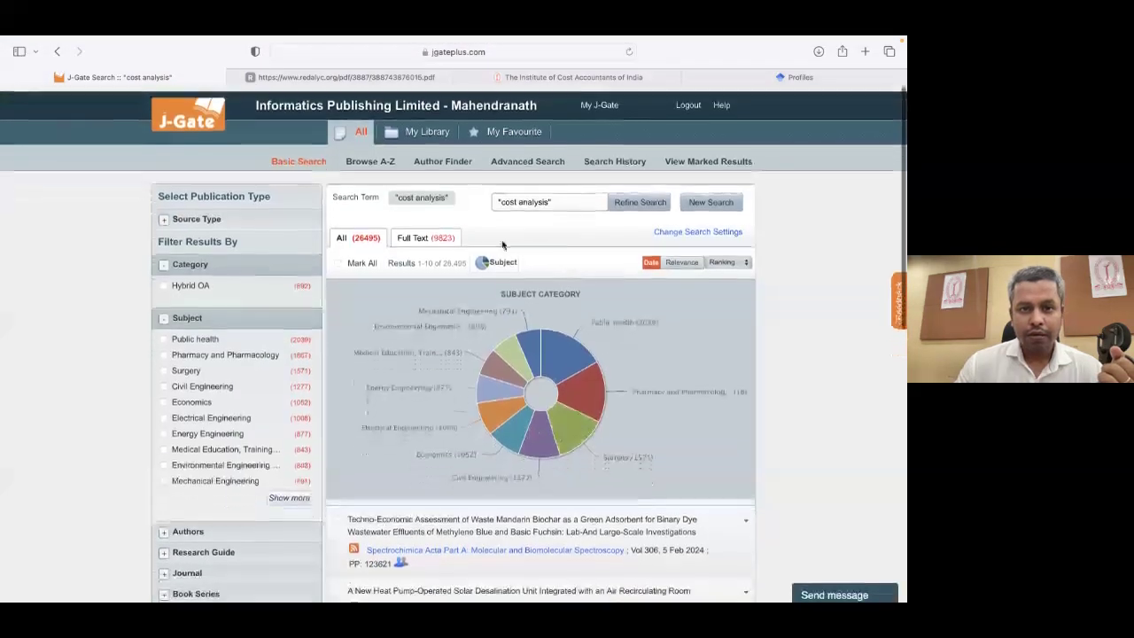
Start a new basic search from the J-Gate home page and search for the suggested term "cost management".
{"action": "left_click", "coordinate": [202, 116]}
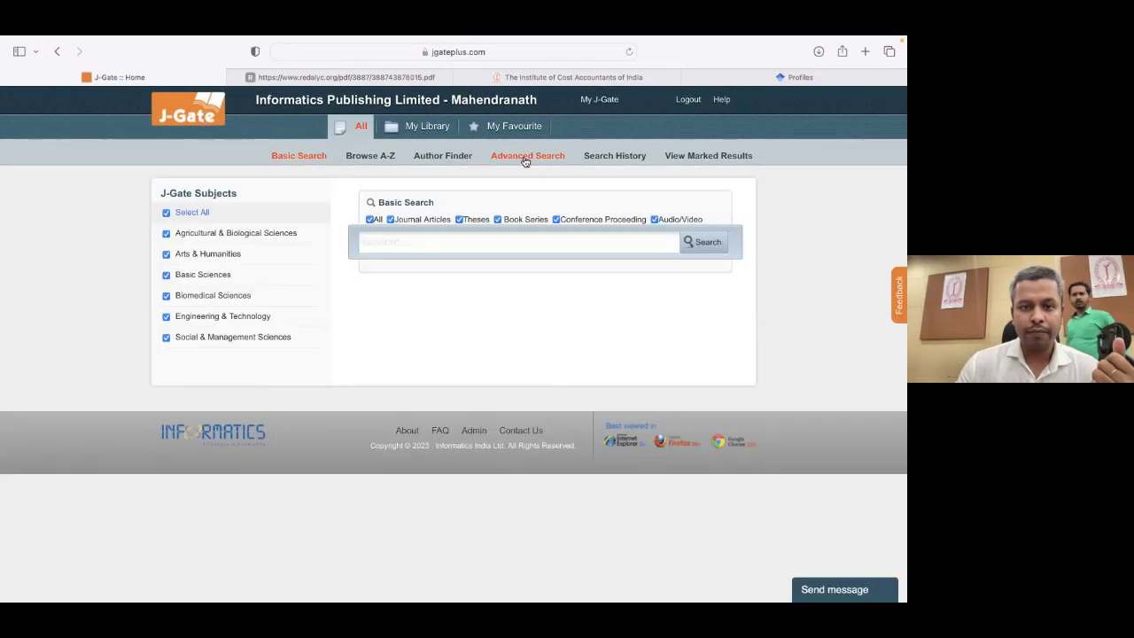
{"action": "left_click", "coordinate": [407, 245]}
{"action": "type", "text": "cost management"}
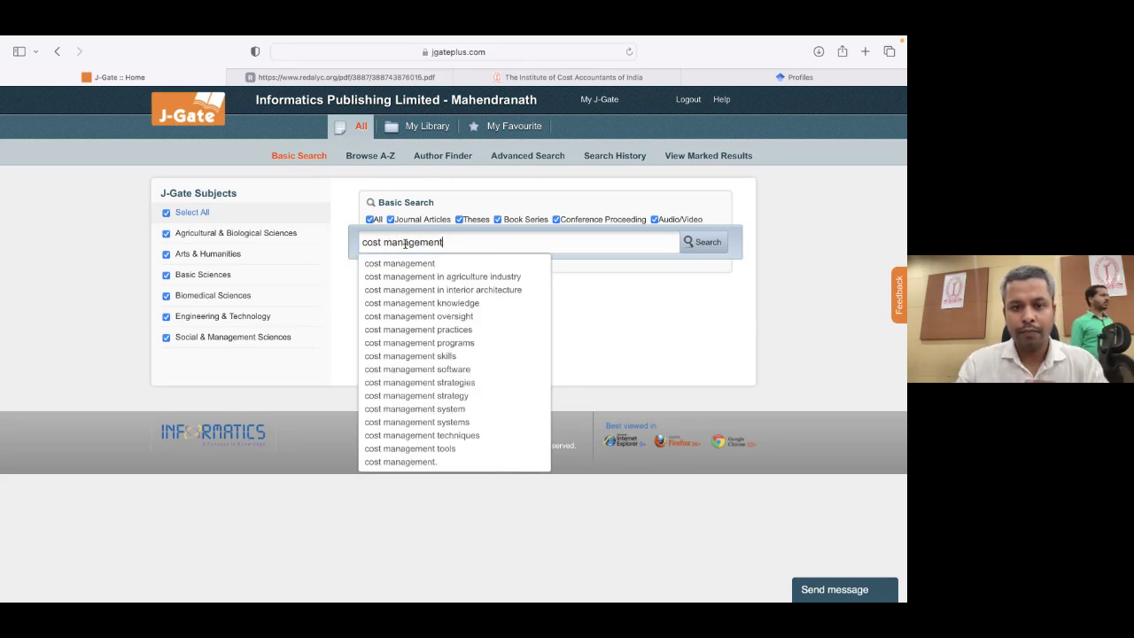
{"action": "left_click", "coordinate": [425, 265]}
{"action": "left_click", "coordinate": [709, 244]}
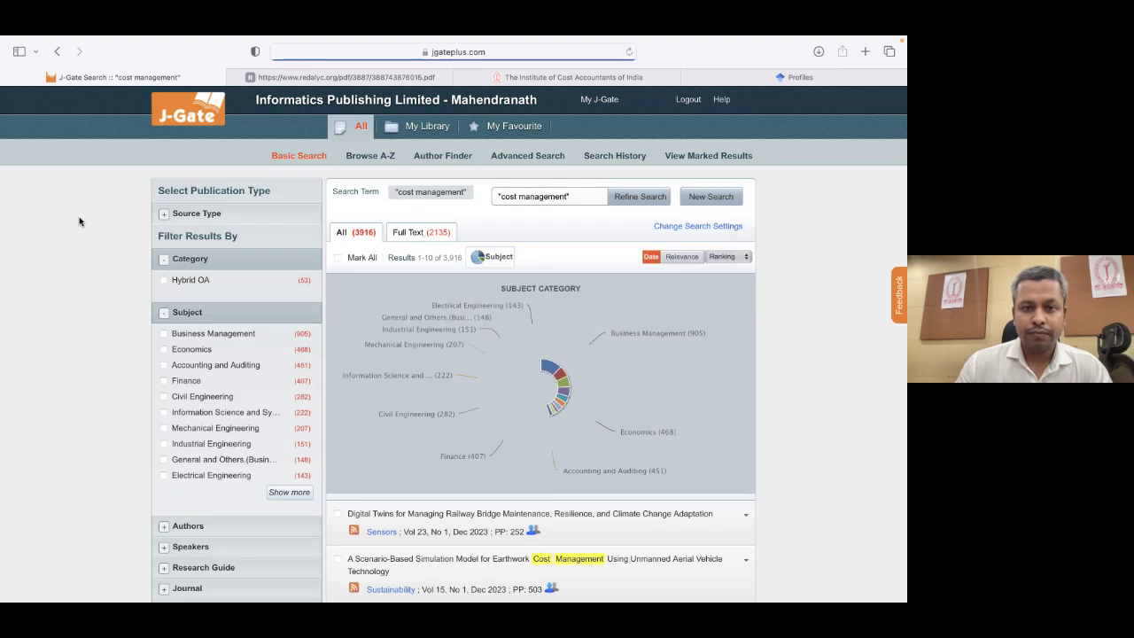
View the subject category chart of the "cost management" results, expand the full subject filter list and look through it.
{"action": "scroll", "coordinate": [79, 221], "scroll_direction": "down", "scroll_amount": 1}
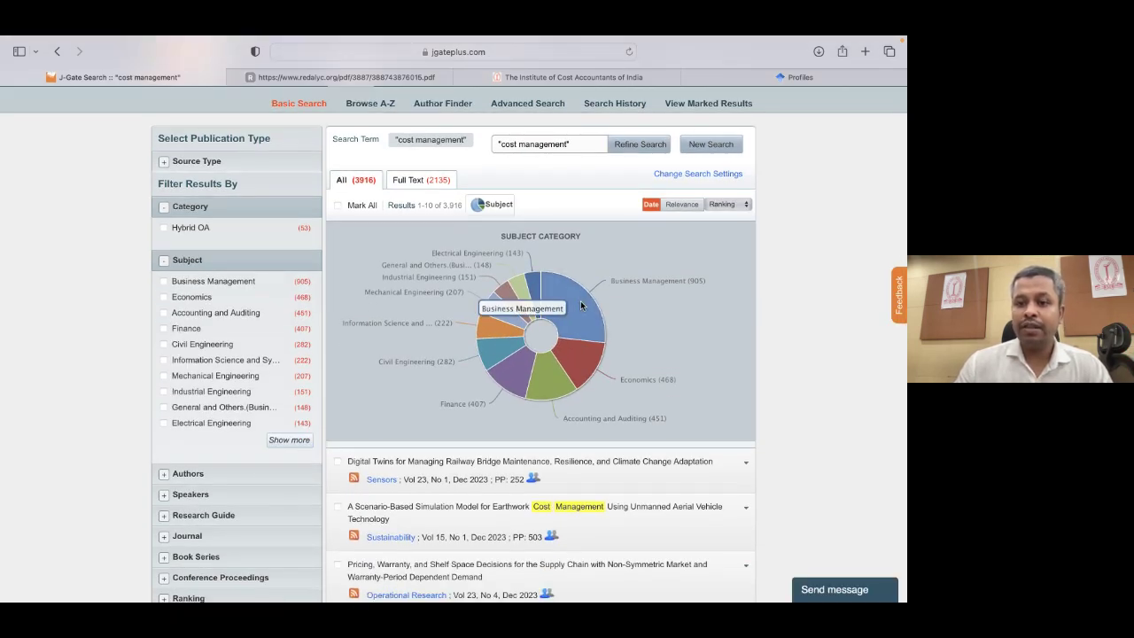
{"action": "scroll", "coordinate": [580, 305], "scroll_direction": "down", "scroll_amount": 1}
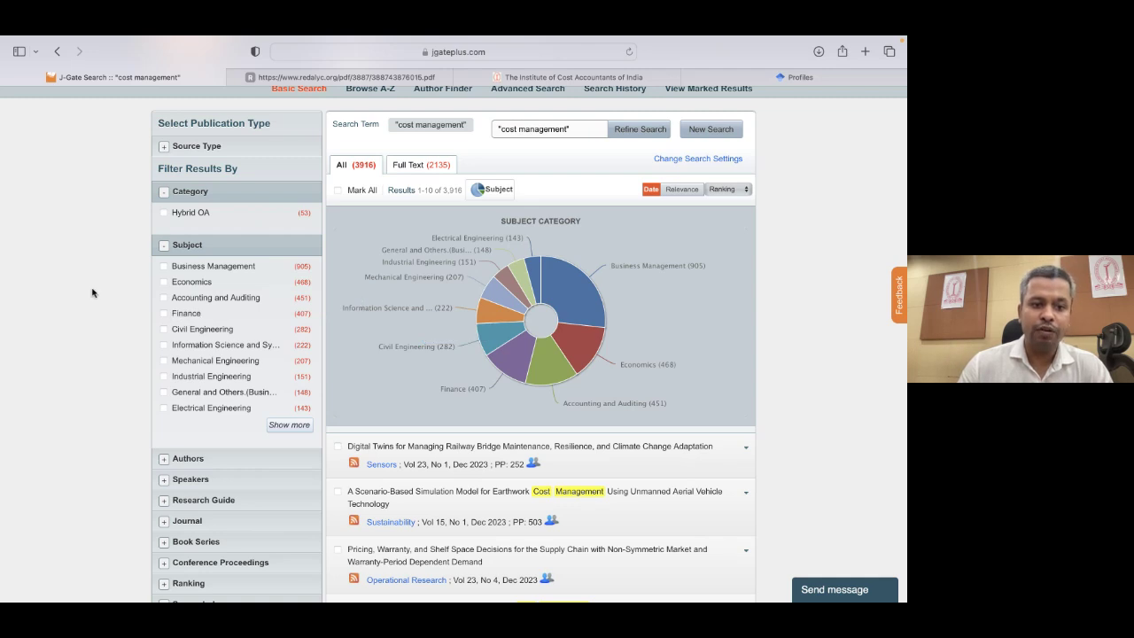
{"action": "scroll", "coordinate": [92, 293], "scroll_direction": "down", "scroll_amount": 1}
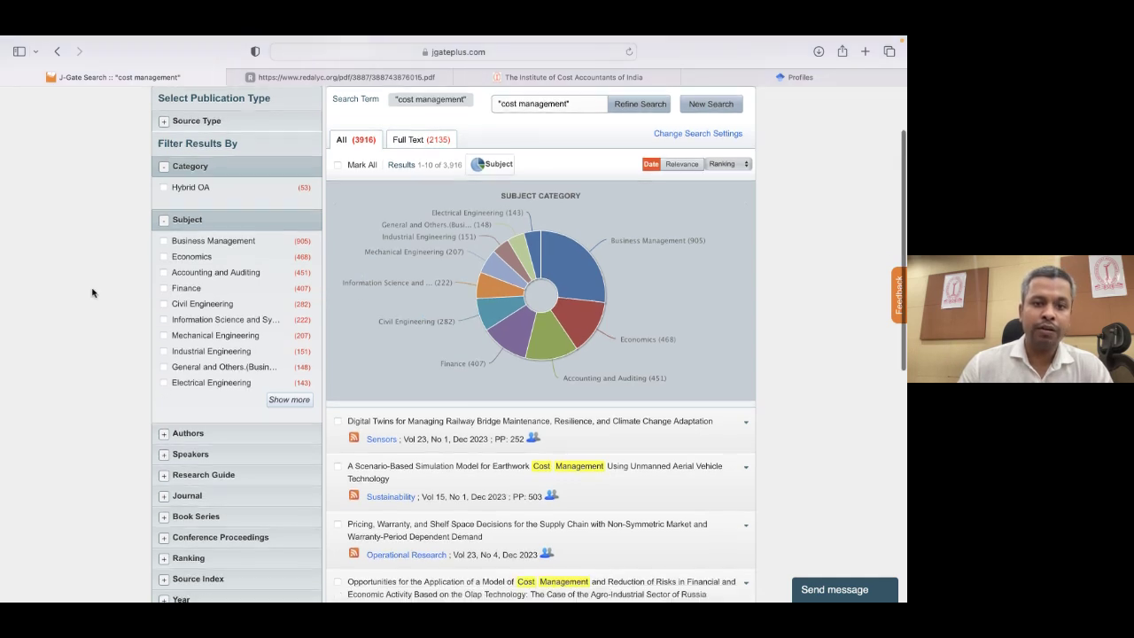
{"action": "left_click", "coordinate": [288, 400]}
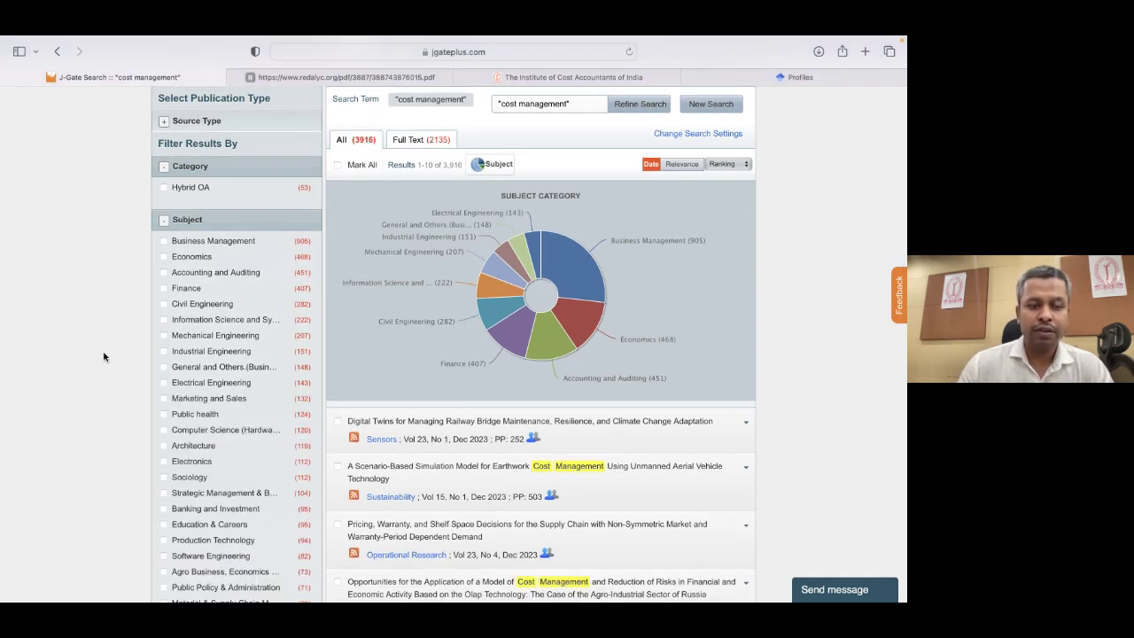
{"action": "scroll", "coordinate": [103, 357], "scroll_direction": "down", "scroll_amount": 4}
{"action": "scroll", "coordinate": [104, 357], "scroll_direction": "down", "scroll_amount": 15}
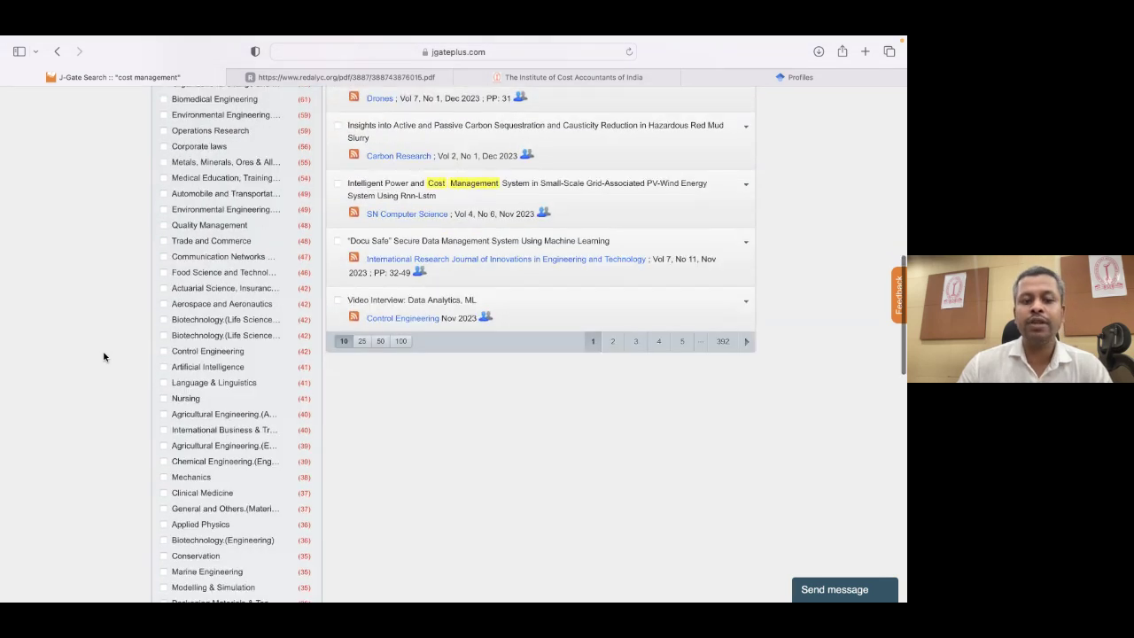
{"action": "scroll", "coordinate": [104, 357], "scroll_direction": "down", "scroll_amount": 5}
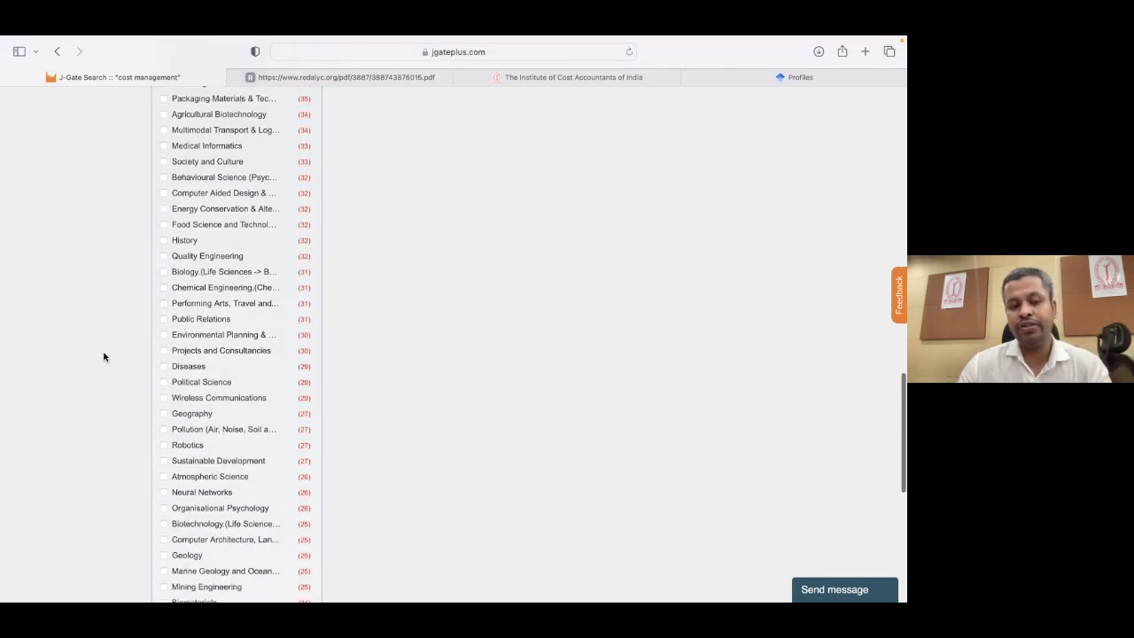
{"action": "scroll", "coordinate": [103, 357], "scroll_direction": "down", "scroll_amount": 5}
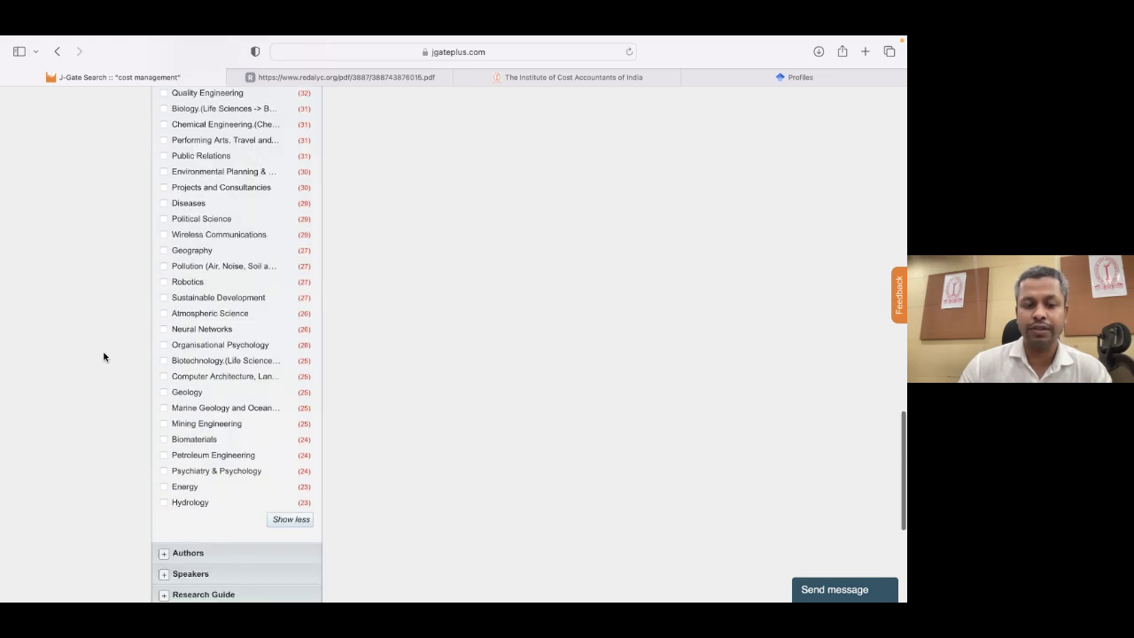
{"action": "scroll", "coordinate": [103, 357], "scroll_direction": "up", "scroll_amount": 6}
{"action": "scroll", "coordinate": [104, 357], "scroll_direction": "up", "scroll_amount": 20}
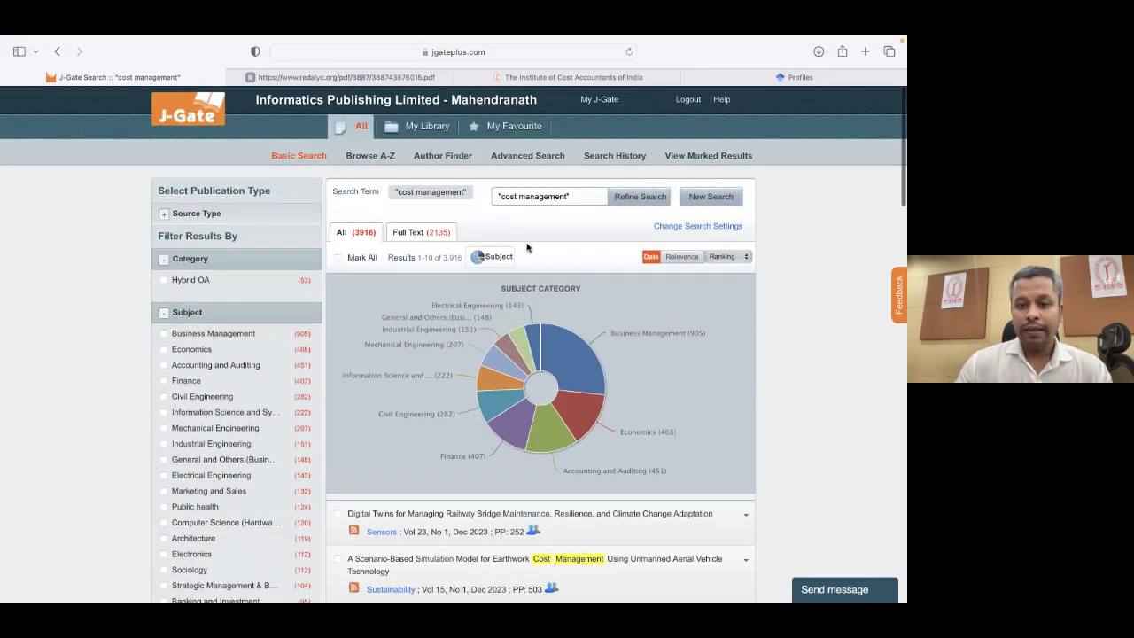
Hide the subject category chart and look over the articles listed for "cost management".
{"action": "left_click", "coordinate": [494, 262]}
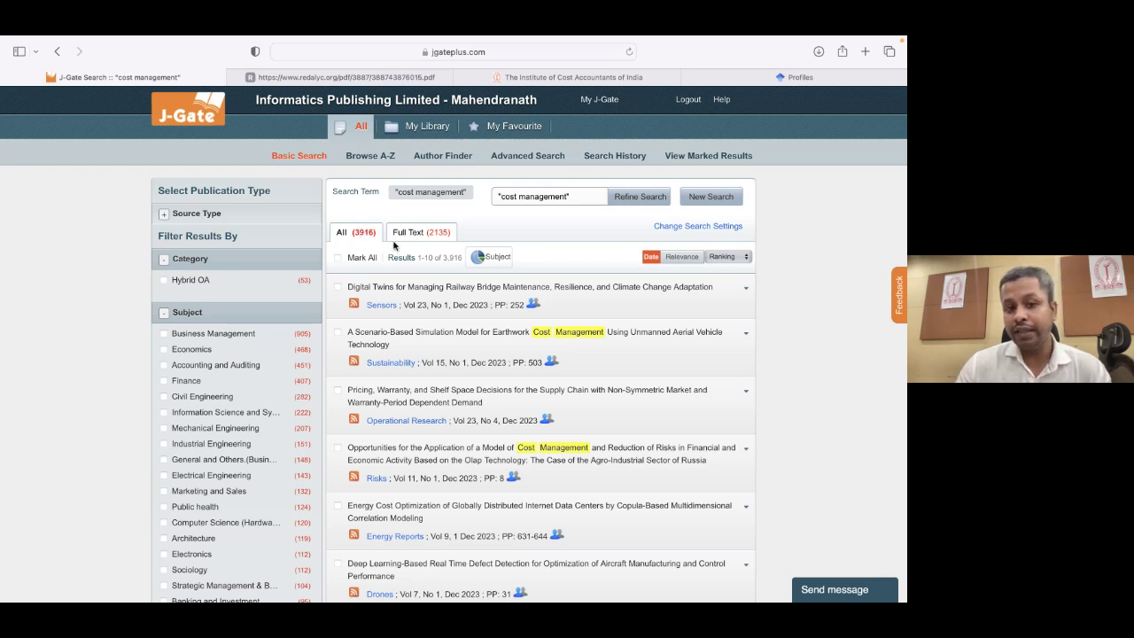
{"action": "scroll", "coordinate": [505, 235], "scroll_direction": "down", "scroll_amount": 2}
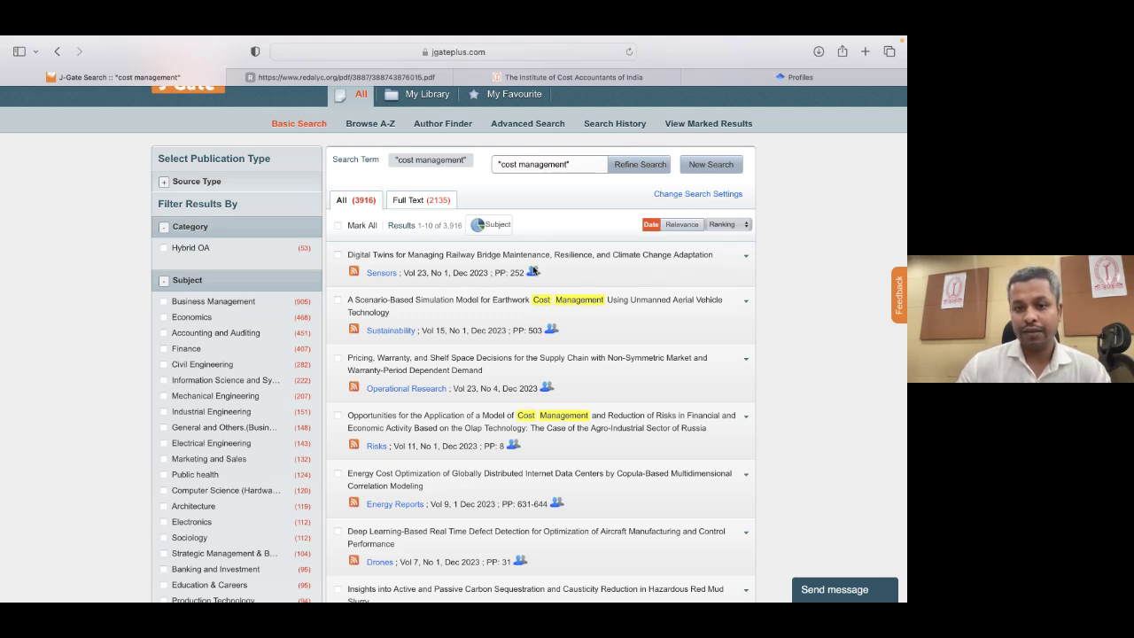
{"action": "scroll", "coordinate": [533, 270], "scroll_direction": "down", "scroll_amount": 2}
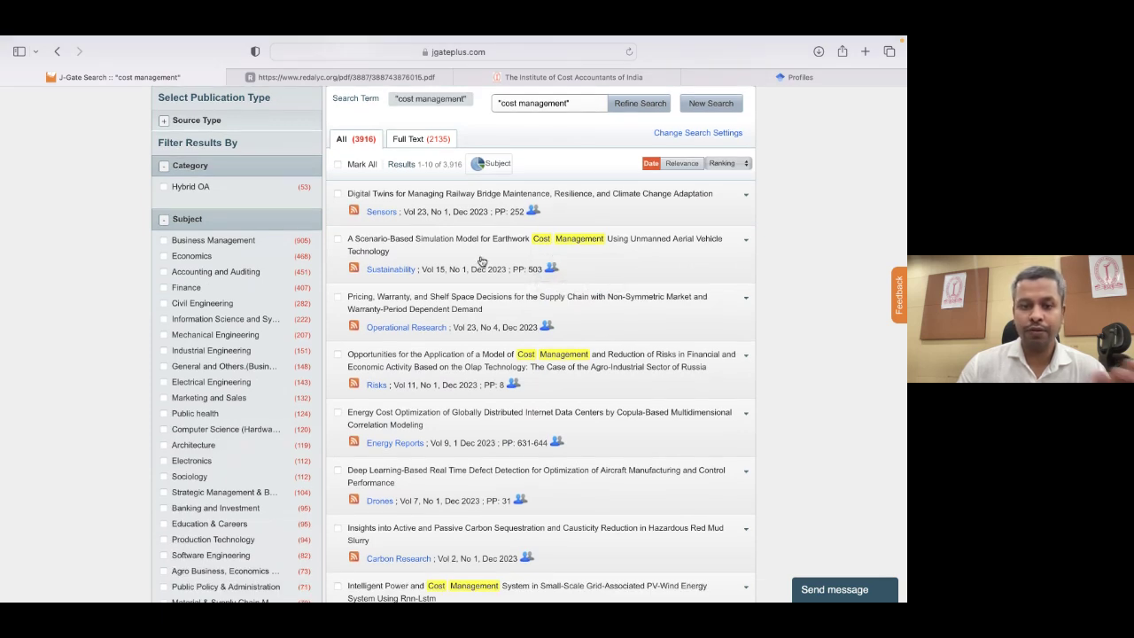
Show 100 results per page for the "cost management" search and look over the longer list.
{"action": "scroll", "coordinate": [508, 263], "scroll_direction": "down", "scroll_amount": 2}
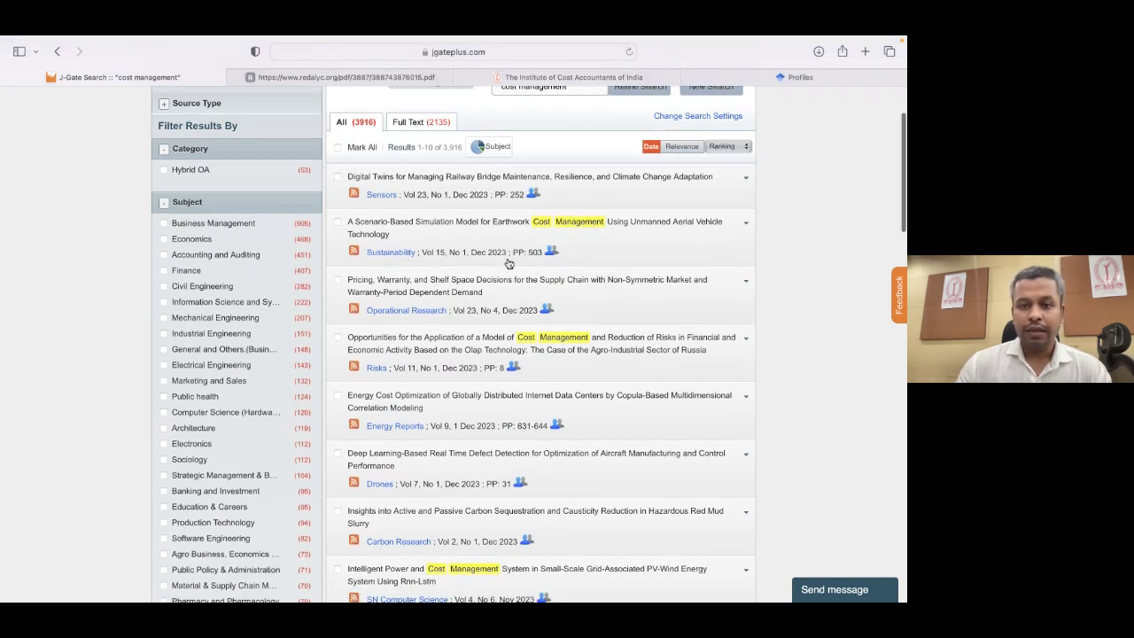
{"action": "scroll", "coordinate": [532, 257], "scroll_direction": "down", "scroll_amount": 6}
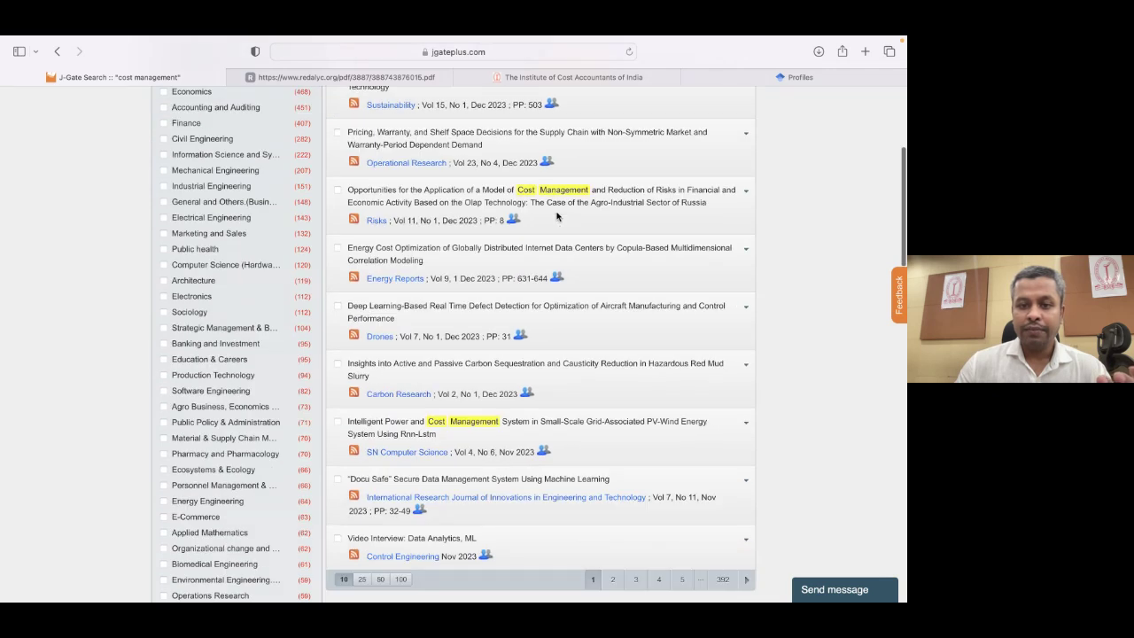
{"action": "left_click", "coordinate": [404, 434]}
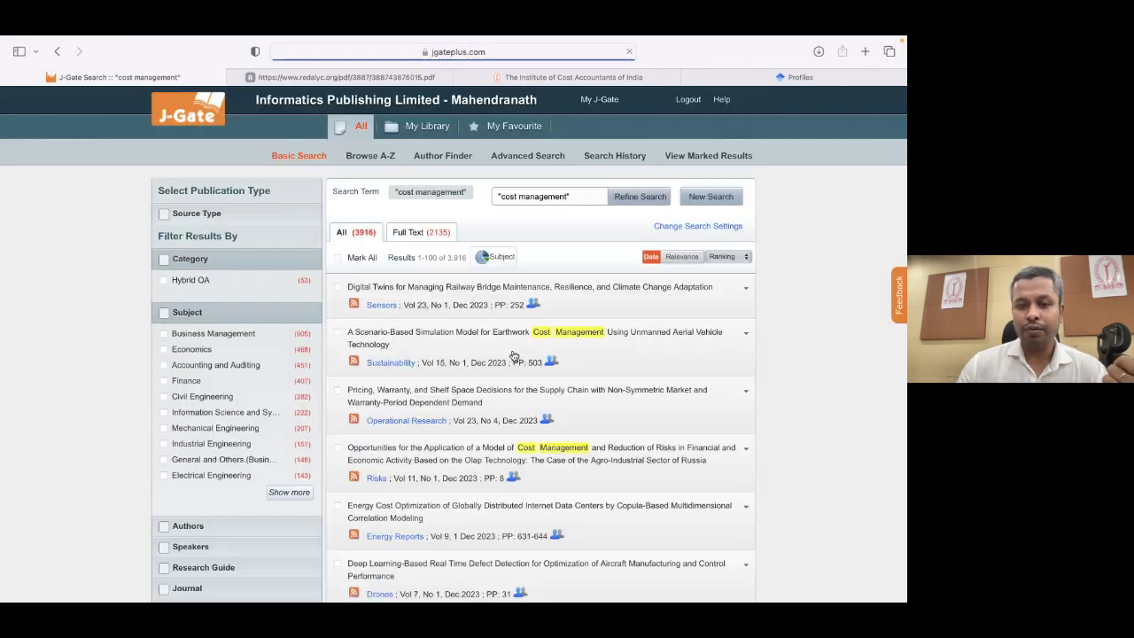
{"action": "scroll", "coordinate": [513, 354], "scroll_direction": "down", "scroll_amount": 15}
{"action": "scroll", "coordinate": [514, 355], "scroll_direction": "up", "scroll_amount": 15}
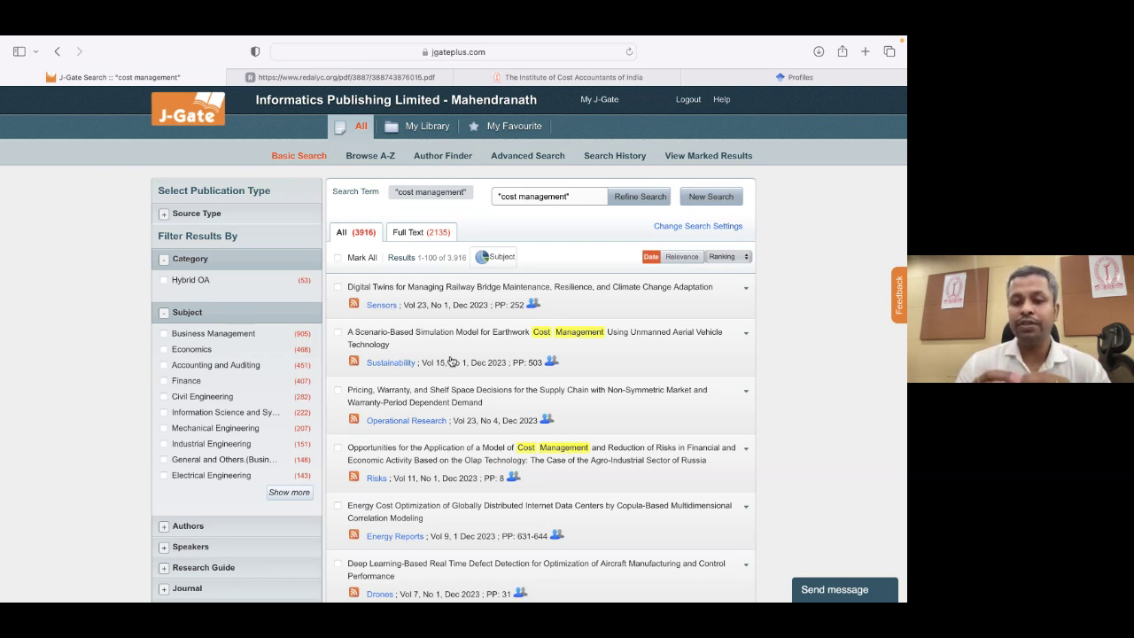
Limit the "cost management" results to full-text articles and show 100 of them per page.
{"action": "left_click", "coordinate": [422, 237]}
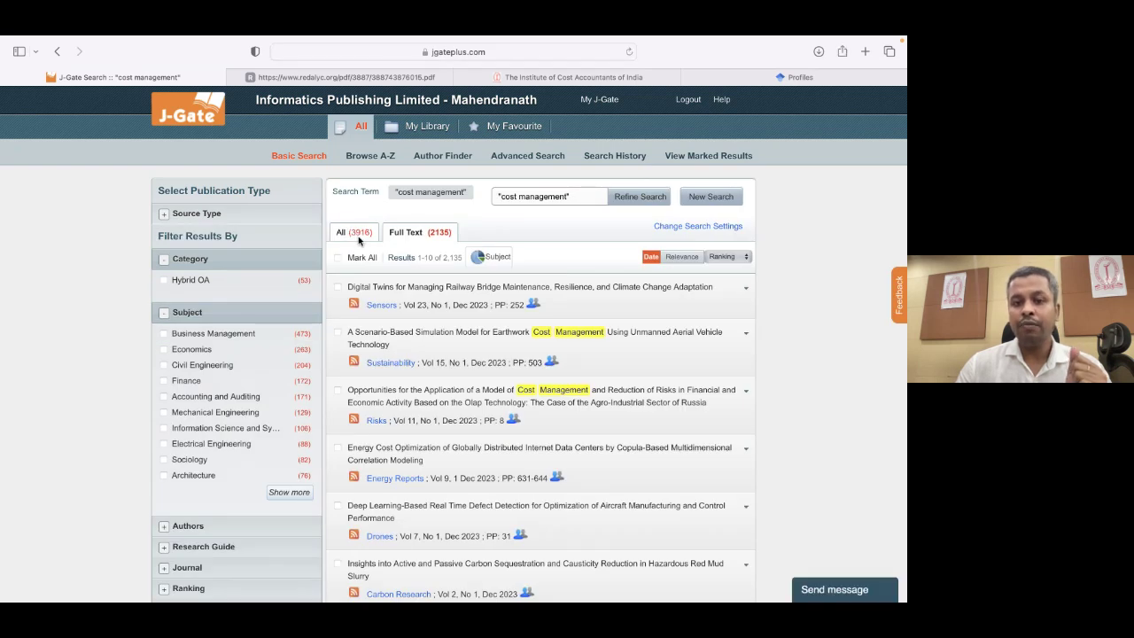
{"action": "scroll", "coordinate": [424, 235], "scroll_direction": "down", "scroll_amount": 10}
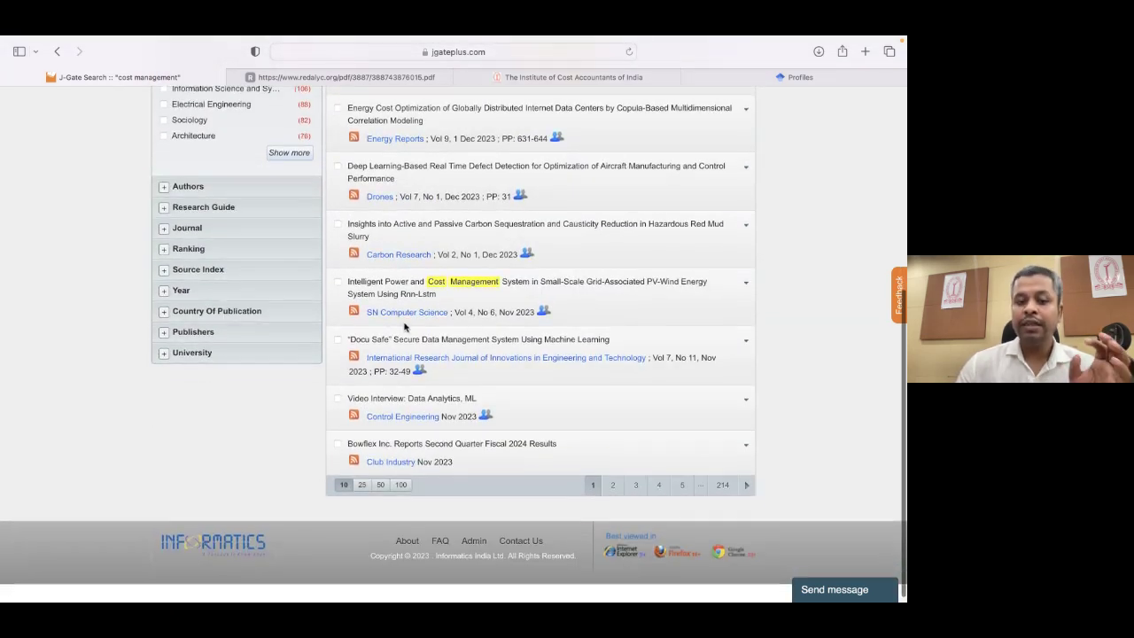
{"action": "left_click", "coordinate": [402, 485]}
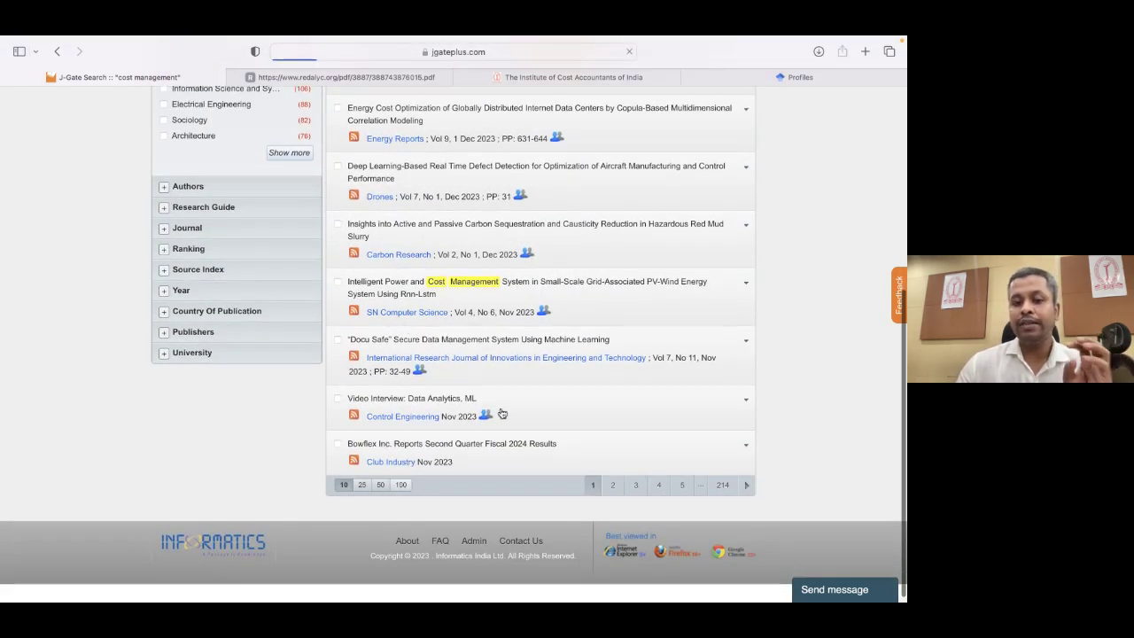
{"action": "scroll", "coordinate": [501, 414], "scroll_direction": "down", "scroll_amount": 6}
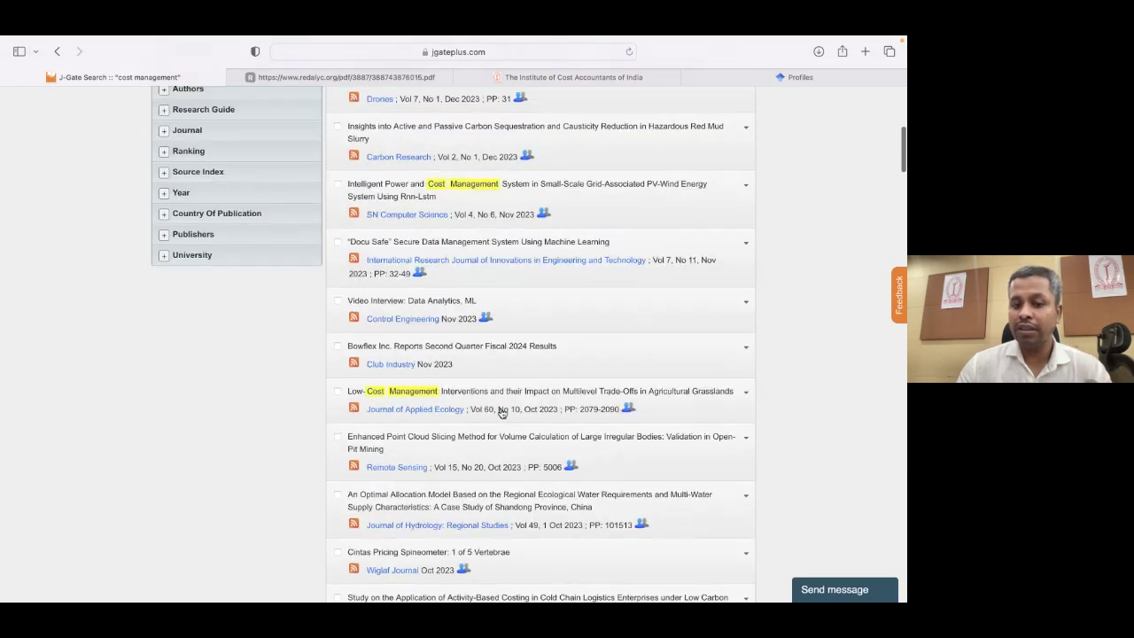
{"action": "scroll", "coordinate": [502, 414], "scroll_direction": "up", "scroll_amount": 6}
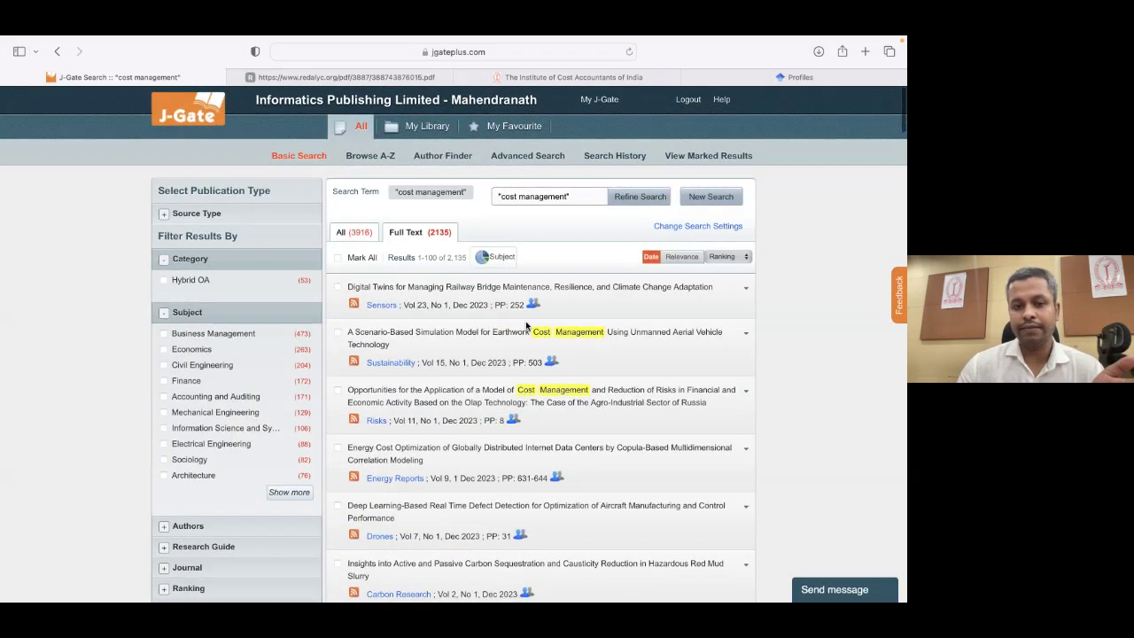
Expand the article "Digital Twins for Managing Railway Bridge Maintenance, Resilience, and Climate Change Adaptation" and read its author details, keywords and abstract.
{"action": "left_click", "coordinate": [465, 289]}
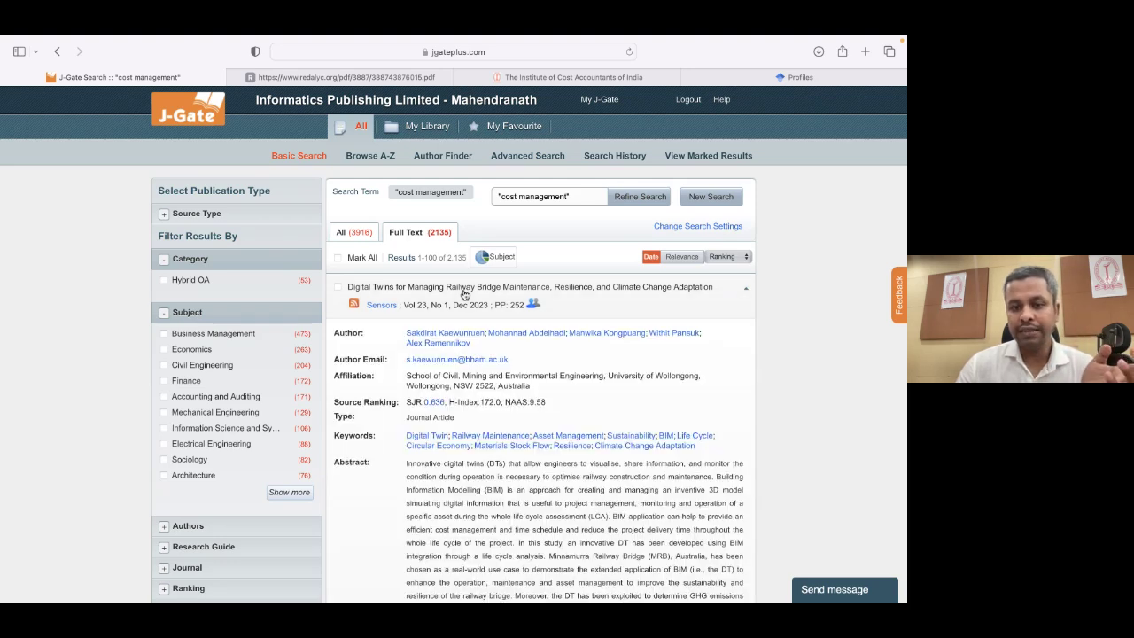
{"action": "scroll", "coordinate": [465, 295], "scroll_direction": "down", "scroll_amount": 5}
{"action": "scroll", "coordinate": [465, 295], "scroll_direction": "up", "scroll_amount": 3}
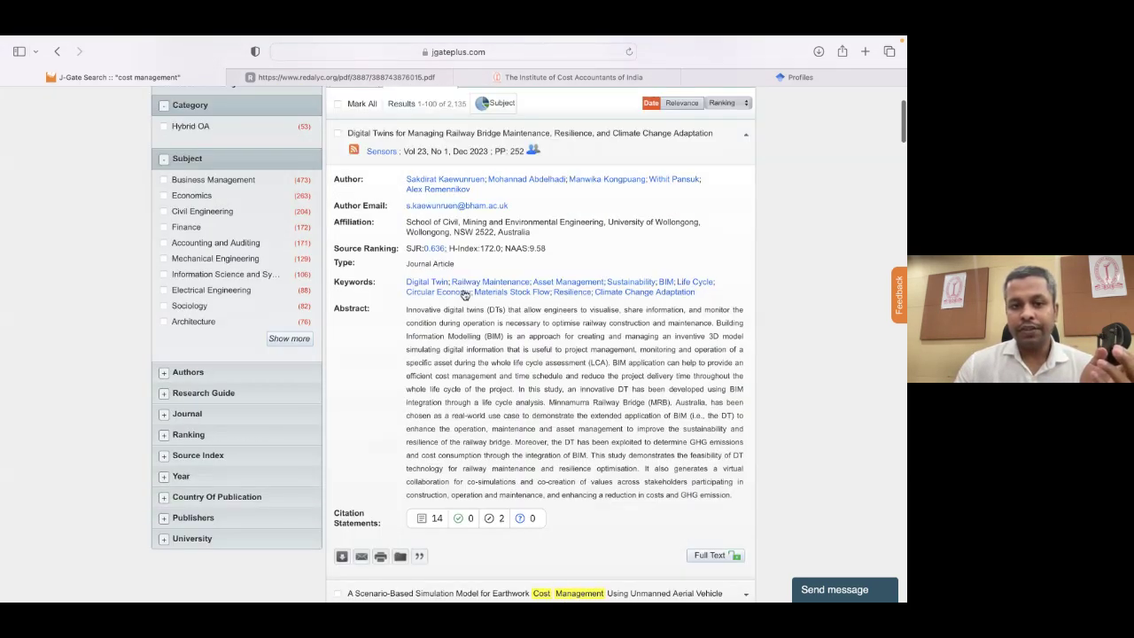
{"action": "scroll", "coordinate": [465, 295], "scroll_direction": "up", "scroll_amount": 1}
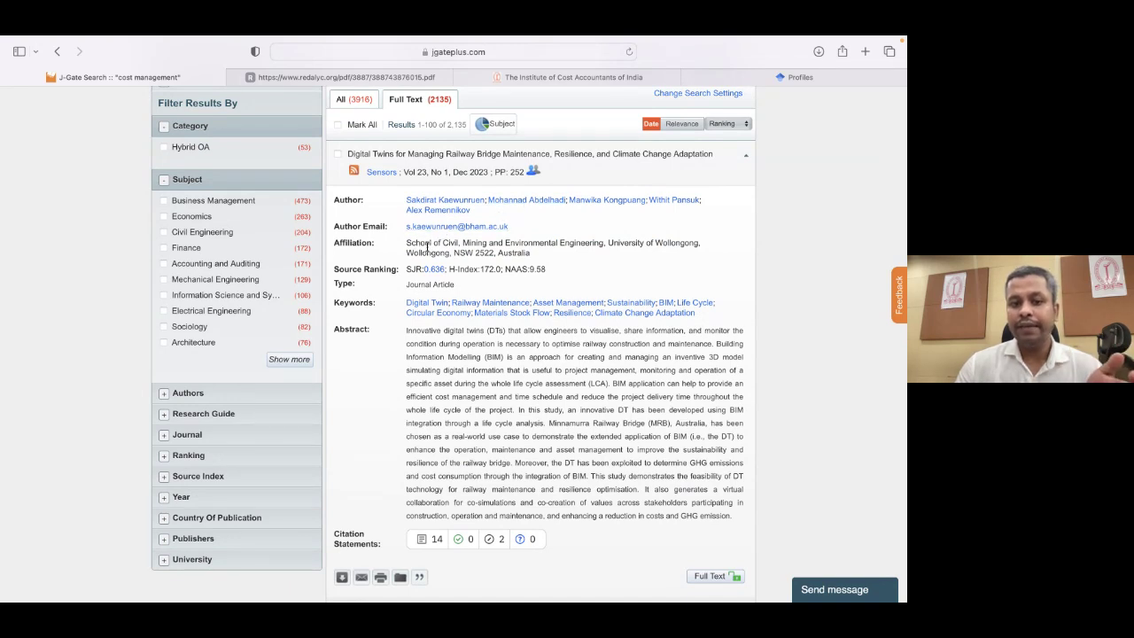
{"action": "scroll", "coordinate": [421, 306], "scroll_direction": "down", "scroll_amount": 1}
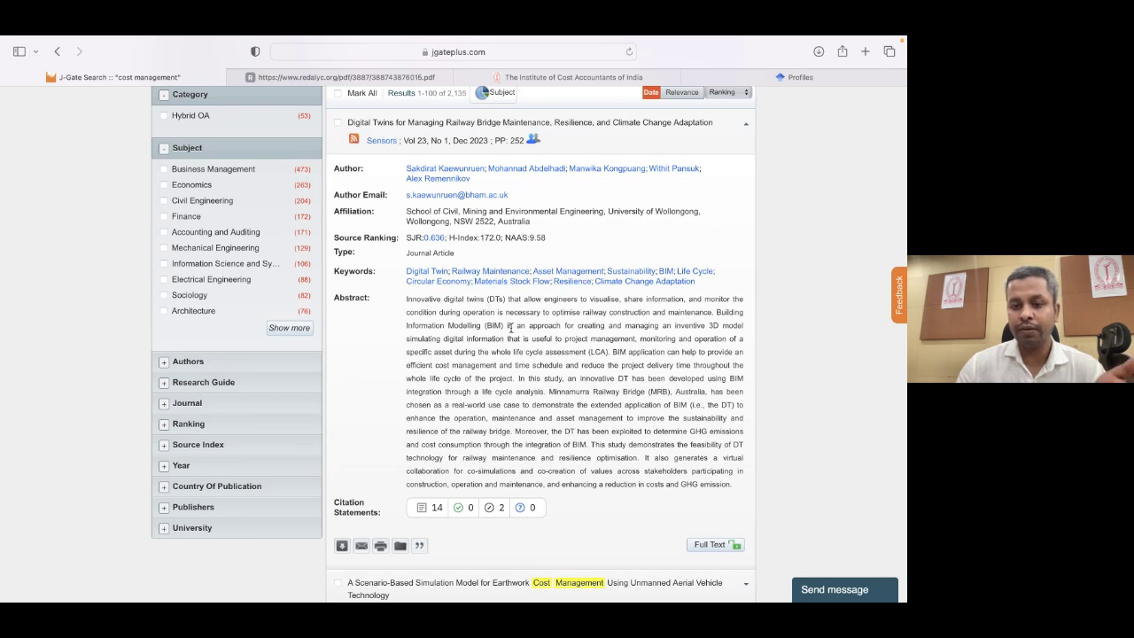
{"action": "scroll", "coordinate": [511, 327], "scroll_direction": "down", "scroll_amount": 2}
{"action": "scroll", "coordinate": [511, 328], "scroll_direction": "down", "scroll_amount": 1}
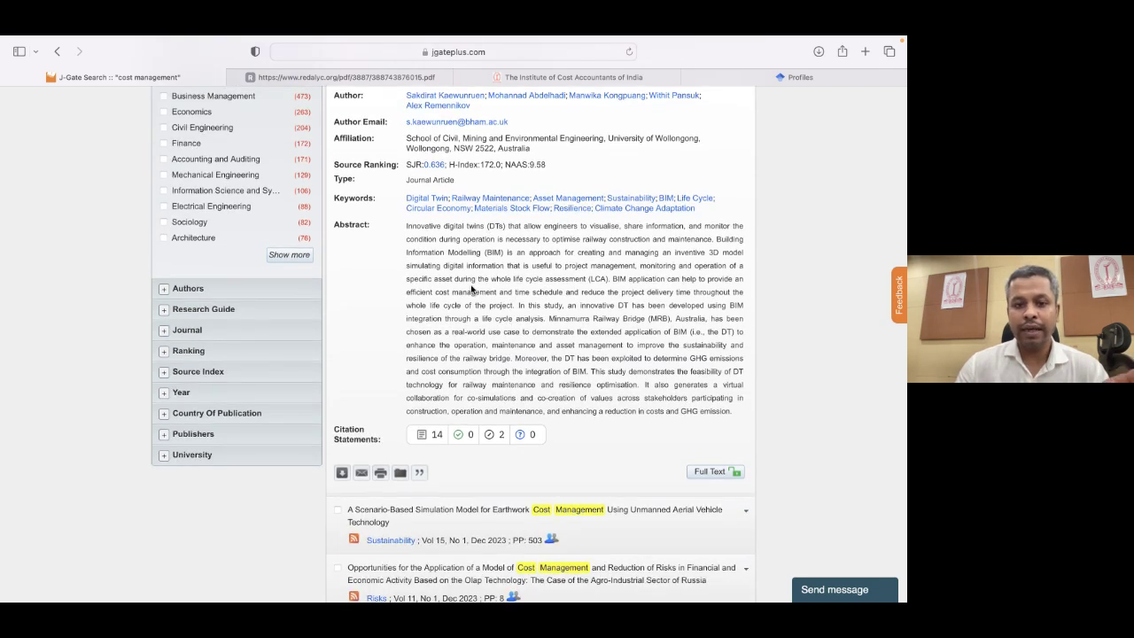
{"action": "scroll", "coordinate": [487, 251], "scroll_direction": "down", "scroll_amount": 5}
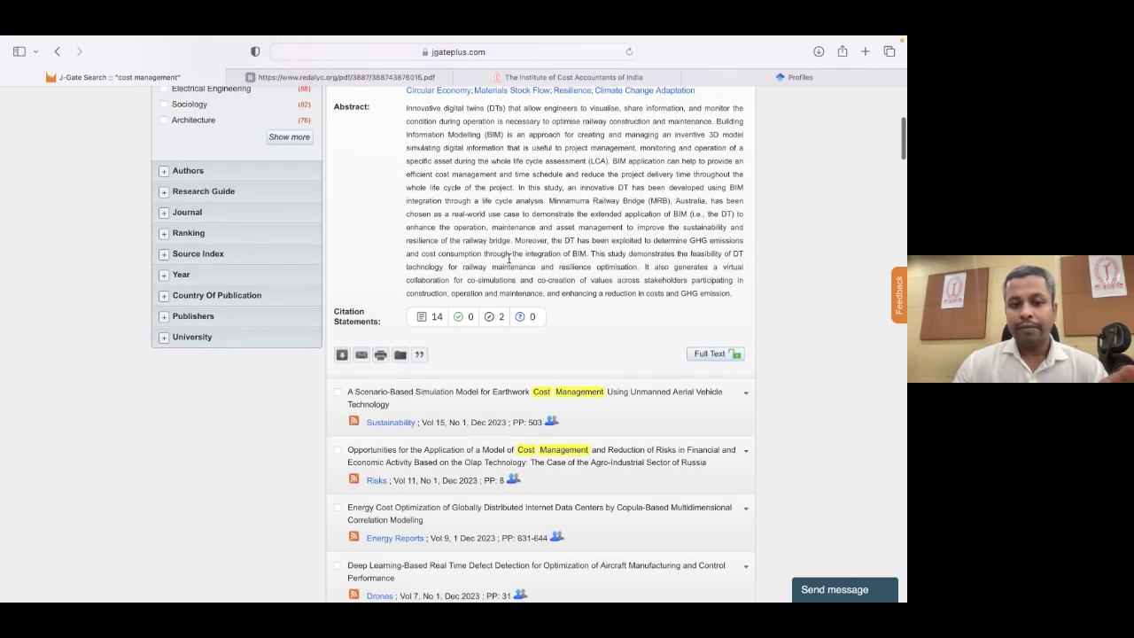
Check the full-text availability and citation statements of the railway bridge article and review its bibliographic details.
{"action": "mouse_move", "coordinate": [447, 325]}
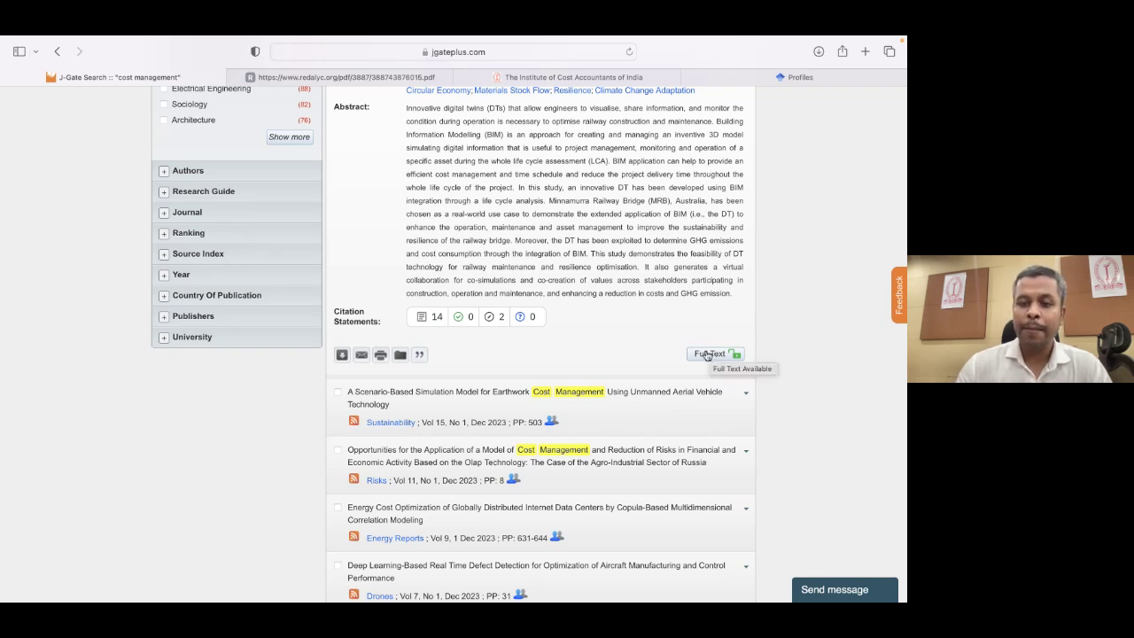
{"action": "scroll", "coordinate": [671, 339], "scroll_direction": "up", "scroll_amount": 1}
{"action": "scroll", "coordinate": [671, 334], "scroll_direction": "down", "scroll_amount": 3}
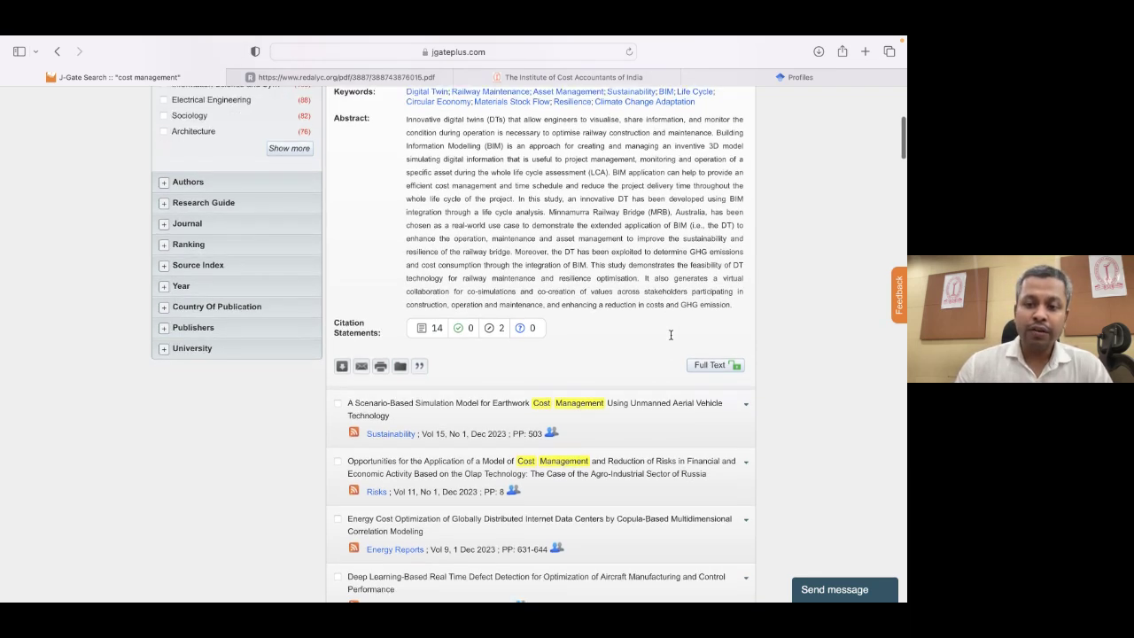
{"action": "scroll", "coordinate": [736, 315], "scroll_direction": "up", "scroll_amount": 10}
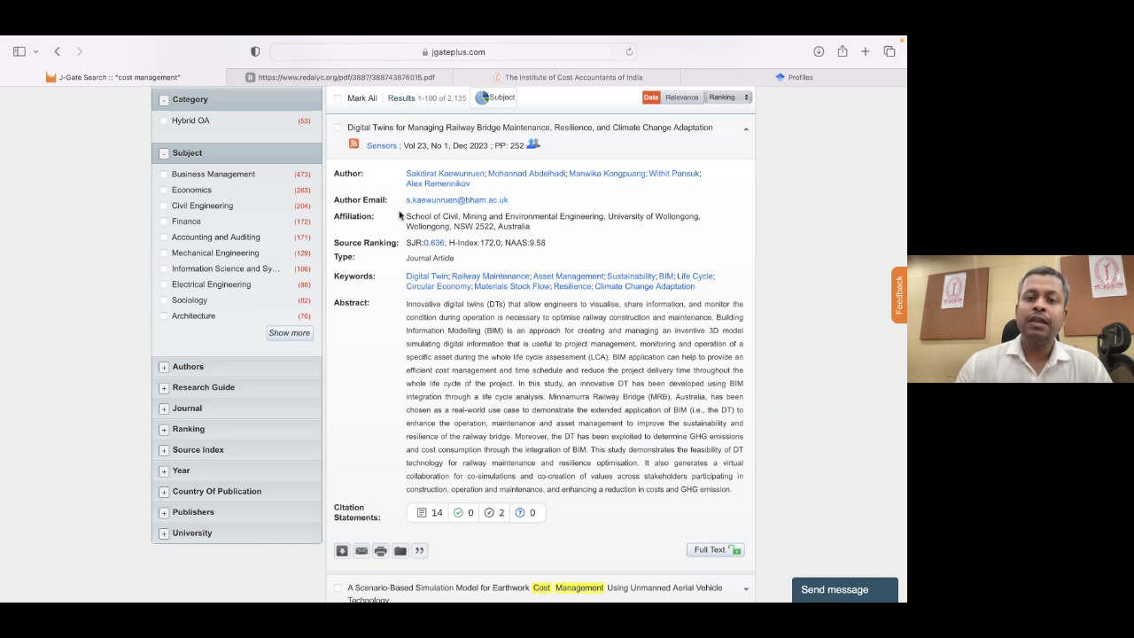
{"action": "scroll", "coordinate": [546, 250], "scroll_direction": "down", "scroll_amount": 5}
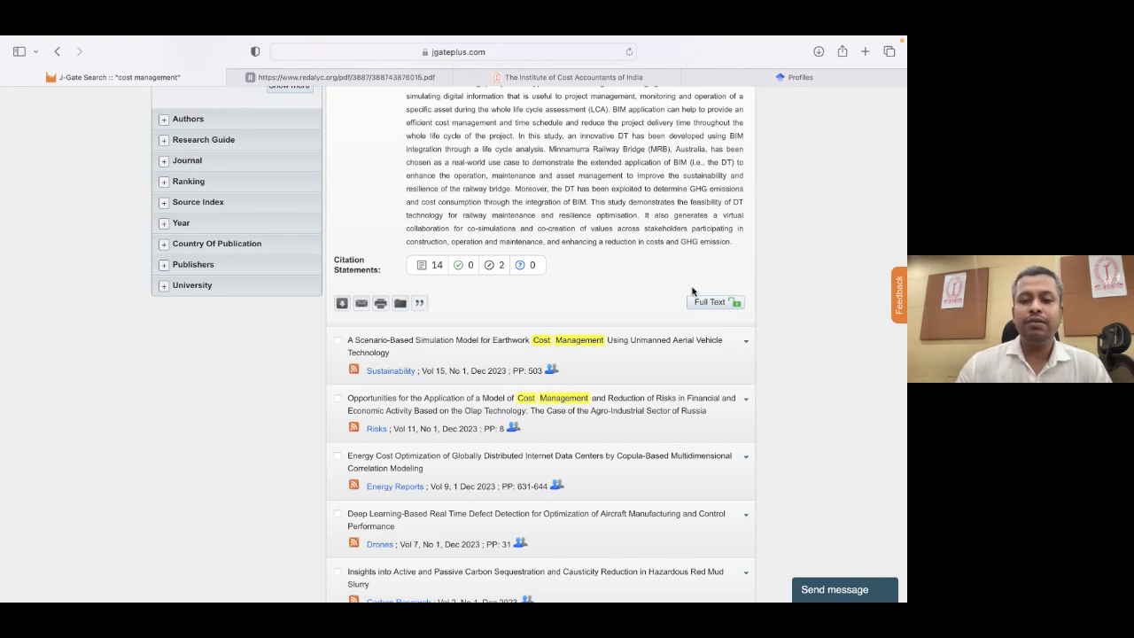
{"action": "scroll", "coordinate": [693, 291], "scroll_direction": "up", "scroll_amount": 1}
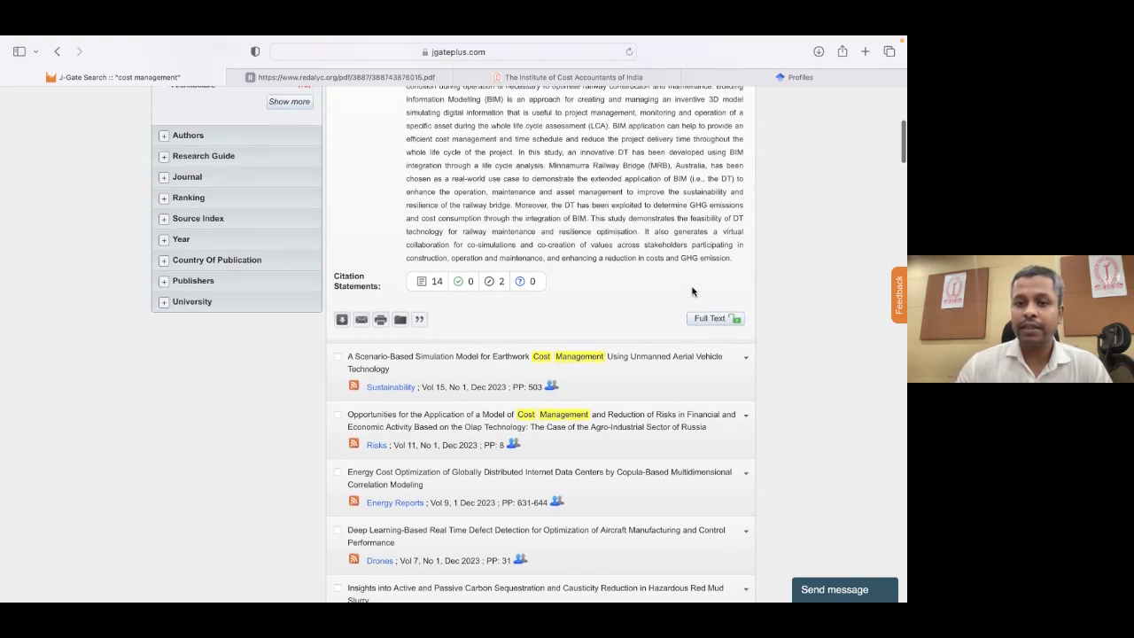
{"action": "scroll", "coordinate": [693, 291], "scroll_direction": "up", "scroll_amount": 5}
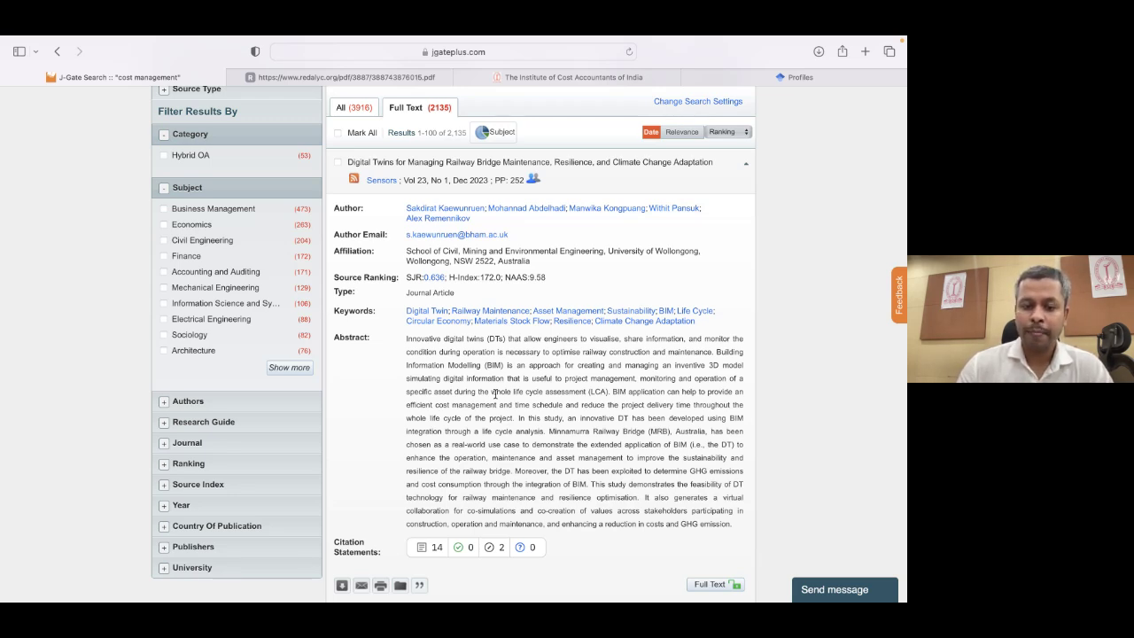
Open the scite citation report of the railway bridge article from its citation statements, view it and return to the J-Gate results.
{"action": "scroll", "coordinate": [495, 393], "scroll_direction": "down", "scroll_amount": 4}
{"action": "mouse_move", "coordinate": [433, 387]}
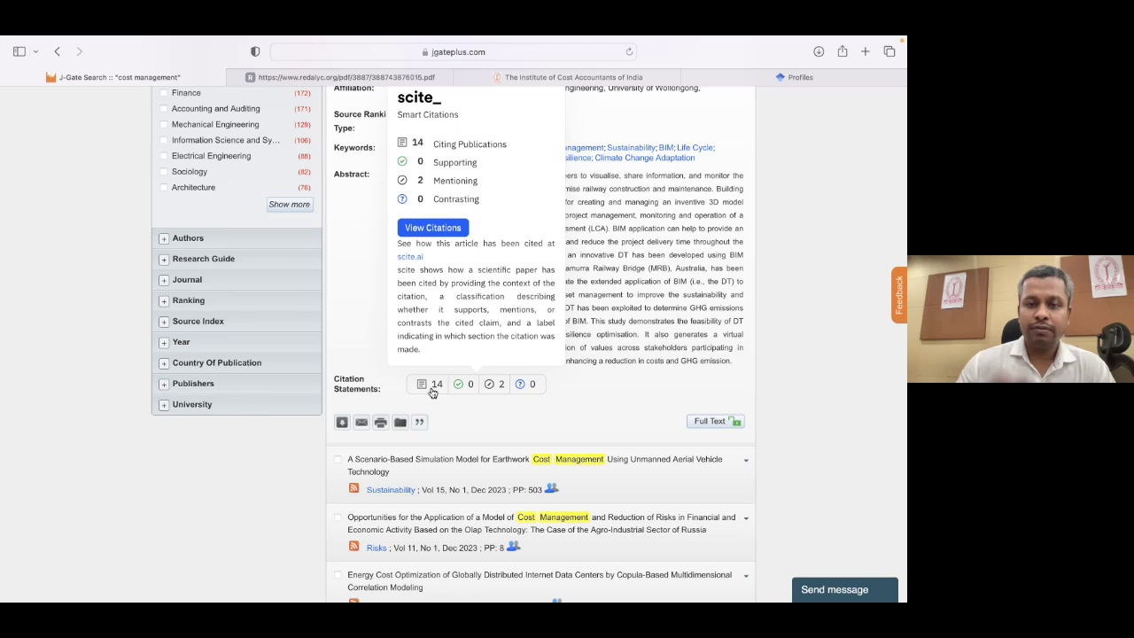
{"action": "left_click", "coordinate": [432, 387]}
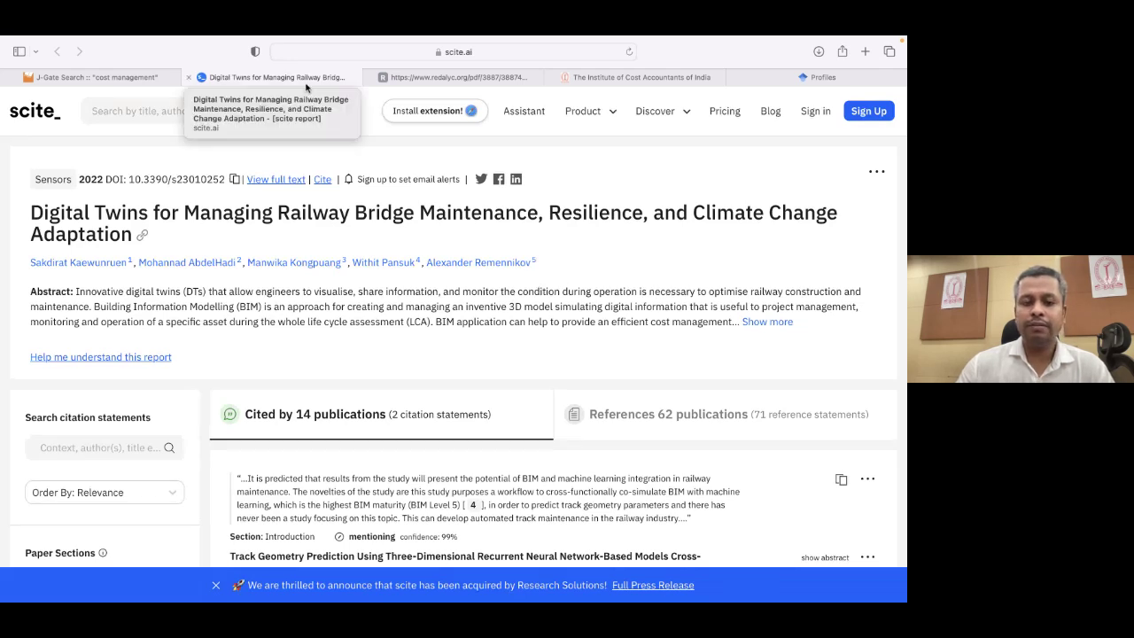
{"action": "mouse_move", "coordinate": [116, 80]}
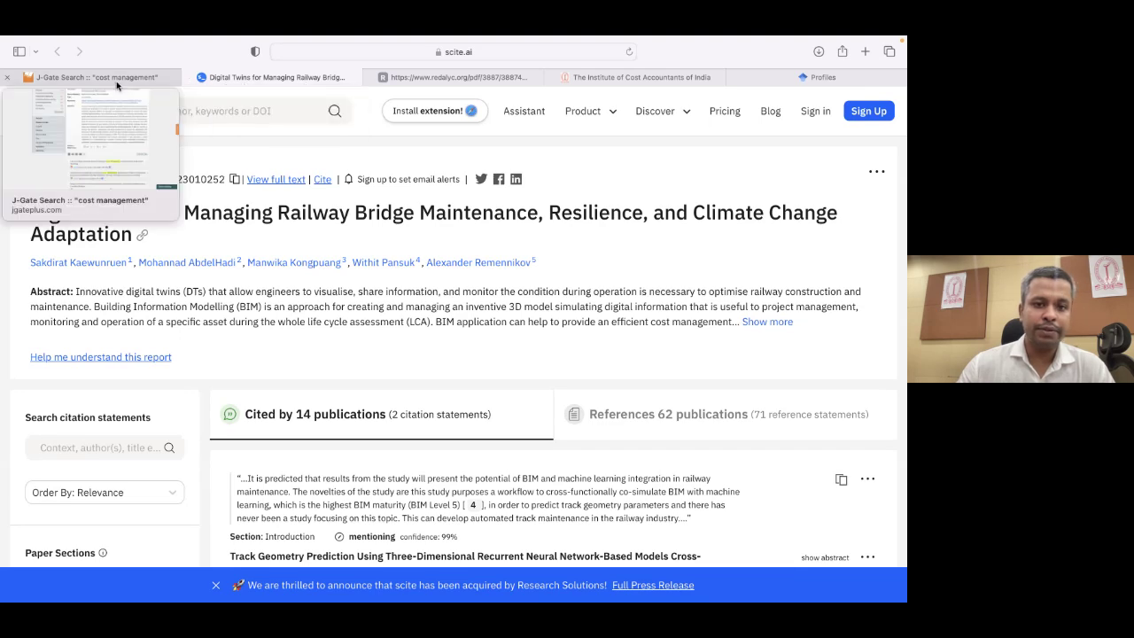
{"action": "left_click", "coordinate": [116, 81]}
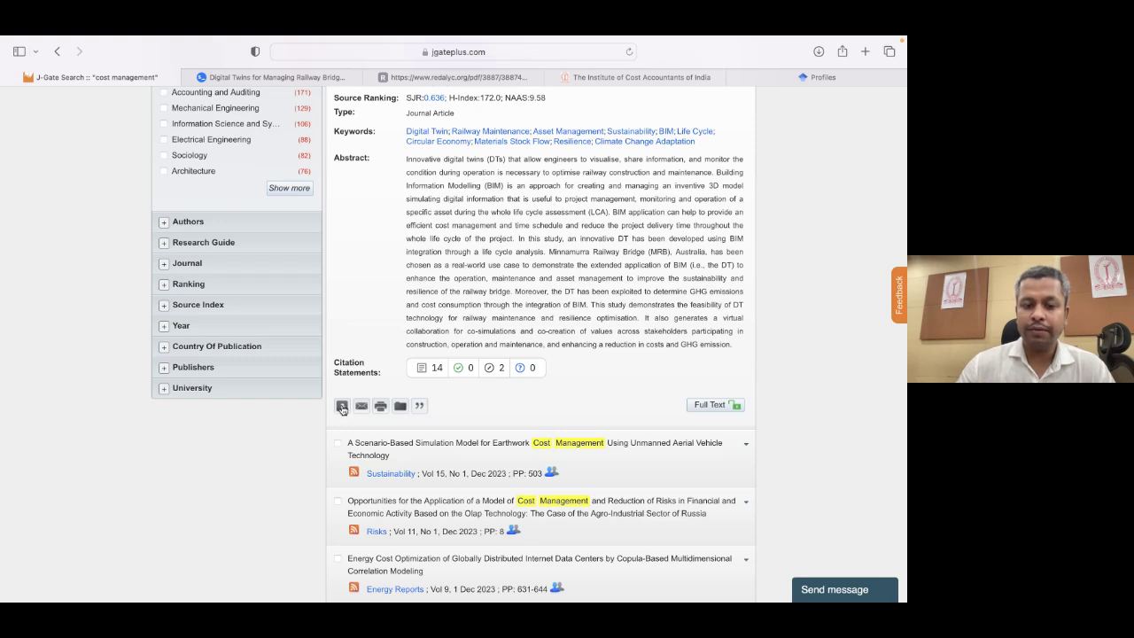
Collapse the railway bridge article's details and look over the full-text result list.
{"action": "scroll", "coordinate": [378, 352], "scroll_direction": "up", "scroll_amount": 5}
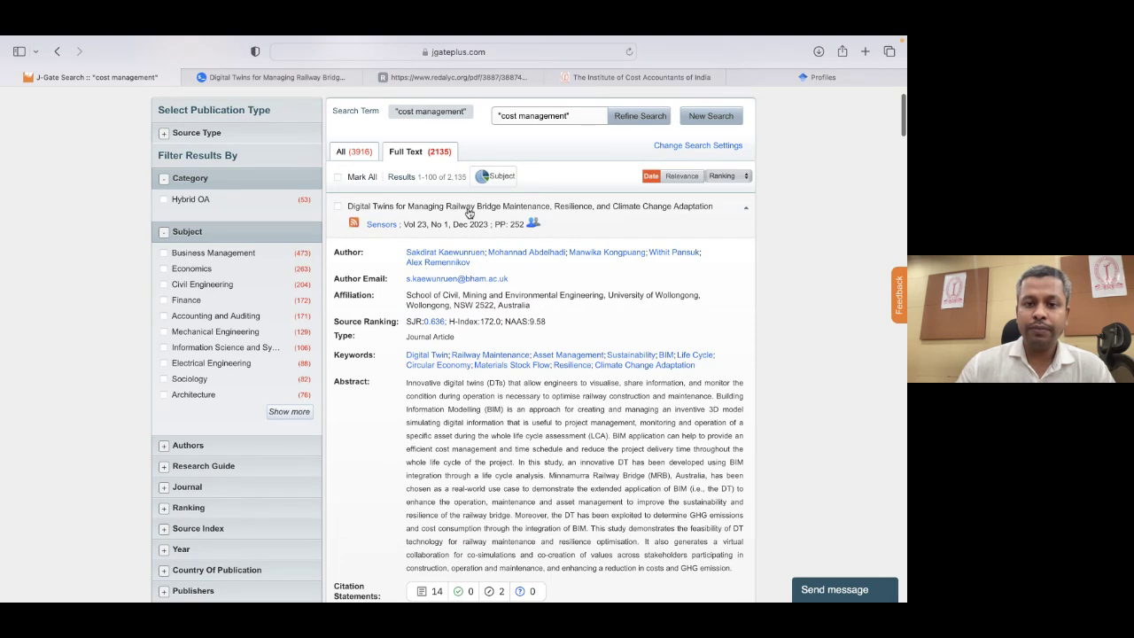
{"action": "left_click", "coordinate": [470, 212]}
{"action": "scroll", "coordinate": [465, 266], "scroll_direction": "down", "scroll_amount": 15}
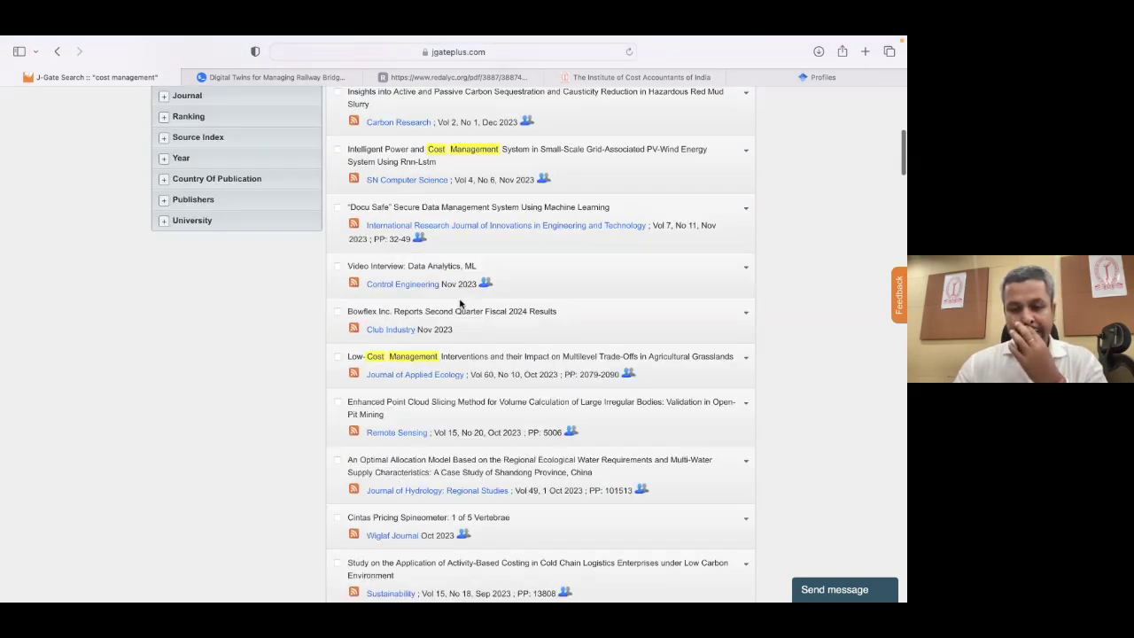
{"action": "scroll", "coordinate": [460, 304], "scroll_direction": "up", "scroll_amount": 15}
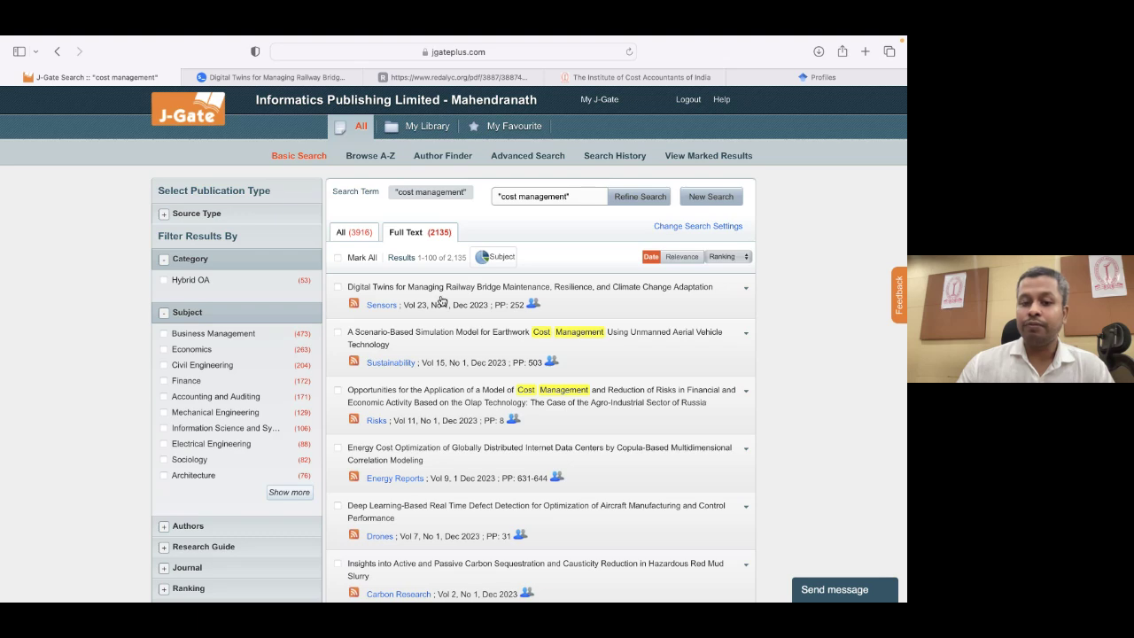
Reopen the railway bridge article's details and look through its abstract, citation statements and available article actions.
{"action": "left_click", "coordinate": [476, 295]}
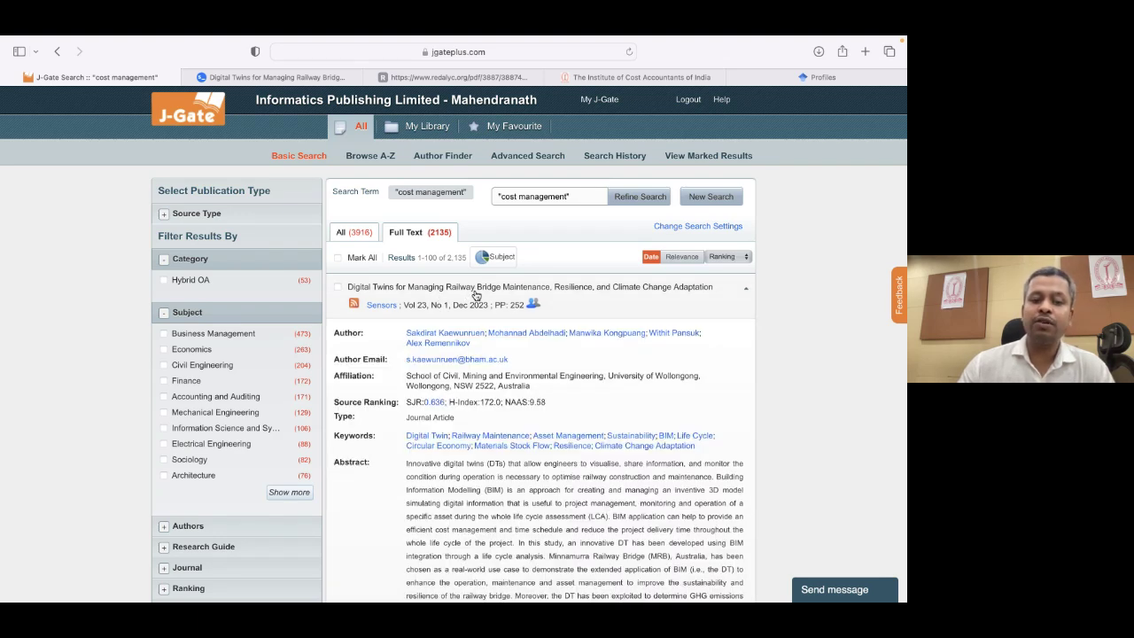
{"action": "left_click", "coordinate": [476, 295]}
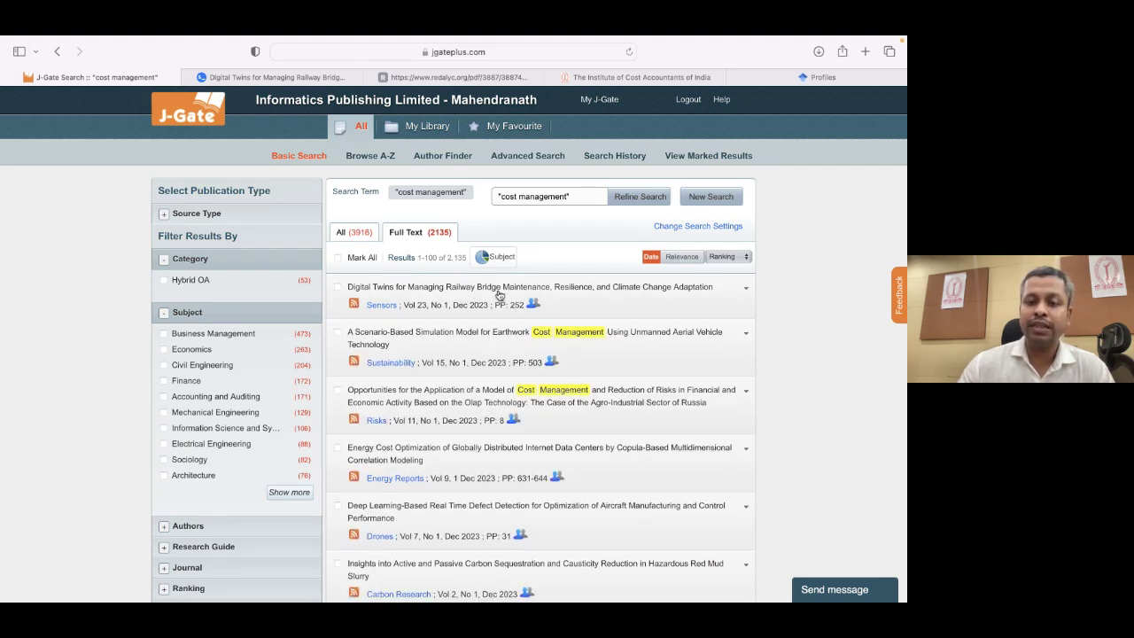
{"action": "left_click", "coordinate": [499, 295]}
{"action": "scroll", "coordinate": [498, 295], "scroll_direction": "down", "scroll_amount": 5}
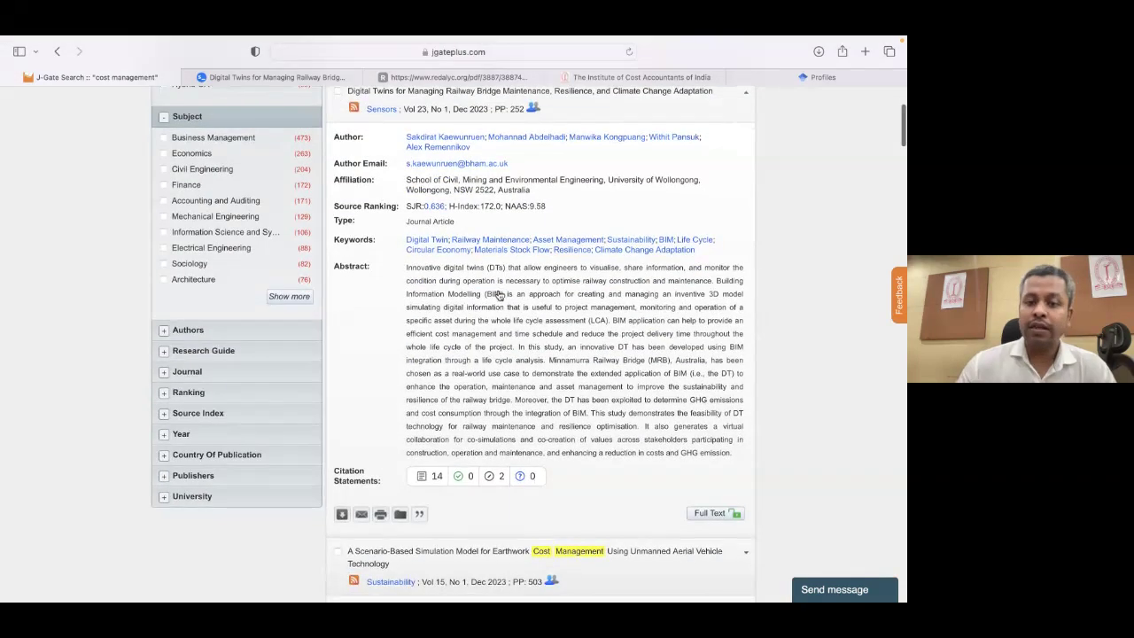
{"action": "scroll", "coordinate": [498, 289], "scroll_direction": "down", "scroll_amount": 5}
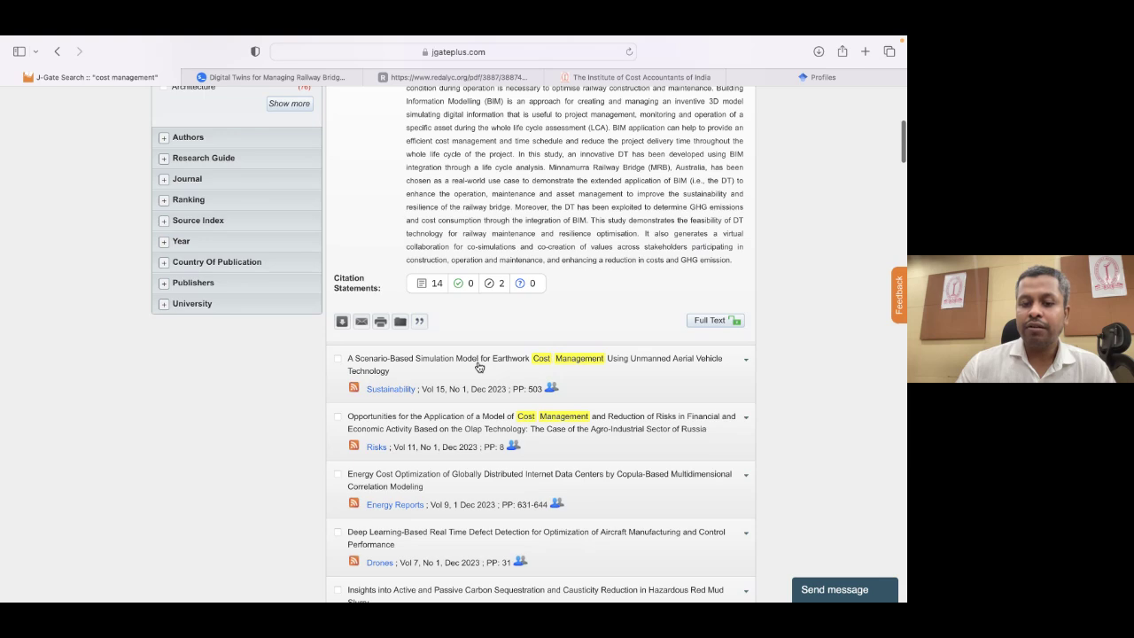
Expand the article on a scenario-based simulation model for earthwork cost management, read its abstract and details, and collapse it again.
{"action": "left_click", "coordinate": [479, 363]}
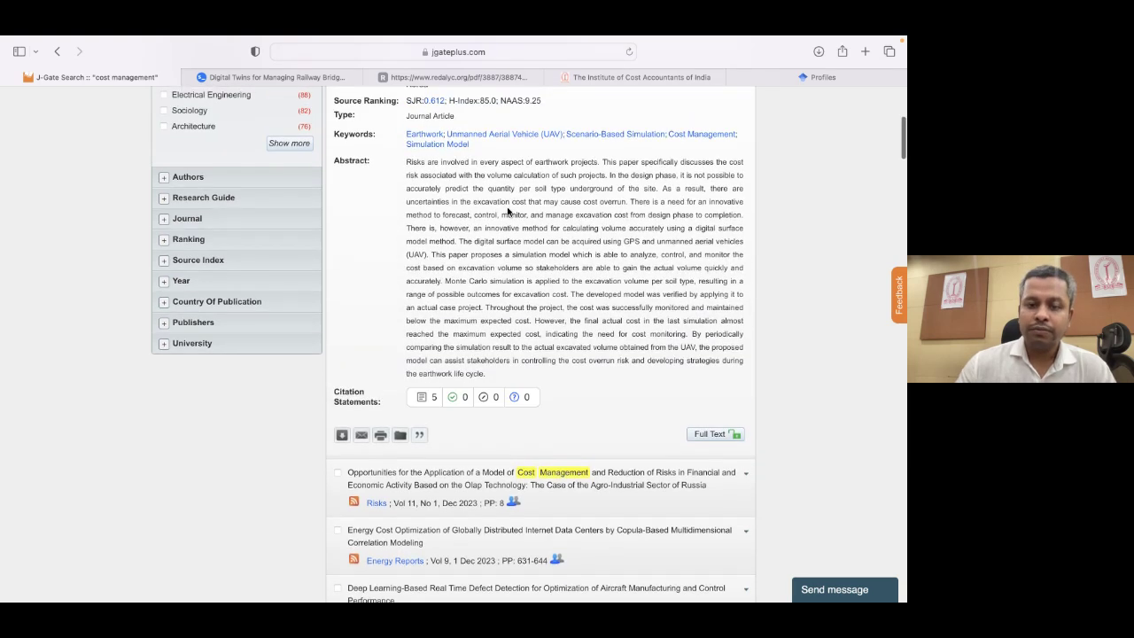
{"action": "scroll", "coordinate": [481, 278], "scroll_direction": "up", "scroll_amount": 5}
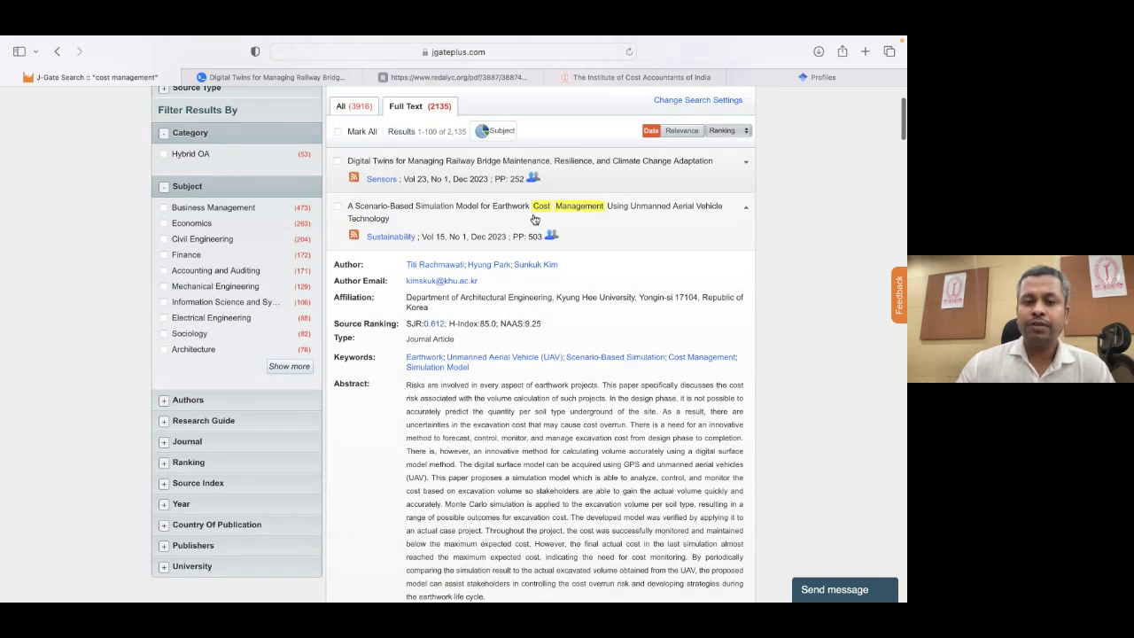
{"action": "left_click", "coordinate": [535, 220]}
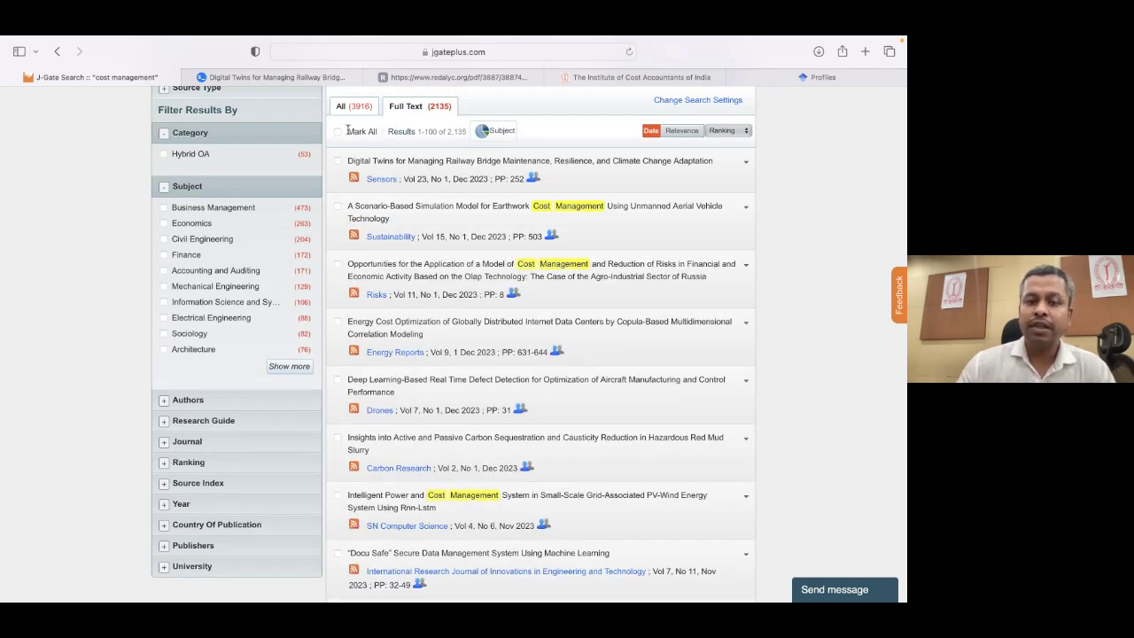
Mark all full-text results on the current page, clear the marks again and look over the list.
{"action": "left_click", "coordinate": [337, 133]}
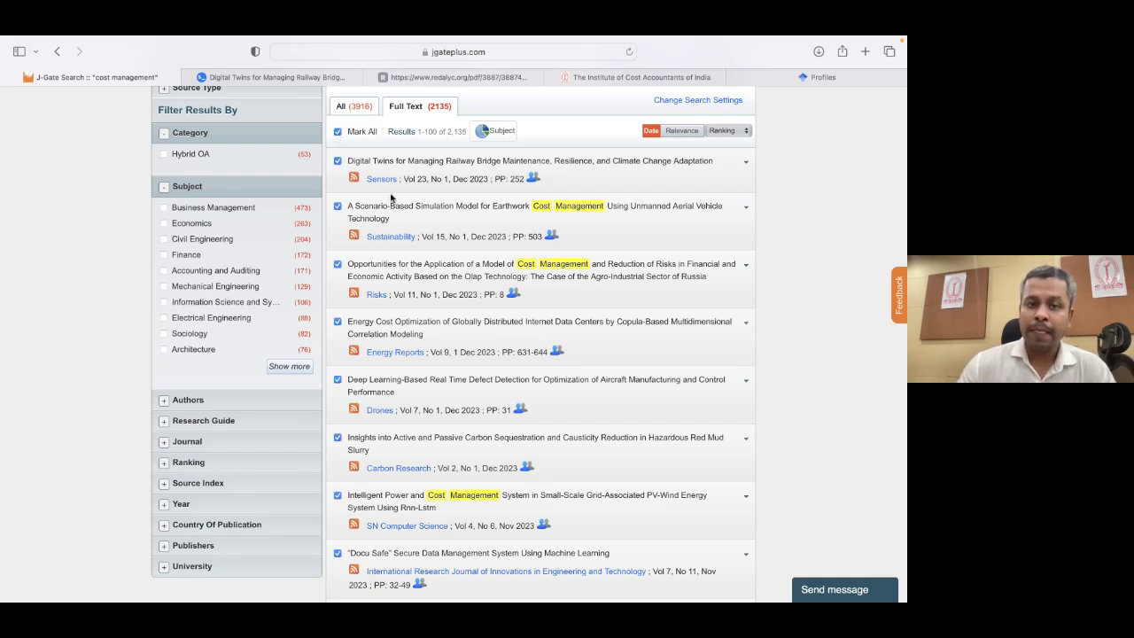
{"action": "left_click", "coordinate": [337, 132]}
{"action": "scroll", "coordinate": [364, 283], "scroll_direction": "down", "scroll_amount": 5}
{"action": "scroll", "coordinate": [360, 257], "scroll_direction": "up", "scroll_amount": 7}
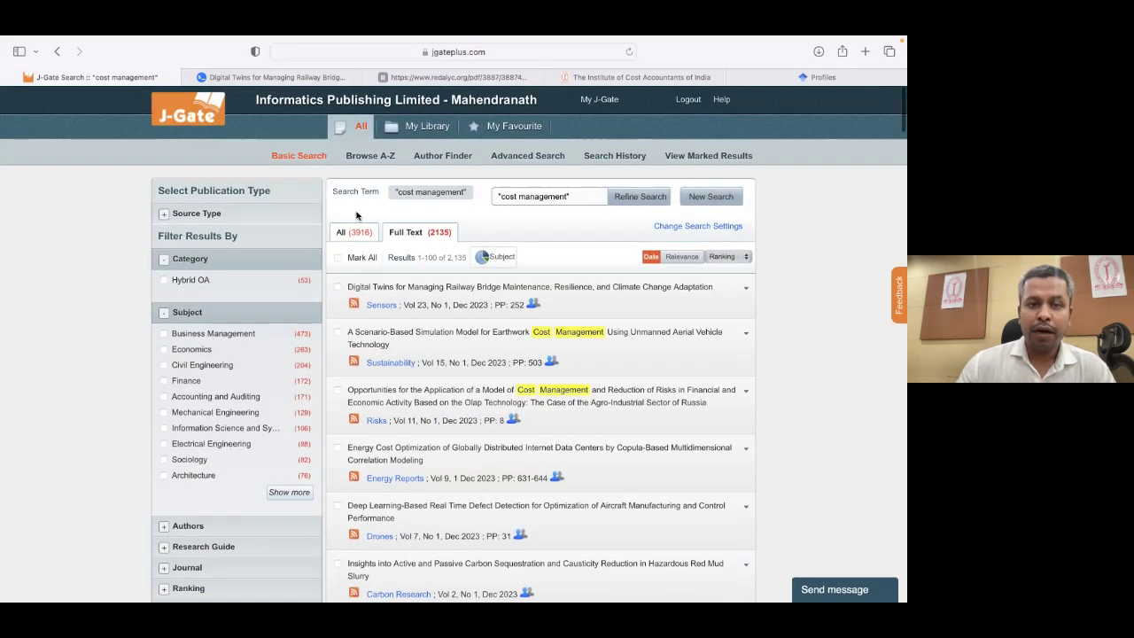
Mark all full-text "cost management" results on the current page and open the list of marked results.
{"action": "left_click", "coordinate": [337, 257]}
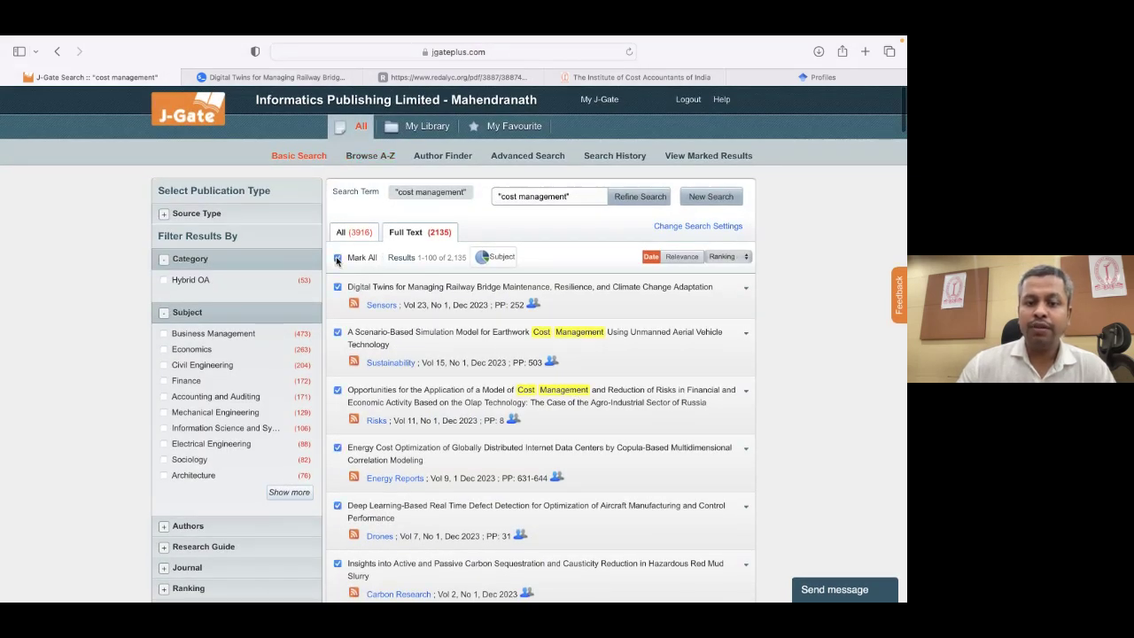
{"action": "scroll", "coordinate": [408, 335], "scroll_direction": "down", "scroll_amount": 2}
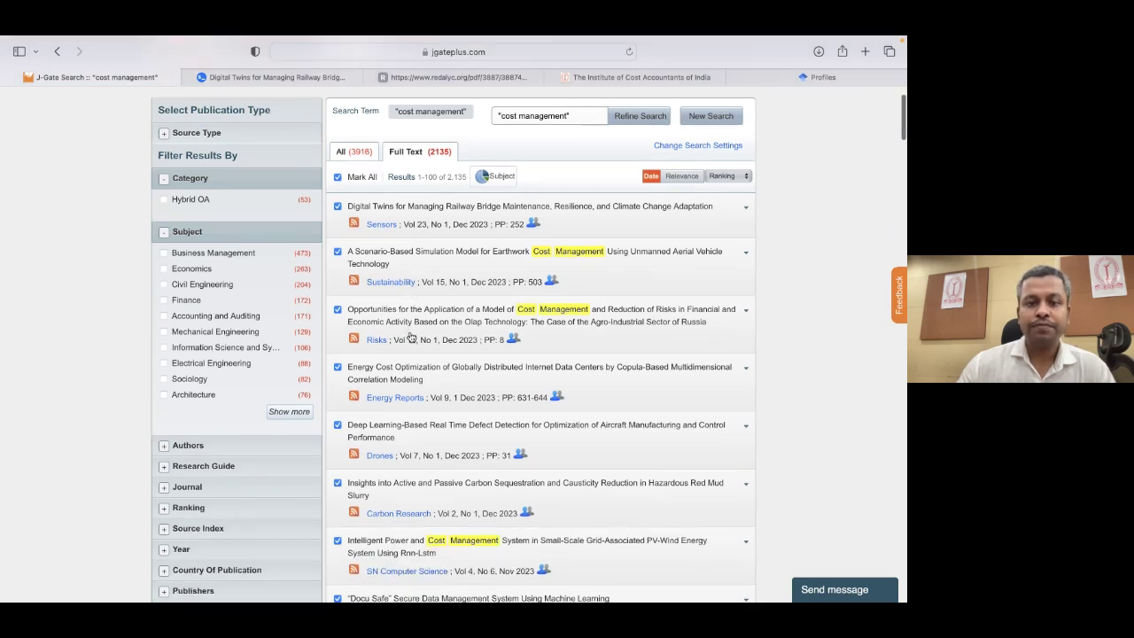
{"action": "scroll", "coordinate": [410, 336], "scroll_direction": "up", "scroll_amount": 2}
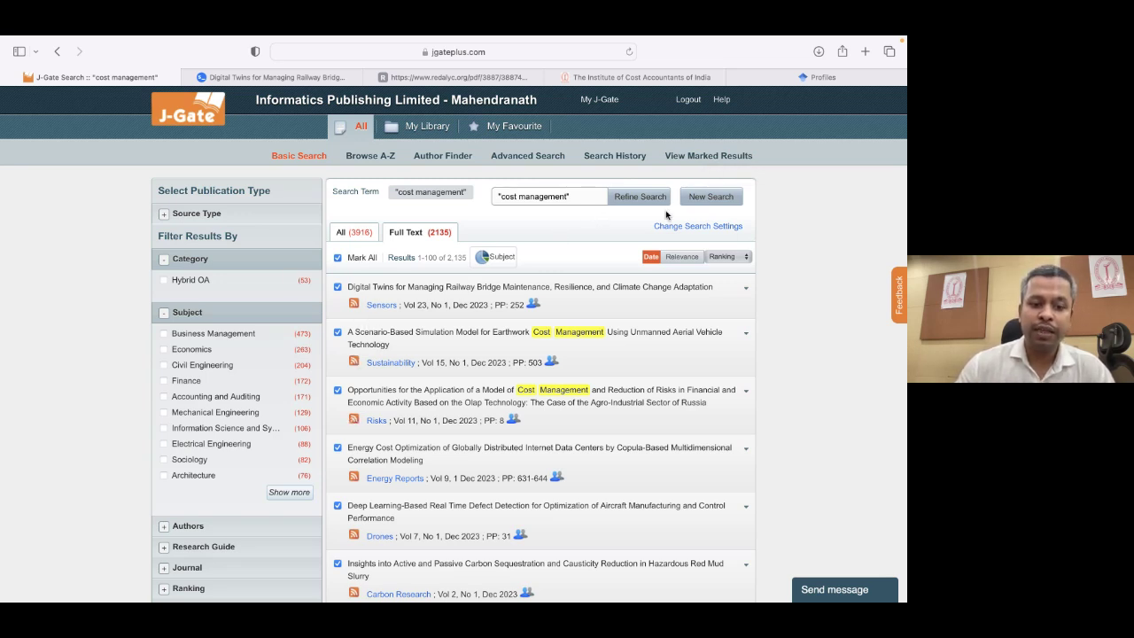
{"action": "left_click", "coordinate": [701, 157]}
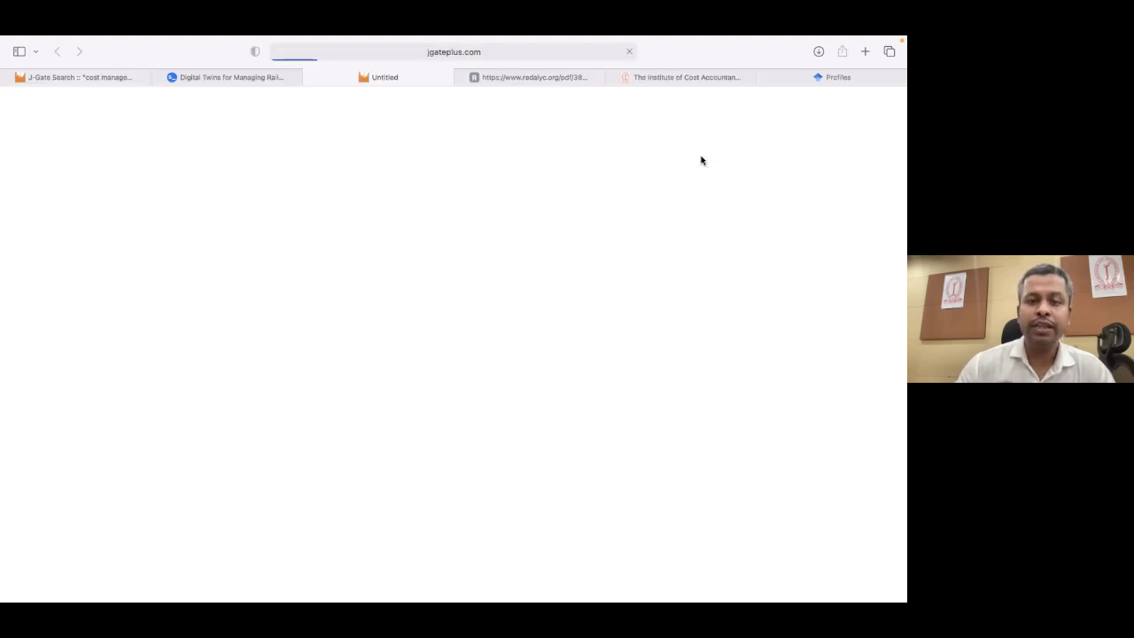
Review the marked "cost management" records on the preview page and select all of them.
{"action": "scroll", "coordinate": [353, 246], "scroll_direction": "down", "scroll_amount": 10}
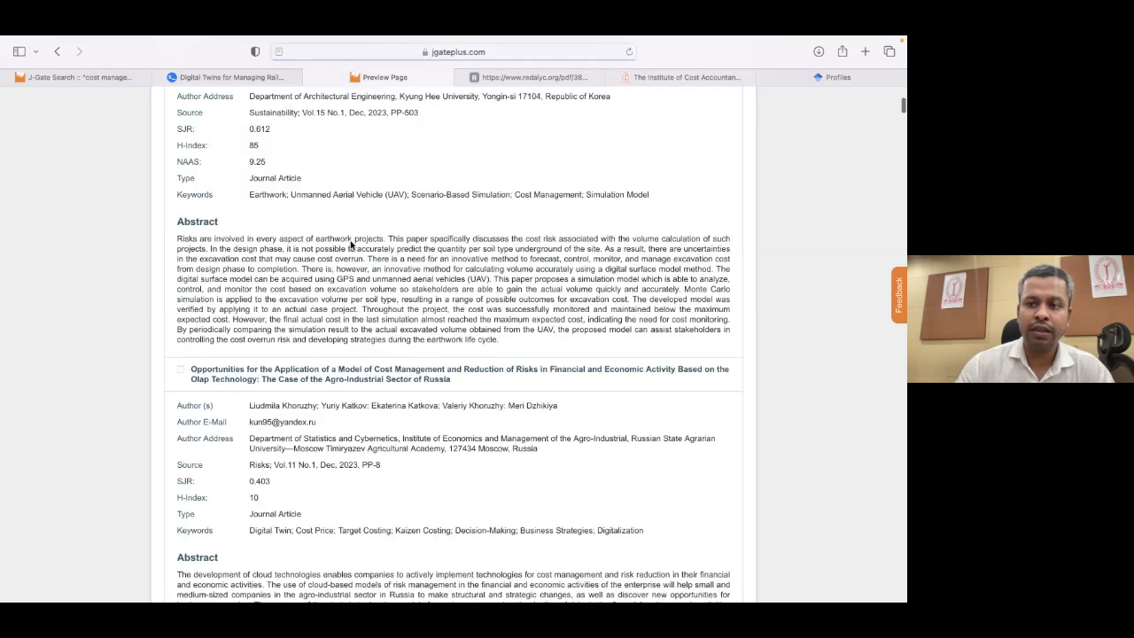
{"action": "scroll", "coordinate": [351, 245], "scroll_direction": "down", "scroll_amount": 4}
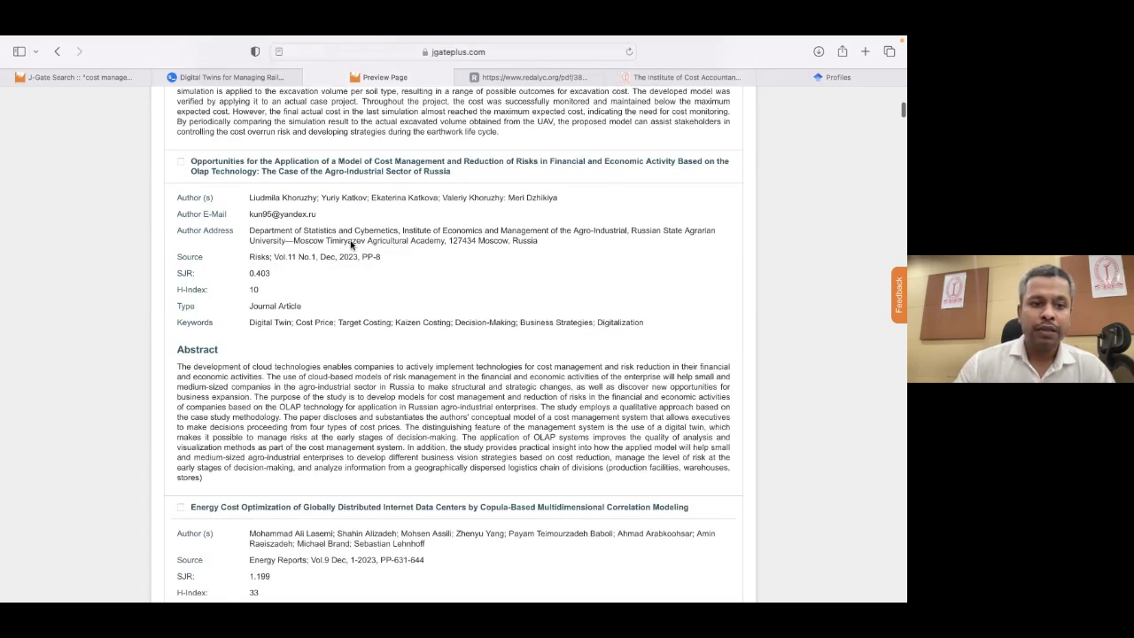
{"action": "scroll", "coordinate": [351, 246], "scroll_direction": "up", "scroll_amount": 15}
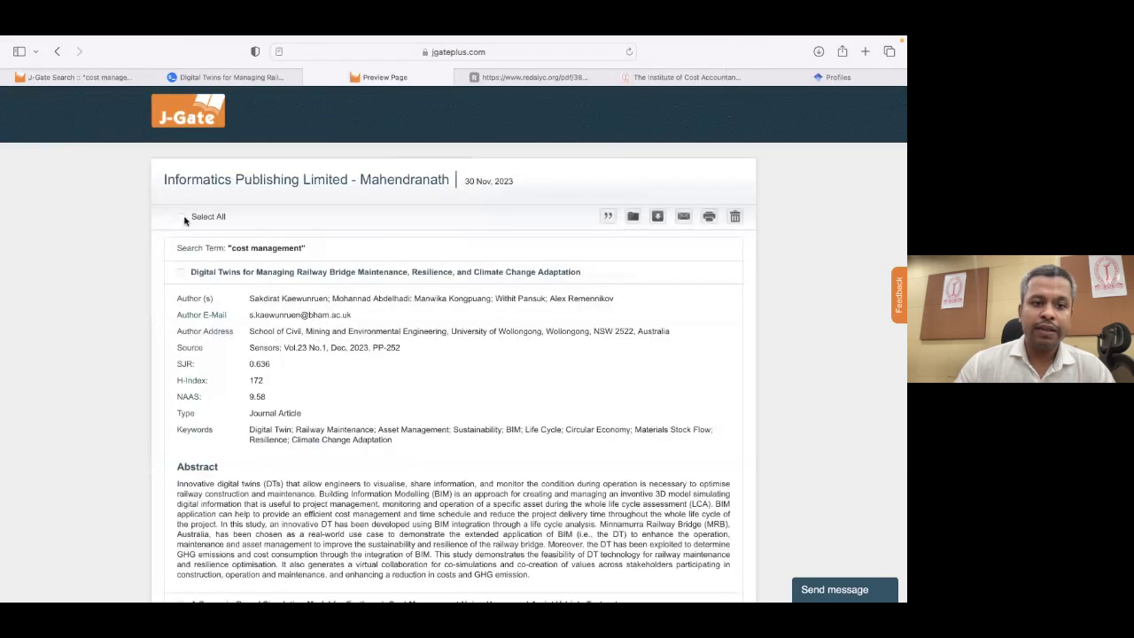
{"action": "left_click", "coordinate": [182, 217]}
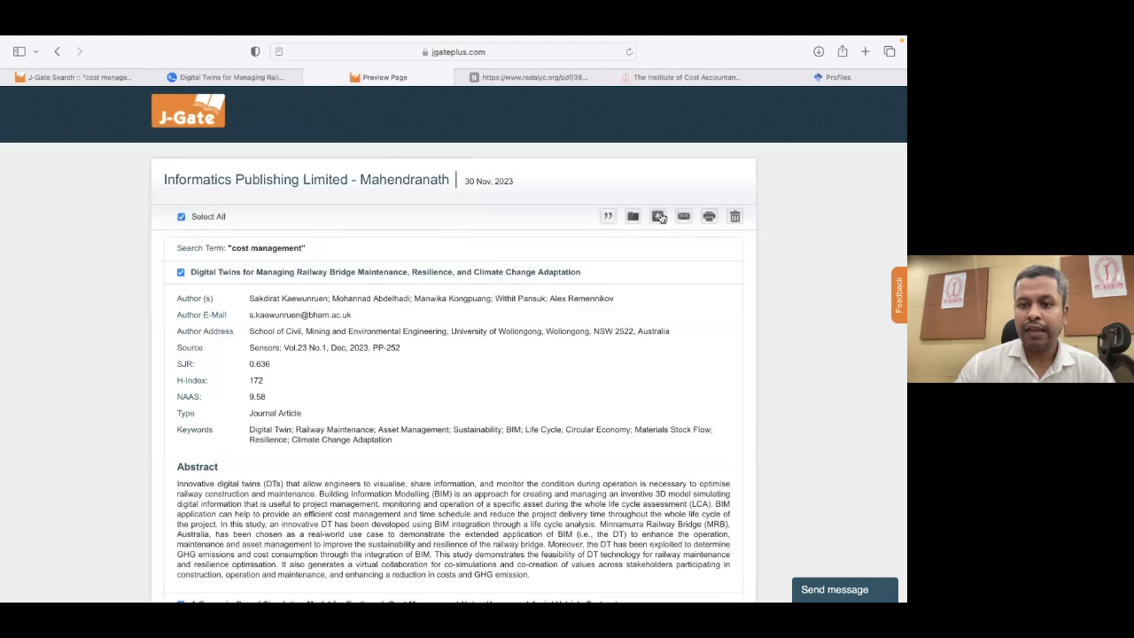
View the file formats for downloading the selected citations, choose PDF, and close the dialog without downloading.
{"action": "left_click", "coordinate": [658, 217]}
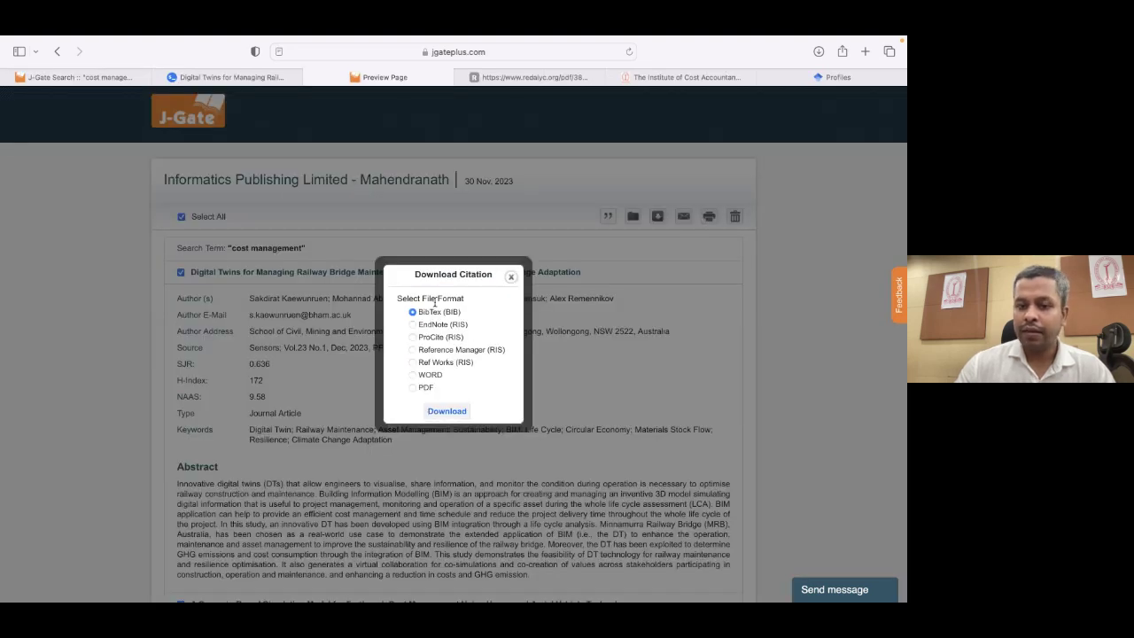
{"action": "left_click", "coordinate": [412, 387]}
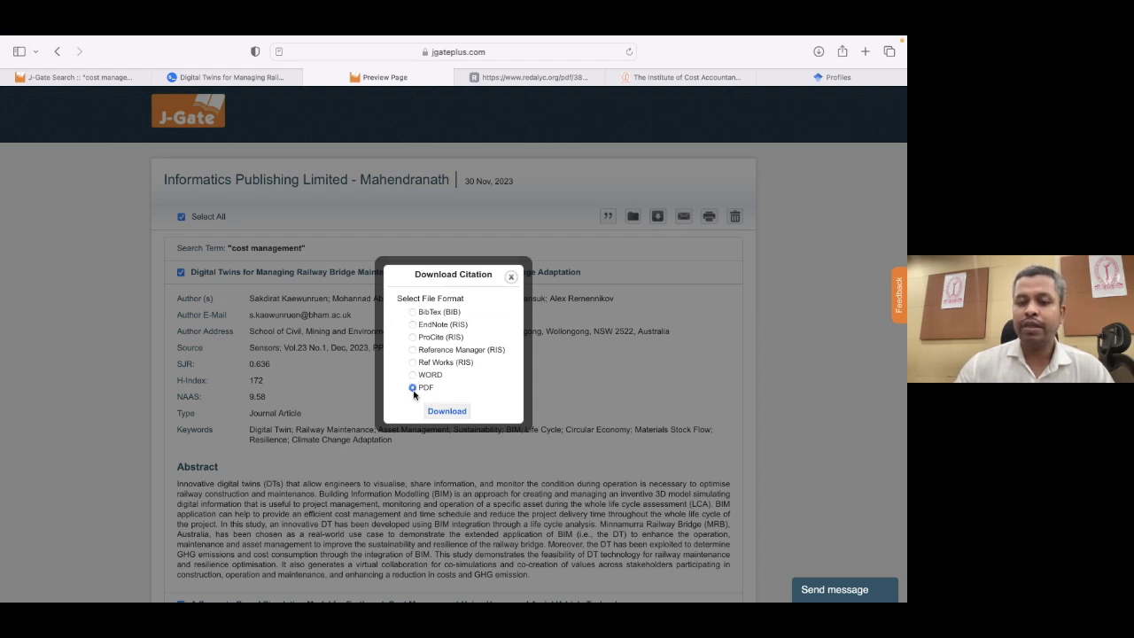
{"action": "left_click", "coordinate": [511, 278]}
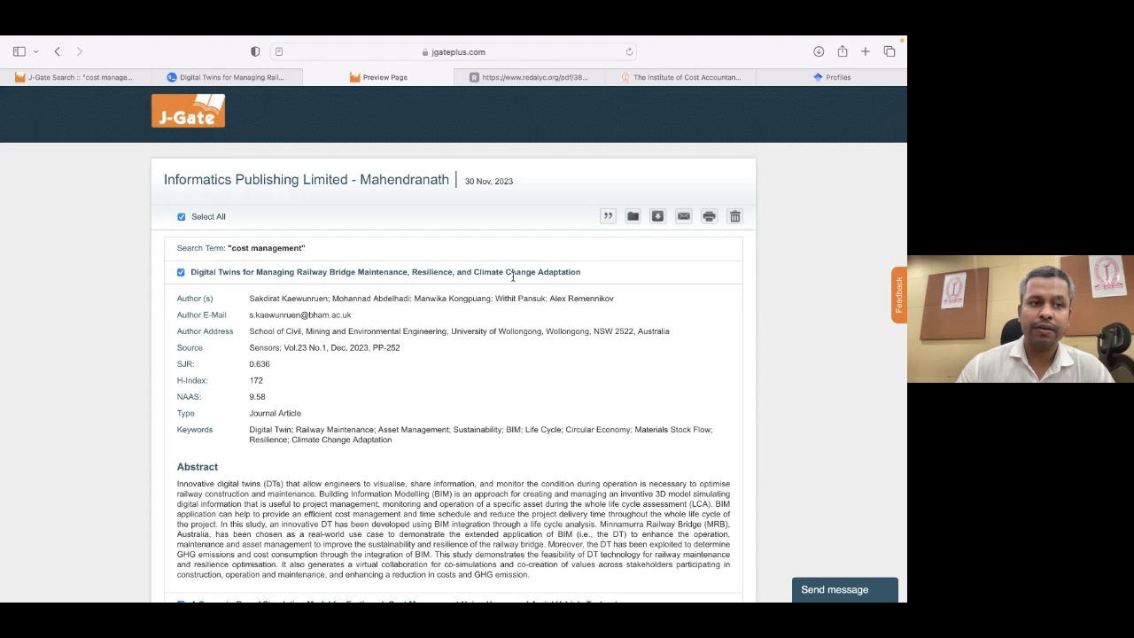
Return to the "cost management" search results and unmark all the listed records.
{"action": "left_click", "coordinate": [84, 77]}
{"action": "left_click", "coordinate": [337, 258]}
{"action": "scroll", "coordinate": [111, 298], "scroll_direction": "down", "scroll_amount": 2}
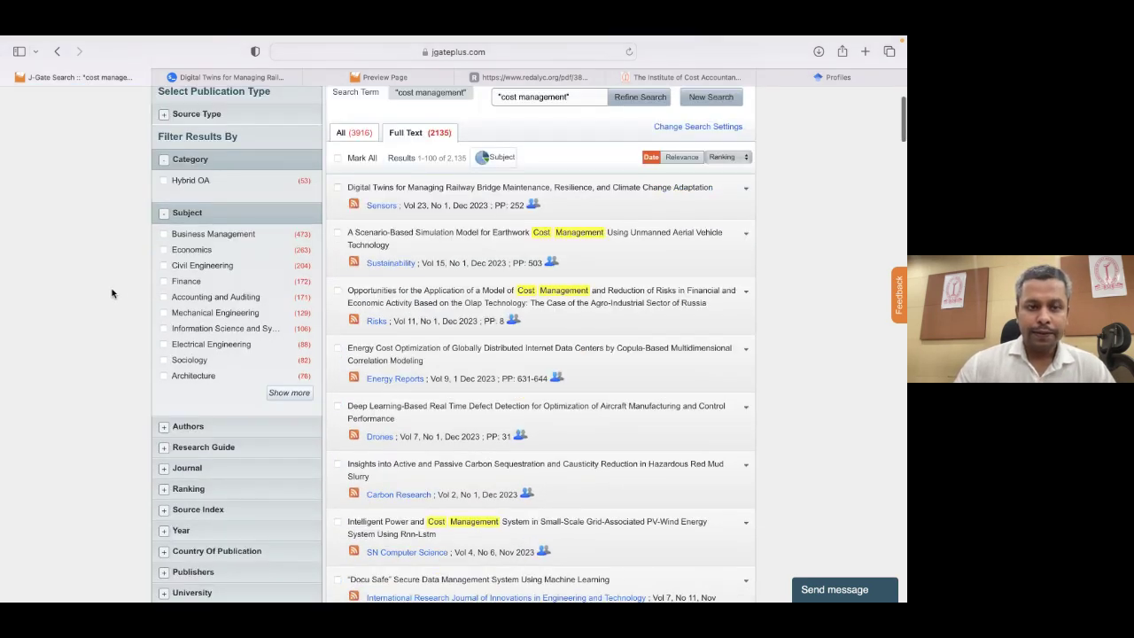
Expand the Subject filter to its full list of subjects, look through it, and collapse it.
{"action": "left_click", "coordinate": [163, 213]}
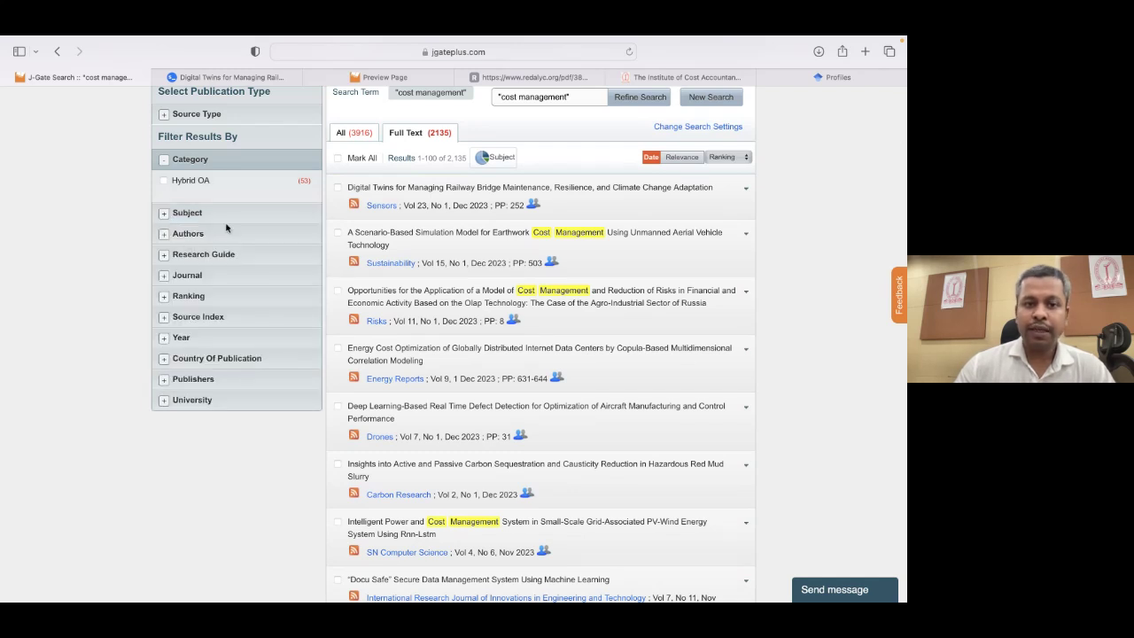
{"action": "left_click", "coordinate": [165, 218]}
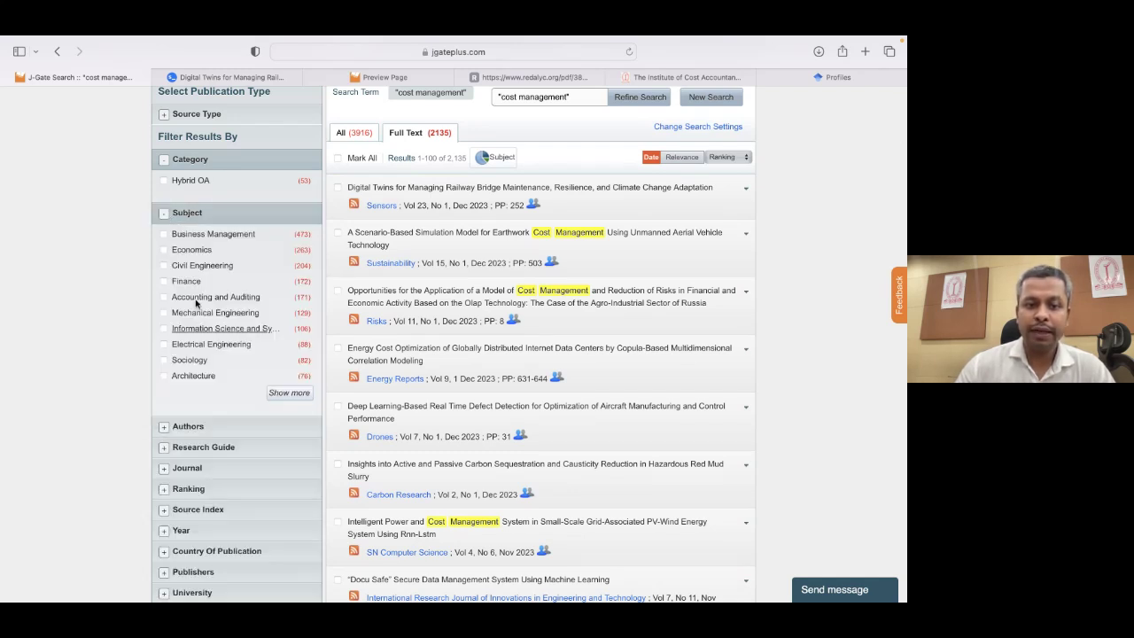
{"action": "left_click", "coordinate": [289, 393]}
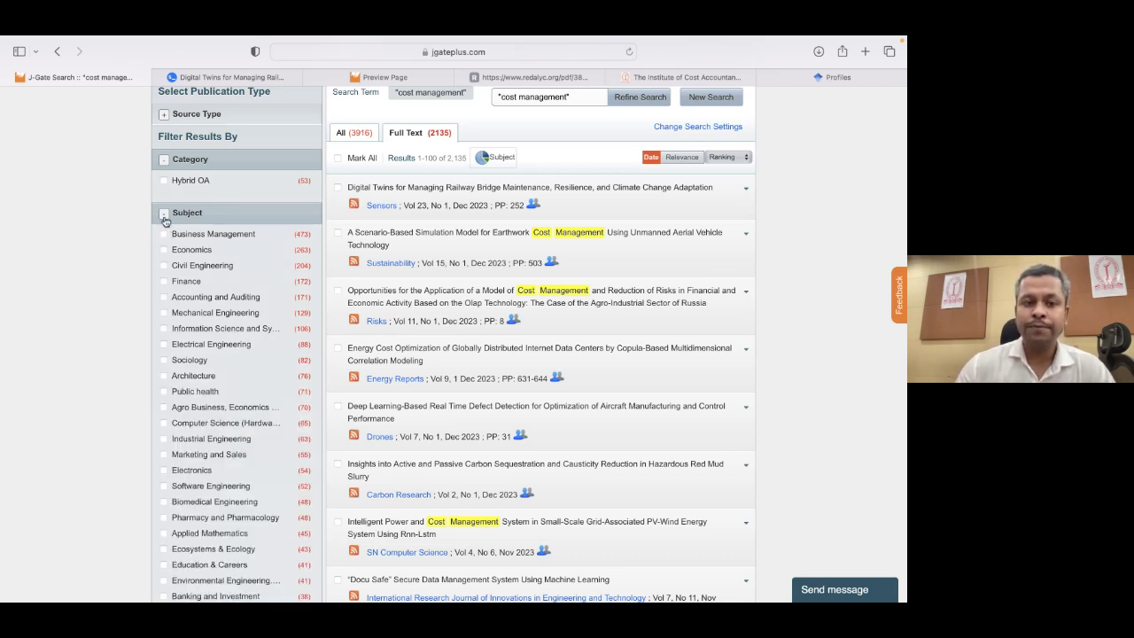
{"action": "scroll", "coordinate": [151, 236], "scroll_direction": "down", "scroll_amount": 2}
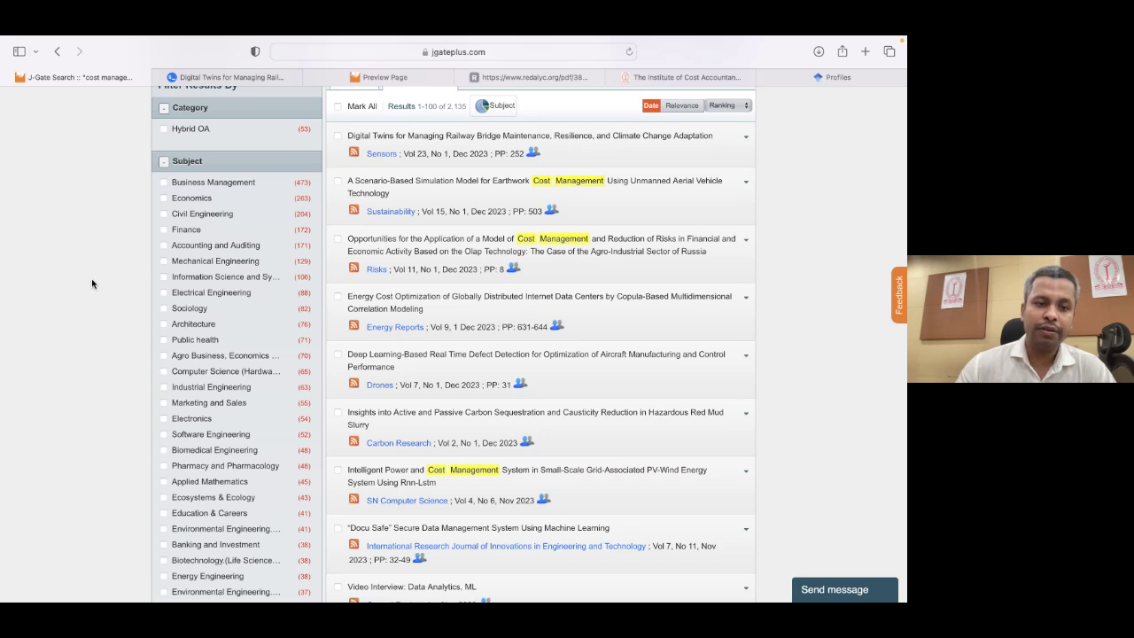
{"action": "left_click", "coordinate": [164, 163]}
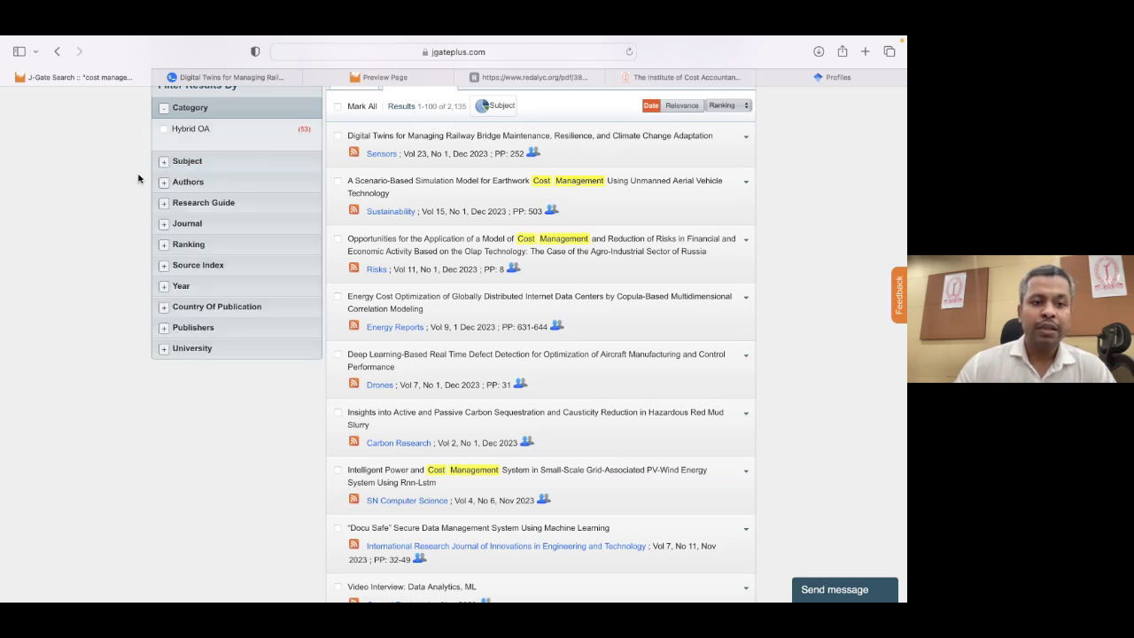
Expand the Authors filter and look over the authors with their article counts.
{"action": "scroll", "coordinate": [139, 177], "scroll_direction": "down", "scroll_amount": 1}
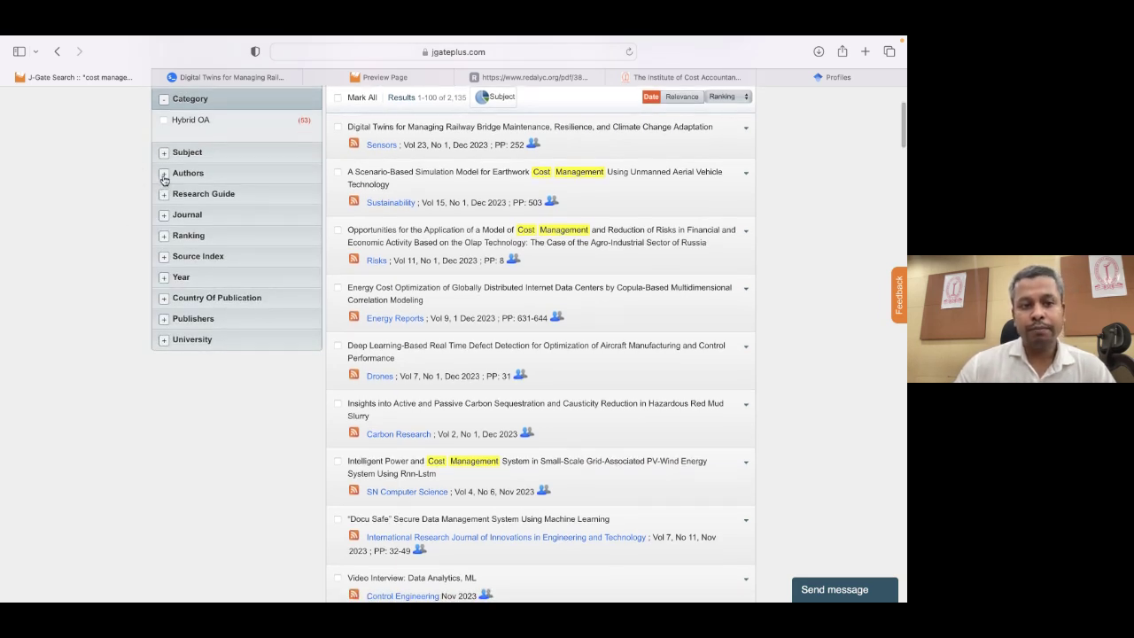
{"action": "left_click", "coordinate": [166, 175]}
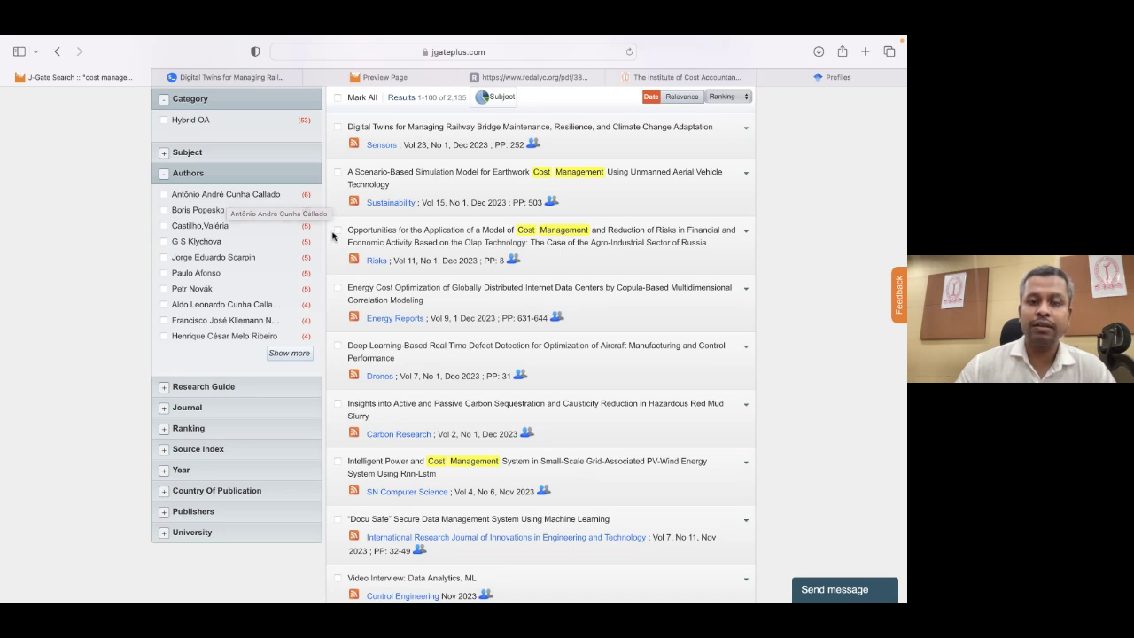
{"action": "scroll", "coordinate": [434, 237], "scroll_direction": "up", "scroll_amount": 4}
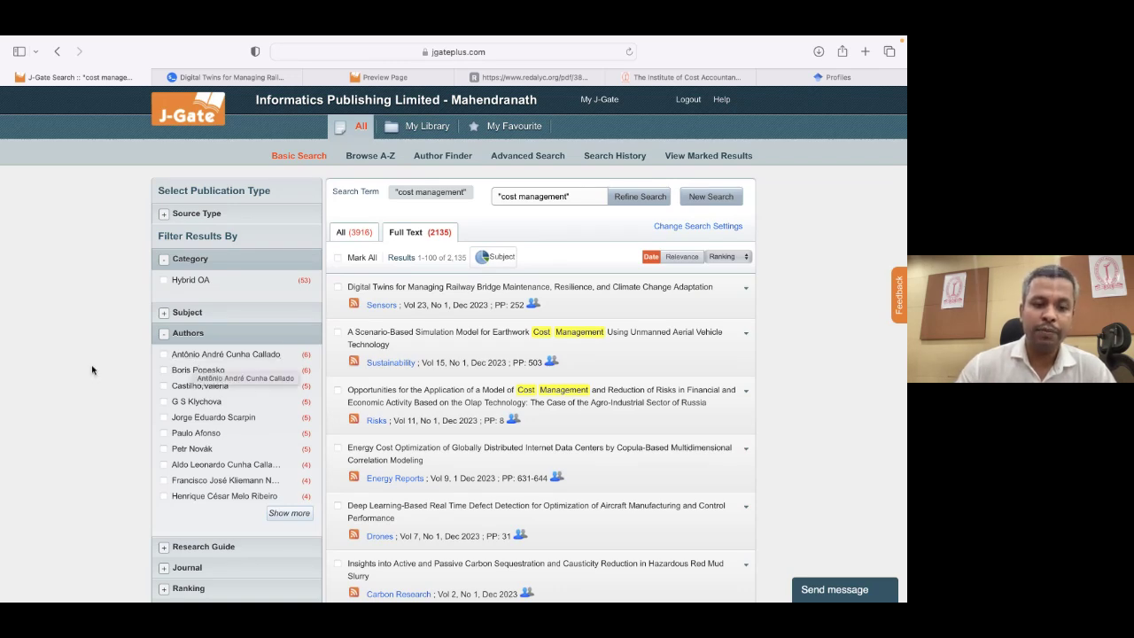
{"action": "scroll", "coordinate": [177, 389], "scroll_direction": "down", "scroll_amount": 2}
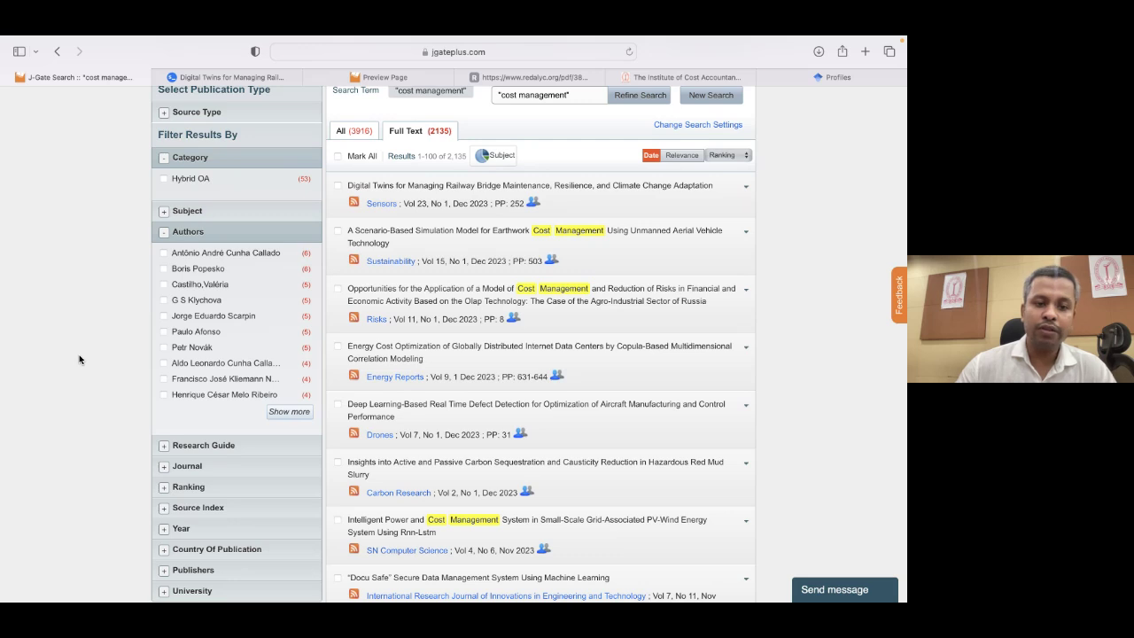
{"action": "scroll", "coordinate": [79, 358], "scroll_direction": "down", "scroll_amount": 2}
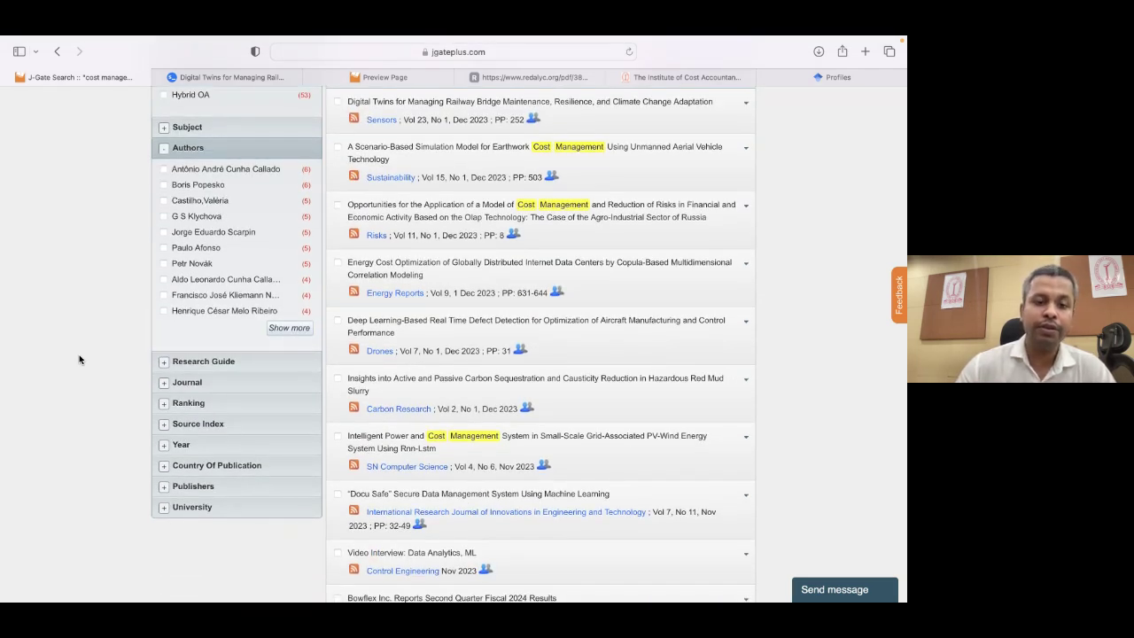
{"action": "scroll", "coordinate": [79, 359], "scroll_direction": "down", "scroll_amount": 4}
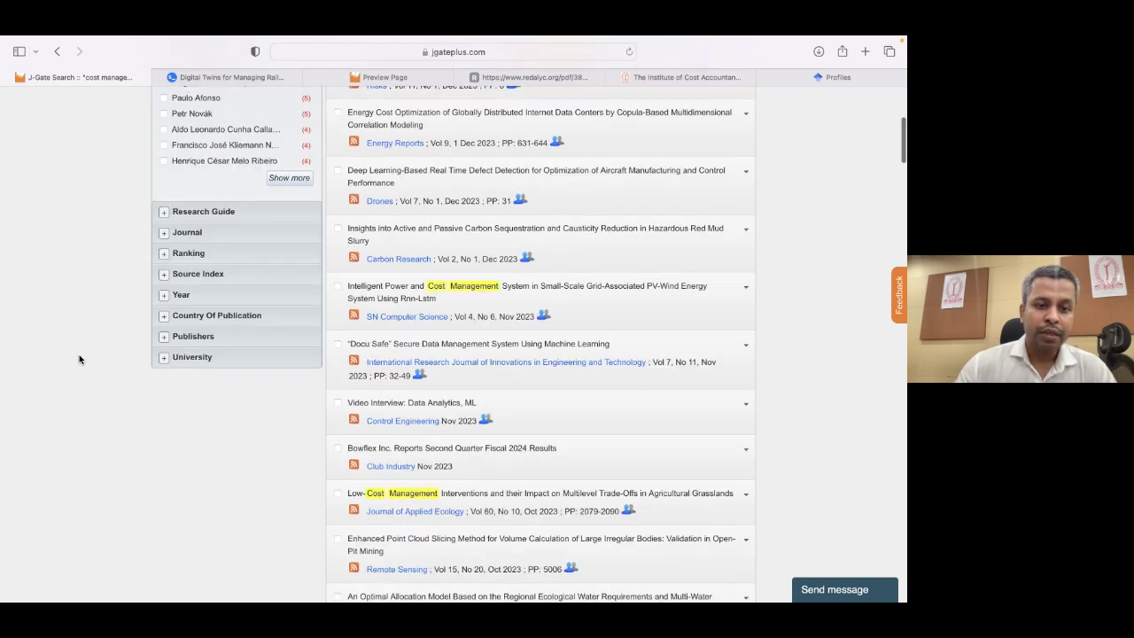
Expand the Journal filter and show its full list of journals.
{"action": "left_click", "coordinate": [164, 229]}
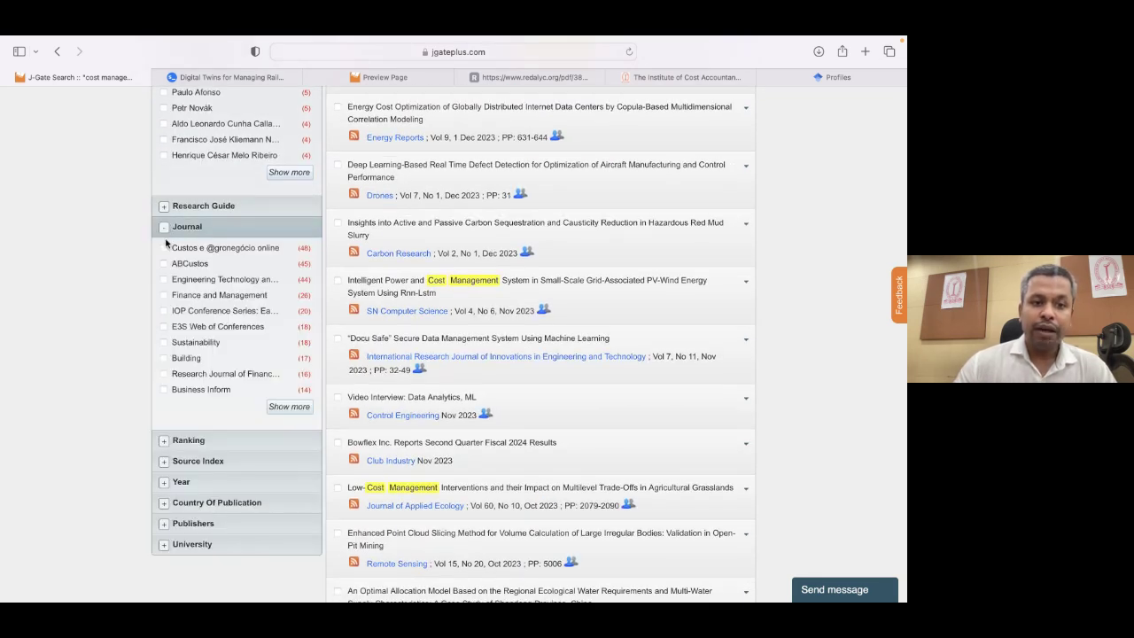
{"action": "scroll", "coordinate": [102, 264], "scroll_direction": "down", "scroll_amount": 2}
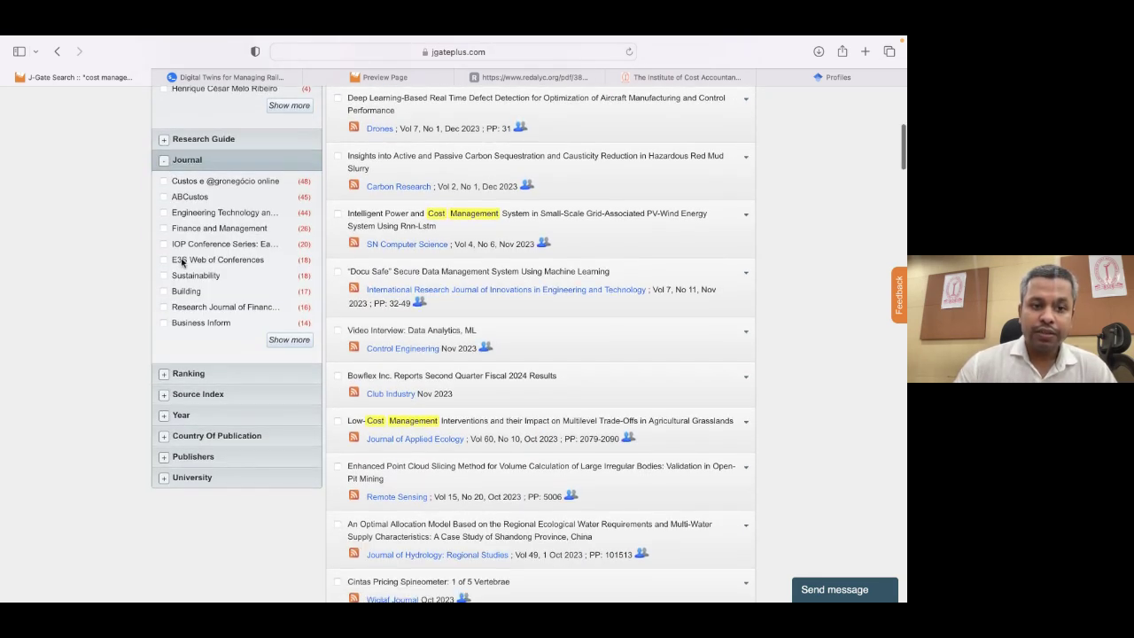
{"action": "left_click", "coordinate": [296, 346]}
Examine the journals and their article counts in the Journal filter, and collapse the filter.
{"action": "scroll", "coordinate": [492, 333], "scroll_direction": "up", "scroll_amount": 10}
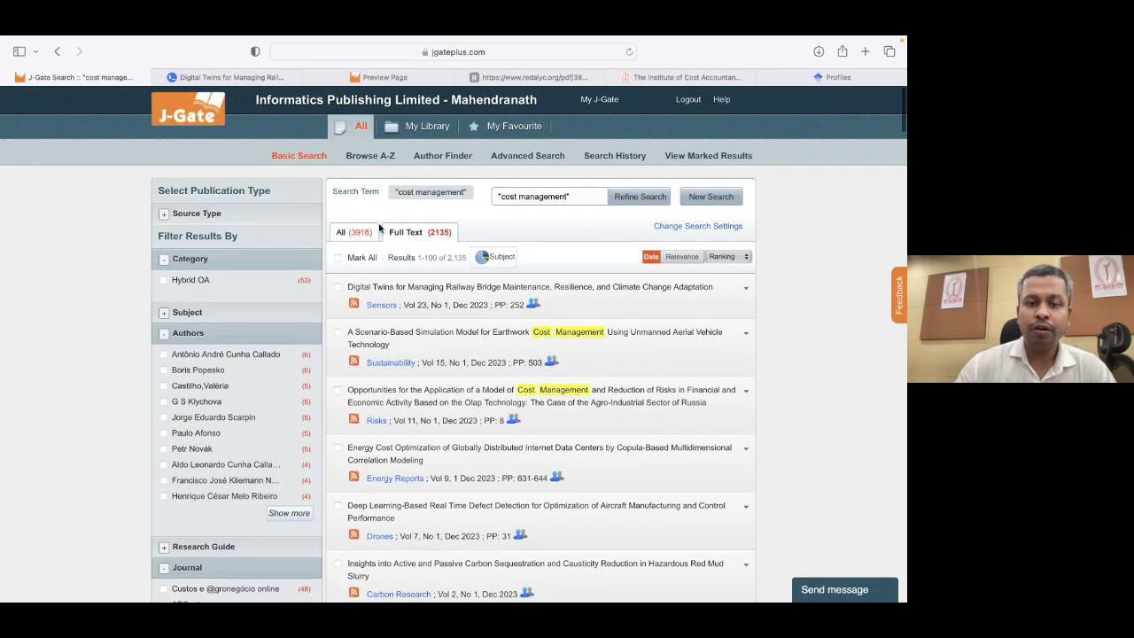
{"action": "scroll", "coordinate": [370, 245], "scroll_direction": "down", "scroll_amount": 1}
{"action": "scroll", "coordinate": [370, 244], "scroll_direction": "down", "scroll_amount": 10}
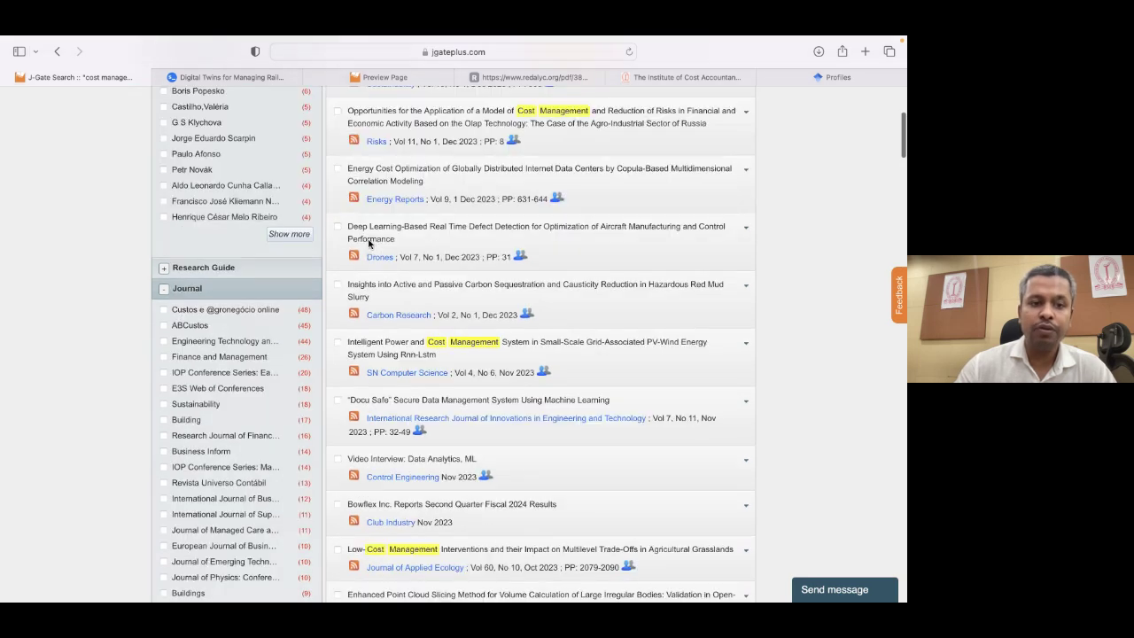
{"action": "scroll", "coordinate": [260, 324], "scroll_direction": "down", "scroll_amount": 3}
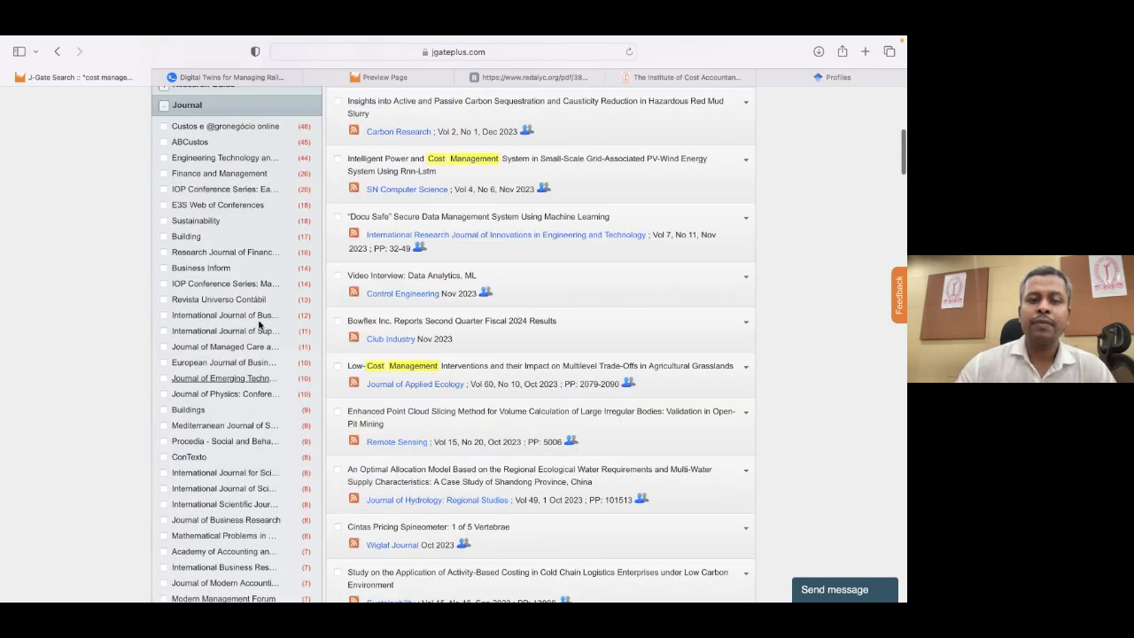
{"action": "scroll", "coordinate": [260, 325], "scroll_direction": "up", "scroll_amount": 2}
{"action": "left_click_drag", "start_coordinate": [256, 197], "coordinate": [303, 201]}
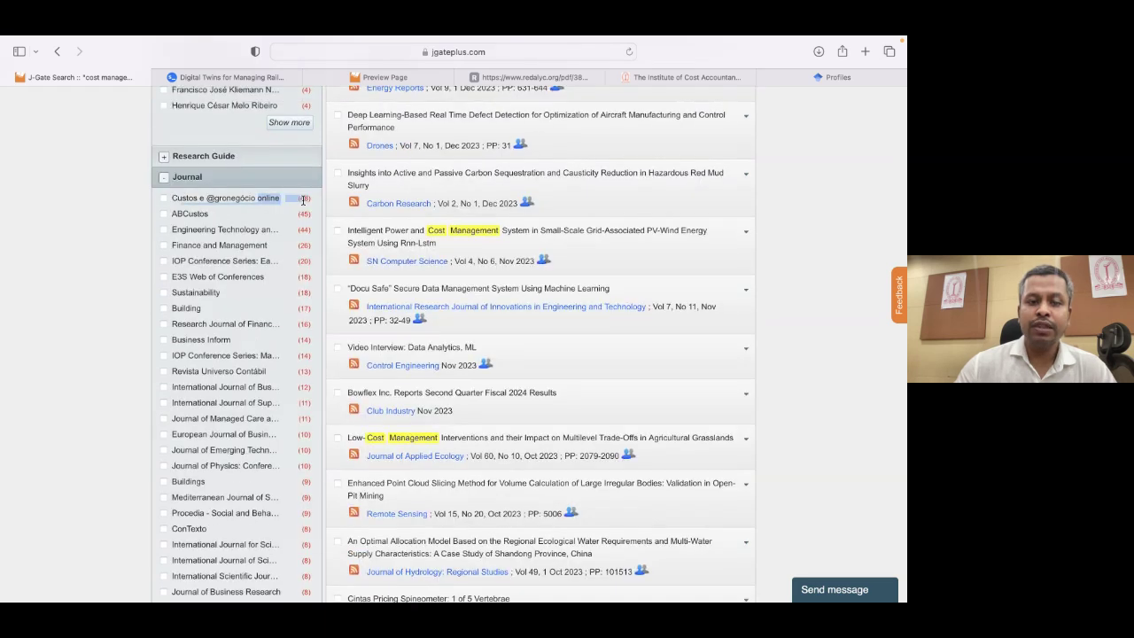
{"action": "left_click", "coordinate": [94, 235]}
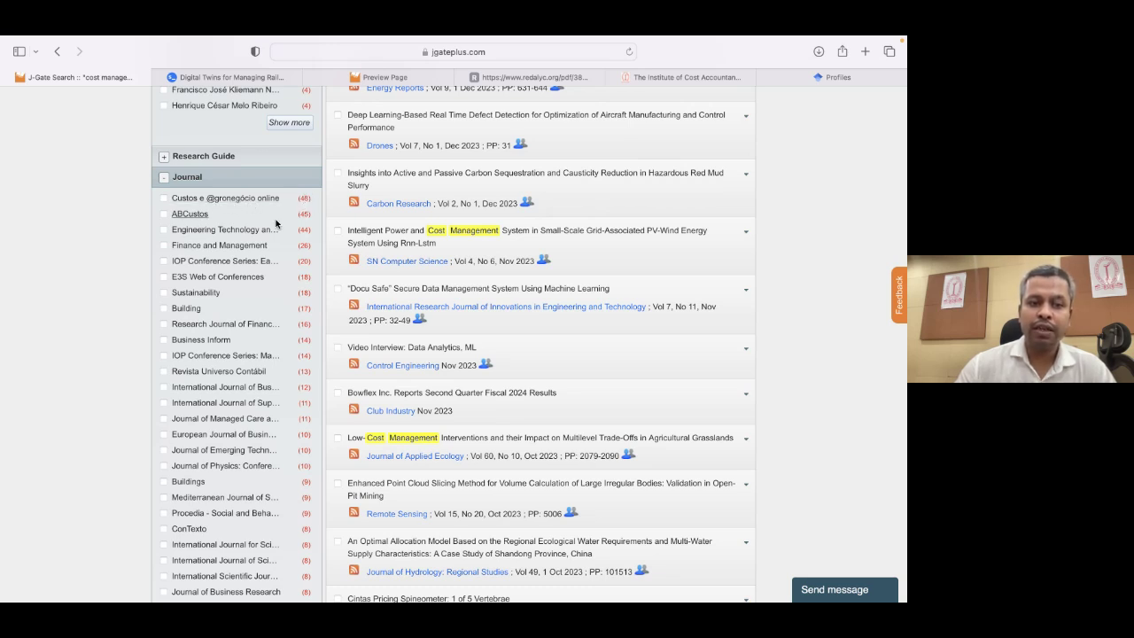
{"action": "scroll", "coordinate": [61, 240], "scroll_direction": "down", "scroll_amount": 10}
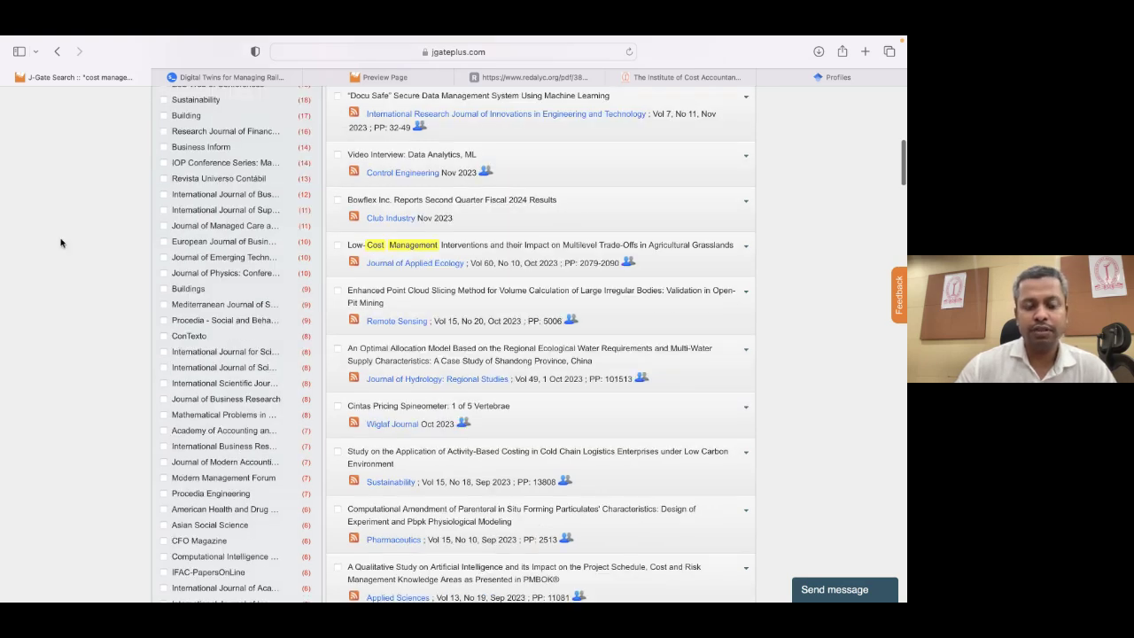
{"action": "scroll", "coordinate": [61, 241], "scroll_direction": "up", "scroll_amount": 6}
{"action": "scroll", "coordinate": [61, 241], "scroll_direction": "up", "scroll_amount": 6}
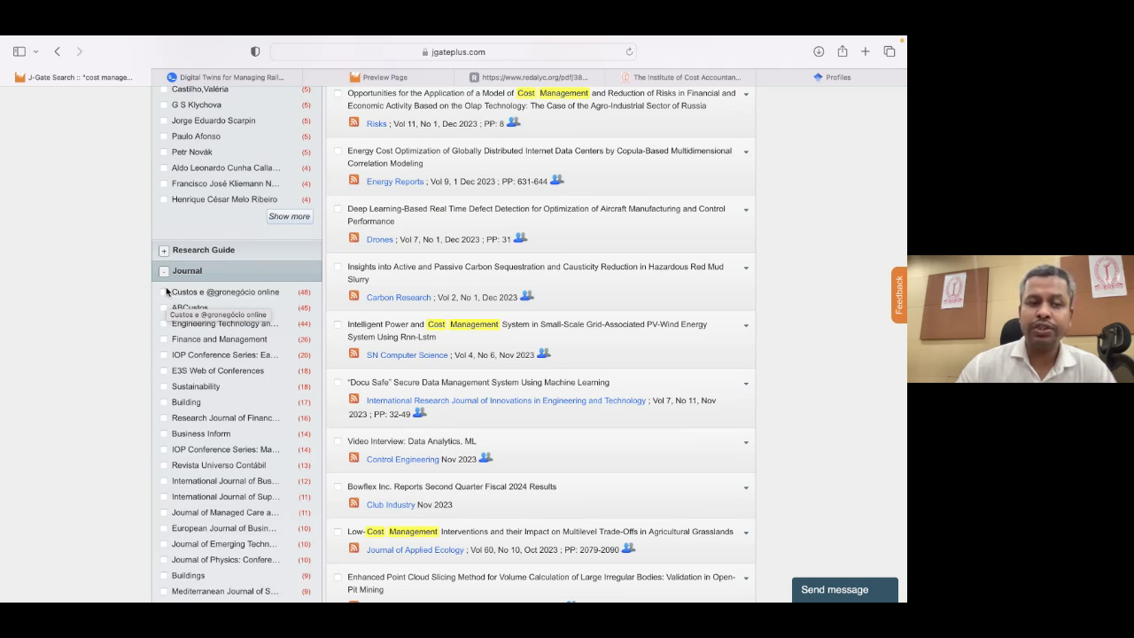
{"action": "left_click", "coordinate": [164, 272]}
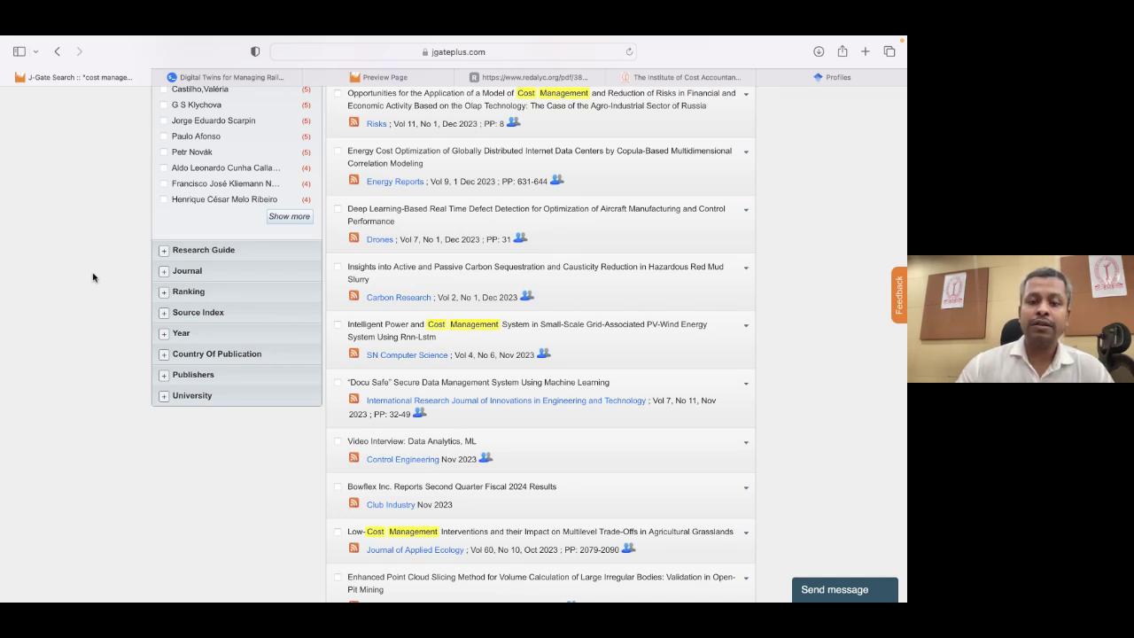
Expand the Ranking filter and view the ranking measures available for filtering and sorting the results.
{"action": "scroll", "coordinate": [93, 277], "scroll_direction": "down", "scroll_amount": 1}
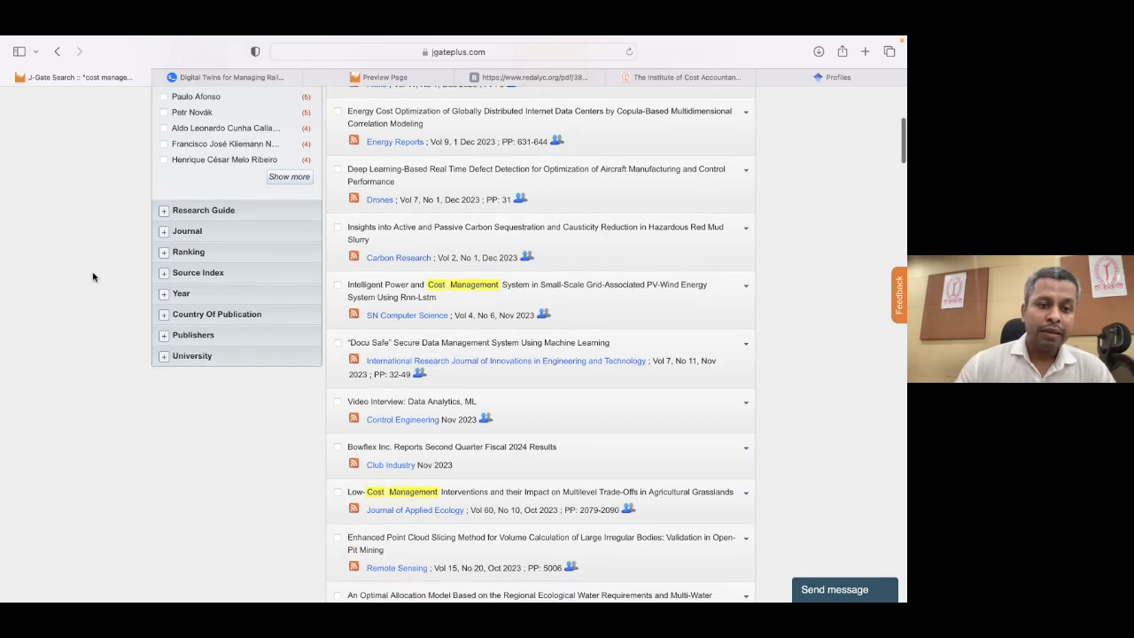
{"action": "left_click", "coordinate": [167, 258]}
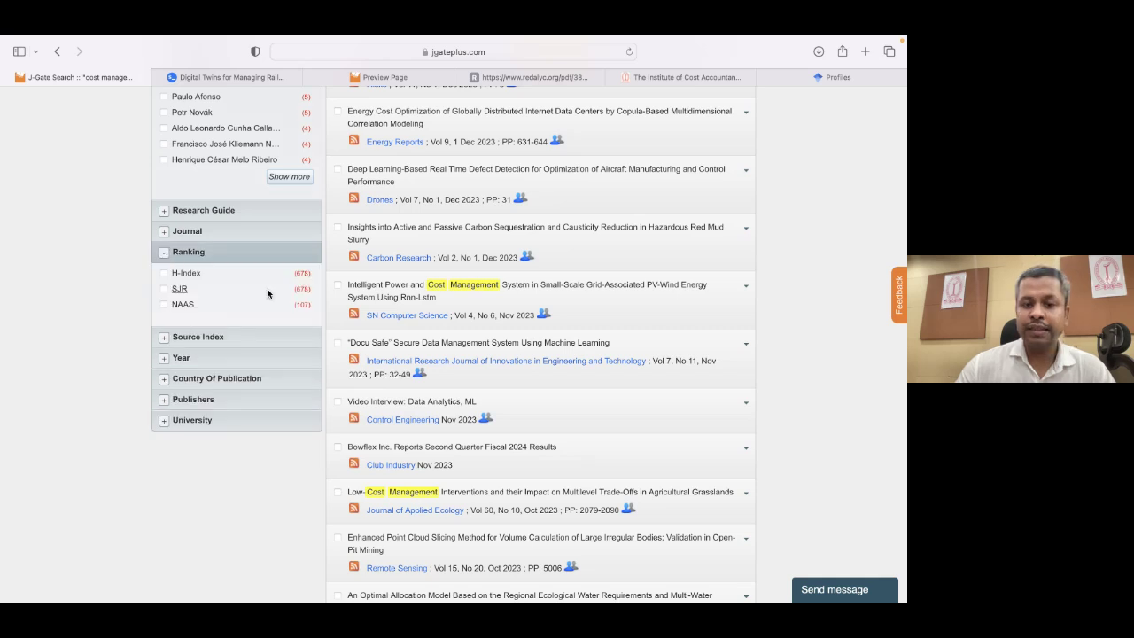
{"action": "scroll", "coordinate": [267, 292], "scroll_direction": "up", "scroll_amount": 5}
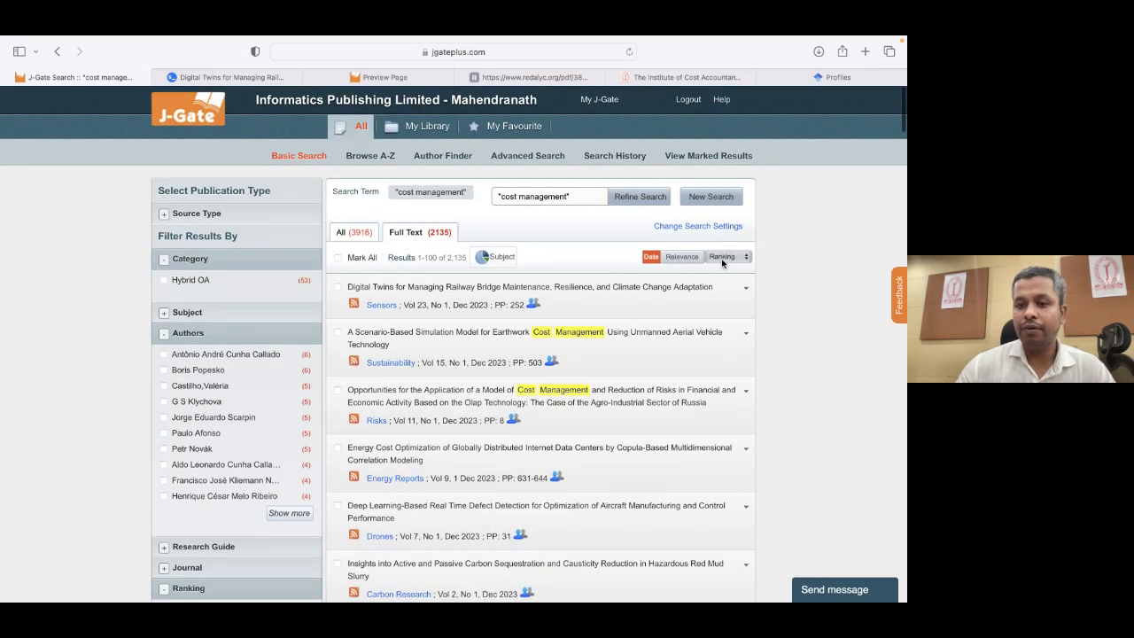
{"action": "left_click", "coordinate": [721, 257]}
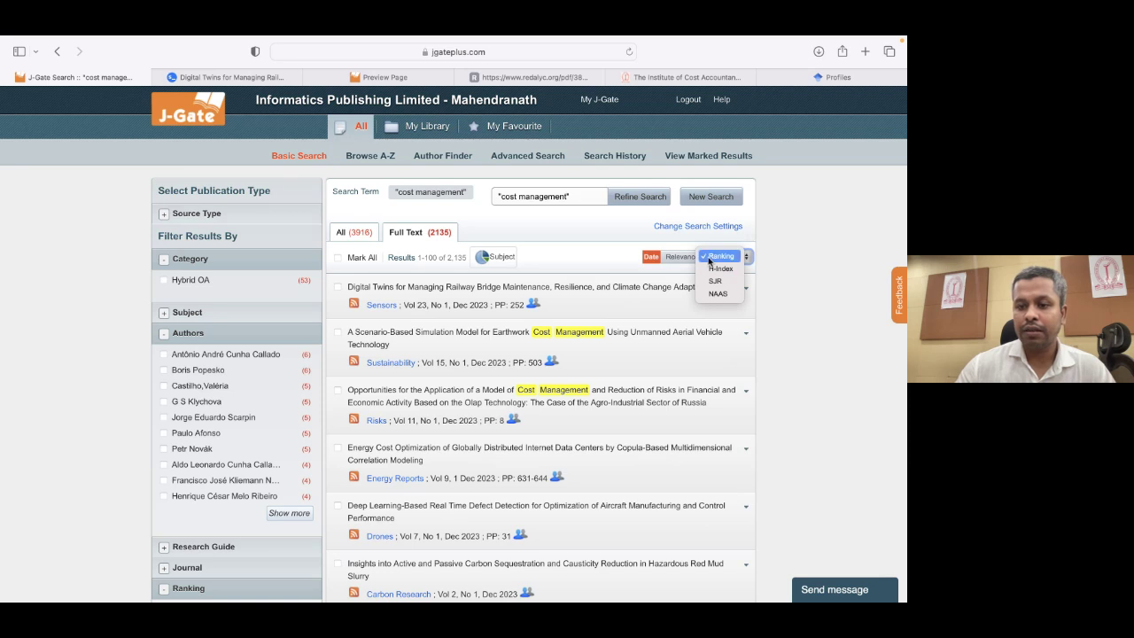
{"action": "left_click", "coordinate": [776, 282]}
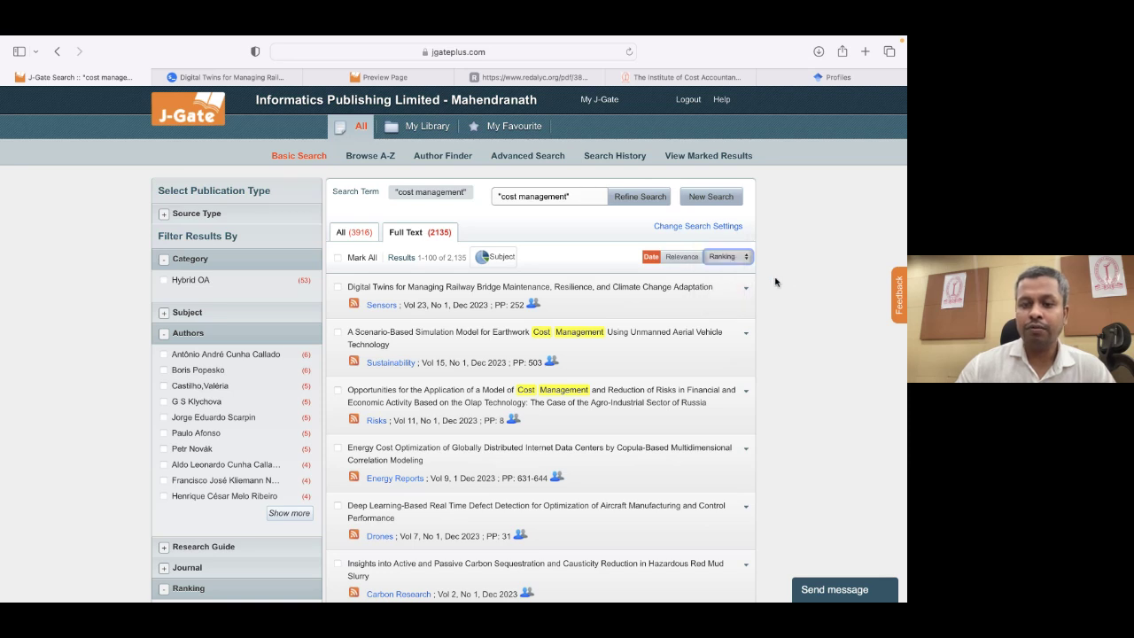
{"action": "scroll", "coordinate": [562, 321], "scroll_direction": "down", "scroll_amount": 2}
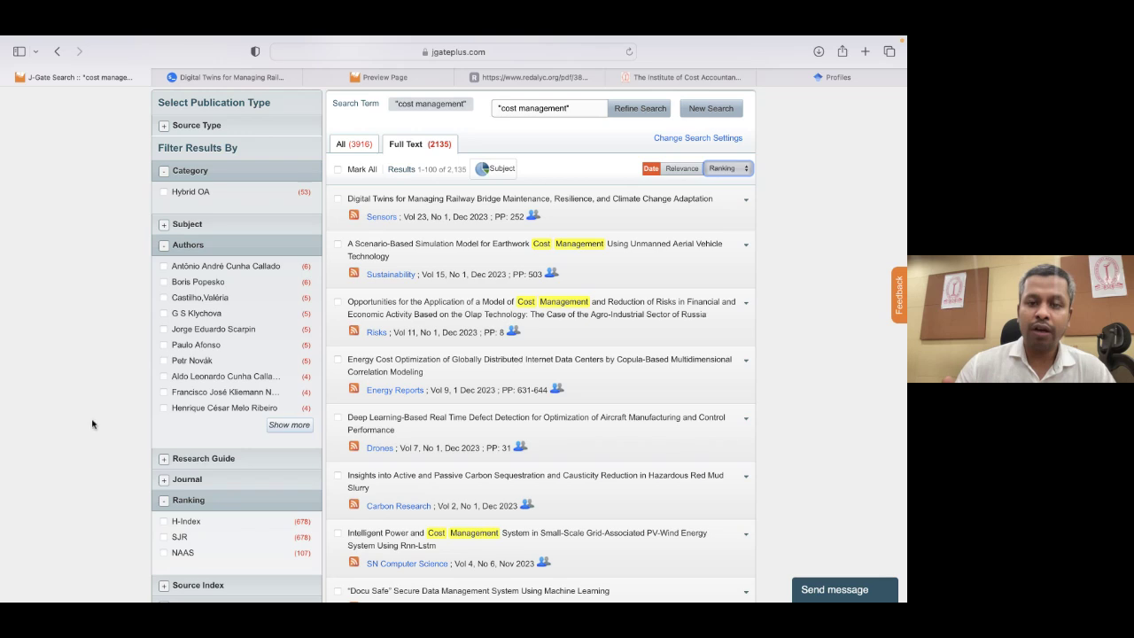
Expand the Year filter, show its full list of years, and look over the article counts per year.
{"action": "scroll", "coordinate": [92, 424], "scroll_direction": "down", "scroll_amount": 5}
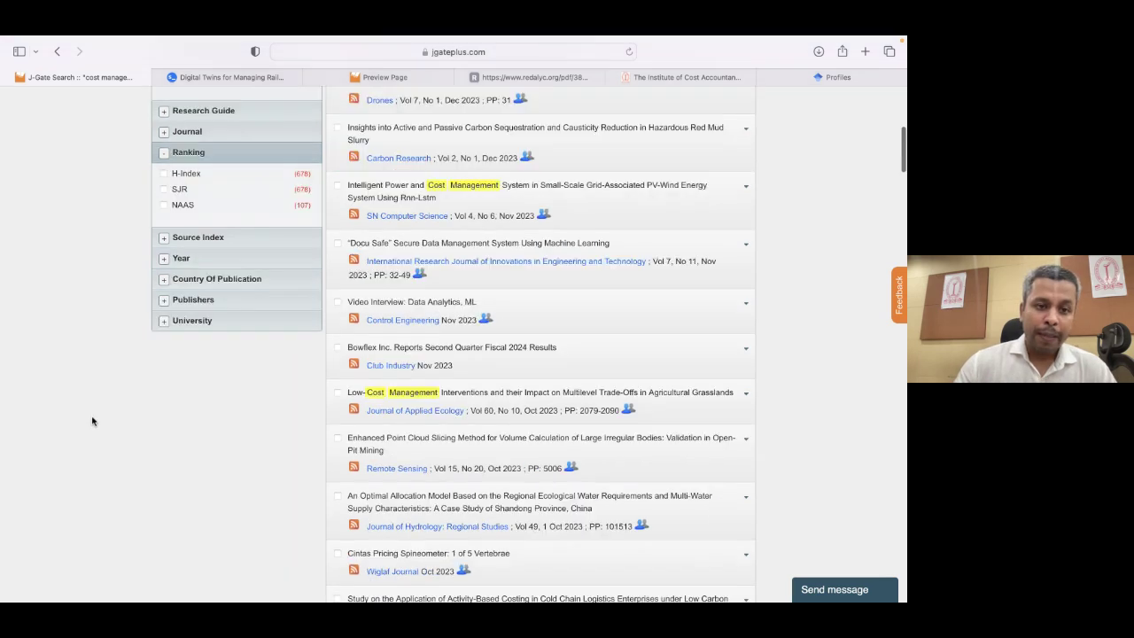
{"action": "left_click", "coordinate": [165, 259]}
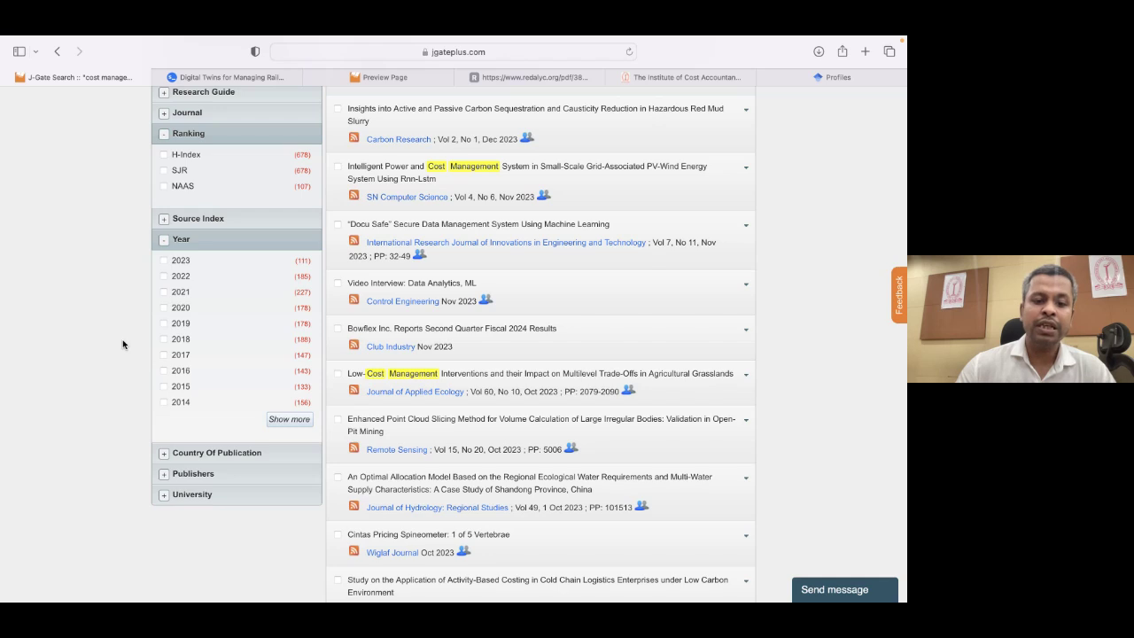
{"action": "left_click", "coordinate": [282, 422]}
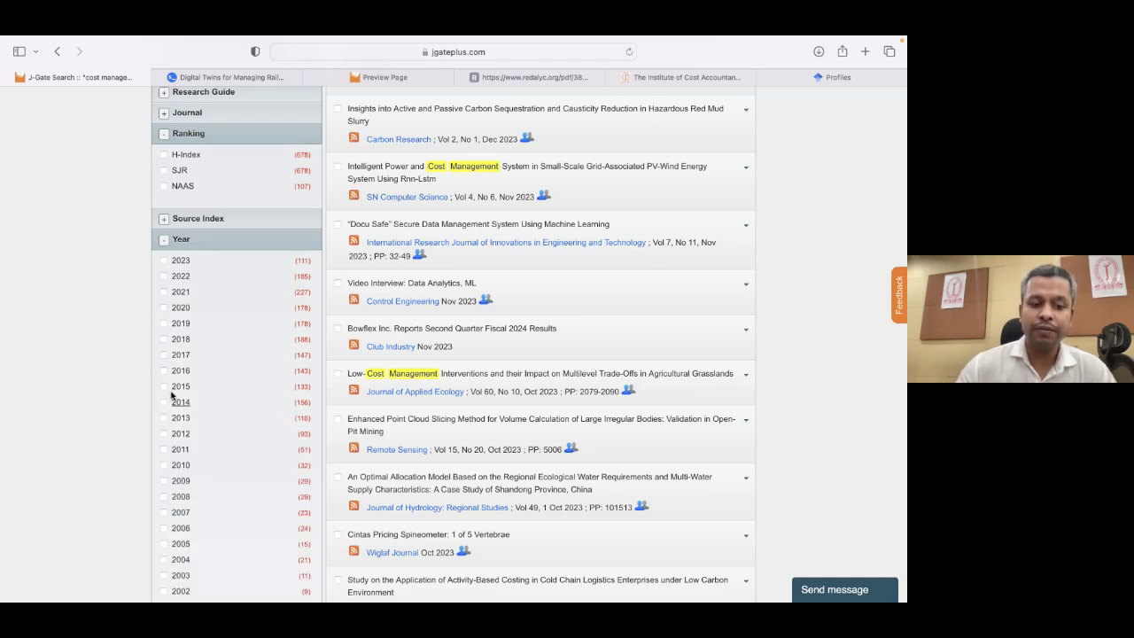
{"action": "scroll", "coordinate": [78, 381], "scroll_direction": "down", "scroll_amount": 10}
{"action": "scroll", "coordinate": [243, 375], "scroll_direction": "up", "scroll_amount": 1}
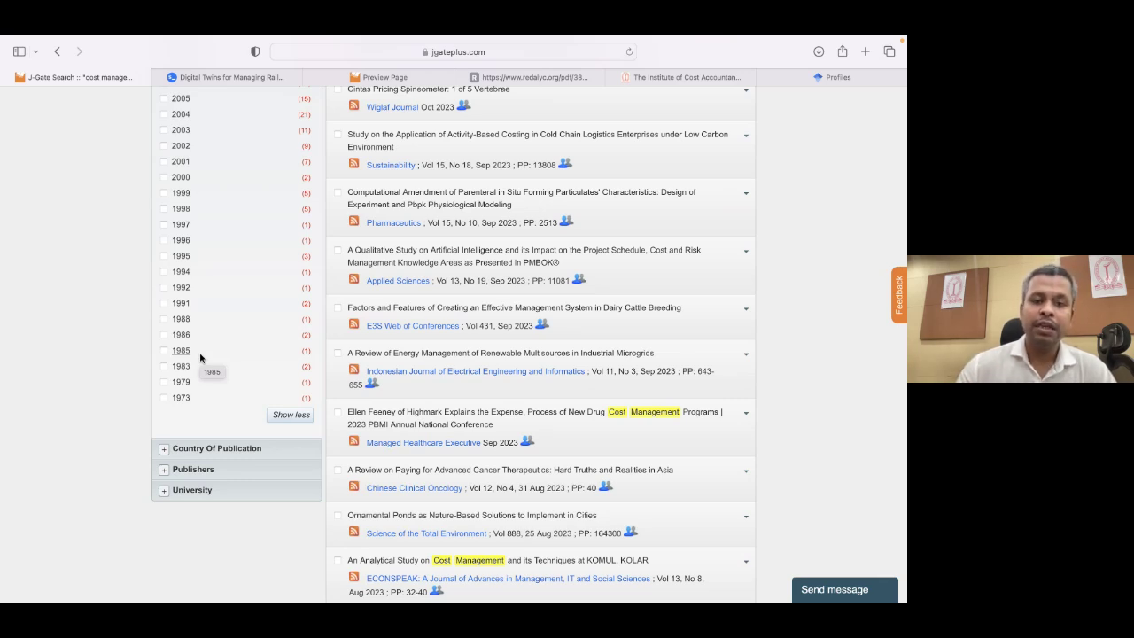
{"action": "scroll", "coordinate": [200, 357], "scroll_direction": "up", "scroll_amount": 10}
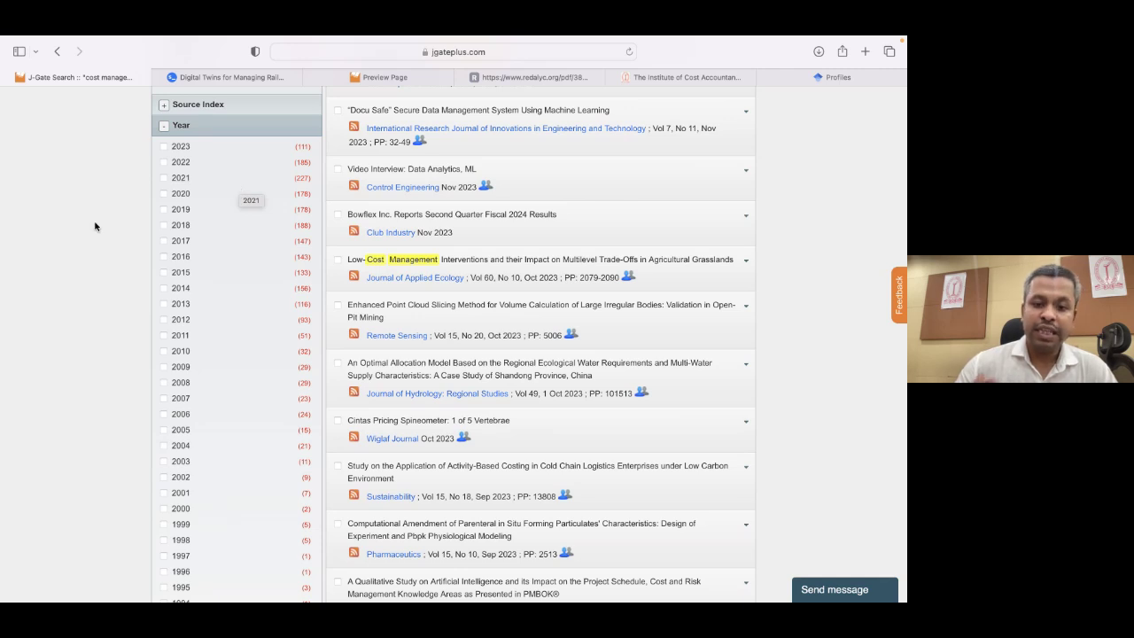
Expand the Country Of Publication filter to view the countries with their article counts, and collapse it again.
{"action": "scroll", "coordinate": [95, 227], "scroll_direction": "down", "scroll_amount": 10}
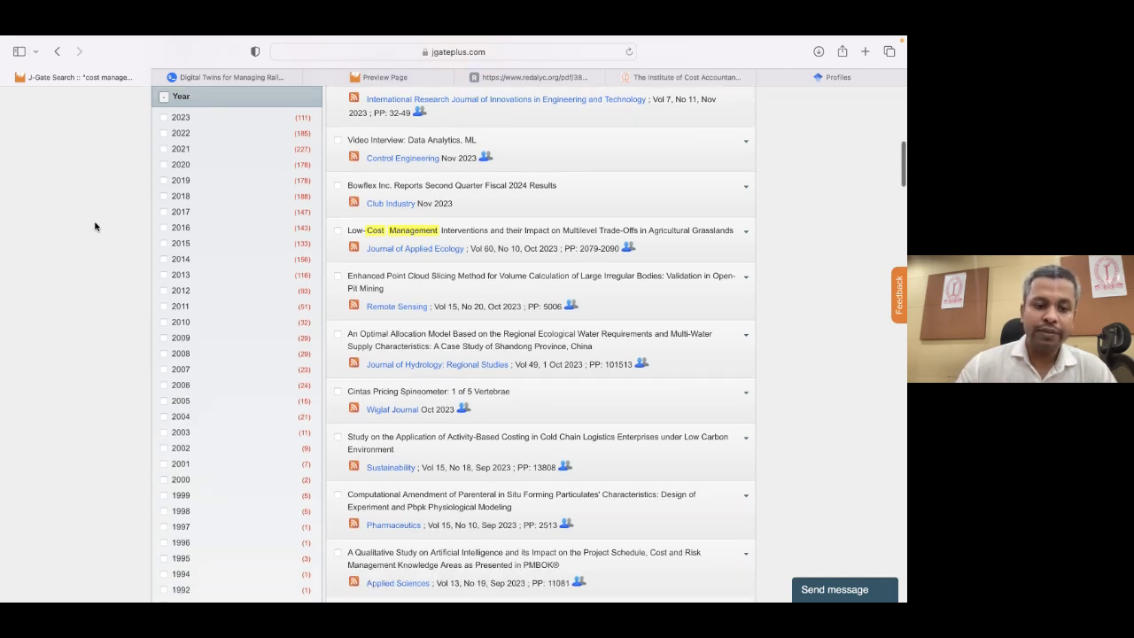
{"action": "left_click", "coordinate": [162, 242]}
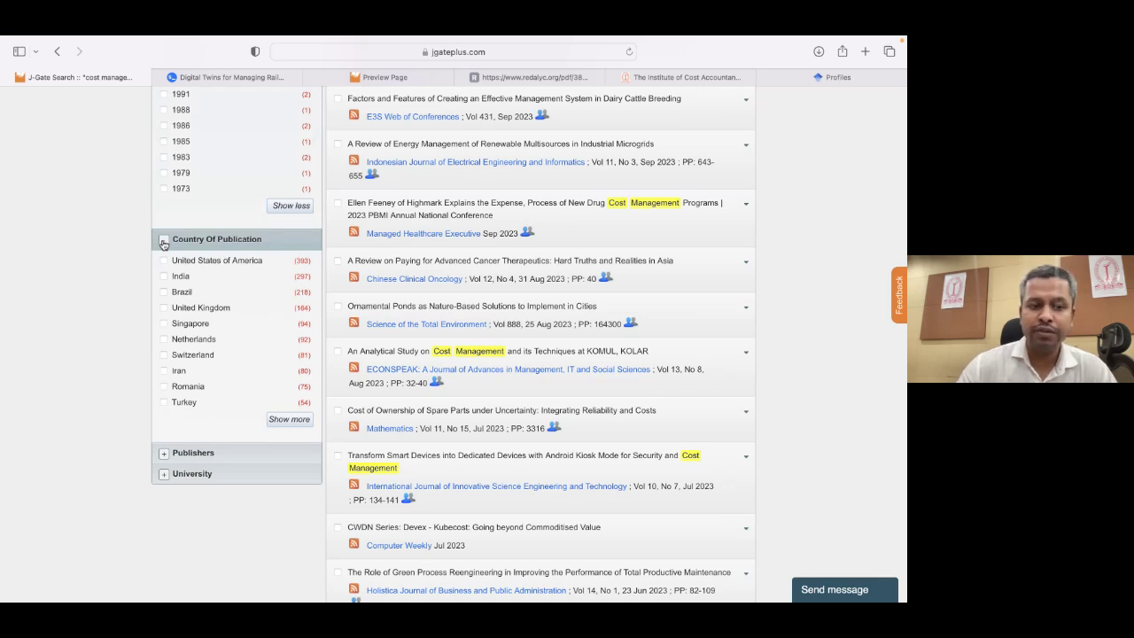
{"action": "left_click", "coordinate": [163, 242]}
Expand the Publishers filter to view its entries, and briefly open and collapse the University filter.
{"action": "left_click", "coordinate": [164, 263]}
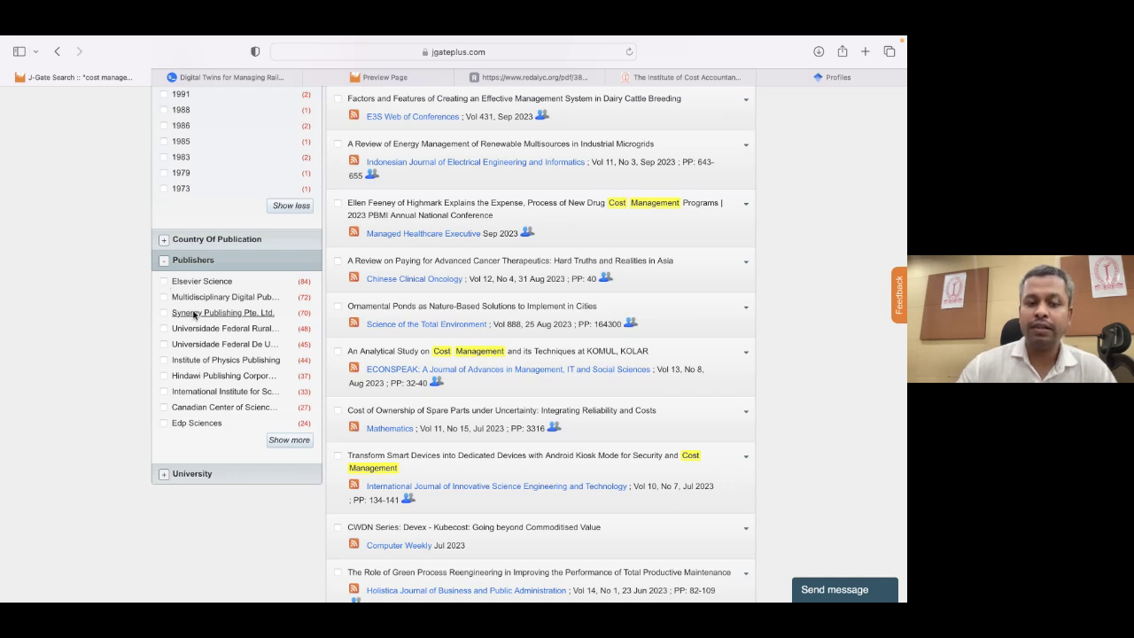
{"action": "left_click", "coordinate": [163, 475]}
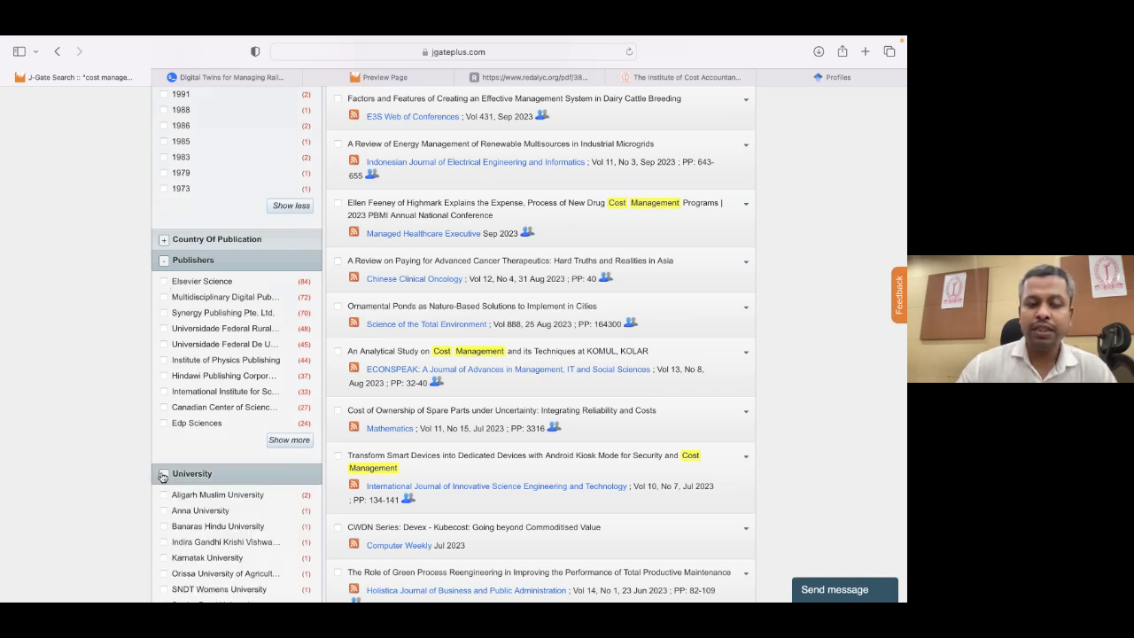
{"action": "left_click", "coordinate": [163, 475]}
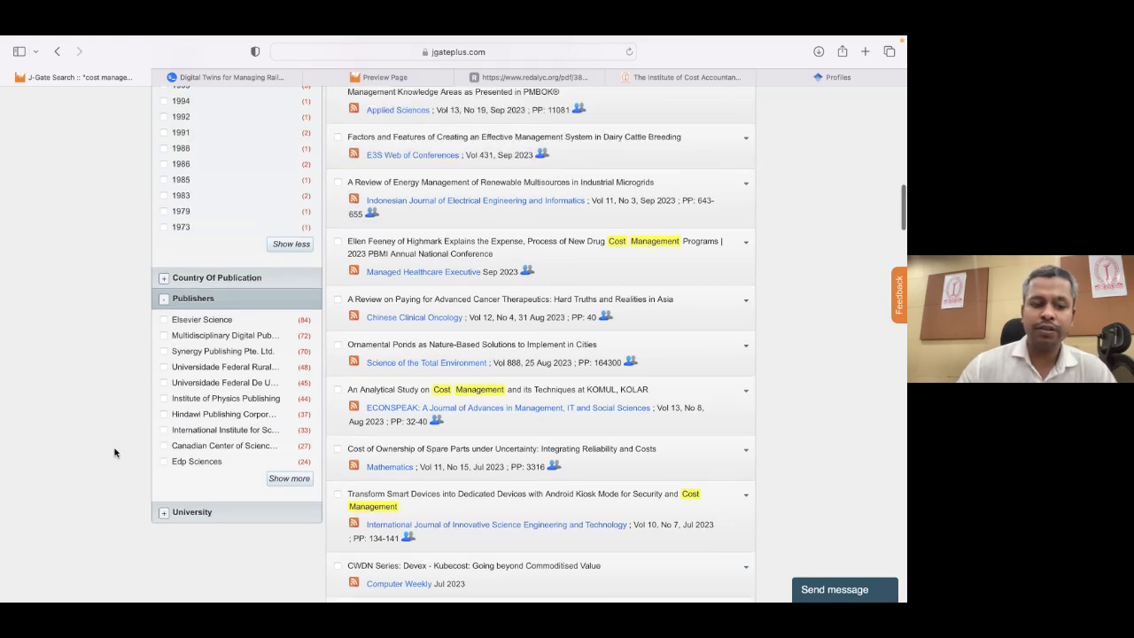
Open Advanced Search and enter "rice" as the first search term, limited to the Title/Keyword field.
{"action": "scroll", "coordinate": [114, 452], "scroll_direction": "up", "scroll_amount": 10}
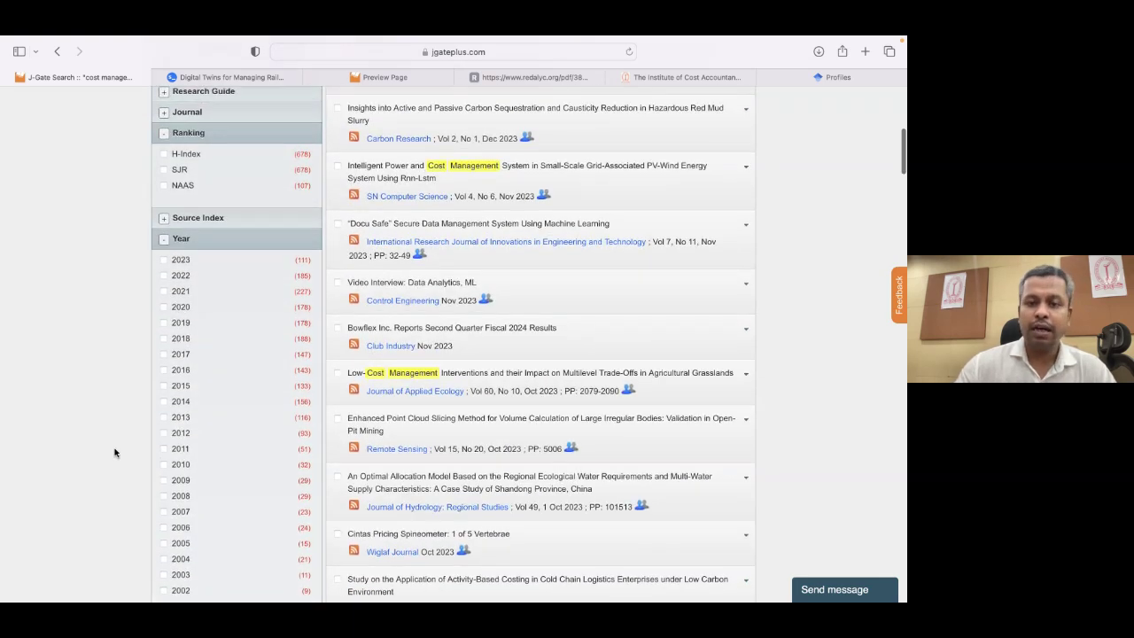
{"action": "scroll", "coordinate": [114, 453], "scroll_direction": "up", "scroll_amount": 10}
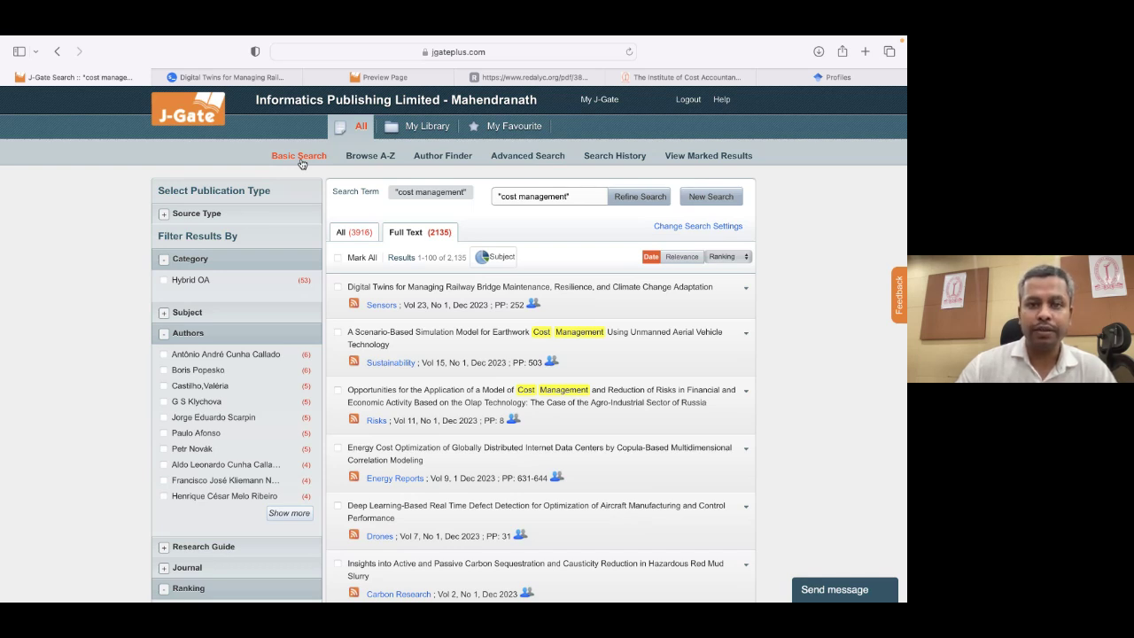
{"action": "left_click", "coordinate": [528, 156]}
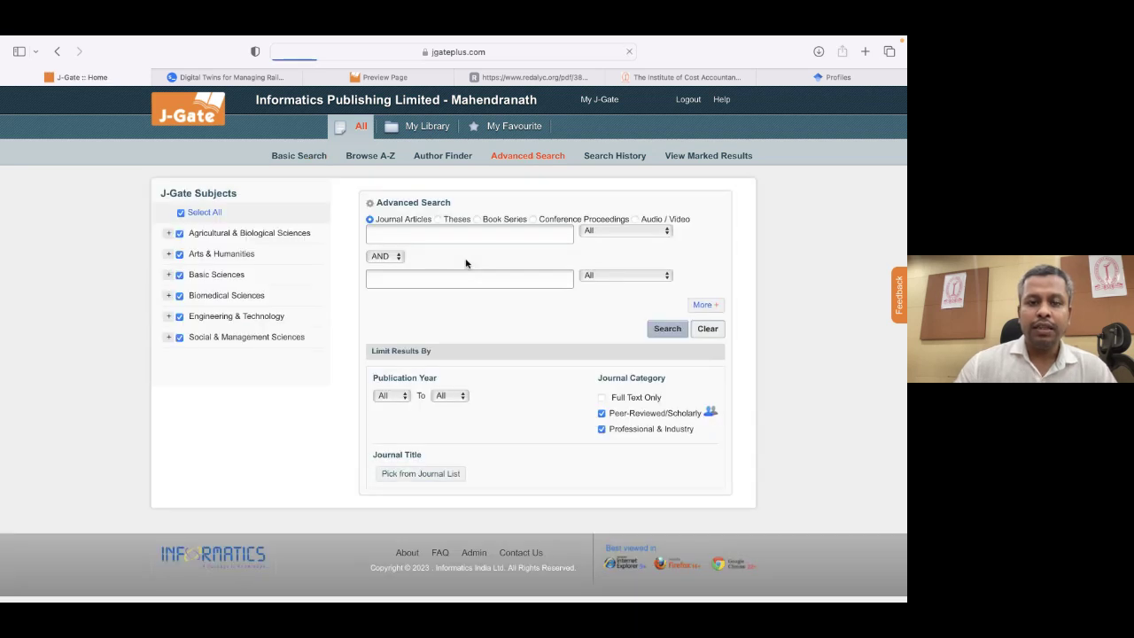
{"action": "left_click", "coordinate": [393, 234]}
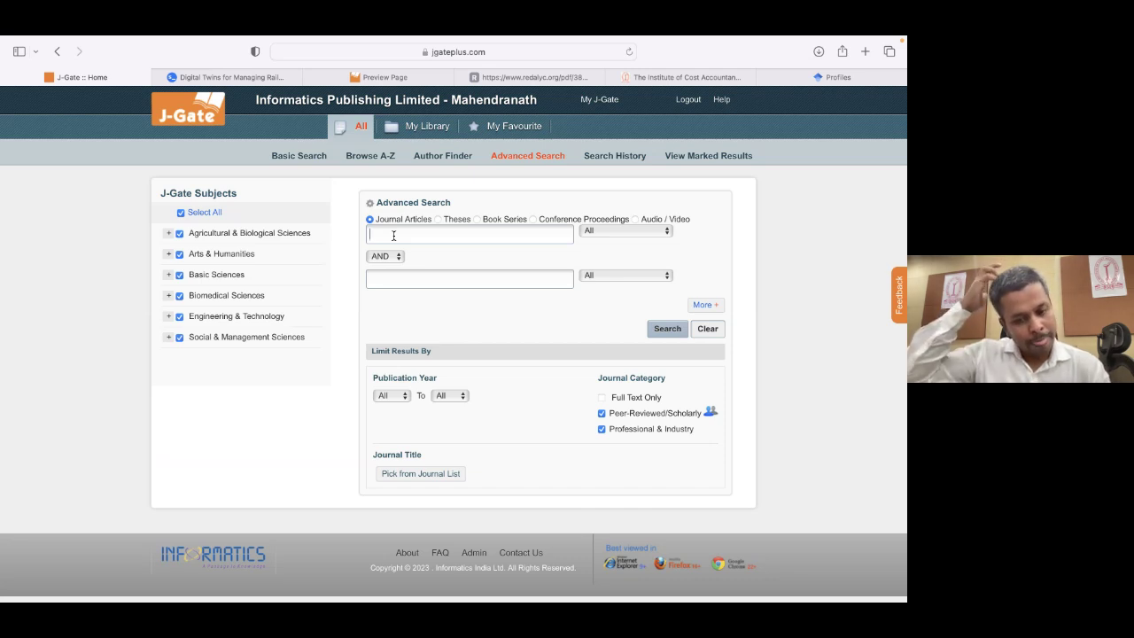
{"action": "type", "text": "rice"}
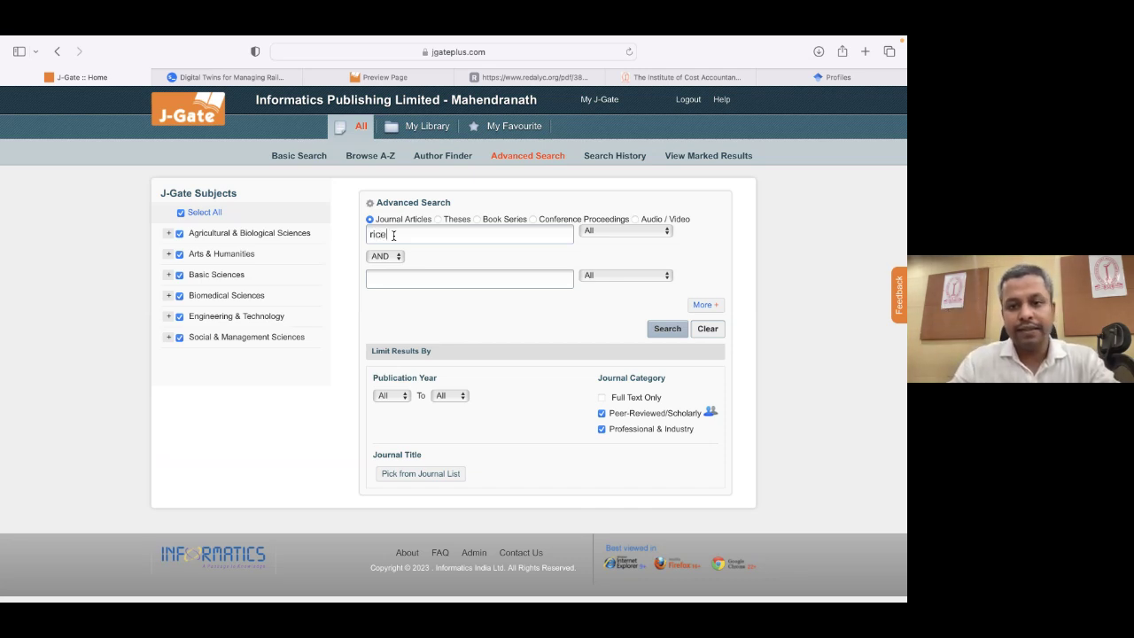
{"action": "left_click", "coordinate": [598, 230]}
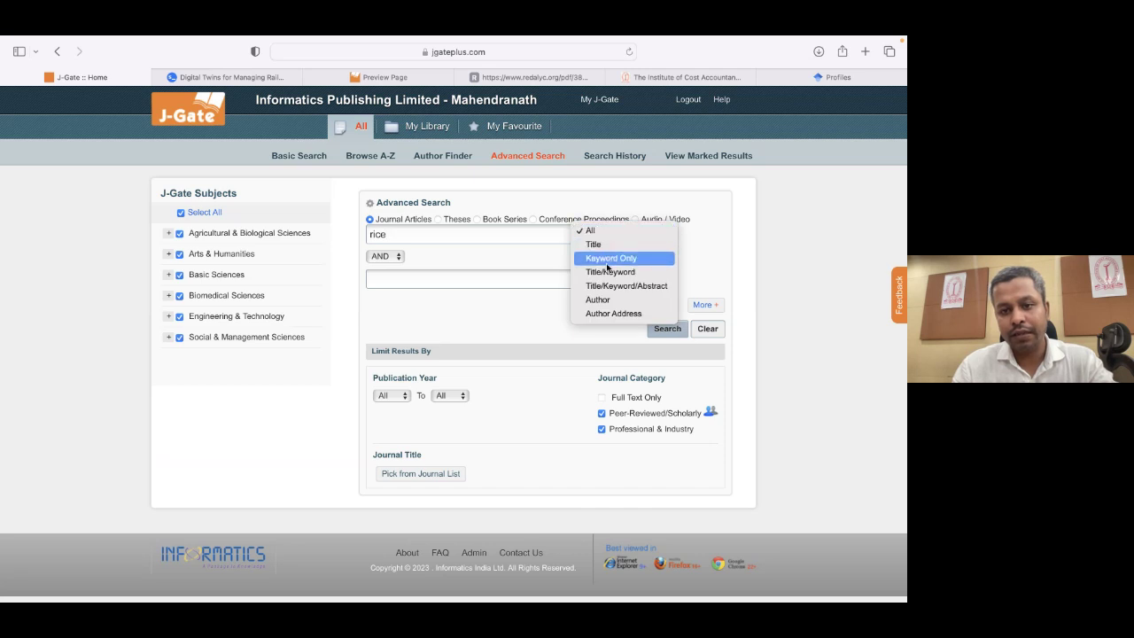
{"action": "left_click", "coordinate": [608, 273]}
Enter "paddy" as the second search term, limited to the Title/Keyword field.
{"action": "left_click", "coordinate": [409, 282]}
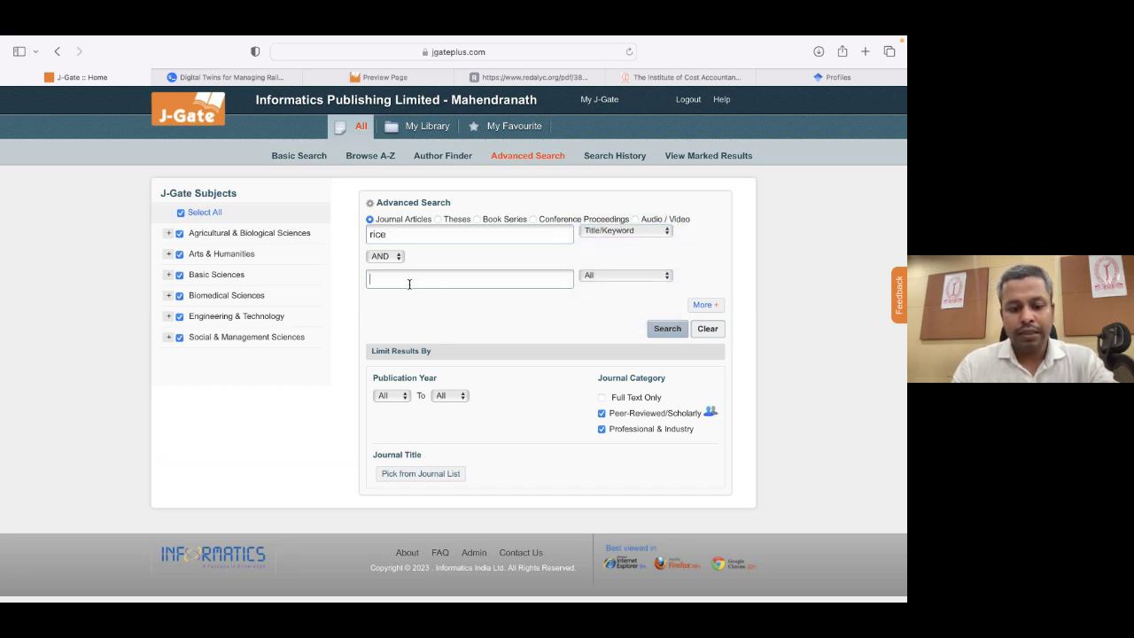
{"action": "type", "text": "pazz"}
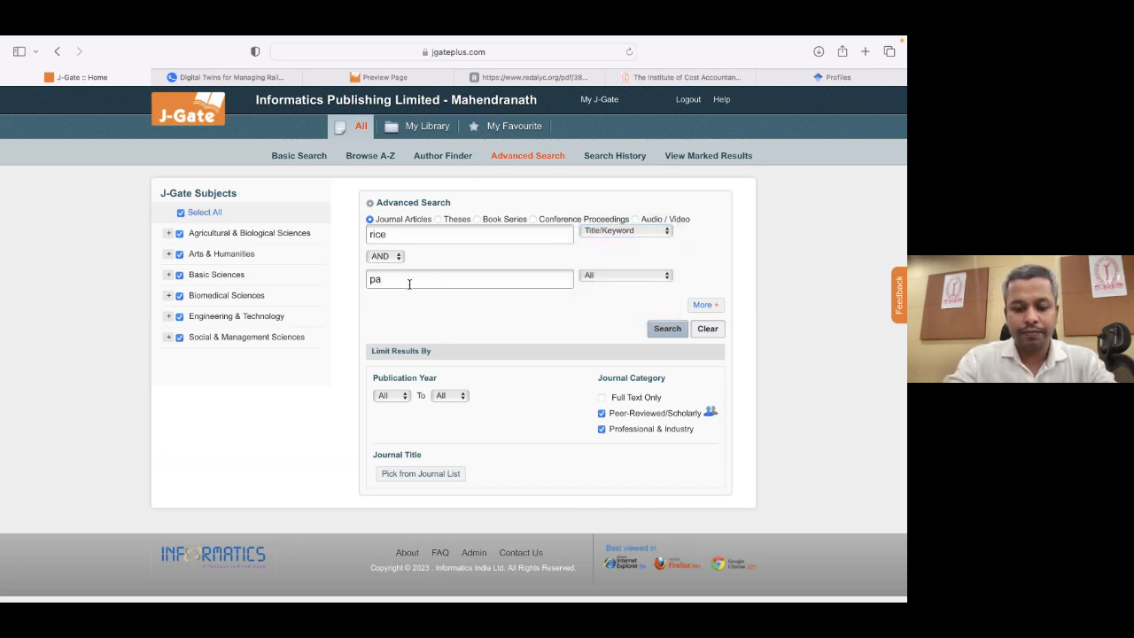
{"action": "key", "text": "BackSpace"}
{"action": "key", "text": "BackSpace"}
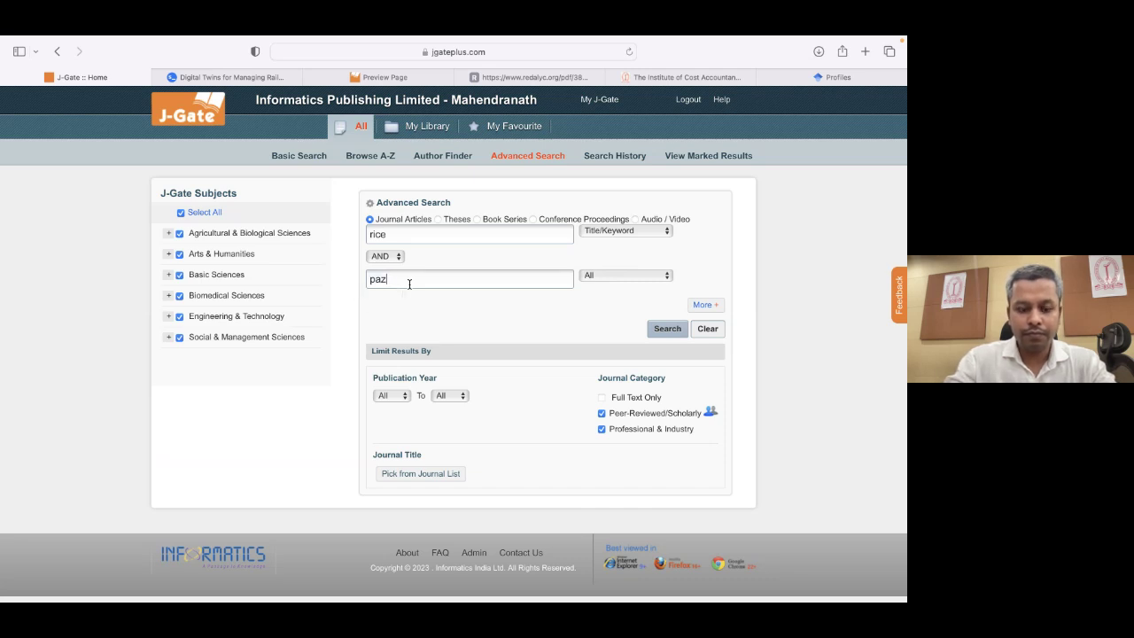
{"action": "type", "text": "ddy"}
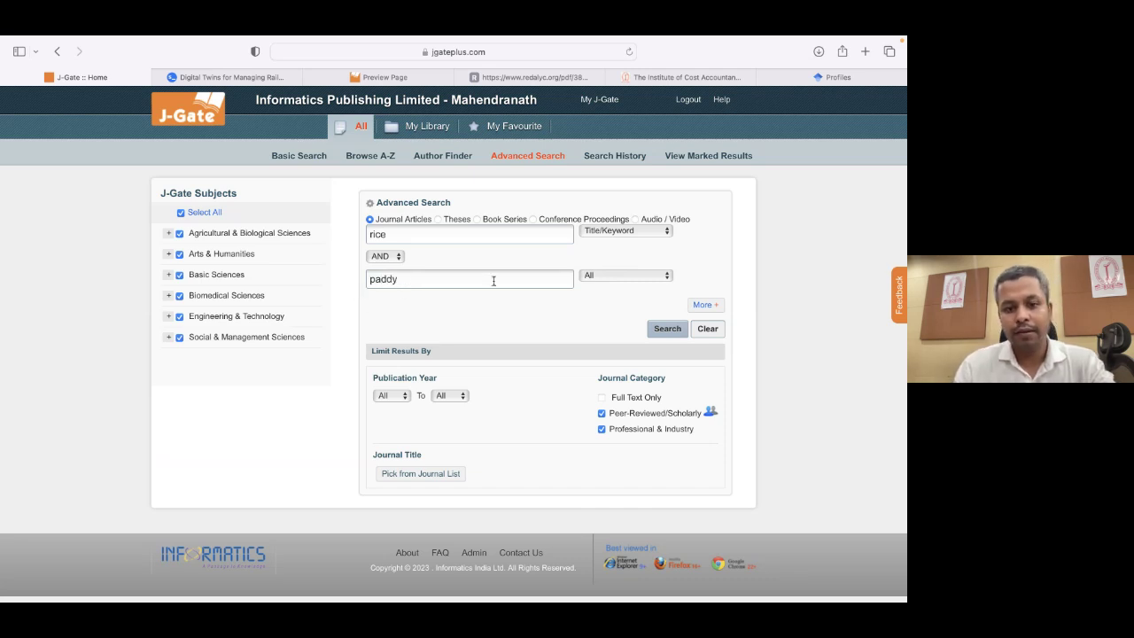
{"action": "left_click", "coordinate": [599, 276]}
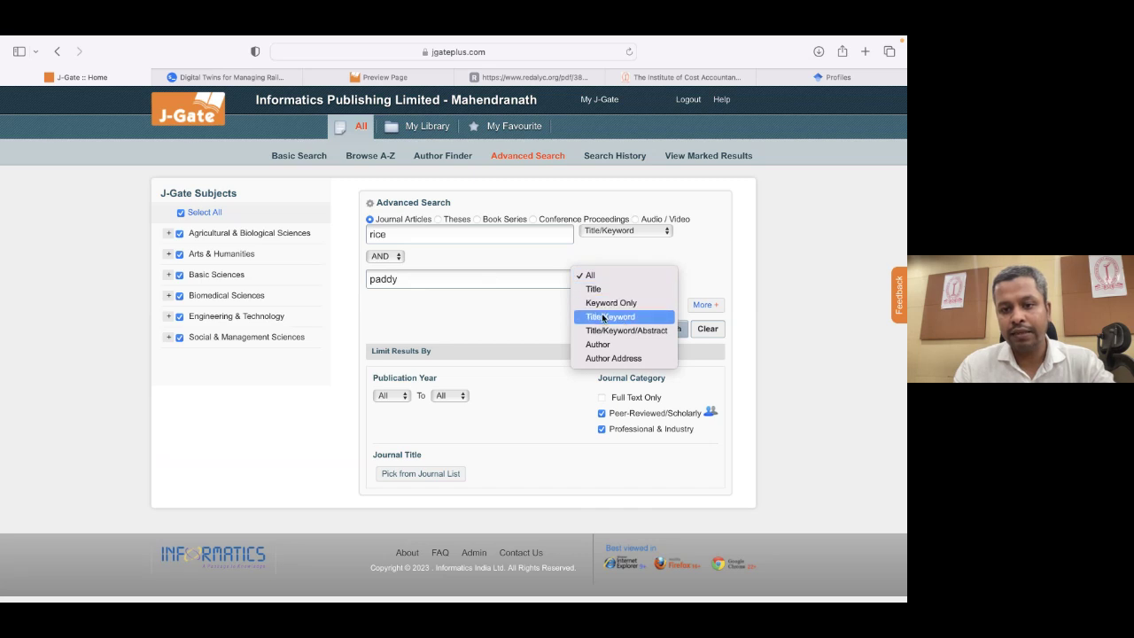
{"action": "left_click", "coordinate": [604, 317]}
Add a third search term row and set both Boolean operators between the rows to OR.
{"action": "left_click", "coordinate": [704, 304]}
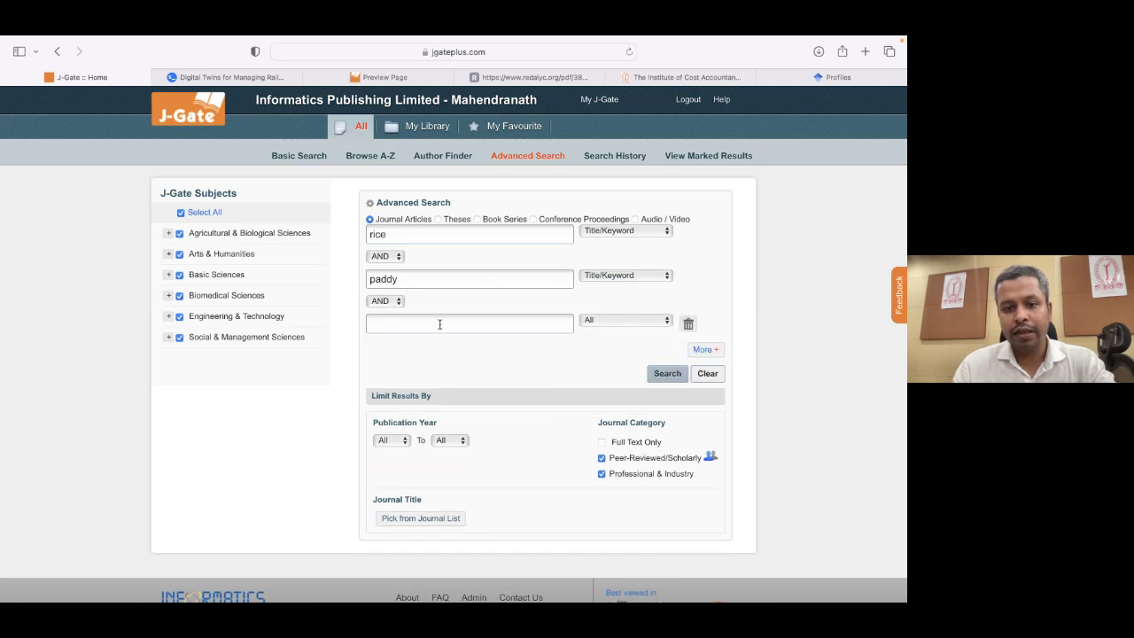
{"action": "left_click", "coordinate": [384, 257]}
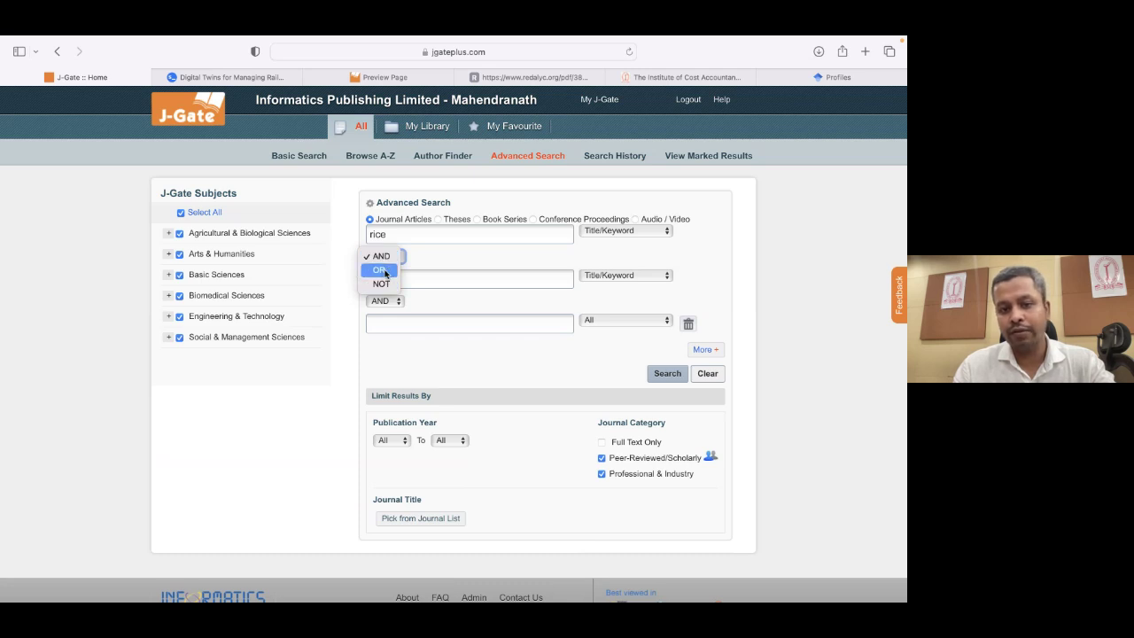
{"action": "left_click", "coordinate": [384, 271]}
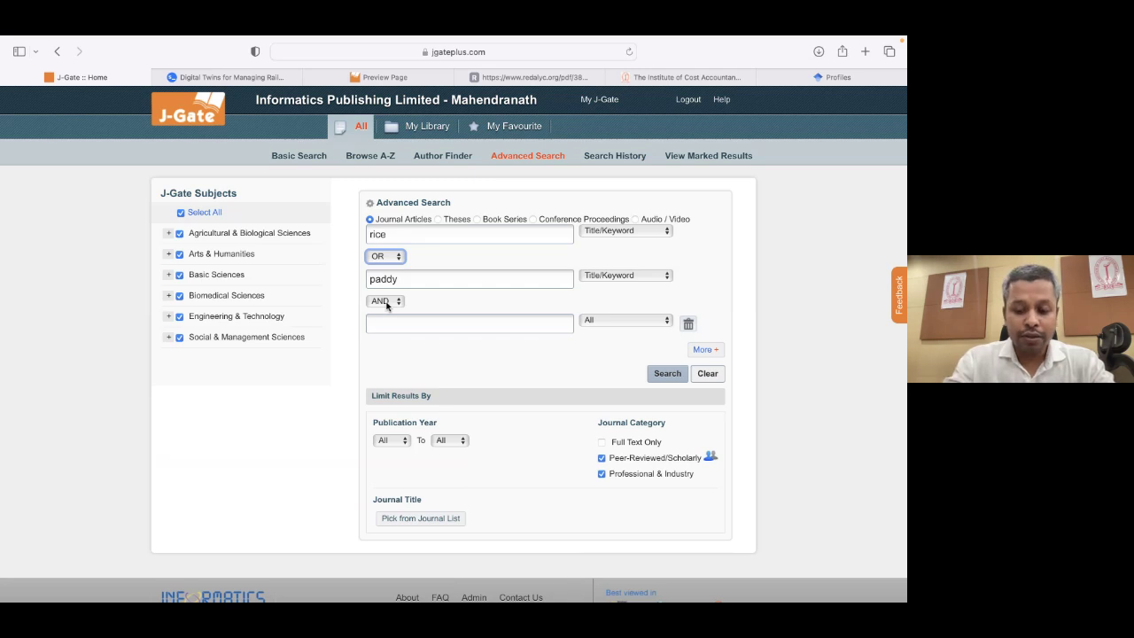
{"action": "left_click", "coordinate": [386, 305]}
{"action": "left_click", "coordinate": [385, 316]}
Enter "oryza" as the third search term, accept the suggested "coryza", and run the advanced search.
{"action": "left_click", "coordinate": [385, 325]}
{"action": "type", "text": "oryza"}
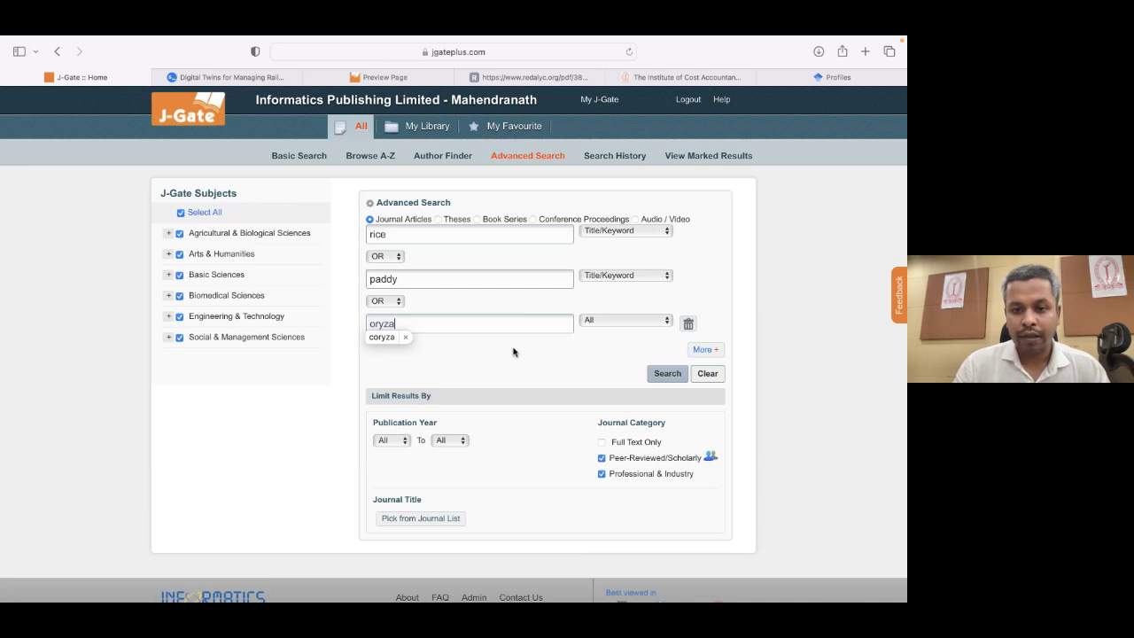
{"action": "key", "text": "Return"}
{"action": "left_click", "coordinate": [667, 374]}
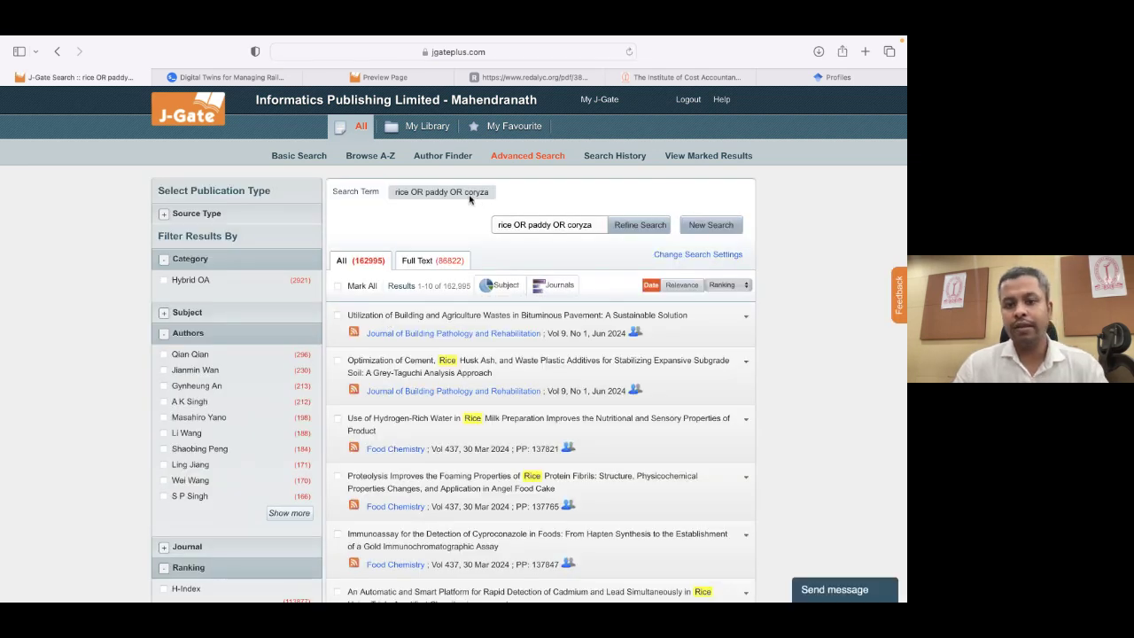
Refine the rice OR paddy OR coryza search results with the additional term "genetic".
{"action": "double_click", "coordinate": [540, 224]}
{"action": "triple_click", "coordinate": [546, 224]}
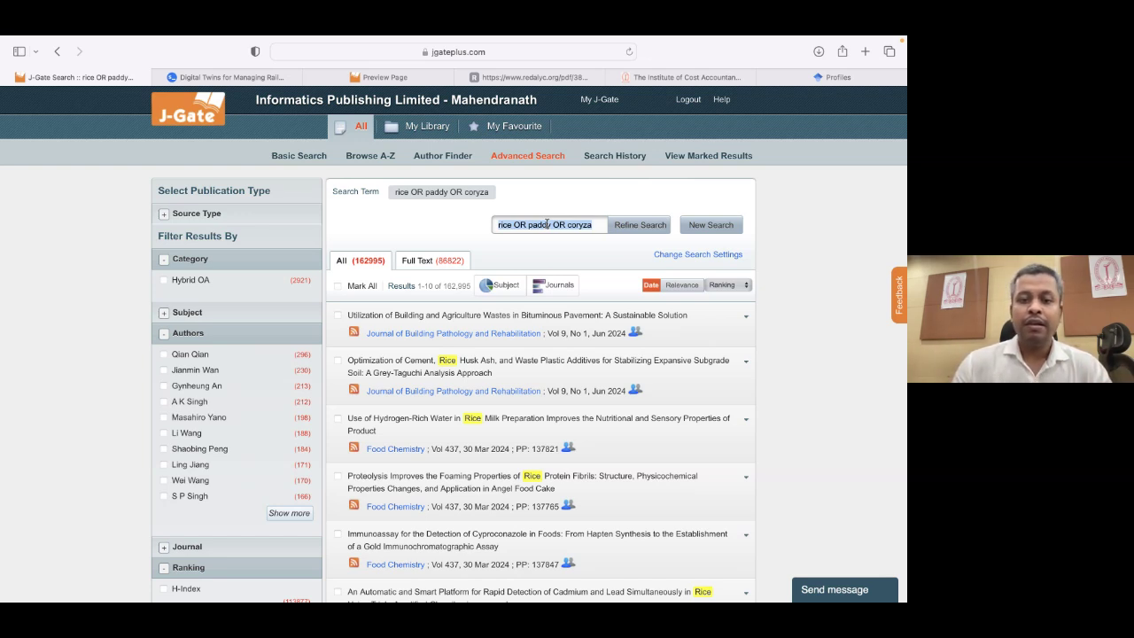
{"action": "type", "text": "g"}
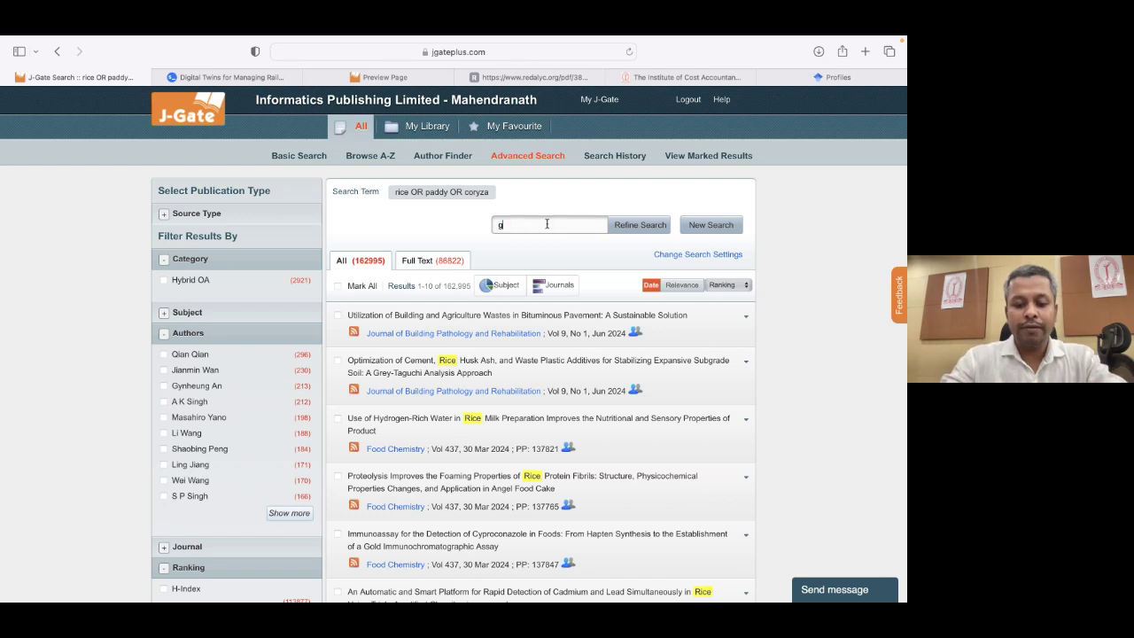
{"action": "type", "text": "en"}
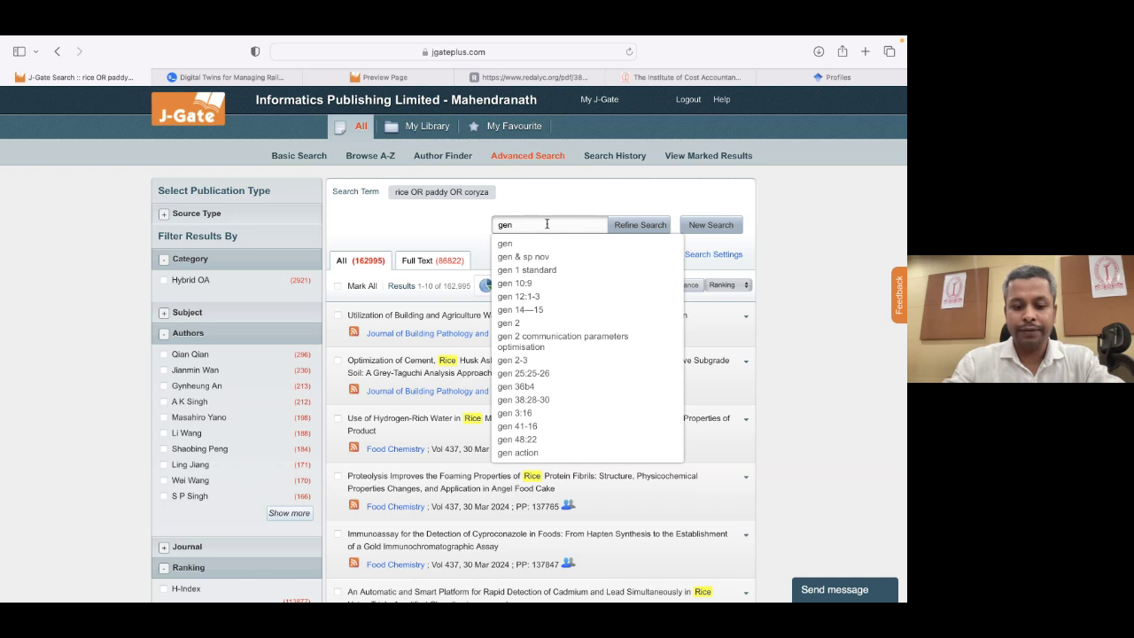
{"action": "type", "text": "etic"}
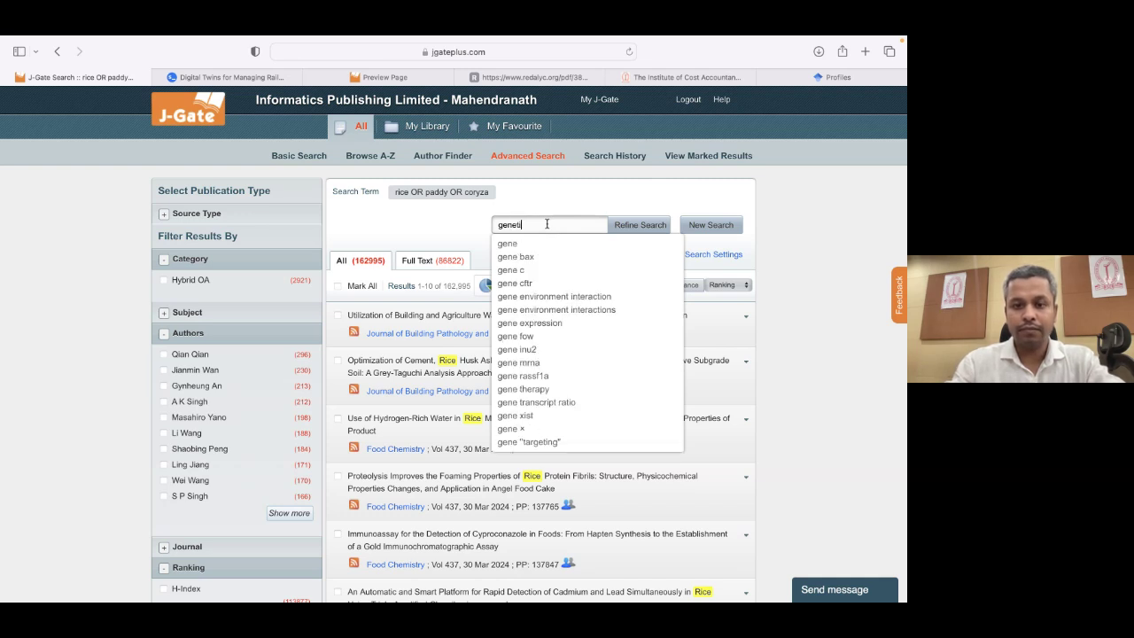
{"action": "left_click", "coordinate": [640, 225]}
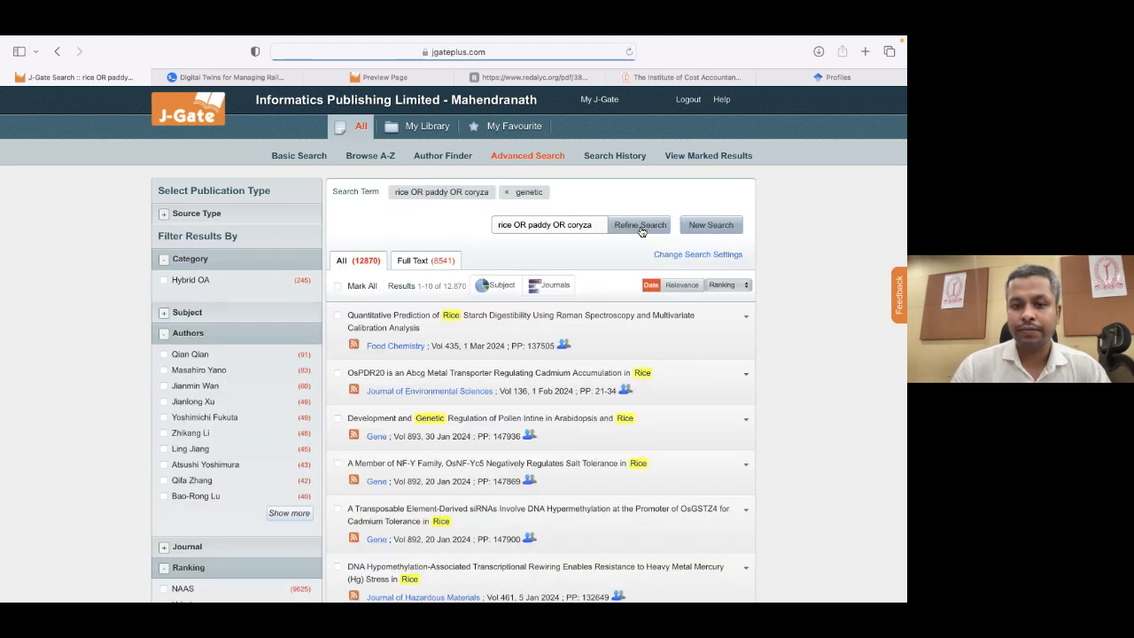
Narrow the genetic-refined results further with the additional term "resistance".
{"action": "triple_click", "coordinate": [555, 228]}
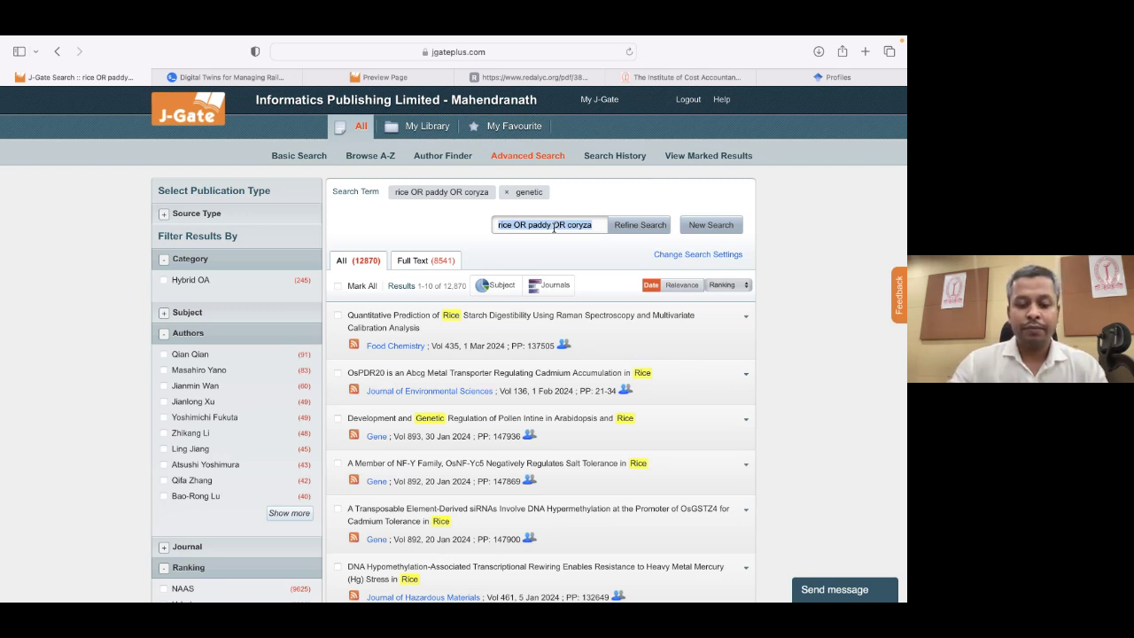
{"action": "type", "text": "r"}
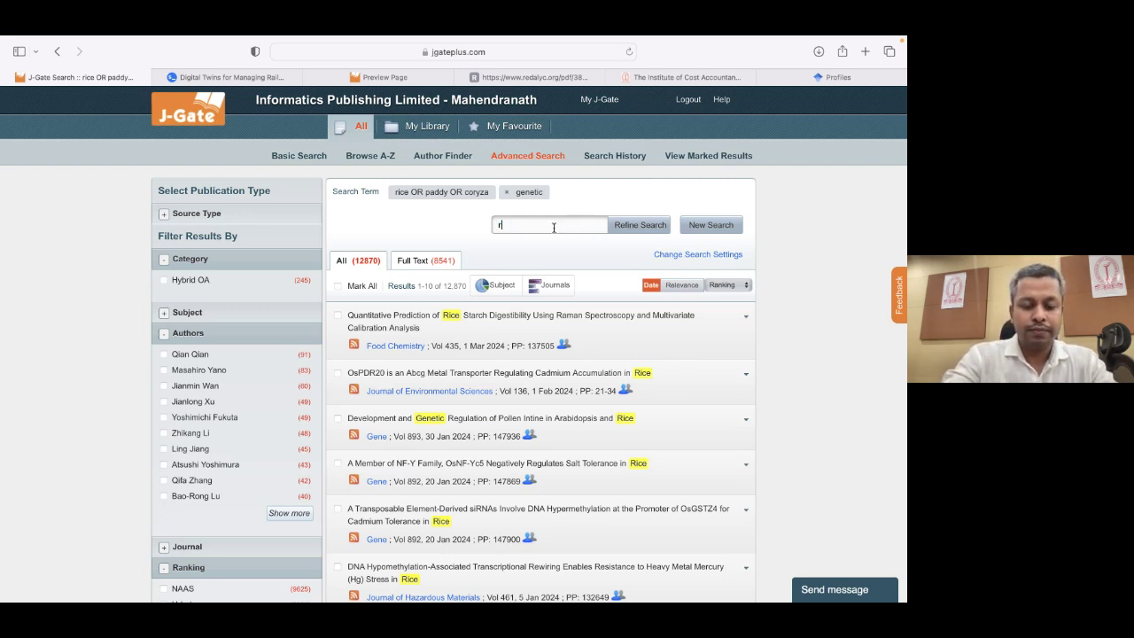
{"action": "type", "text": "esistance"}
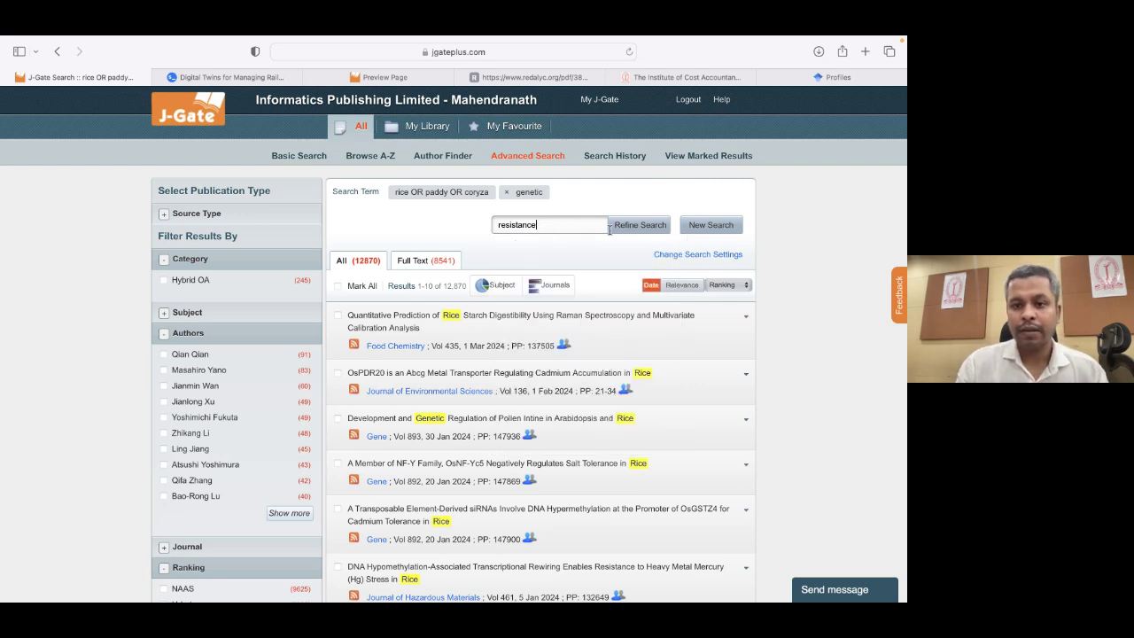
{"action": "left_click", "coordinate": [646, 227]}
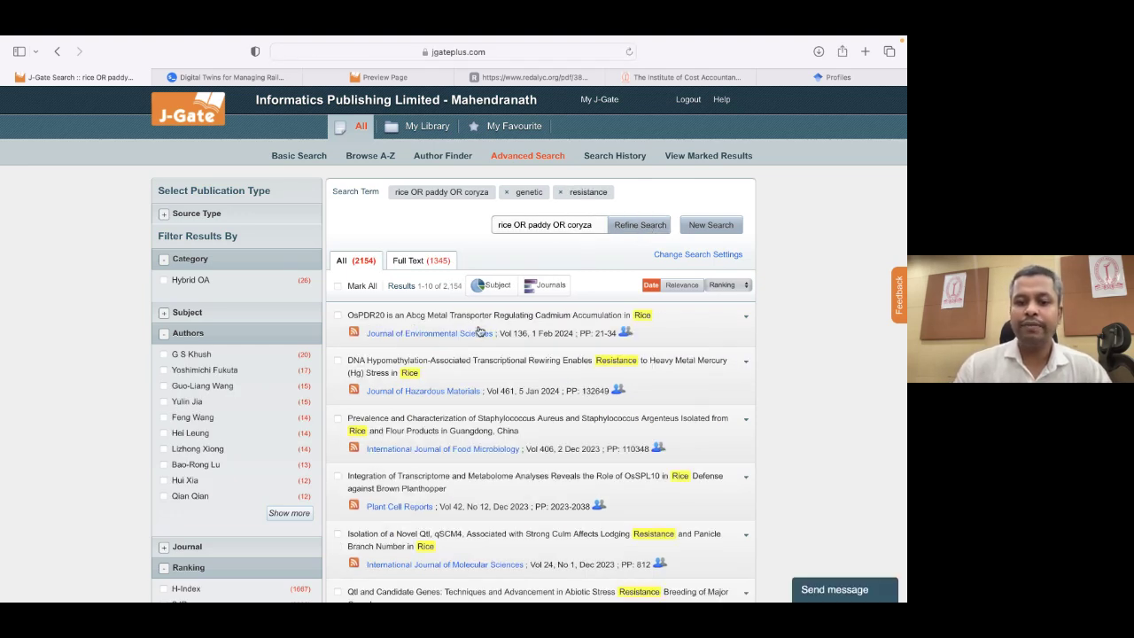
Remove the "resistance" refinement from the rice OR paddy OR coryza search and refine the results with "stress" instead.
{"action": "scroll", "coordinate": [479, 331], "scroll_direction": "down", "scroll_amount": 5}
{"action": "scroll", "coordinate": [479, 324], "scroll_direction": "up", "scroll_amount": 3}
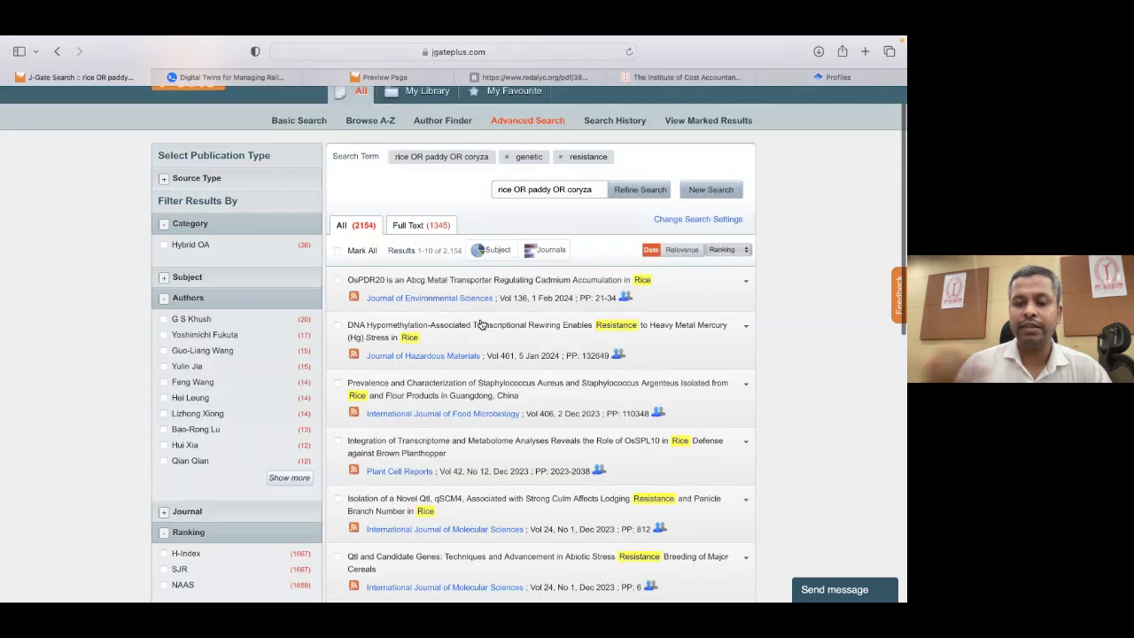
{"action": "scroll", "coordinate": [479, 324], "scroll_direction": "up", "scroll_amount": 1}
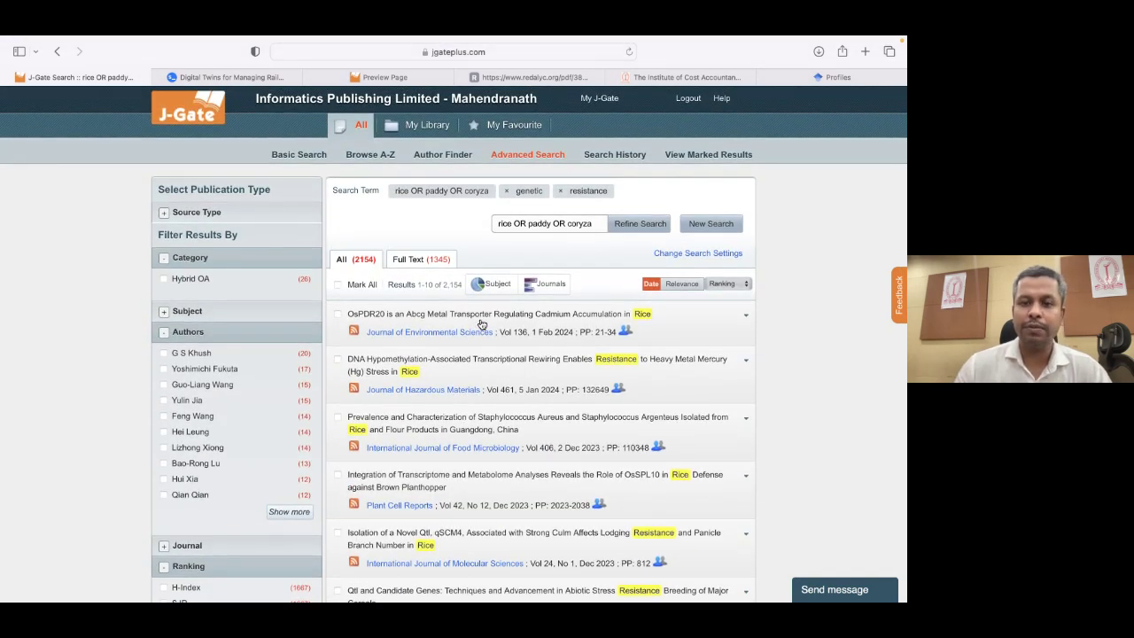
{"action": "left_click", "coordinate": [561, 191]}
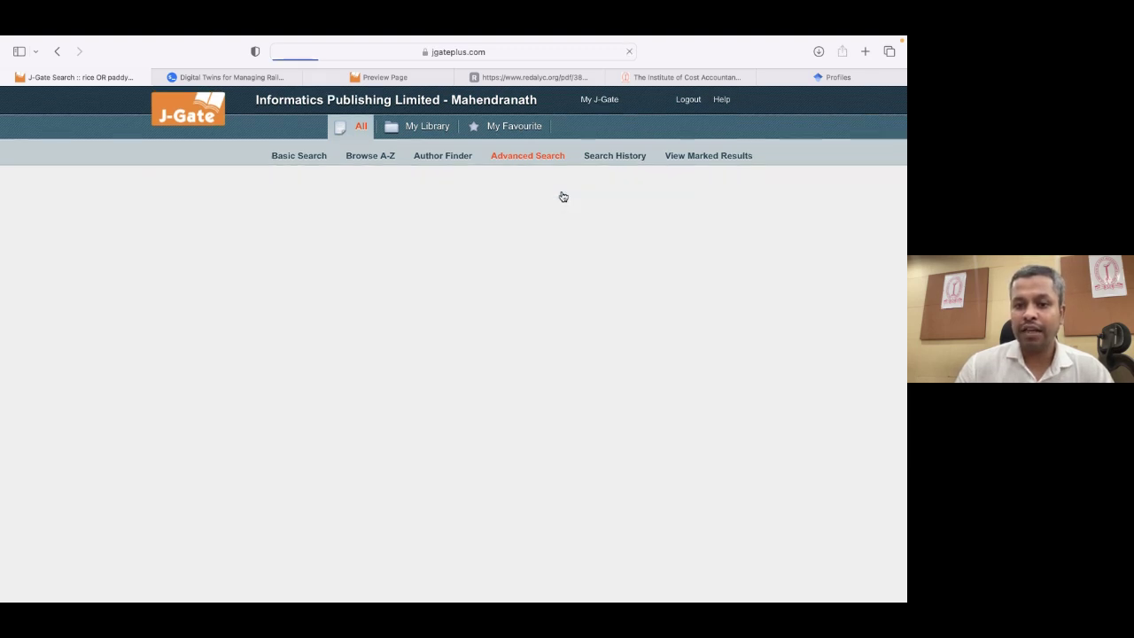
{"action": "left_click", "coordinate": [531, 230]}
{"action": "key", "text": "BackSpace"}
{"action": "key", "text": "BackSpace"}
{"action": "key", "text": "BackSpace"}
{"action": "key", "text": "BackSpace"}
{"action": "key", "text": "BackSpace"}
{"action": "key", "text": "BackSpace"}
{"action": "key", "text": "BackSpace"}
{"action": "key", "text": "BackSpace"}
{"action": "key", "text": "BackSpace"}
{"action": "key", "text": "BackSpace"}
{"action": "key", "text": "BackSpace"}
{"action": "key", "text": "BackSpace"}
{"action": "key", "text": "BackSpace"}
{"action": "key", "text": "BackSpace"}
{"action": "key", "text": "BackSpace"}
{"action": "key", "text": "BackSpace"}
{"action": "key", "text": "BackSpace"}
{"action": "key", "text": "BackSpace"}
{"action": "key", "text": "BackSpace"}
{"action": "key", "text": "BackSpace"}
{"action": "key", "text": "BackSpace"}
{"action": "key", "text": "BackSpace"}
{"action": "key", "text": "BackSpace"}
{"action": "type", "text": "stress"}
{"action": "left_click", "coordinate": [634, 229]}
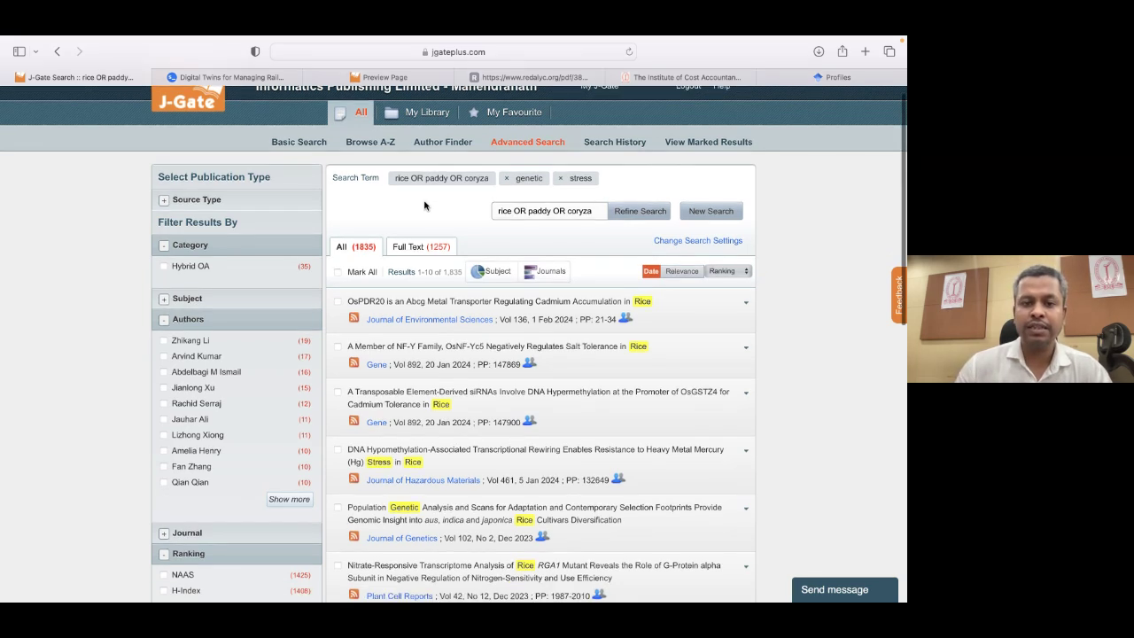
Remove the "stress" and "genetic" refinements, leaving only rice OR paddy OR coryza as the search term.
{"action": "scroll", "coordinate": [424, 206], "scroll_direction": "down", "scroll_amount": 1}
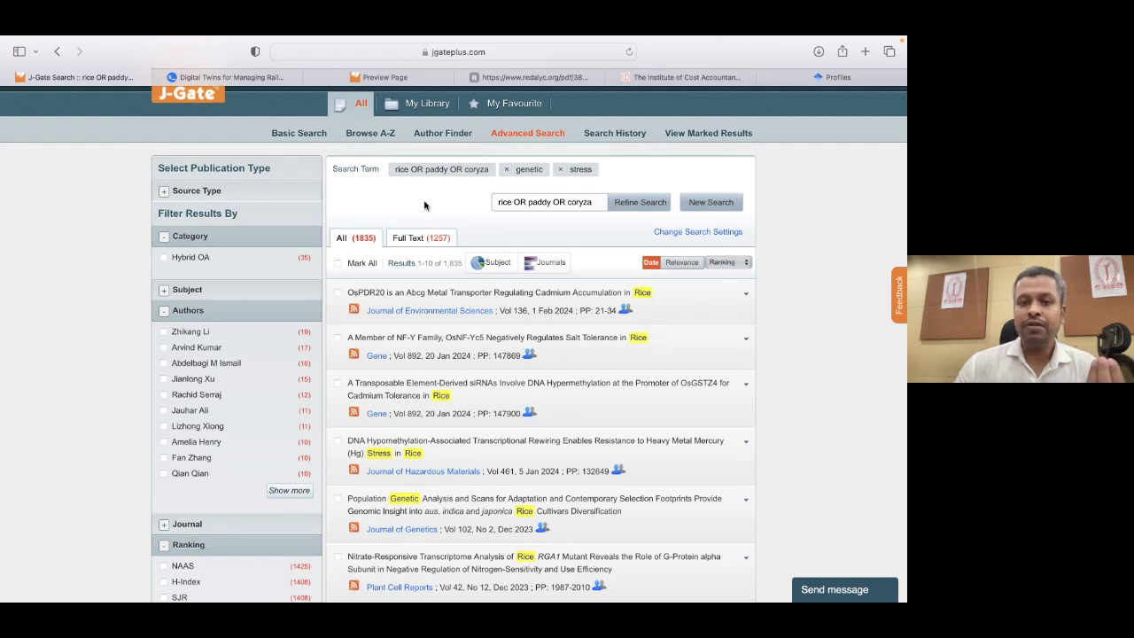
{"action": "scroll", "coordinate": [424, 205], "scroll_direction": "up", "scroll_amount": 1}
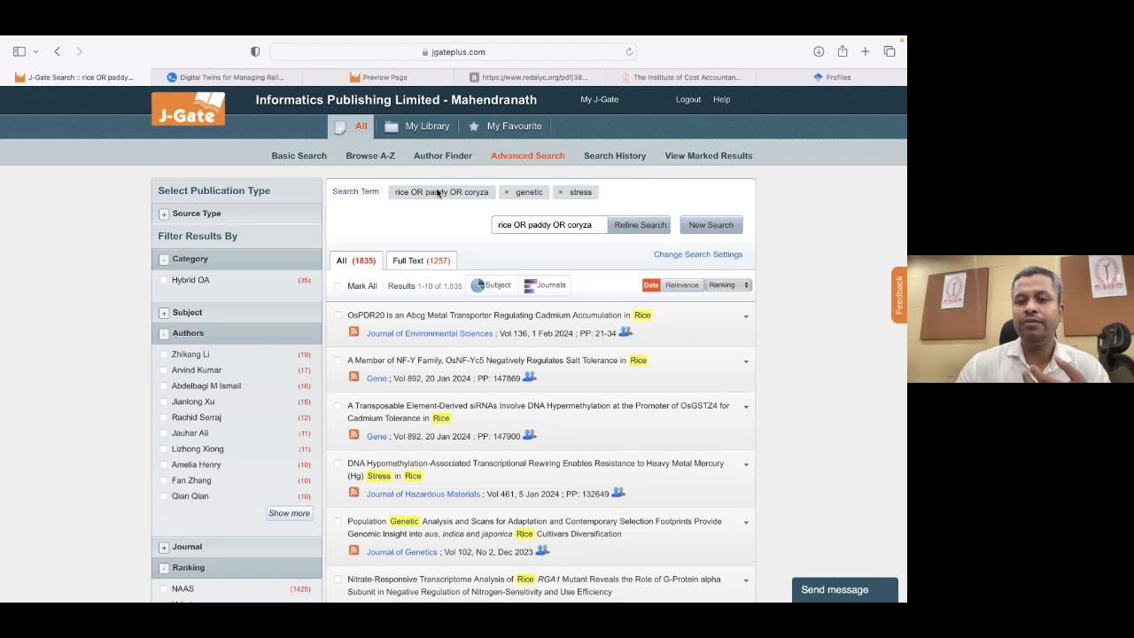
{"action": "left_click", "coordinate": [559, 194]}
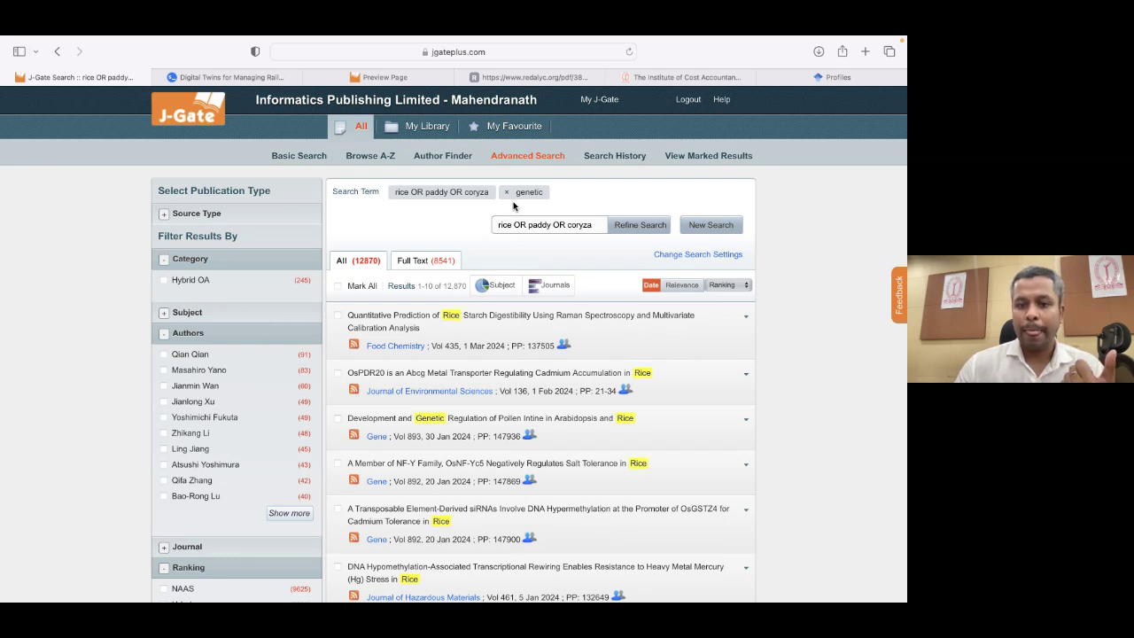
{"action": "left_click", "coordinate": [507, 192]}
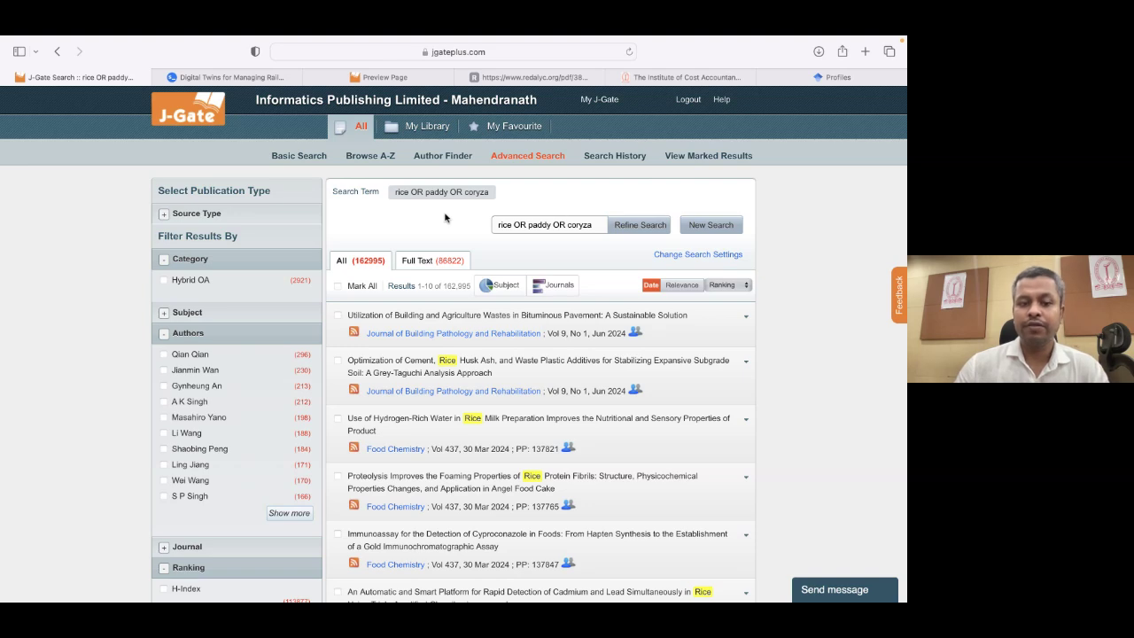
Preview the first result's record details and its journal's table of contents, returning to the results list.
{"action": "scroll", "coordinate": [445, 218], "scroll_direction": "down", "scroll_amount": 3}
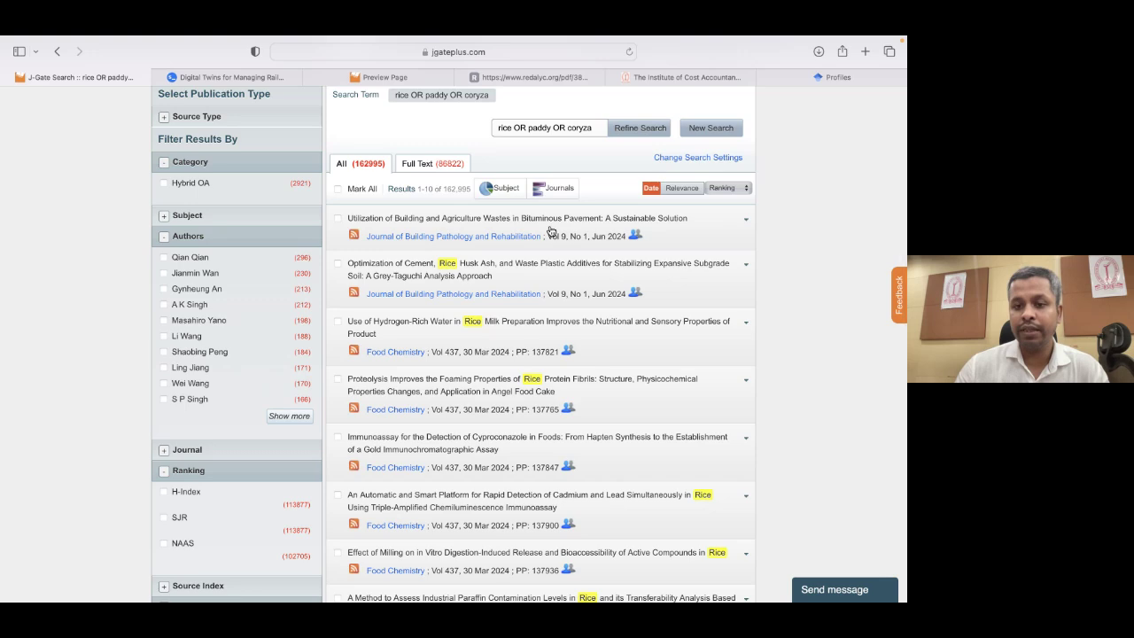
{"action": "left_click", "coordinate": [550, 231]}
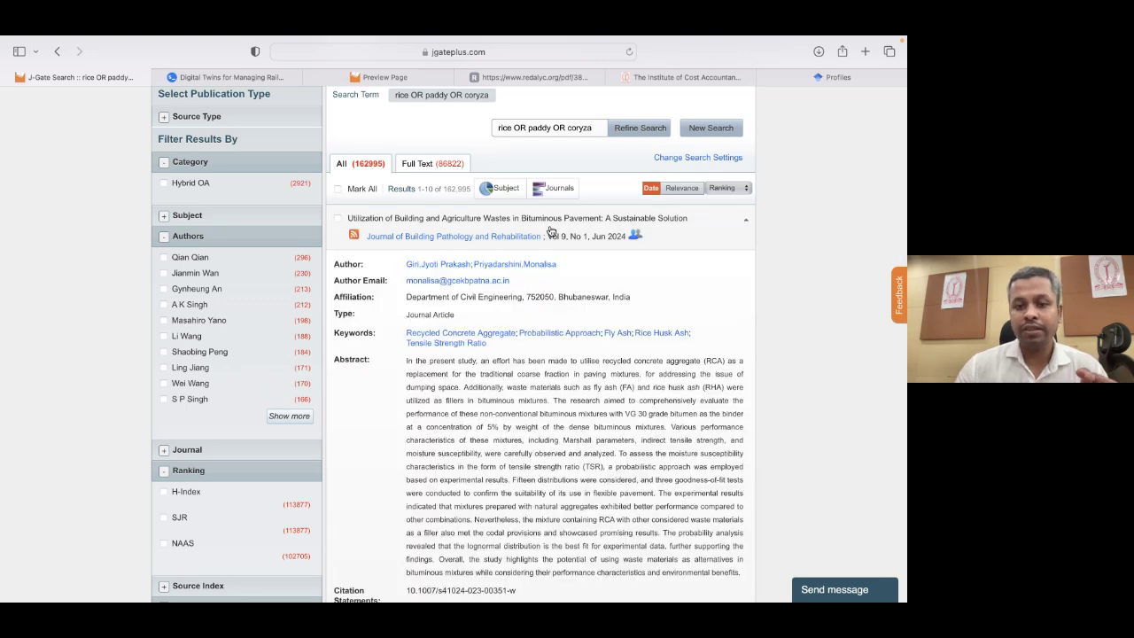
{"action": "left_click", "coordinate": [550, 232]}
{"action": "scroll", "coordinate": [417, 338], "scroll_direction": "down", "scroll_amount": 3}
{"action": "scroll", "coordinate": [417, 338], "scroll_direction": "up", "scroll_amount": 1}
{"action": "scroll", "coordinate": [417, 337], "scroll_direction": "up", "scroll_amount": 3}
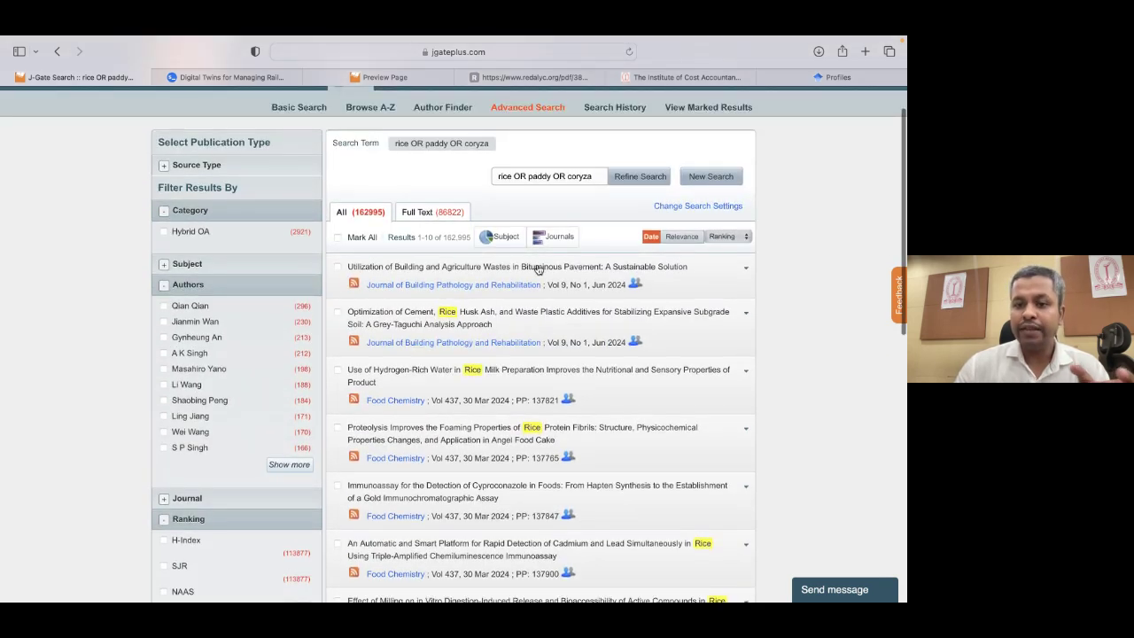
{"action": "left_click", "coordinate": [438, 287]}
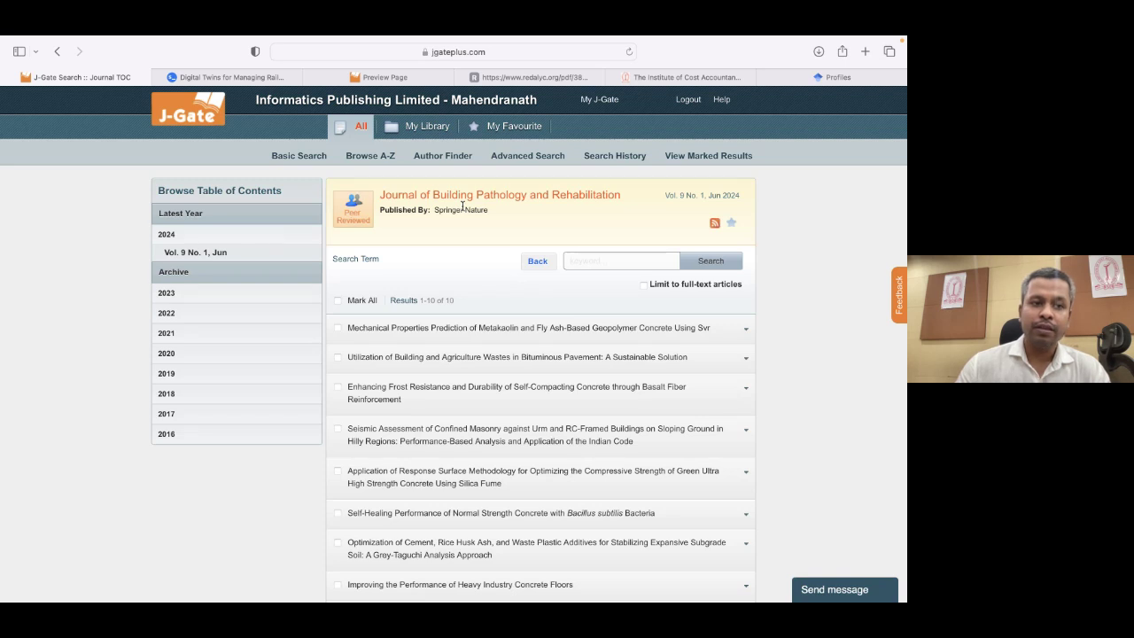
{"action": "left_click", "coordinate": [58, 52]}
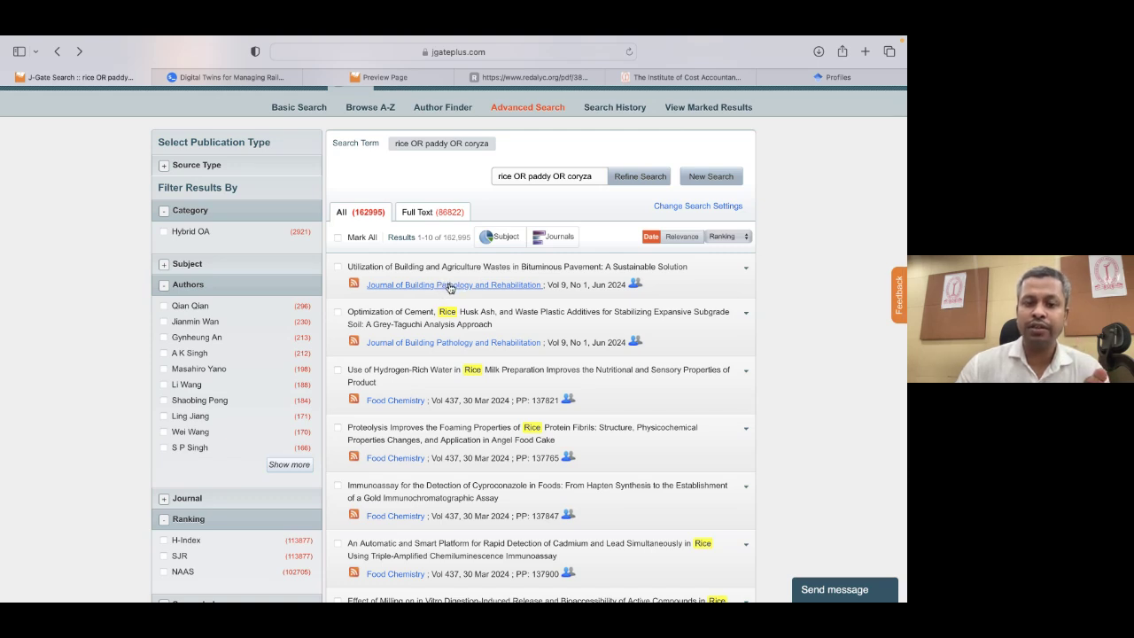
Look up the libraries subscribing to the first result's journal and view the contact details of SRM Institute of Science and Technology.
{"action": "left_click", "coordinate": [582, 268]}
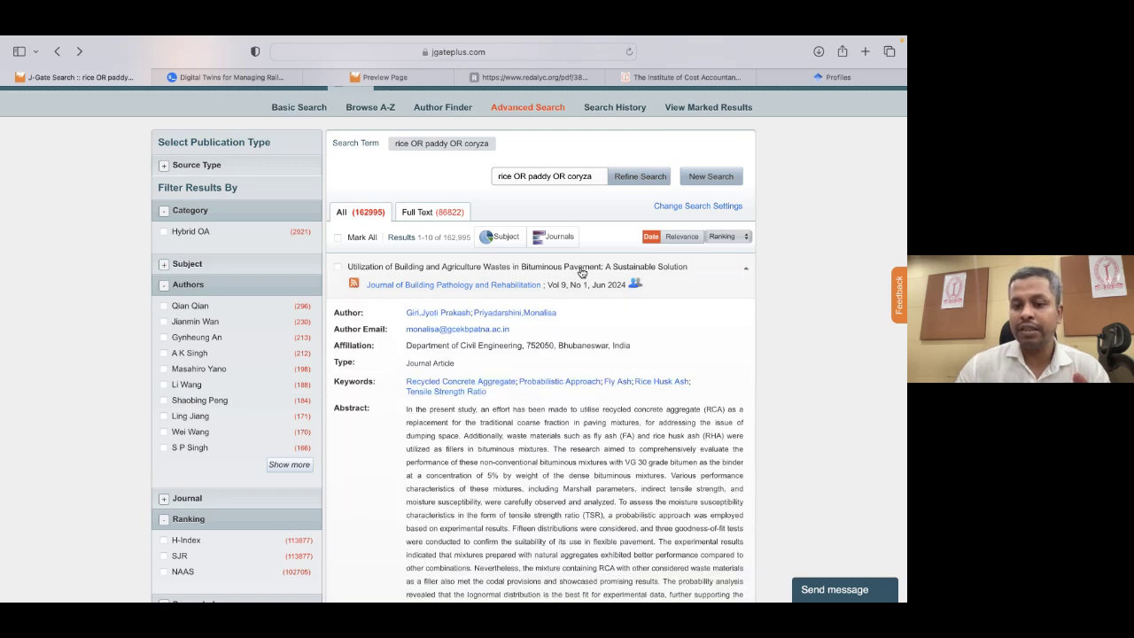
{"action": "scroll", "coordinate": [582, 272], "scroll_direction": "down", "scroll_amount": 5}
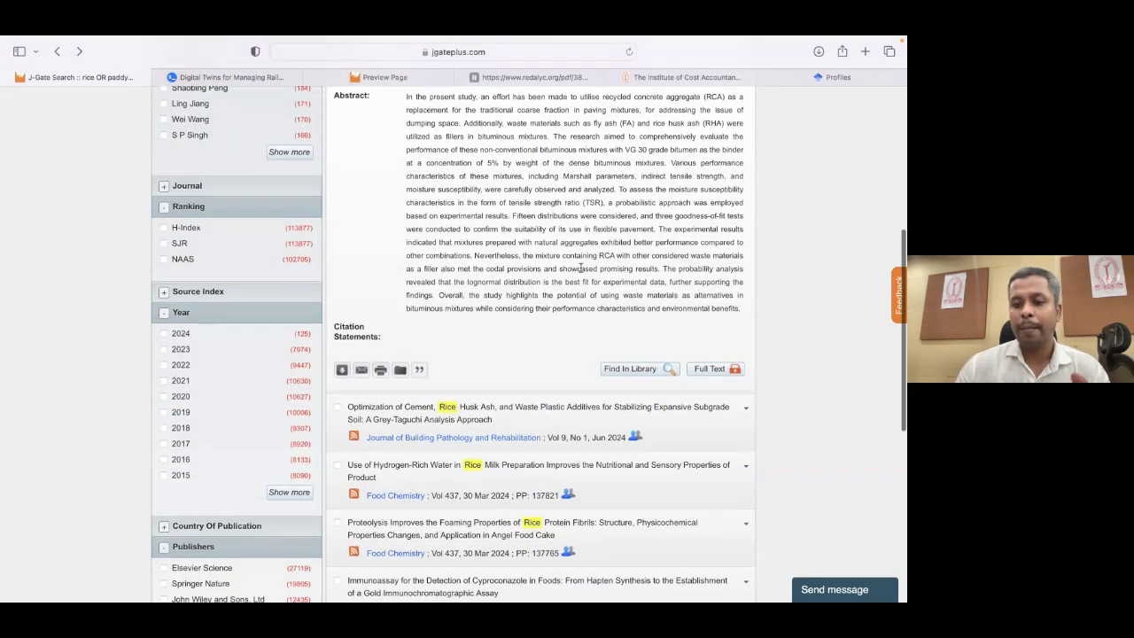
{"action": "scroll", "coordinate": [581, 268], "scroll_direction": "down", "scroll_amount": 2}
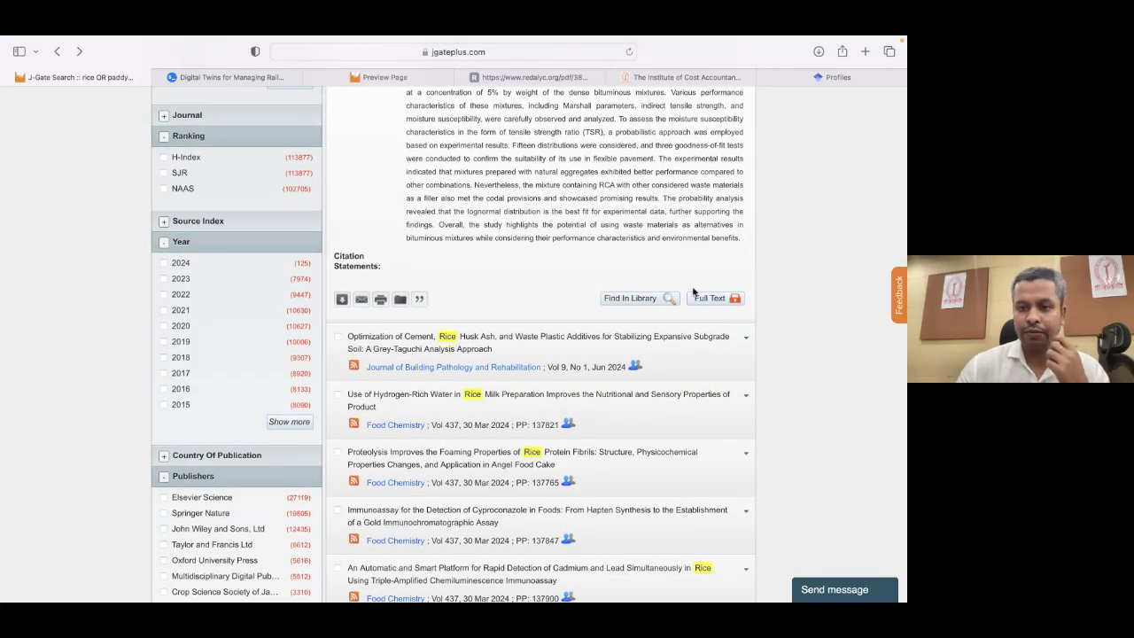
{"action": "left_click", "coordinate": [647, 305]}
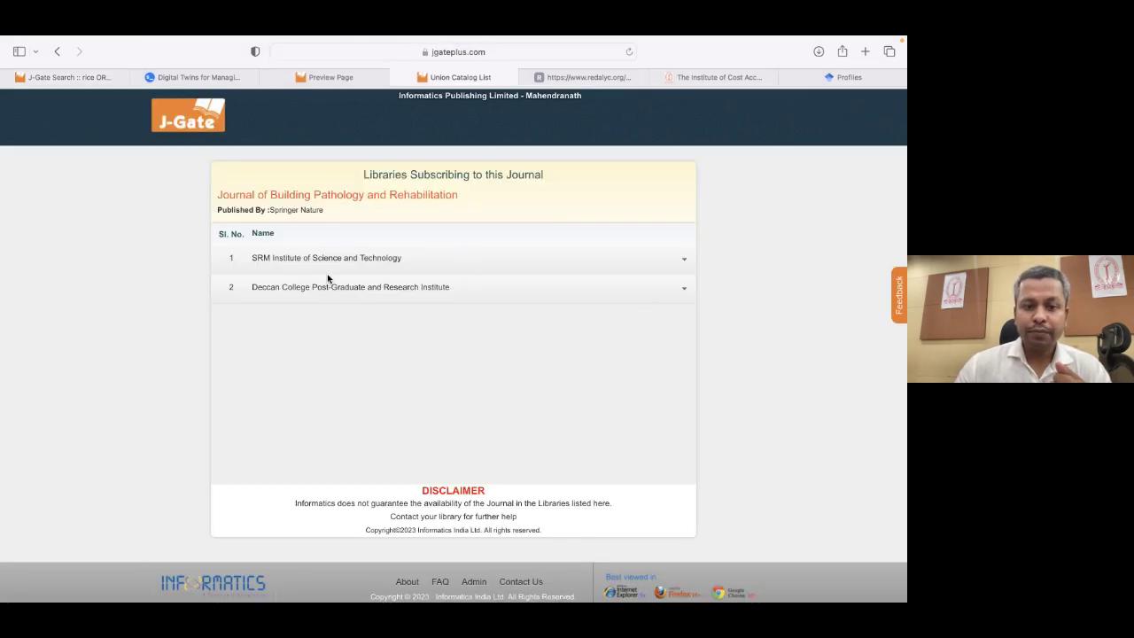
{"action": "left_click", "coordinate": [377, 262]}
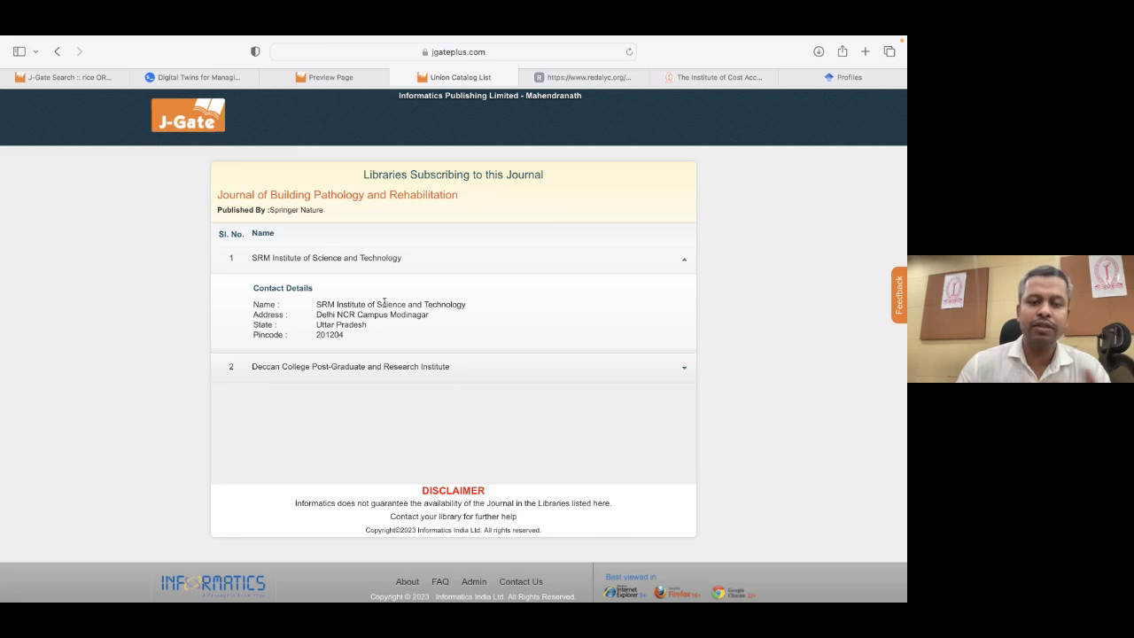
{"action": "left_click", "coordinate": [345, 264]}
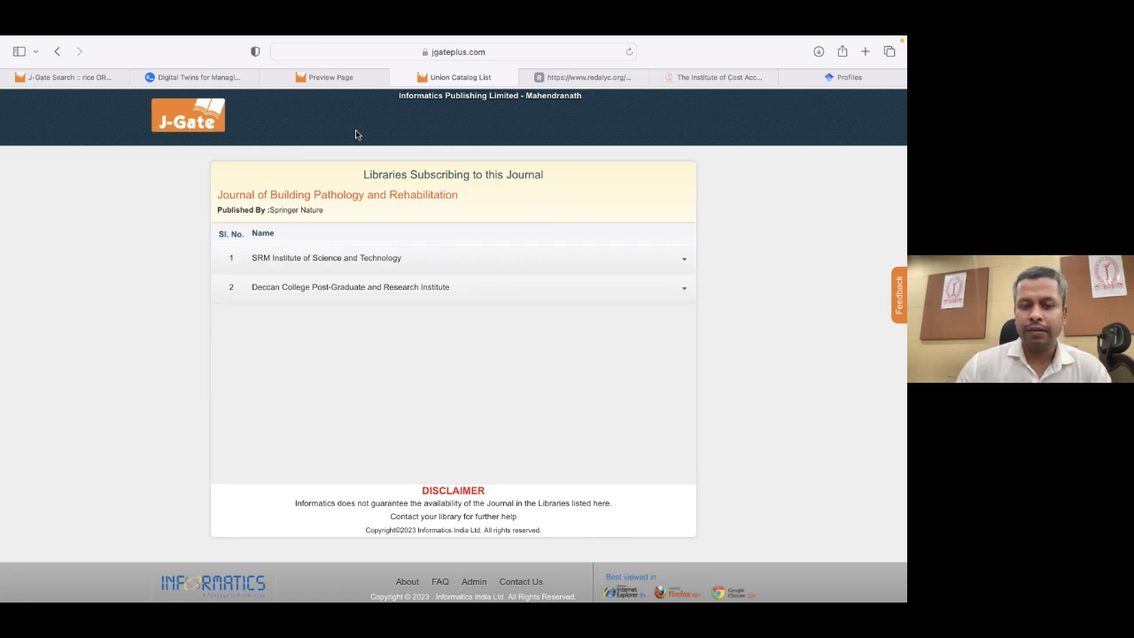
Return to the search results and view the record details of the second result, on cement and rice husk ash.
{"action": "left_click", "coordinate": [332, 78]}
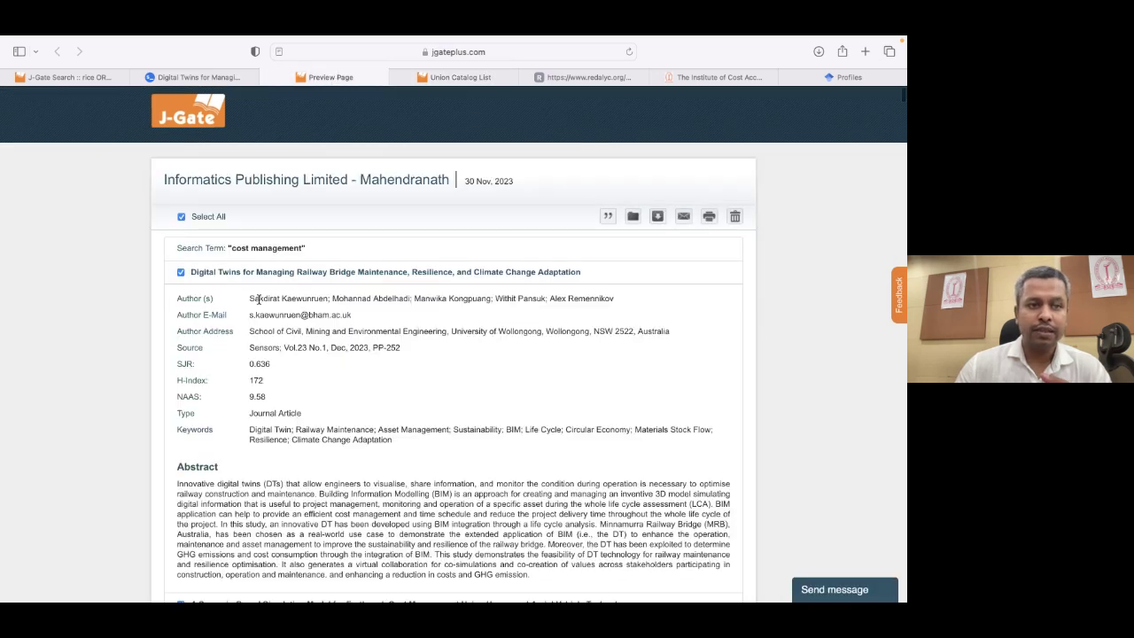
{"action": "left_click", "coordinate": [30, 78]}
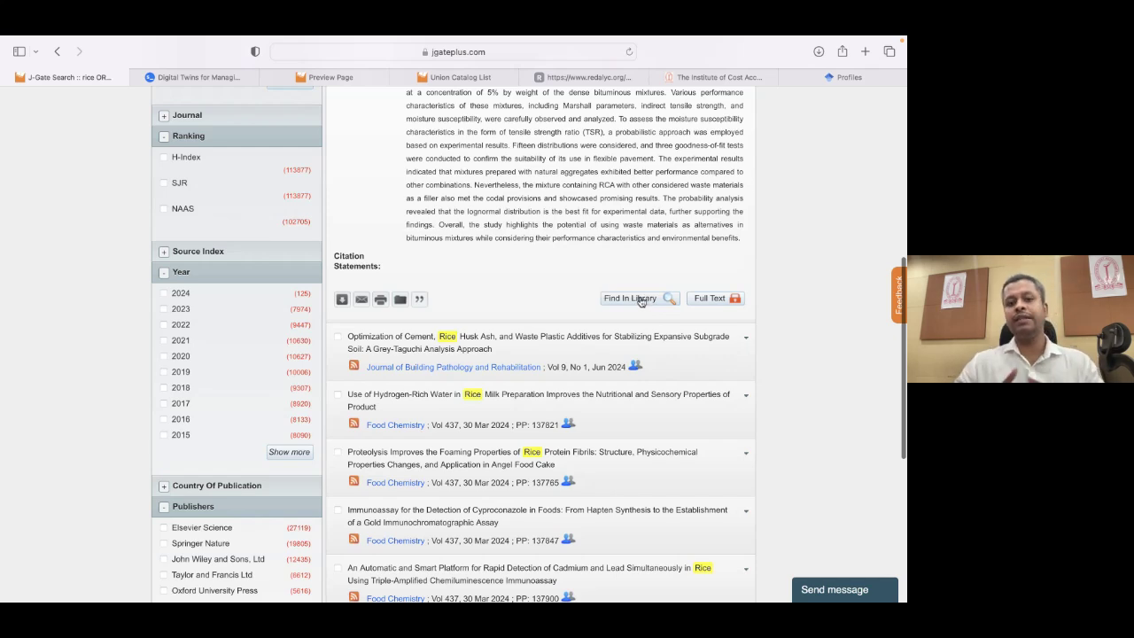
{"action": "left_click", "coordinate": [582, 345]}
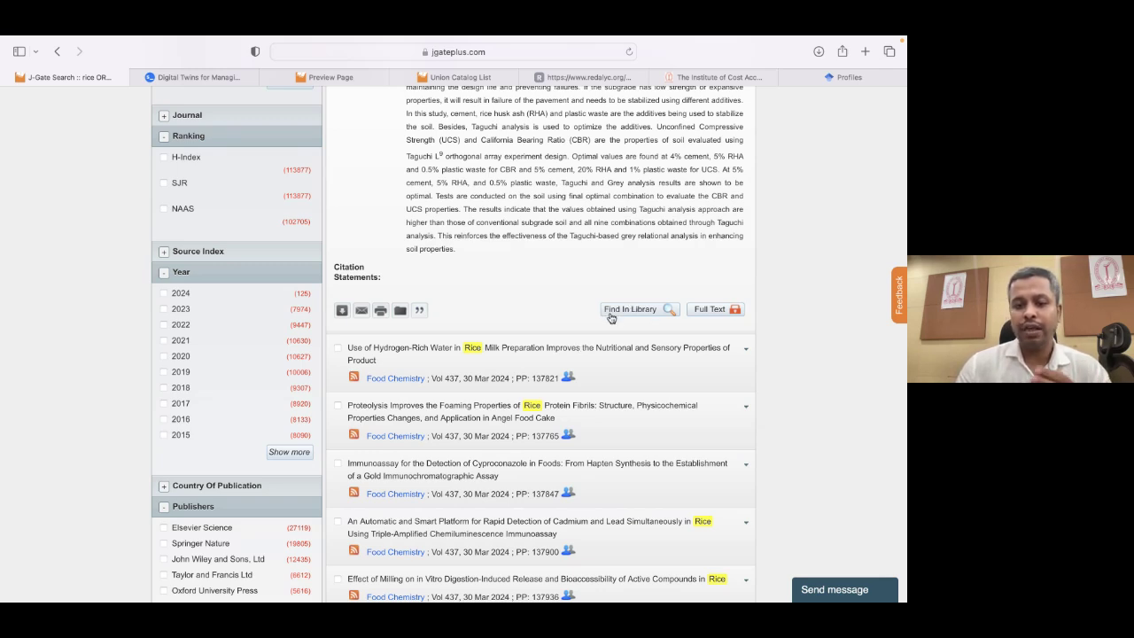
{"action": "scroll", "coordinate": [567, 284], "scroll_direction": "up", "scroll_amount": 5}
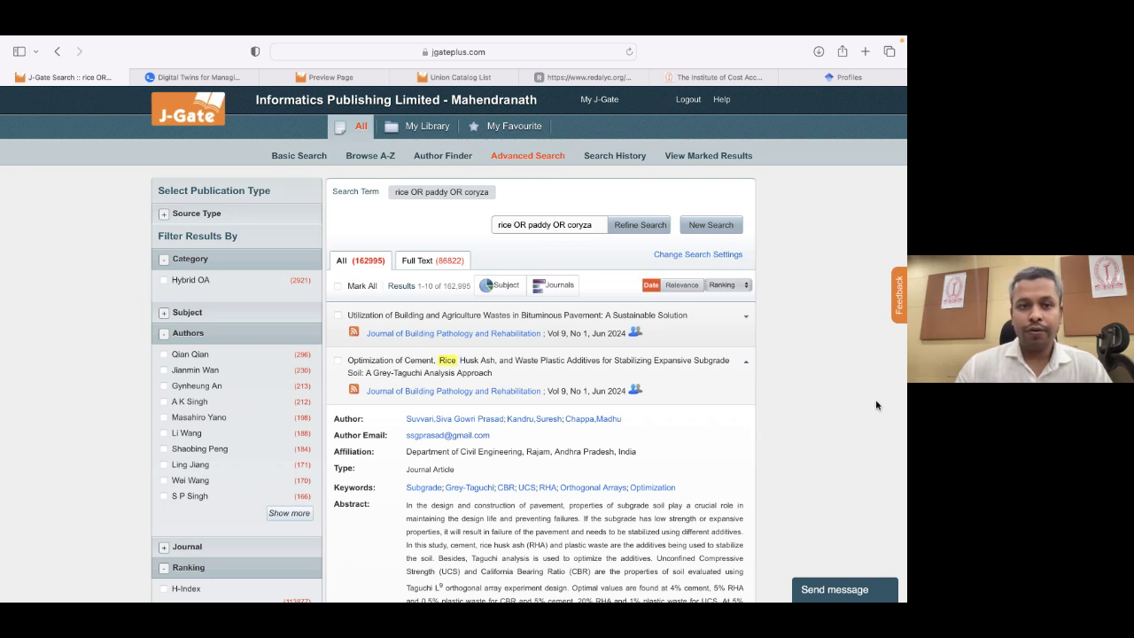
Go back to the J-Gate home page with the basic search.
{"action": "left_click", "coordinate": [185, 118]}
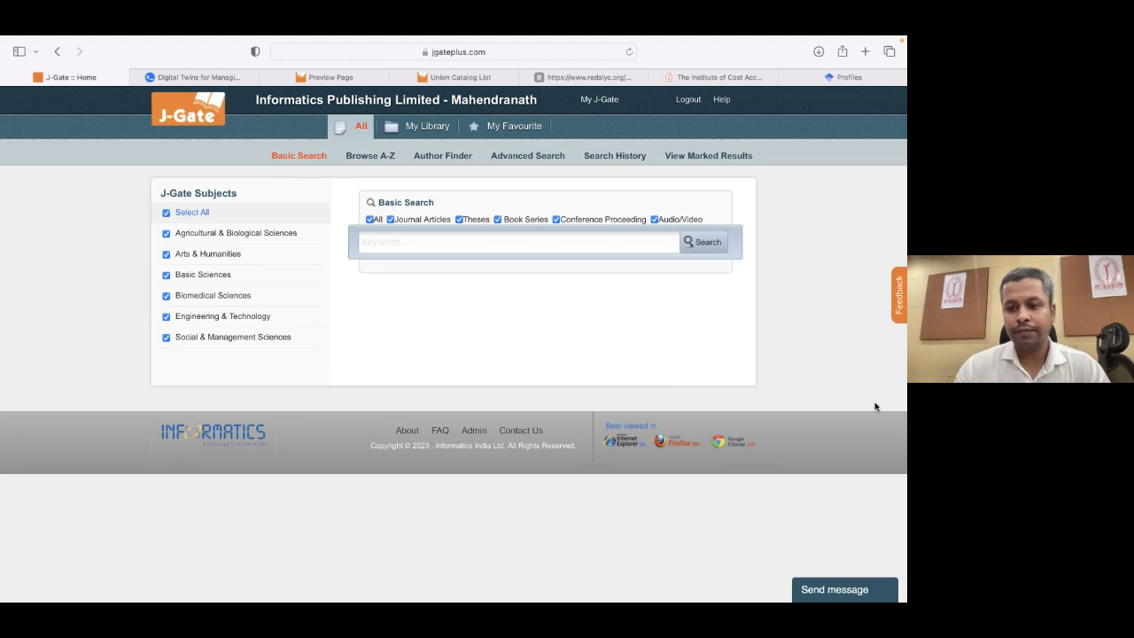
Switch to Microsoft Teams, look through the new entries in the live event Q&A, and return to the J-Gate home page in Safari.
{"action": "key", "text": "super+Tab"}
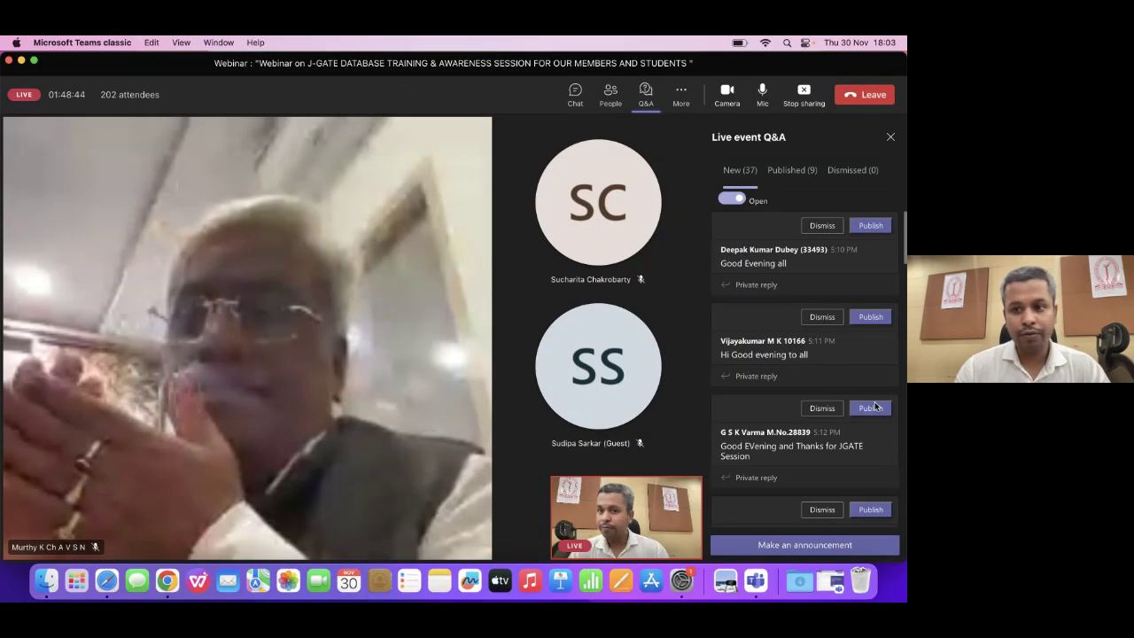
{"action": "scroll", "coordinate": [751, 385], "scroll_direction": "down", "scroll_amount": 5}
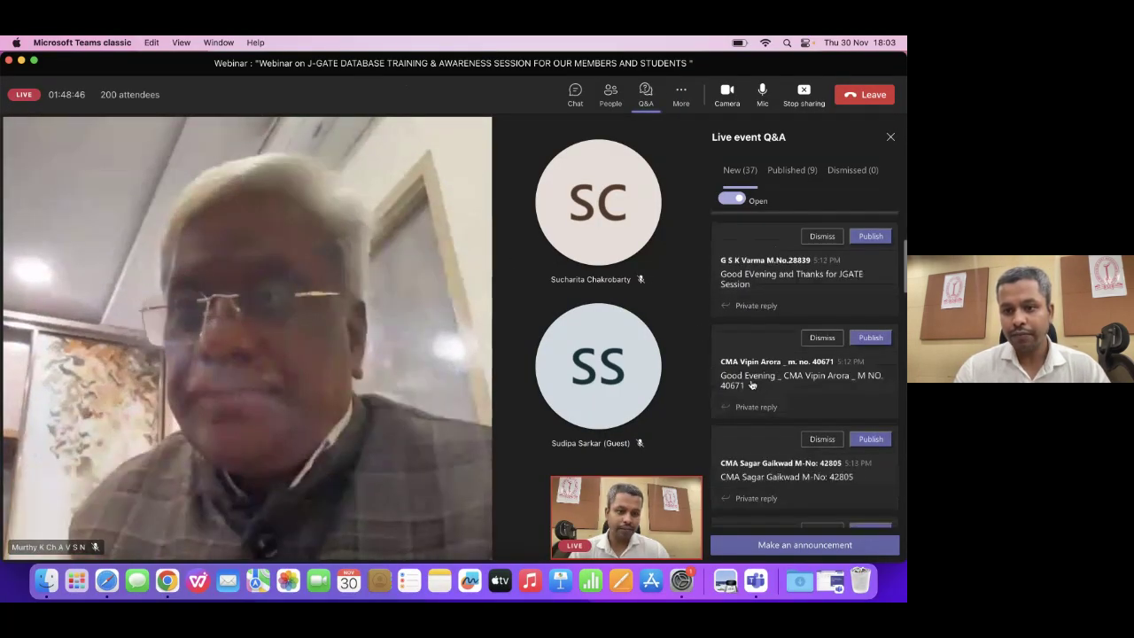
{"action": "scroll", "coordinate": [751, 384], "scroll_direction": "down", "scroll_amount": 10}
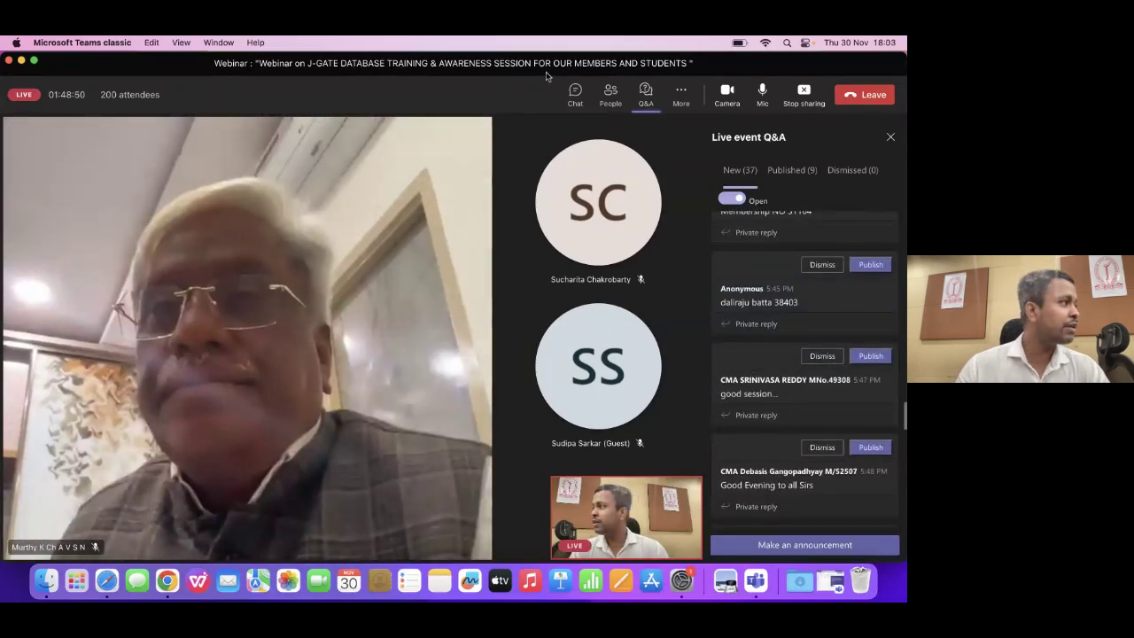
{"action": "left_click", "coordinate": [21, 60]}
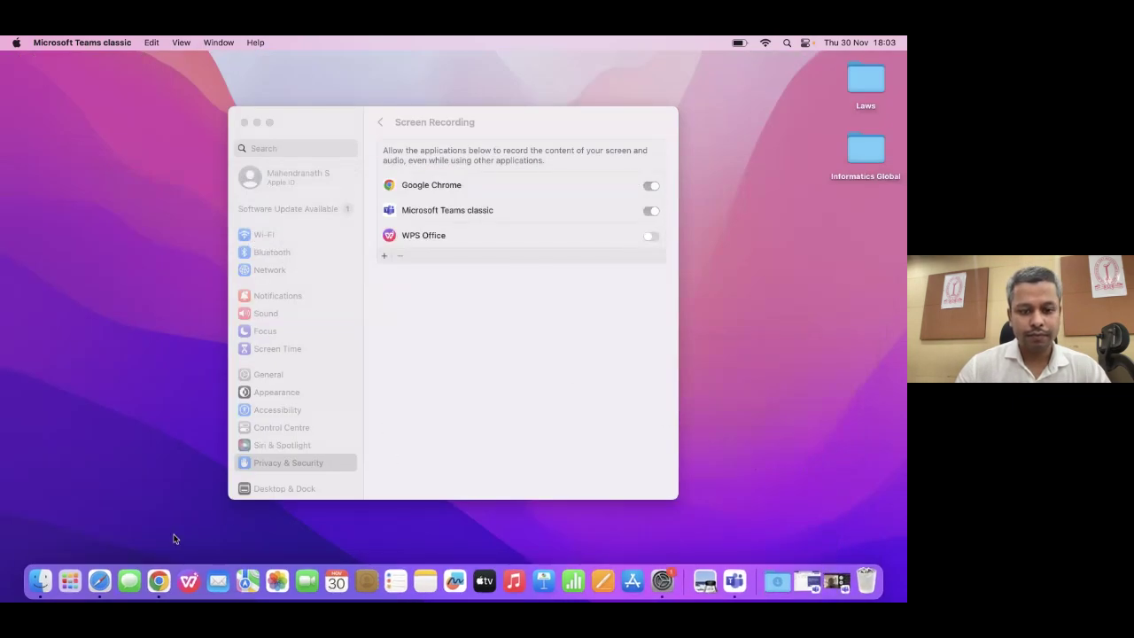
{"action": "left_click", "coordinate": [99, 574]}
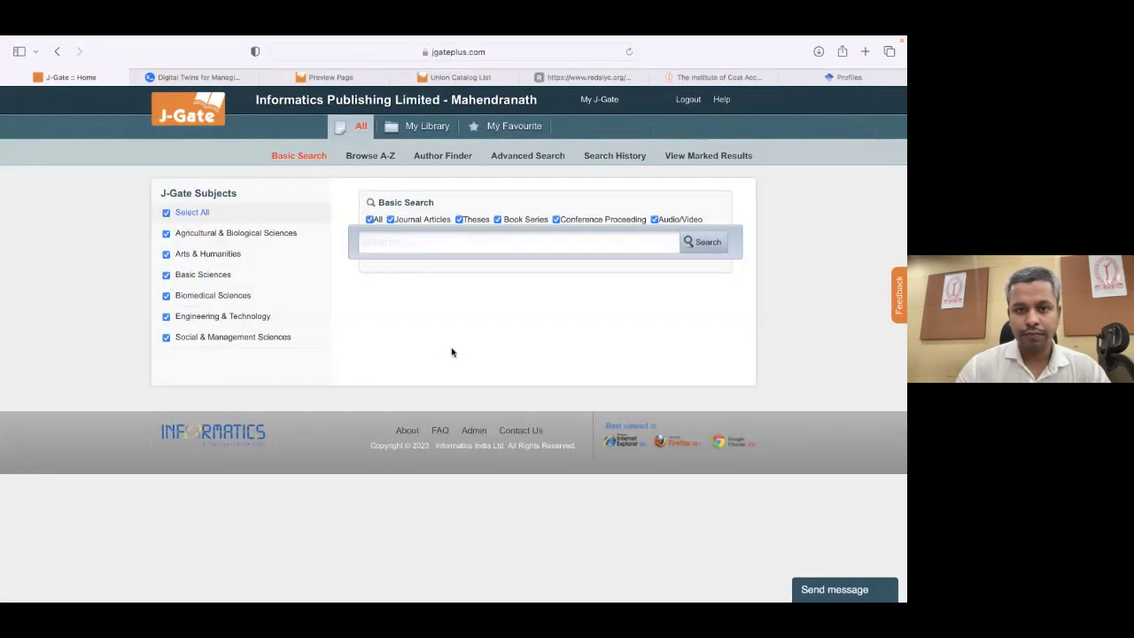
{"action": "left_click", "coordinate": [190, 122]}
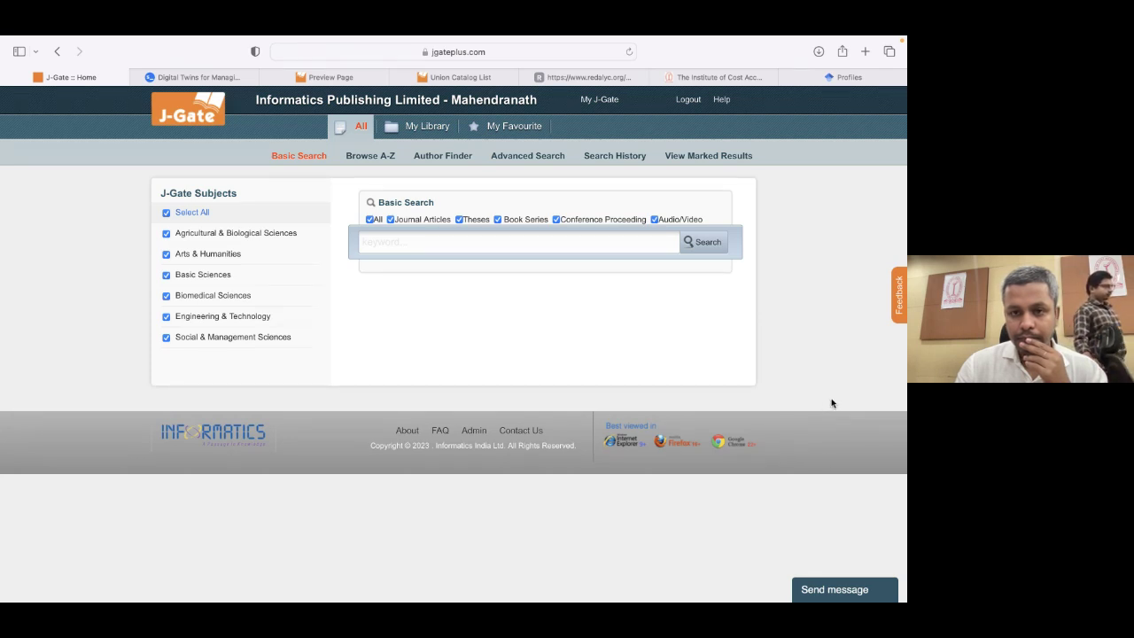
{"action": "key", "text": "super+Tab"}
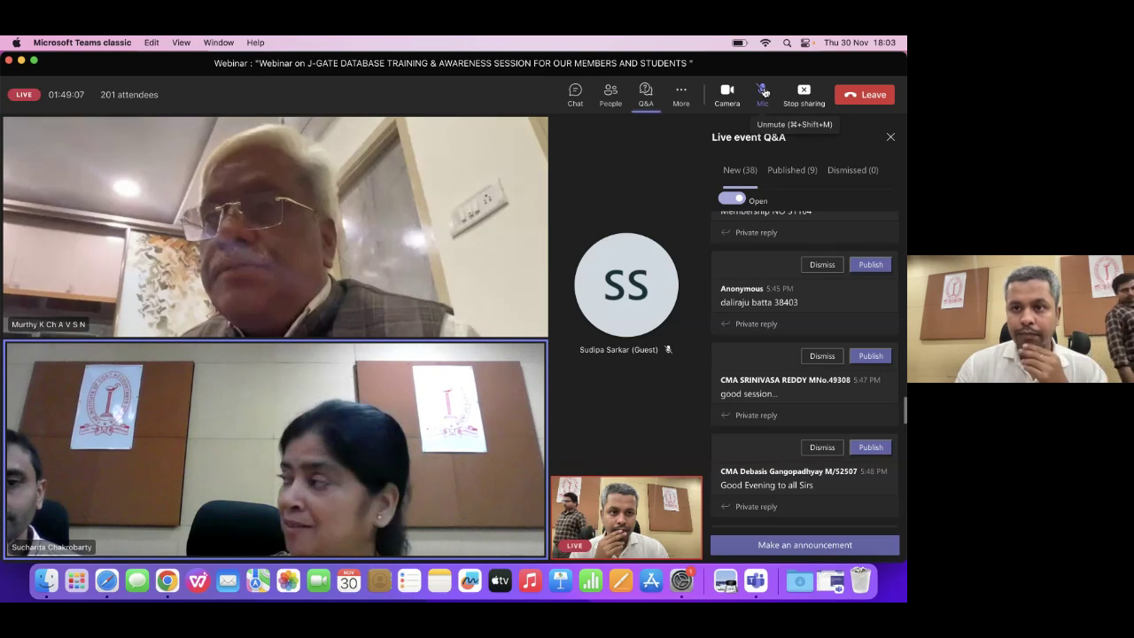
{"action": "left_click", "coordinate": [805, 43]}
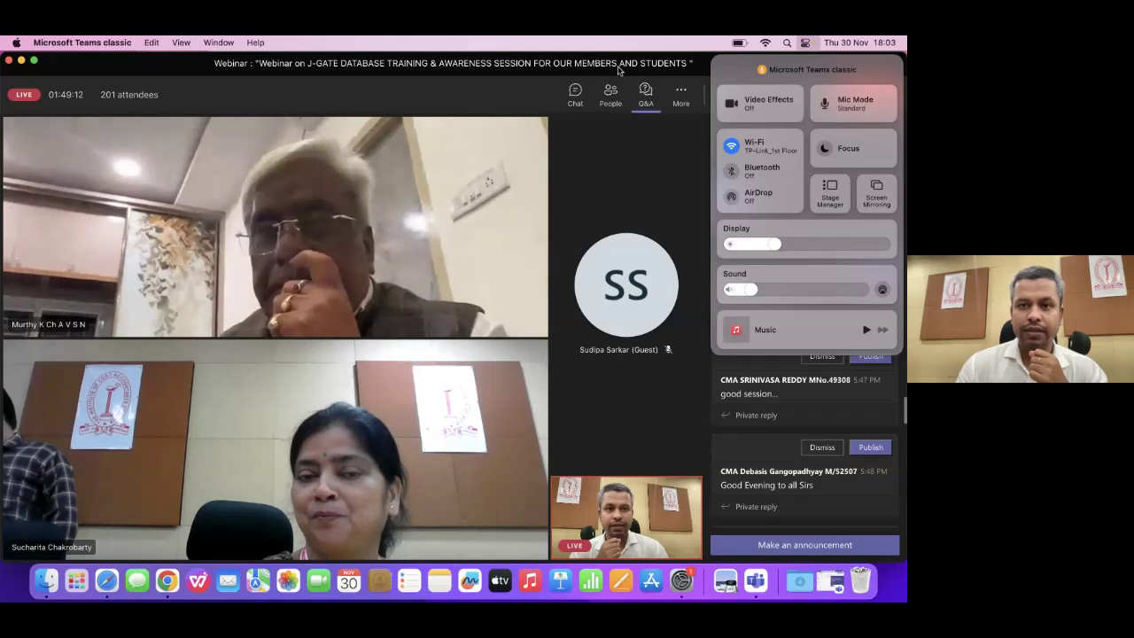
{"action": "left_click", "coordinate": [668, 129]}
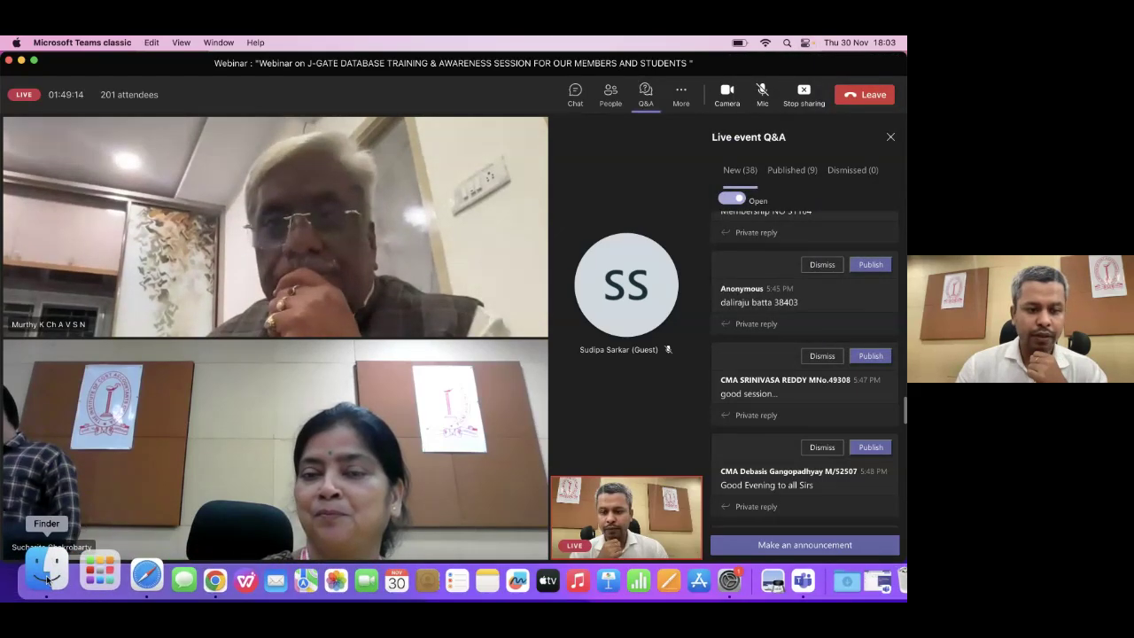
{"action": "left_click", "coordinate": [112, 574]}
{"action": "left_click", "coordinate": [413, 241]}
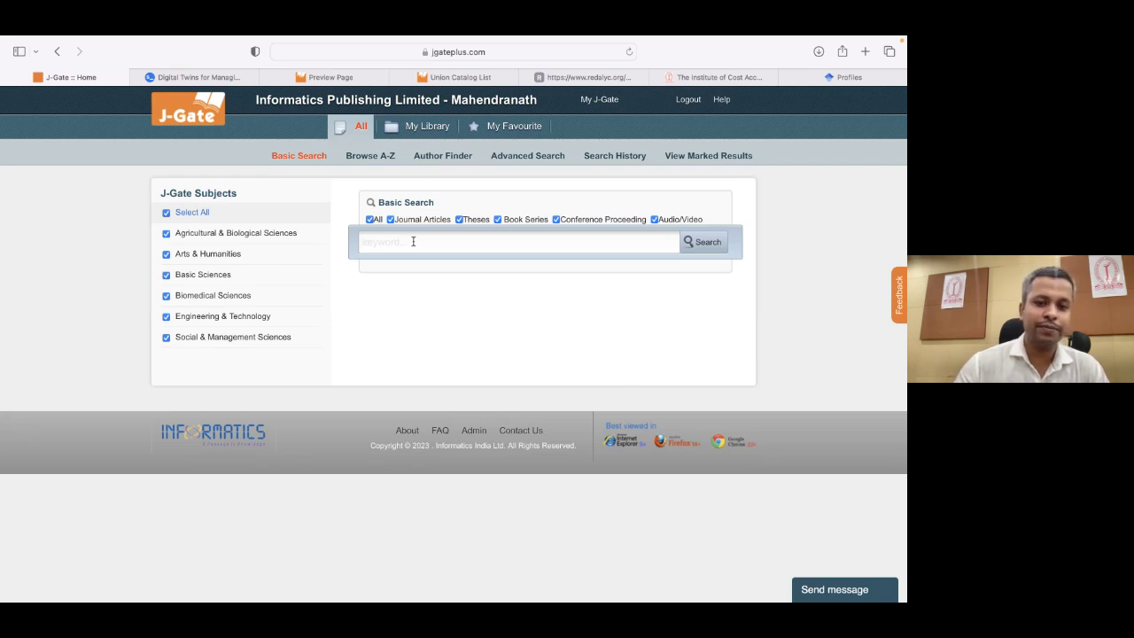
{"action": "left_click", "coordinate": [343, 198]}
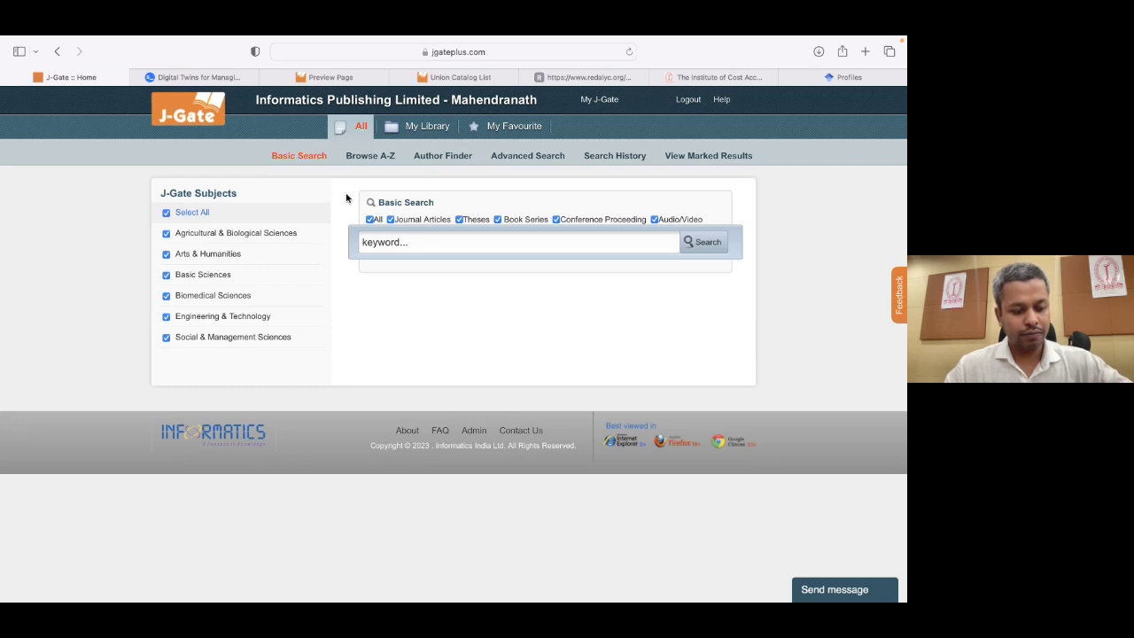
Browse the A-Z title list for titles containing "HBR" and view the HBRC Journal's table of contents.
{"action": "left_click", "coordinate": [370, 157]}
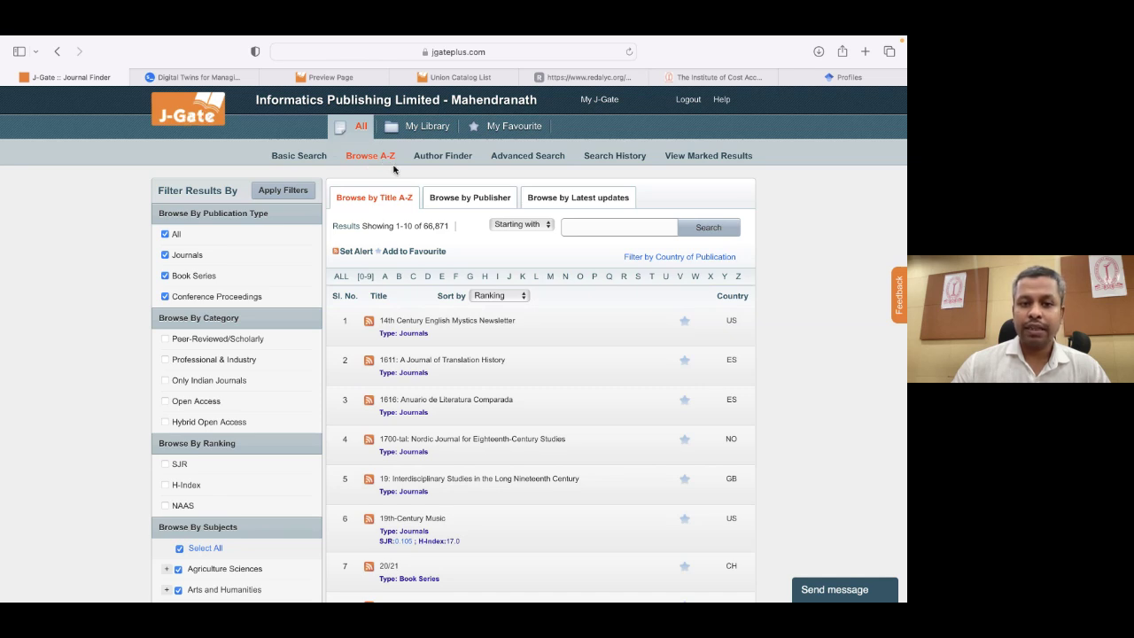
{"action": "scroll", "coordinate": [401, 250], "scroll_direction": "down", "scroll_amount": 2}
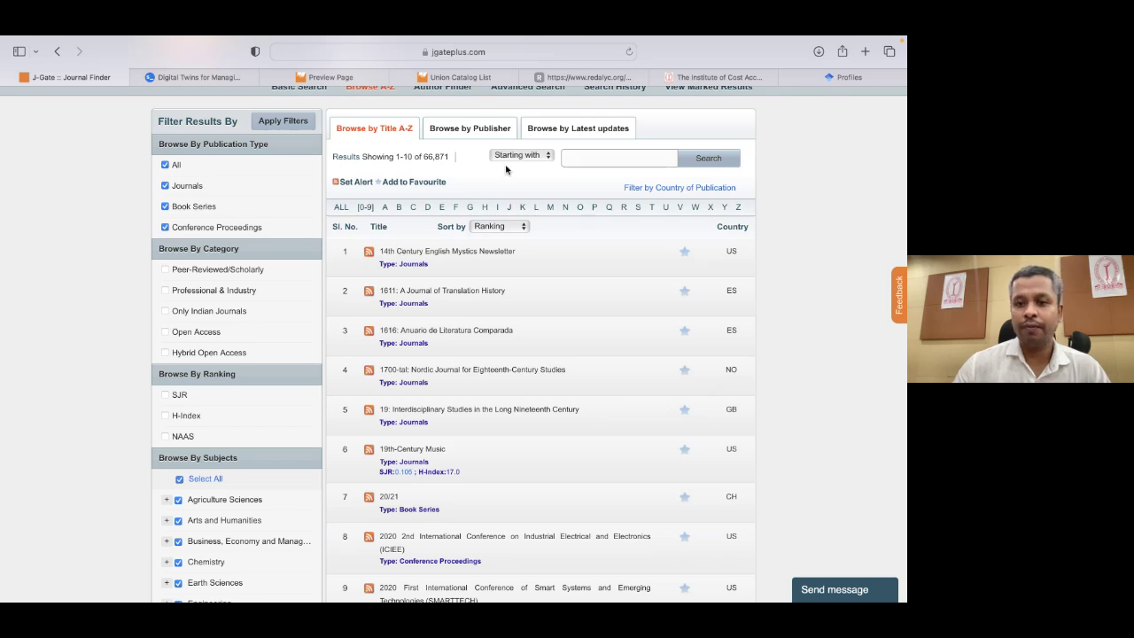
{"action": "left_click", "coordinate": [606, 160]}
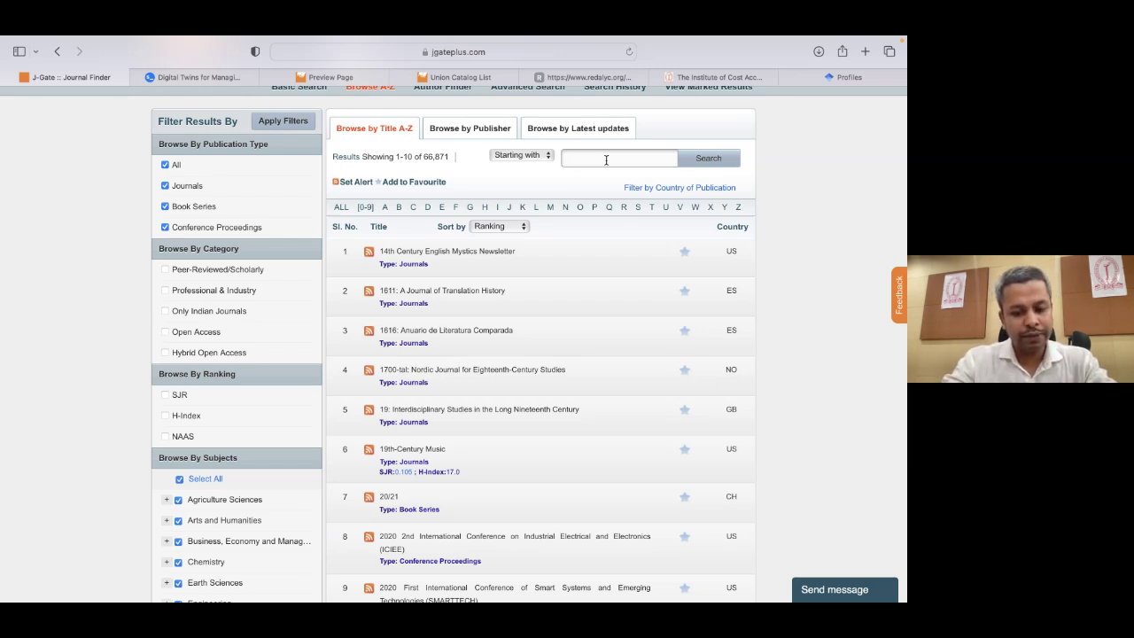
{"action": "type", "text": "BR"}
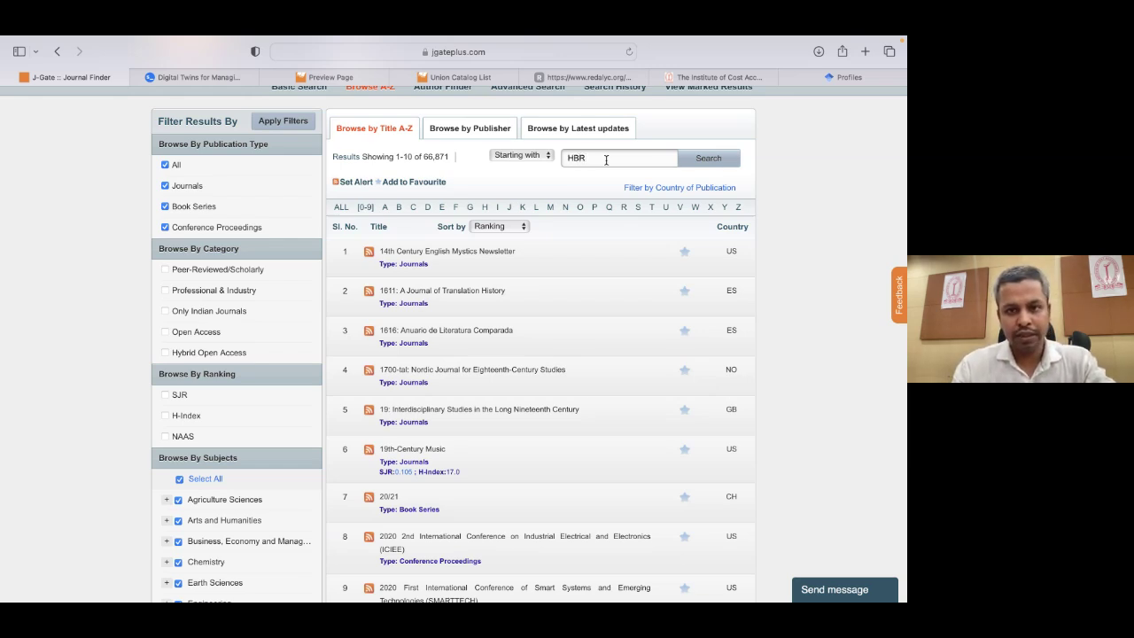
{"action": "left_click", "coordinate": [512, 159]}
{"action": "left_click", "coordinate": [513, 168]}
{"action": "left_click", "coordinate": [708, 158]}
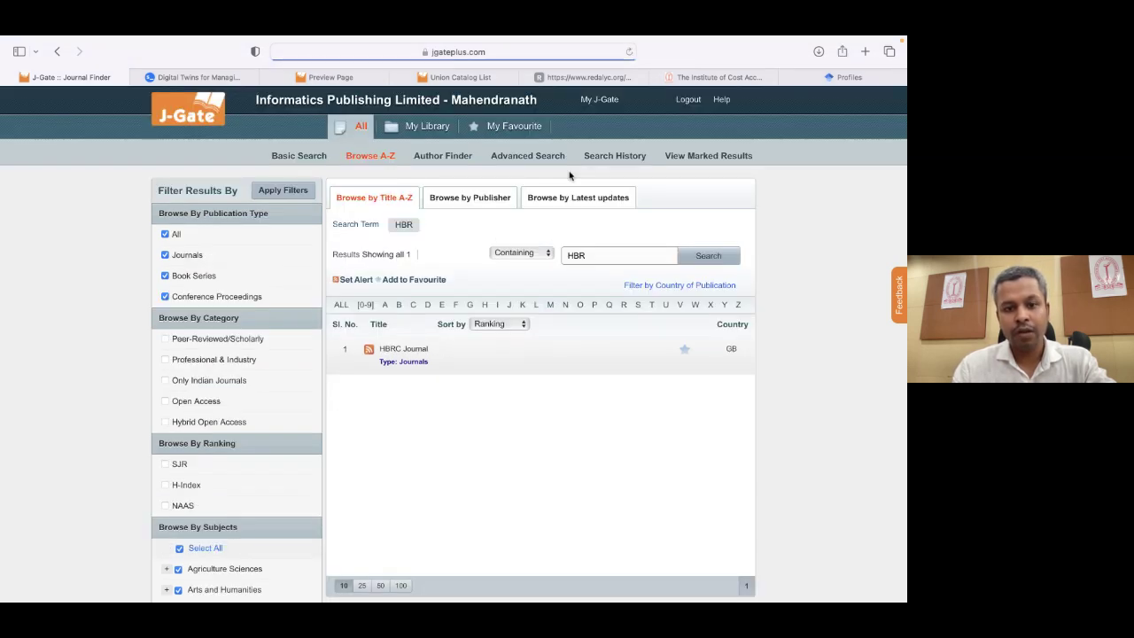
{"action": "left_click", "coordinate": [408, 350]}
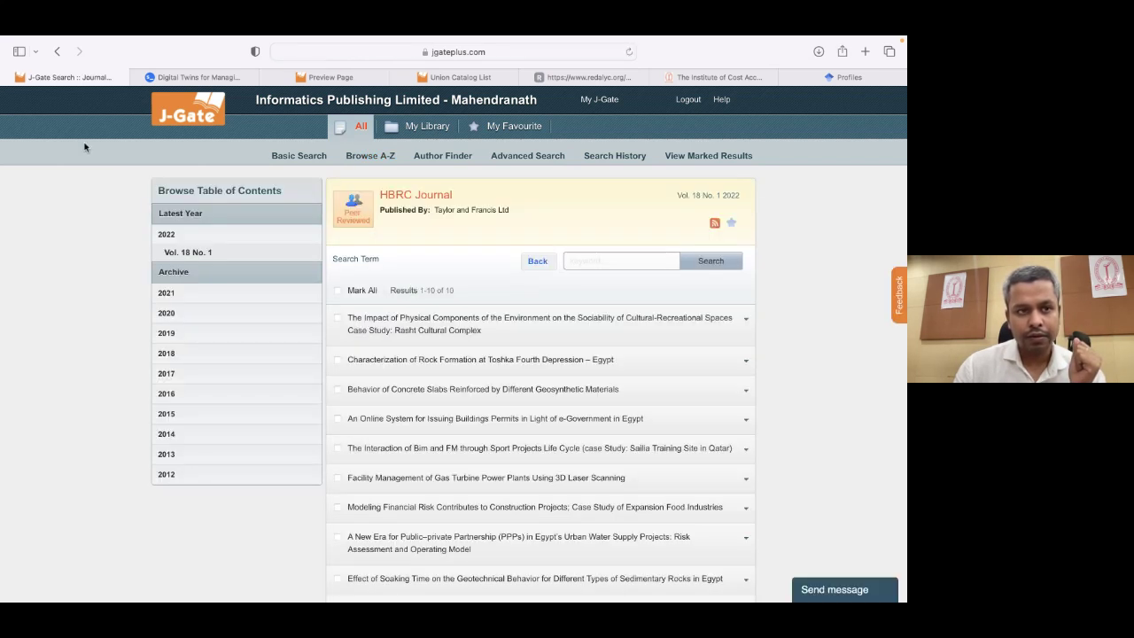
Return to the A-Z title list and search for titles containing "HARVARD".
{"action": "left_click", "coordinate": [57, 52]}
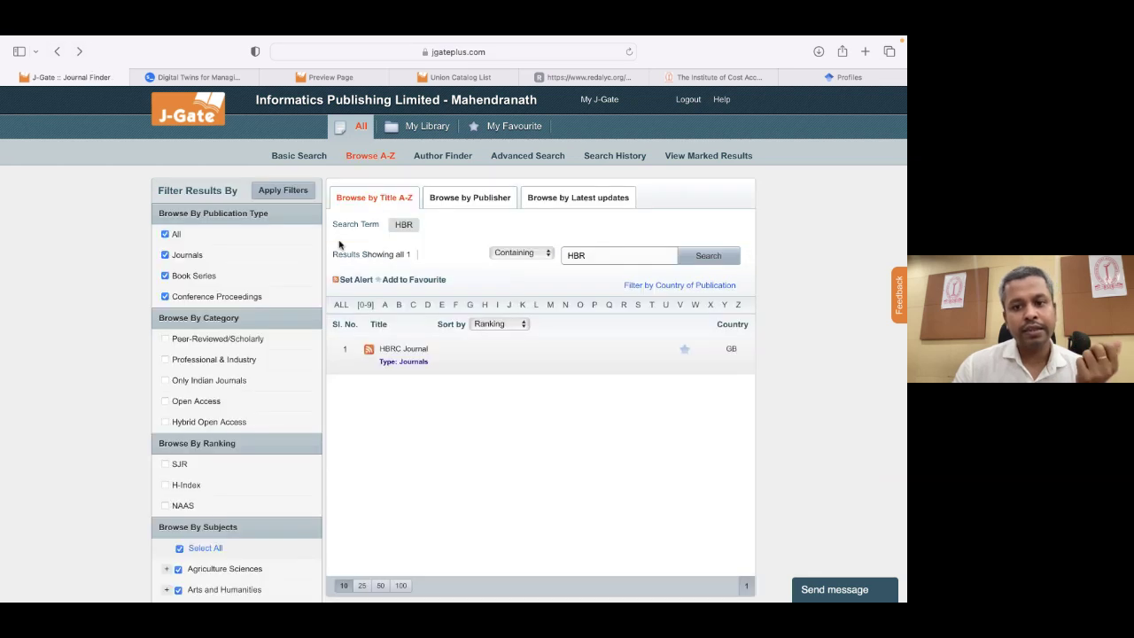
{"action": "left_click", "coordinate": [602, 257]}
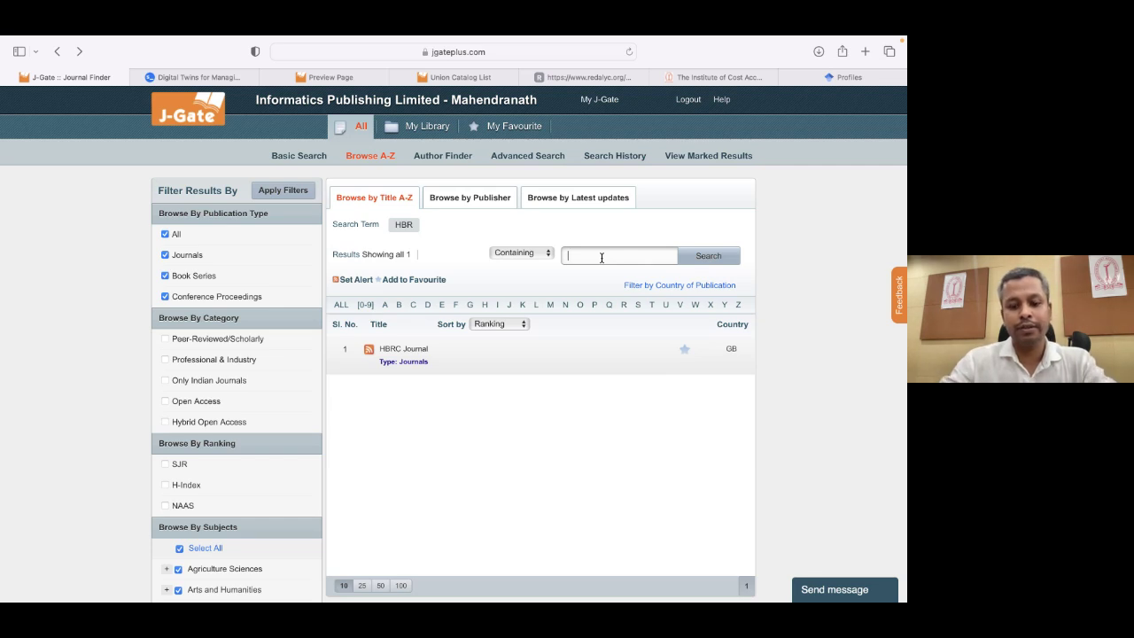
{"action": "type", "text": "HAR"}
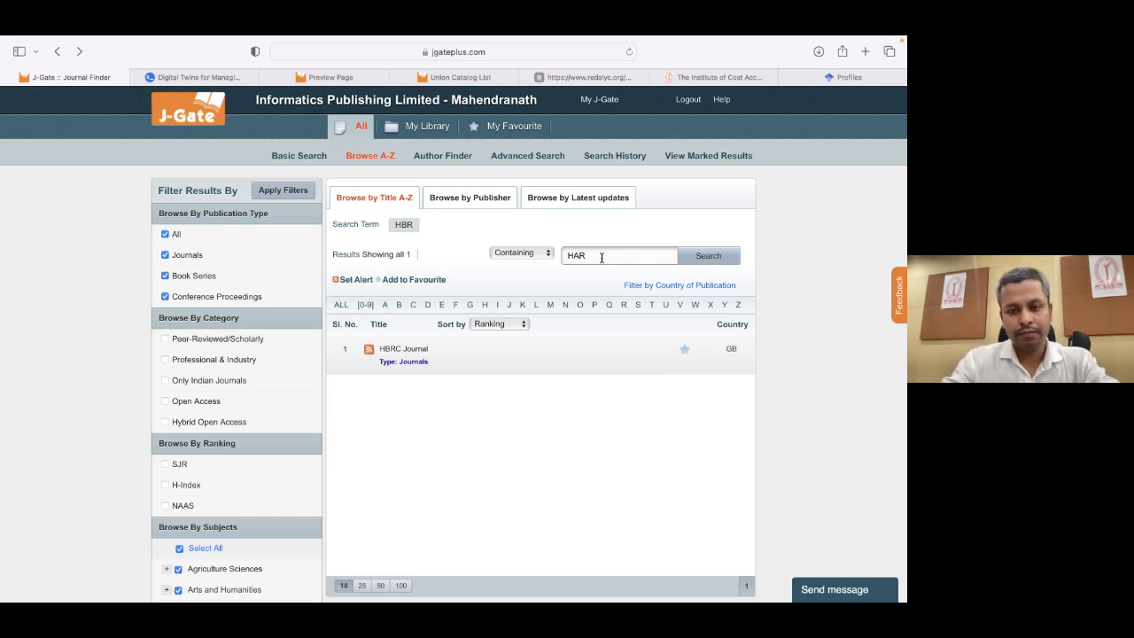
{"action": "type", "text": "VARD"}
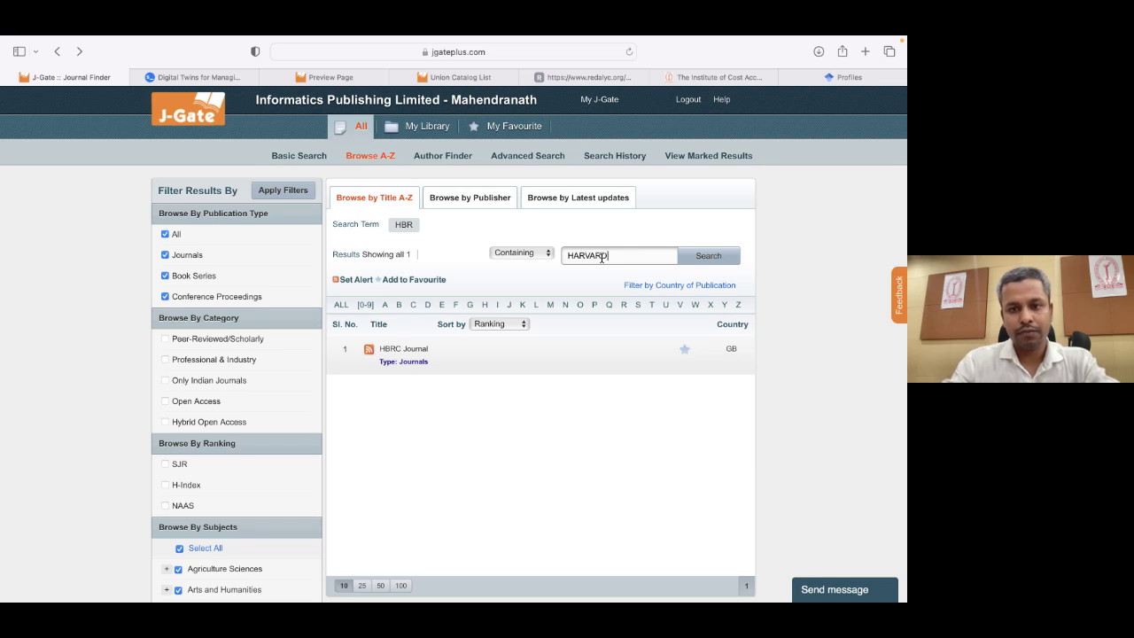
{"action": "left_click", "coordinate": [717, 257]}
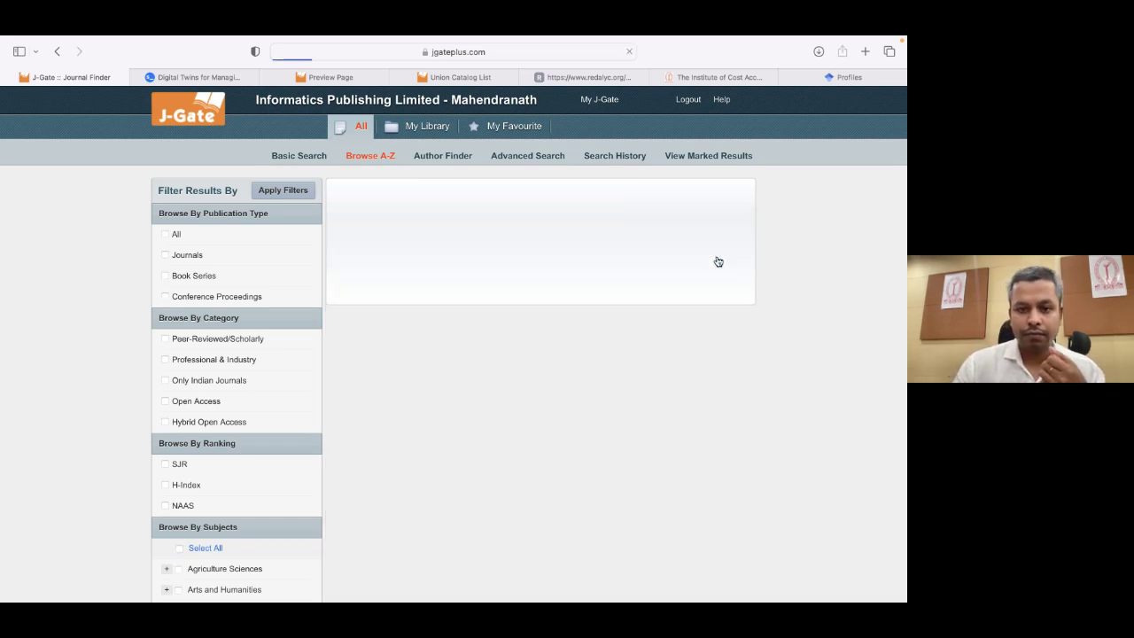
Show 100 results per page and look through the complete list of Harvard titles.
{"action": "scroll", "coordinate": [438, 319], "scroll_direction": "down", "scroll_amount": 5}
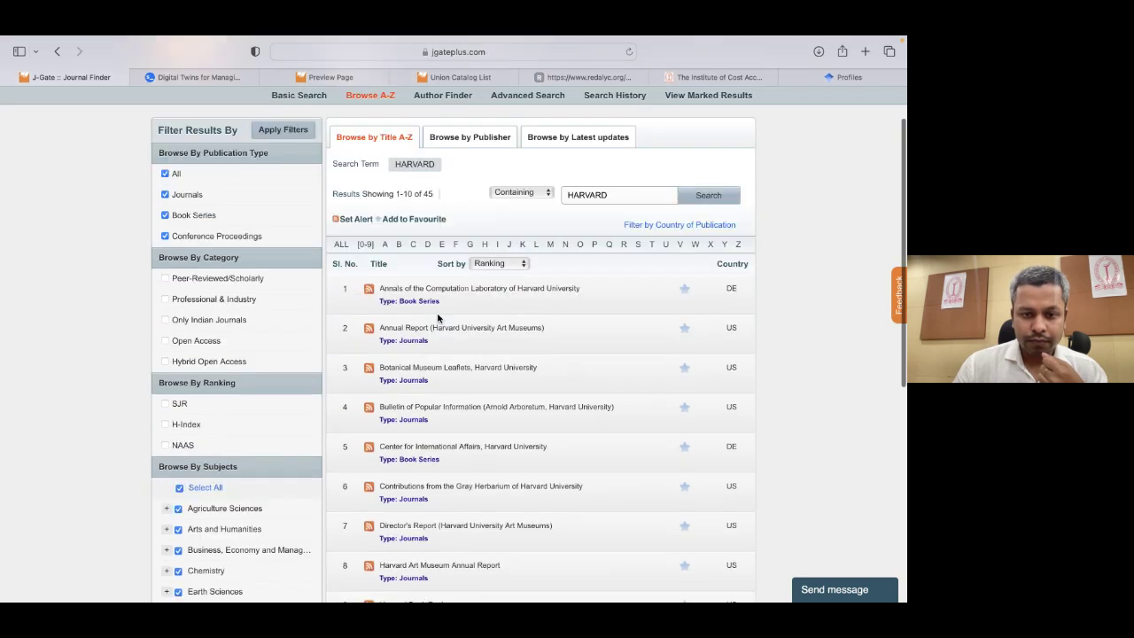
{"action": "scroll", "coordinate": [438, 319], "scroll_direction": "down", "scroll_amount": 3}
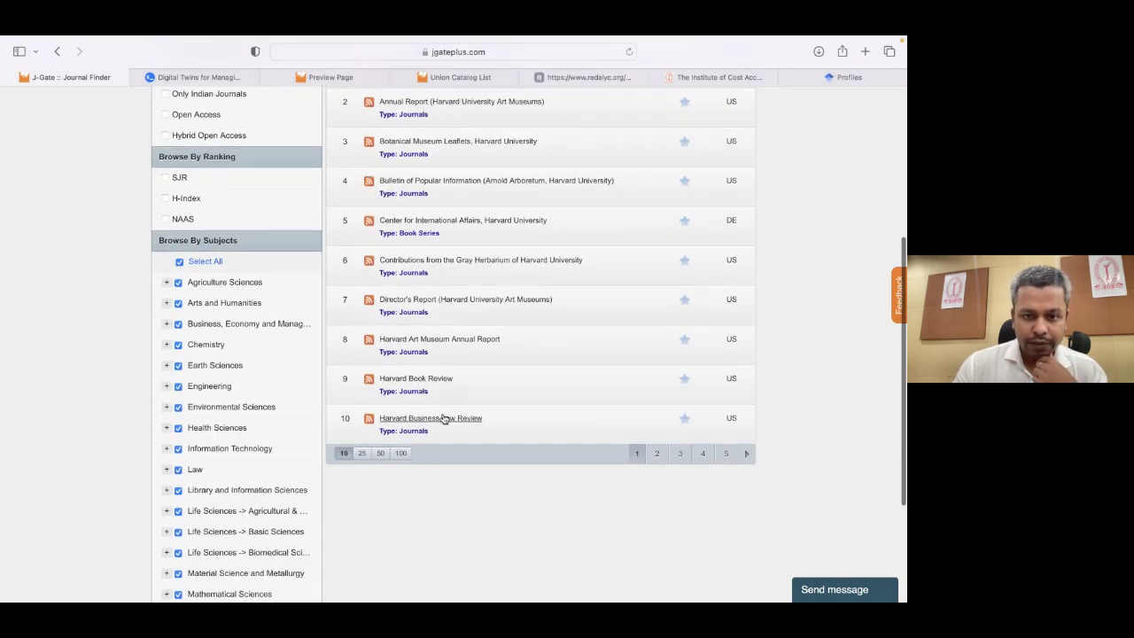
{"action": "left_click", "coordinate": [401, 456]}
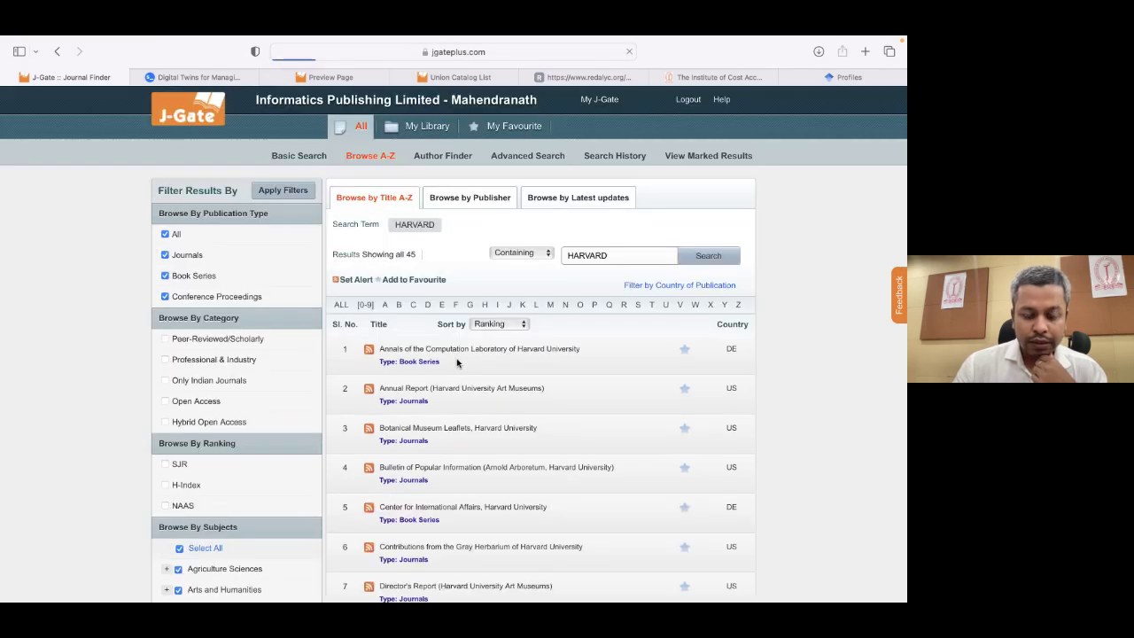
{"action": "scroll", "coordinate": [455, 362], "scroll_direction": "down", "scroll_amount": 12}
{"action": "scroll", "coordinate": [457, 363], "scroll_direction": "down", "scroll_amount": 4}
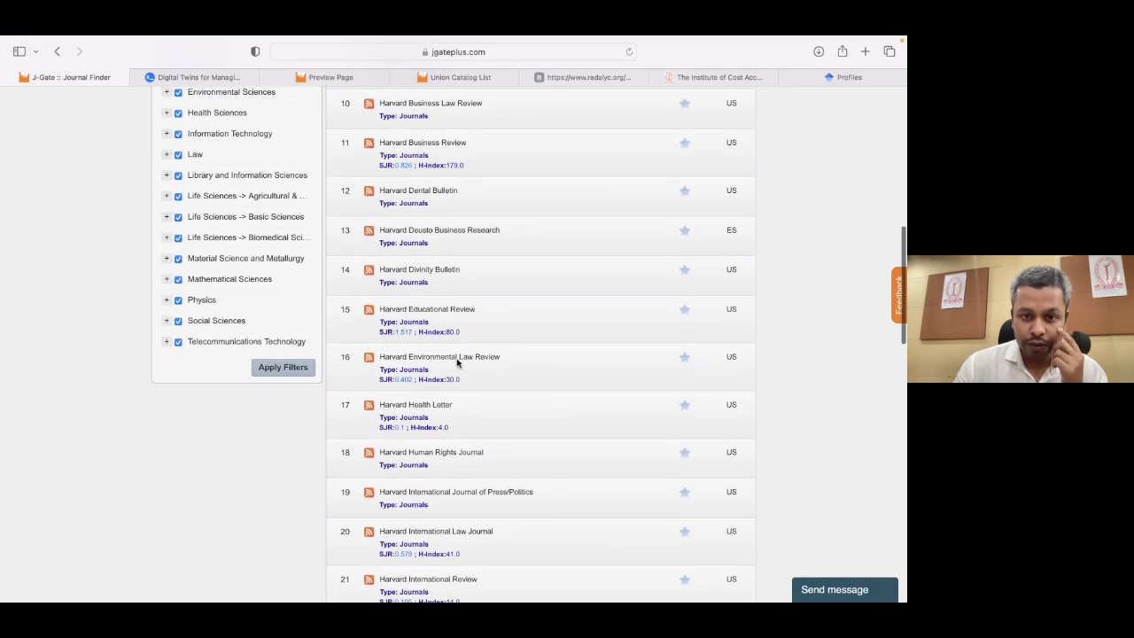
{"action": "scroll", "coordinate": [457, 362], "scroll_direction": "down", "scroll_amount": 9}
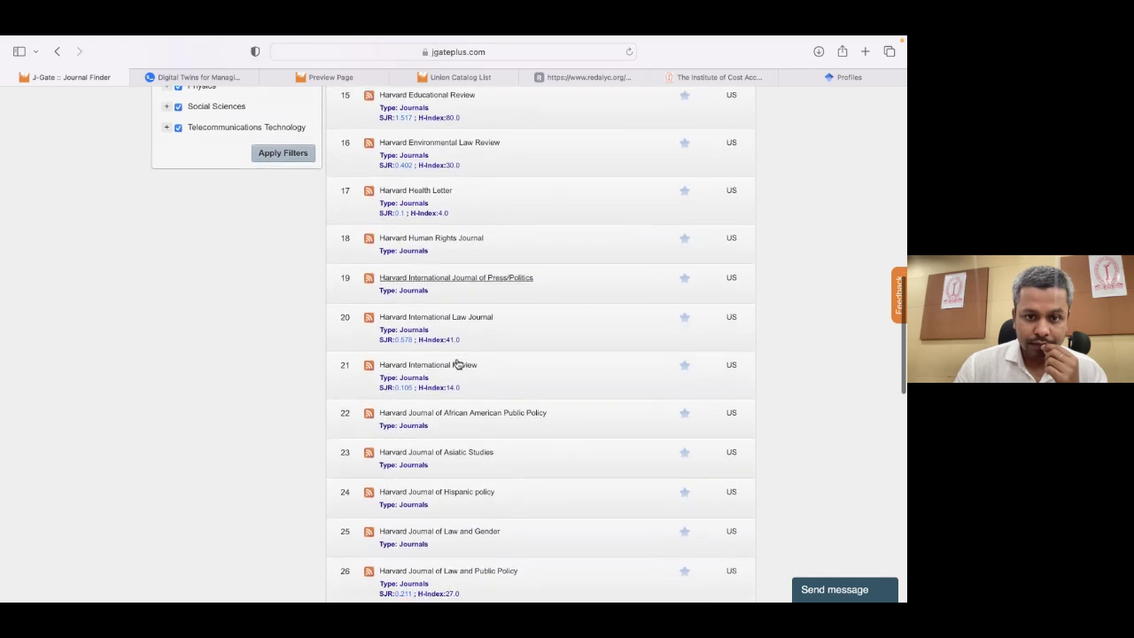
{"action": "scroll", "coordinate": [457, 362], "scroll_direction": "down", "scroll_amount": 9}
{"action": "scroll", "coordinate": [457, 363], "scroll_direction": "down", "scroll_amount": 6}
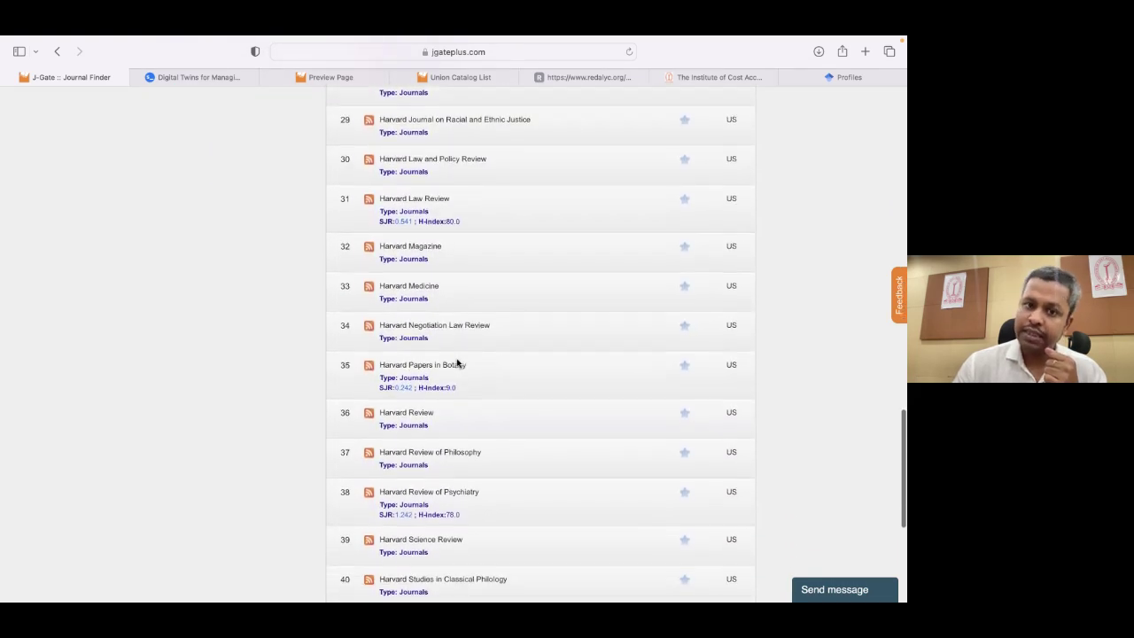
{"action": "scroll", "coordinate": [457, 362], "scroll_direction": "down", "scroll_amount": 4}
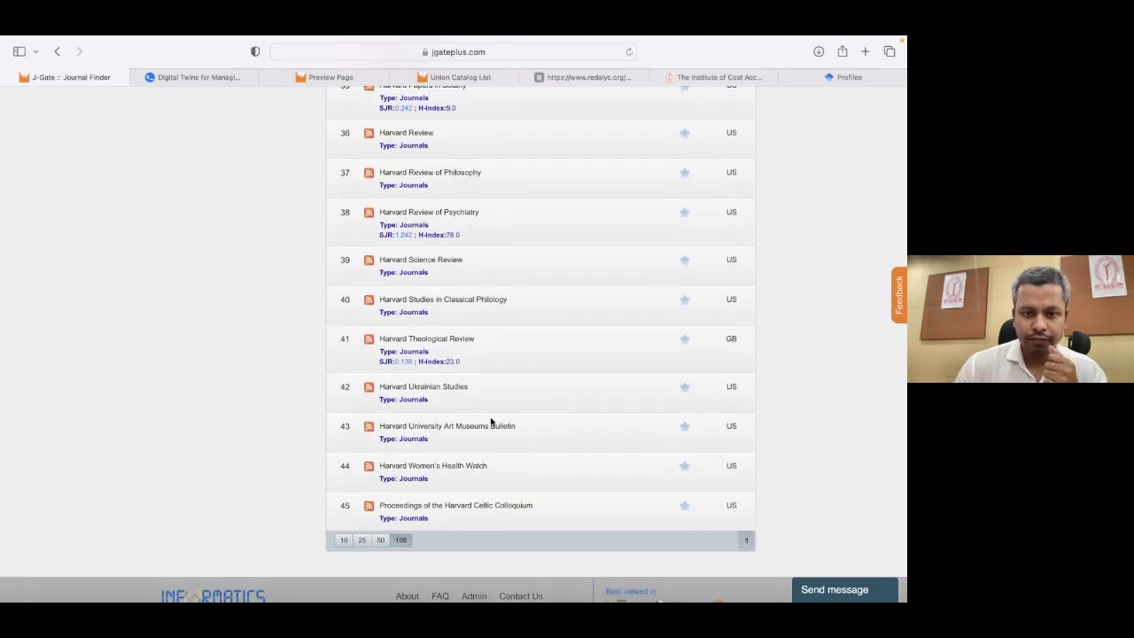
{"action": "scroll", "coordinate": [490, 422], "scroll_direction": "up", "scroll_amount": 20}
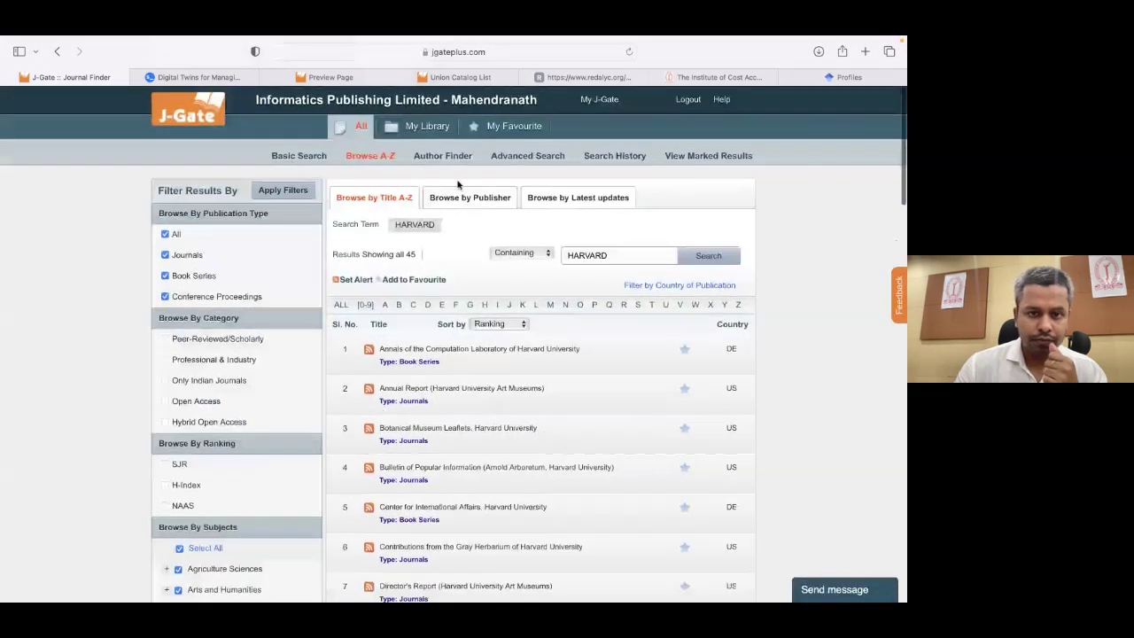
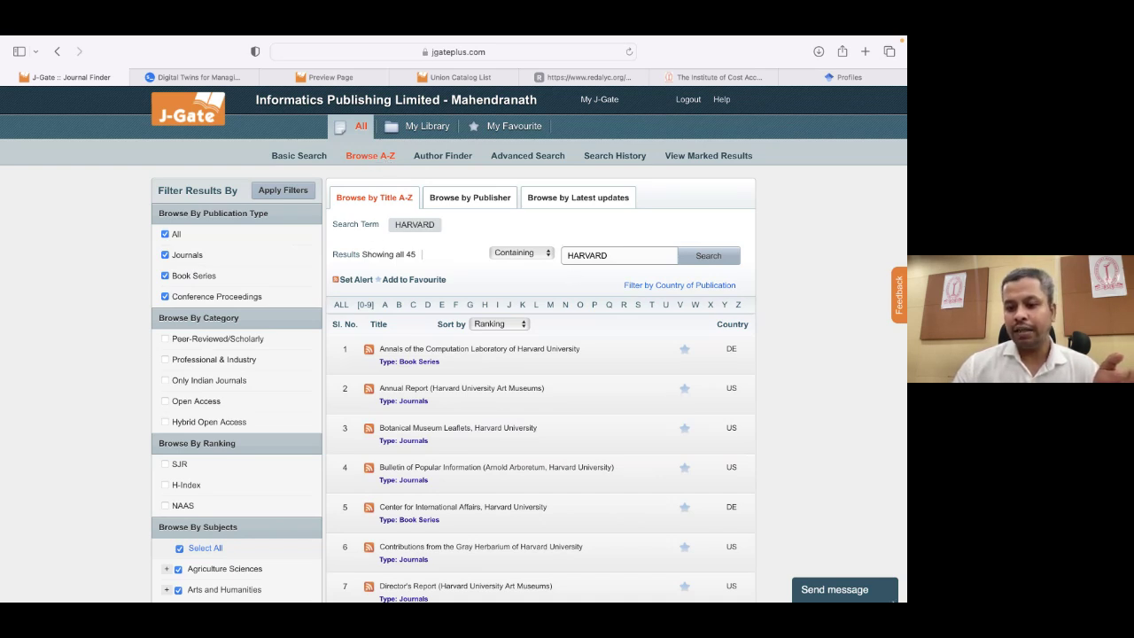
View the form for sending a message to J-Gate's service and close it again.
{"action": "left_click", "coordinate": [841, 591]}
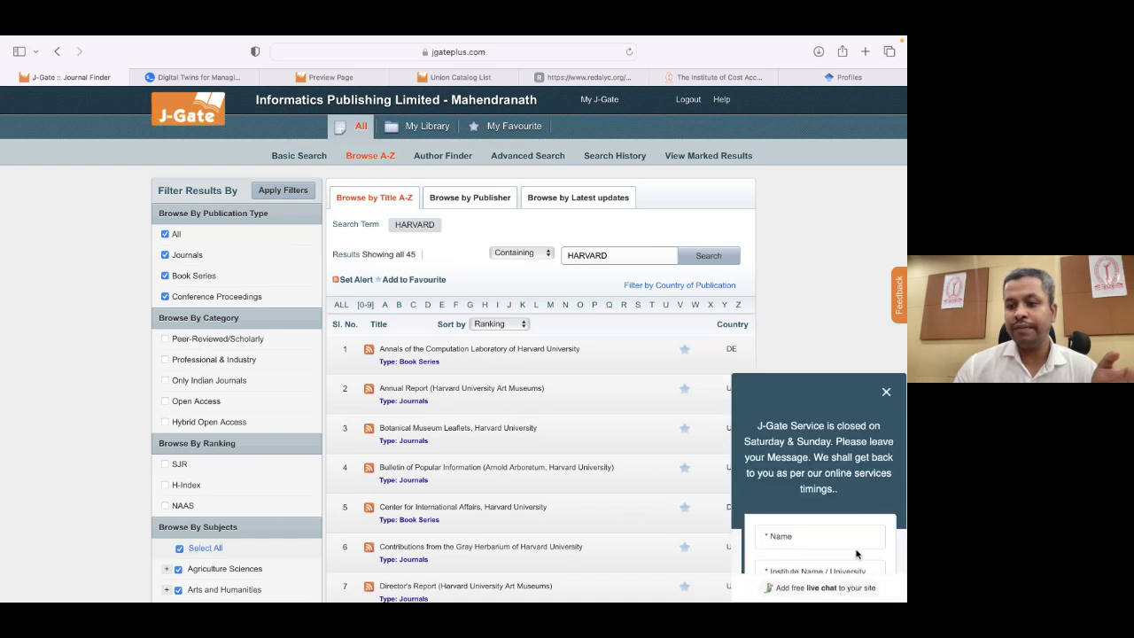
{"action": "left_click", "coordinate": [886, 392]}
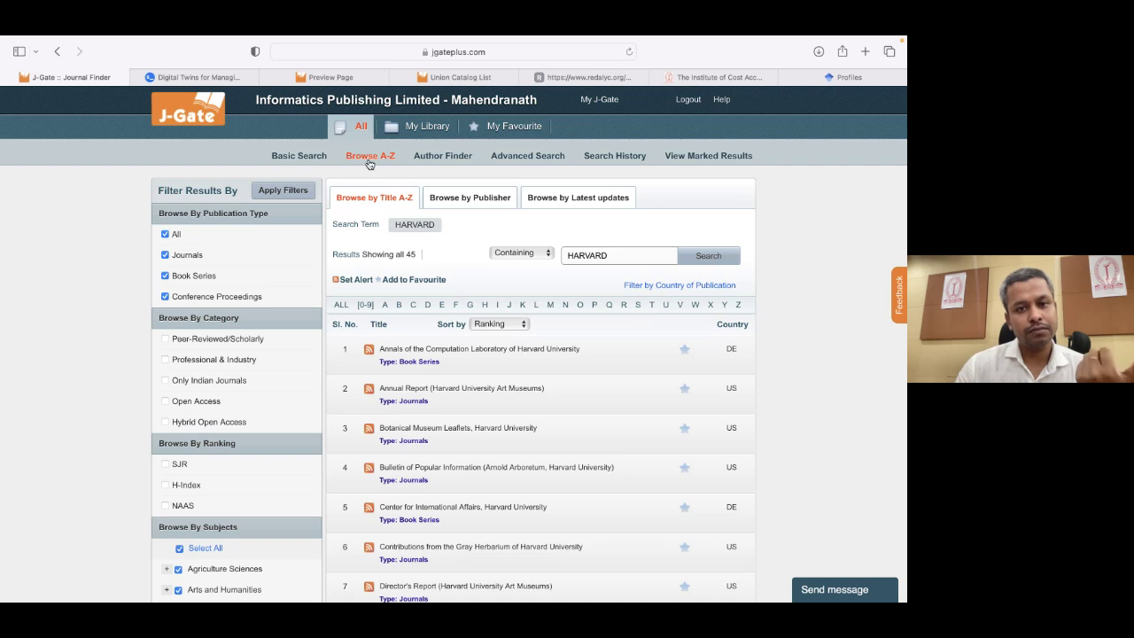
Run an advanced search of journal articles for "CMA" in the Author Address field.
{"action": "left_click", "coordinate": [524, 163]}
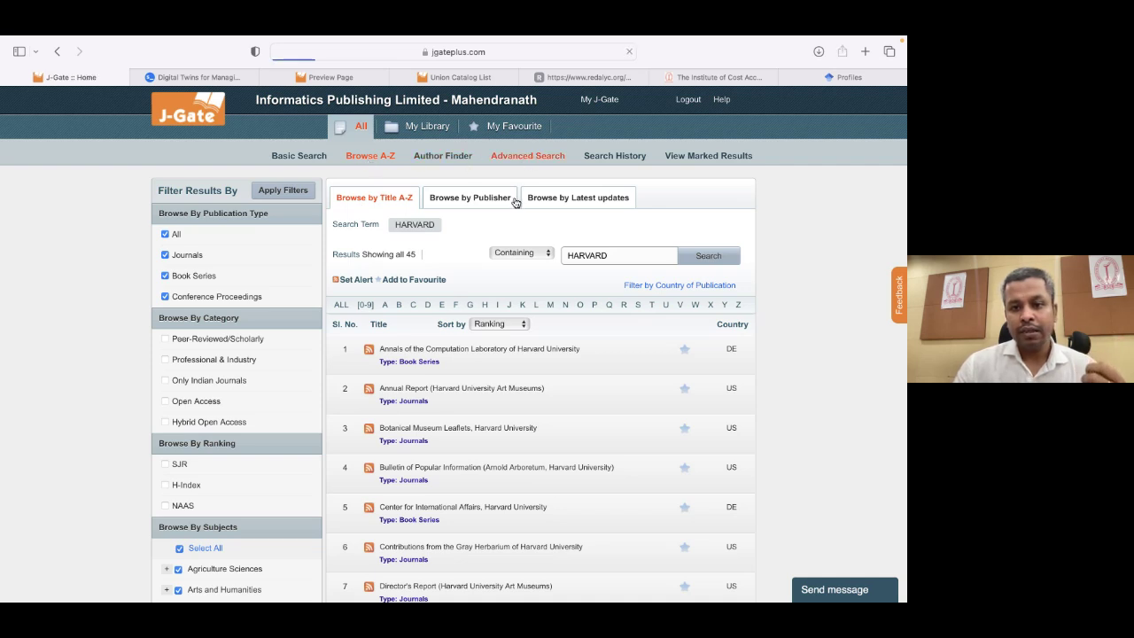
{"action": "left_click", "coordinate": [610, 232]}
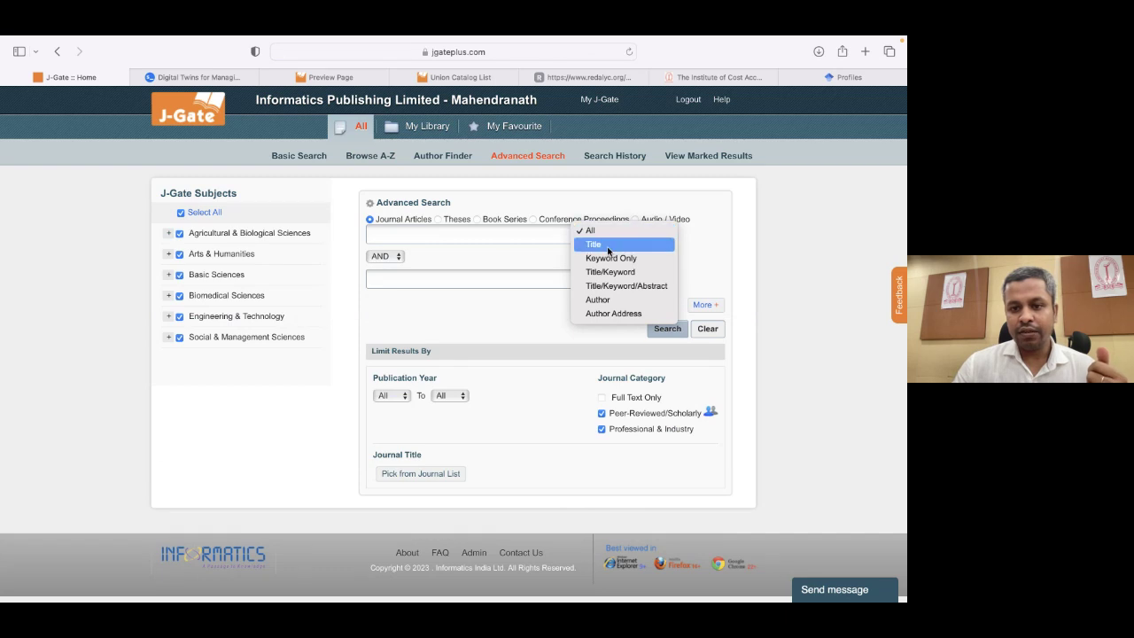
{"action": "left_click", "coordinate": [612, 314]}
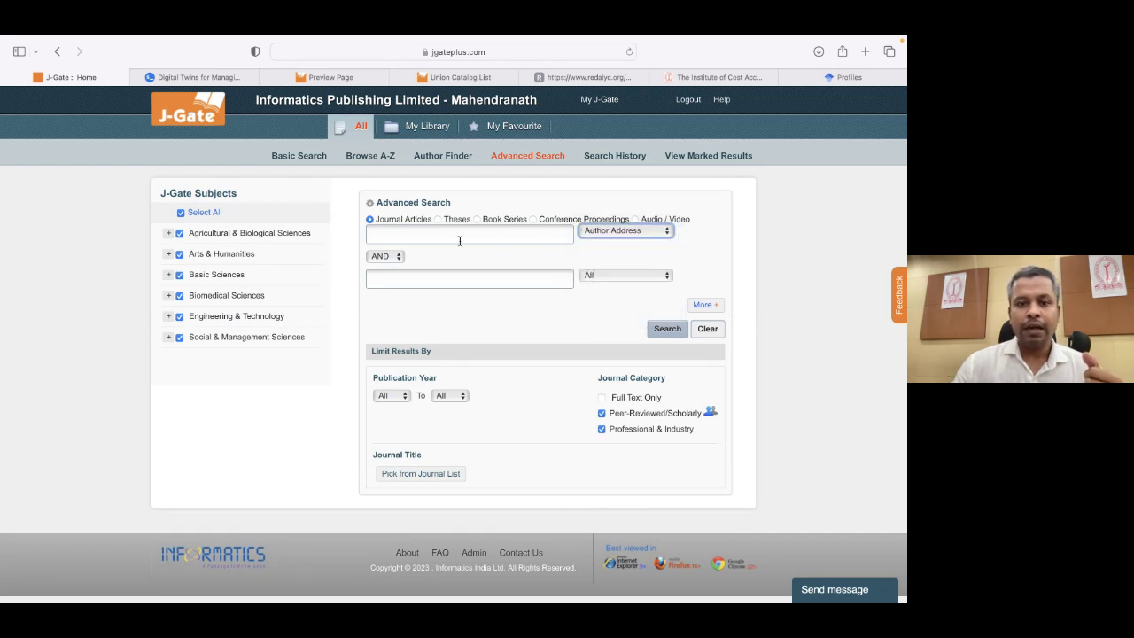
{"action": "left_click", "coordinate": [421, 235]}
{"action": "type", "text": "CMA"}
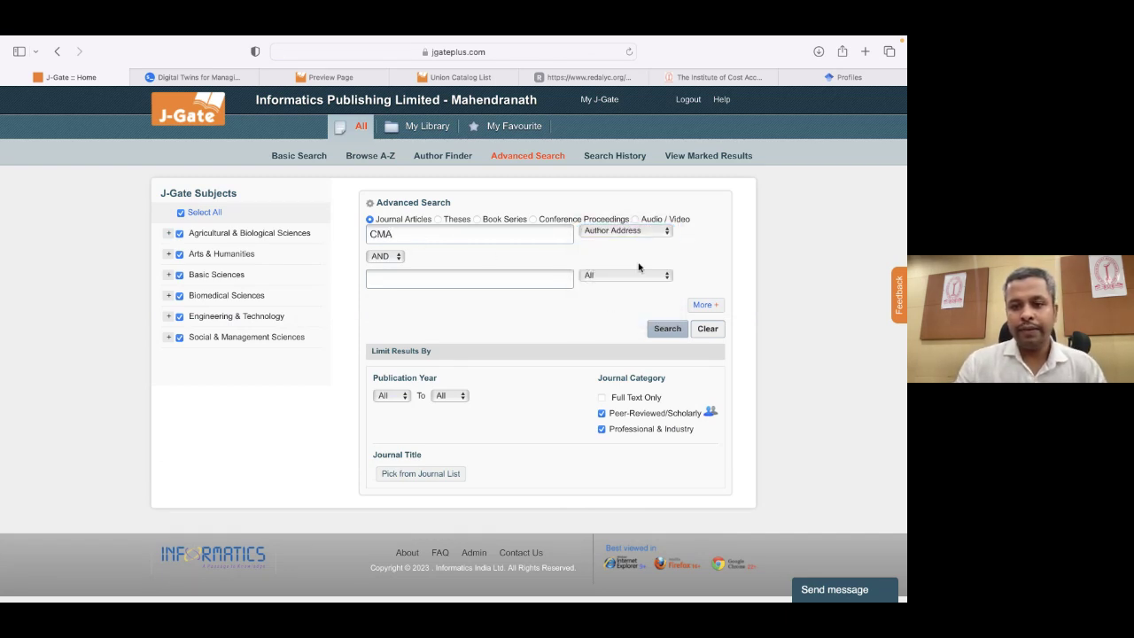
{"action": "left_click", "coordinate": [665, 334]}
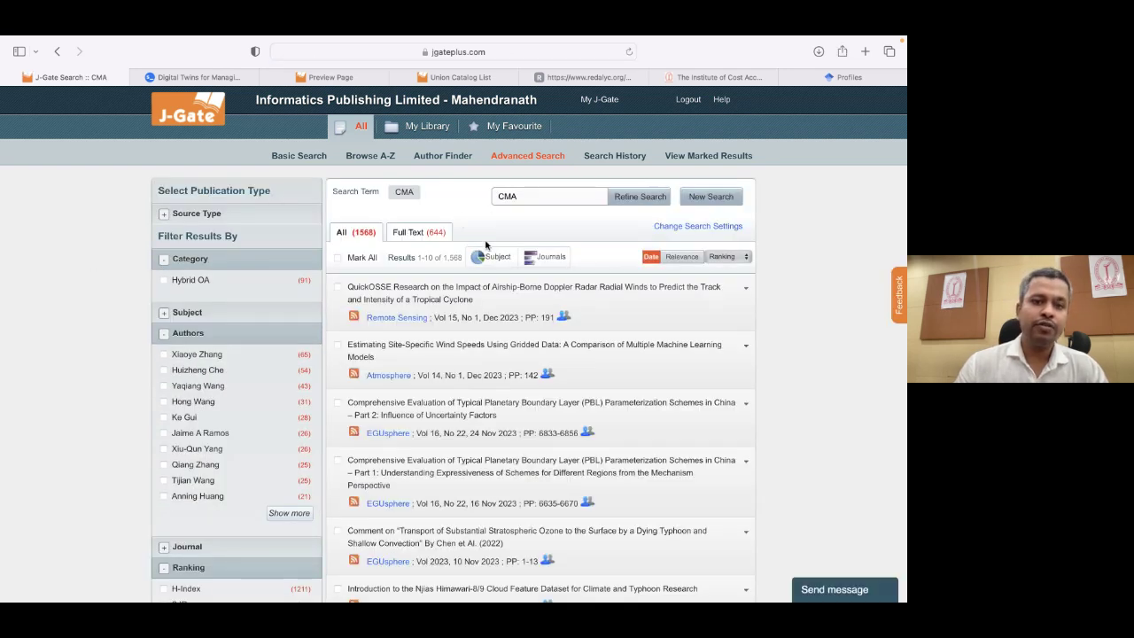
Start a fresh advanced search, repeat the Author Address query "CMA", and look over the results and their filter categories.
{"action": "left_click", "coordinate": [527, 163]}
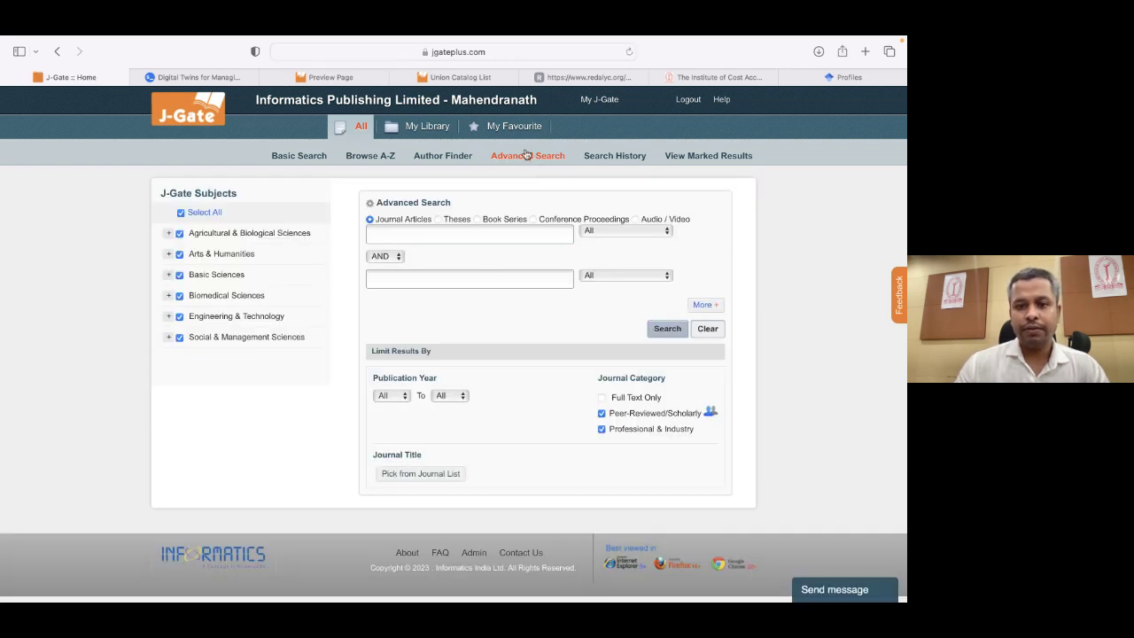
{"action": "left_click", "coordinate": [607, 230]}
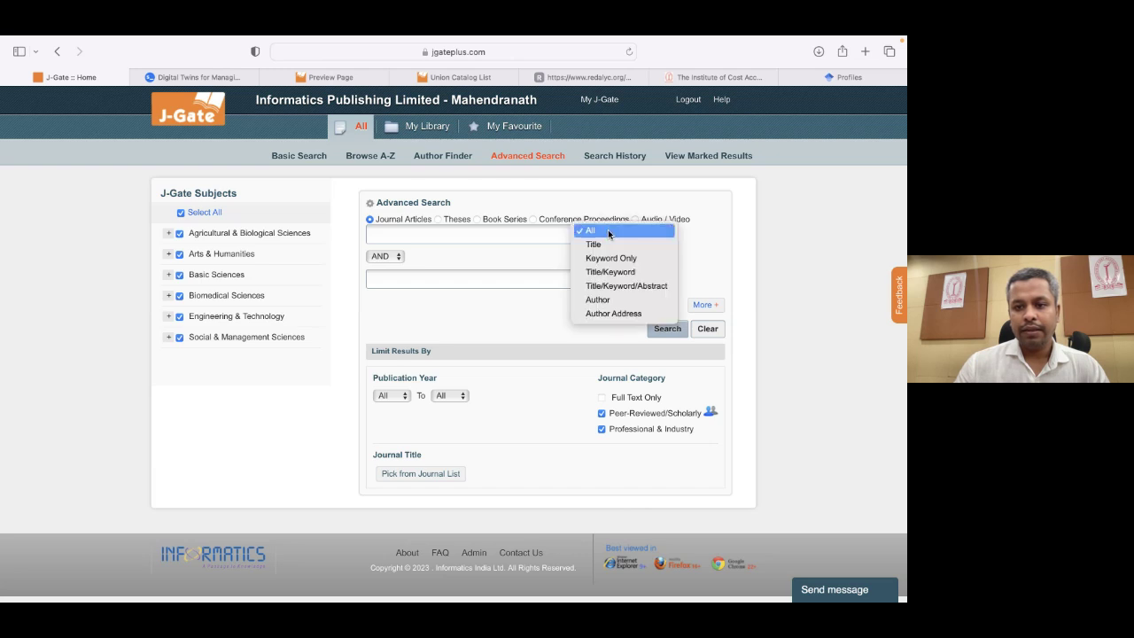
{"action": "left_click", "coordinate": [606, 315]}
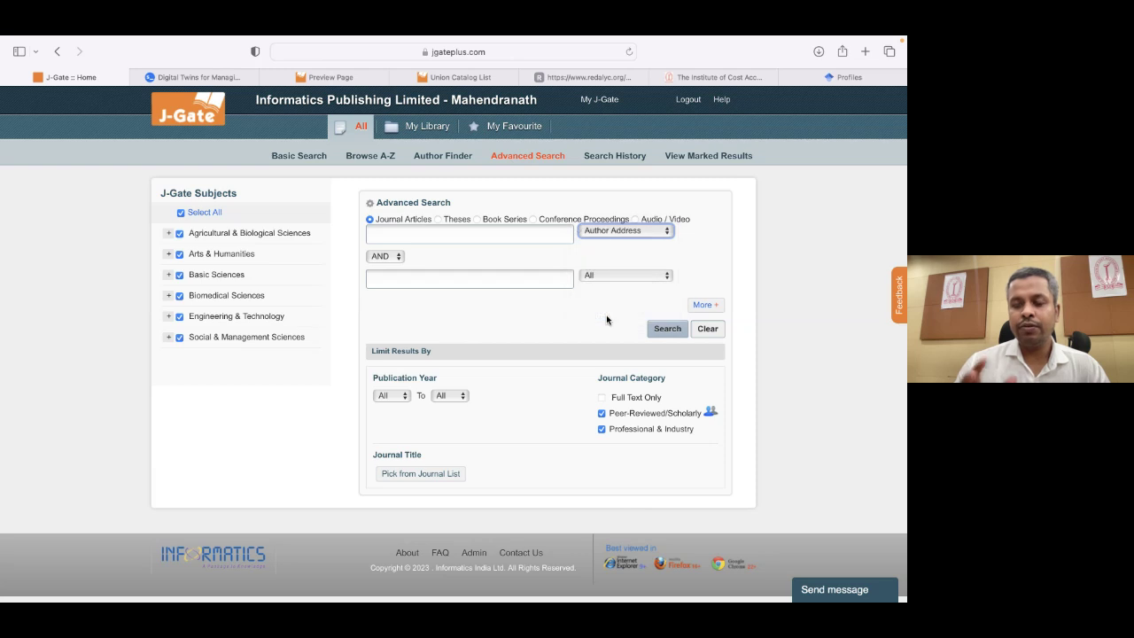
{"action": "left_click", "coordinate": [422, 234]}
{"action": "type", "text": "CMA"}
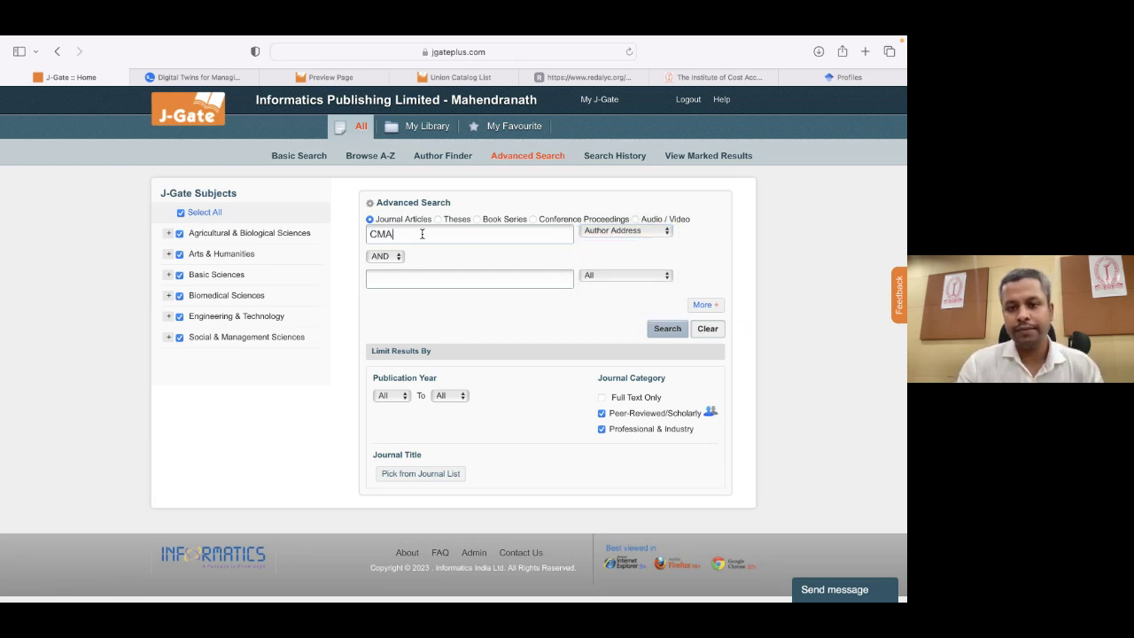
{"action": "left_click", "coordinate": [667, 329]}
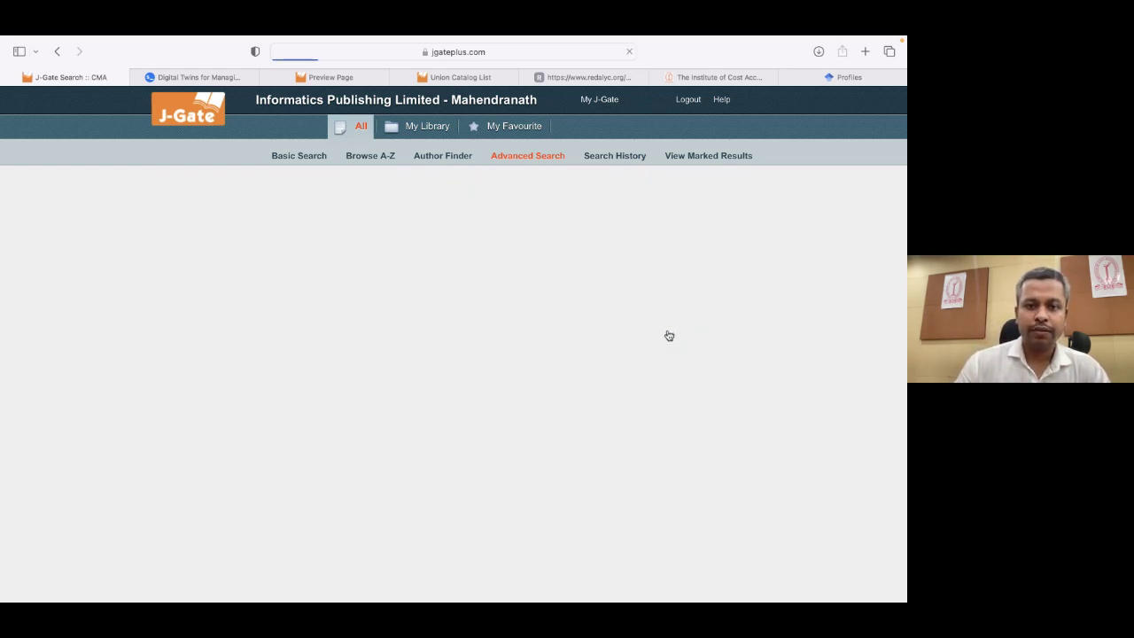
{"action": "scroll", "coordinate": [292, 266], "scroll_direction": "down", "scroll_amount": 3}
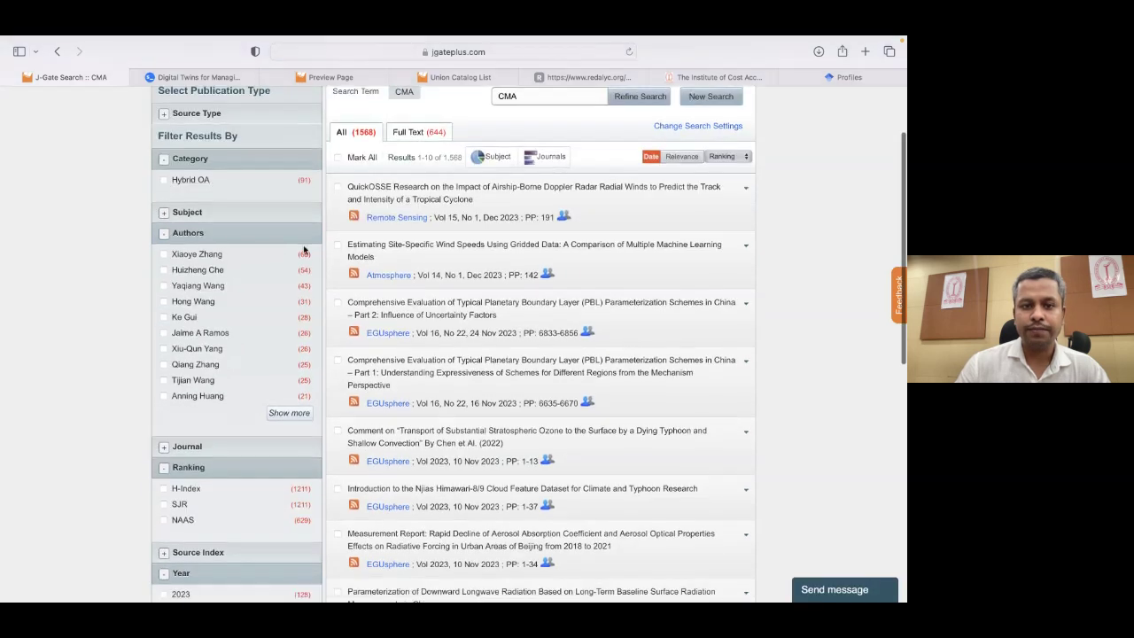
{"action": "scroll", "coordinate": [423, 132], "scroll_direction": "up", "scroll_amount": 2}
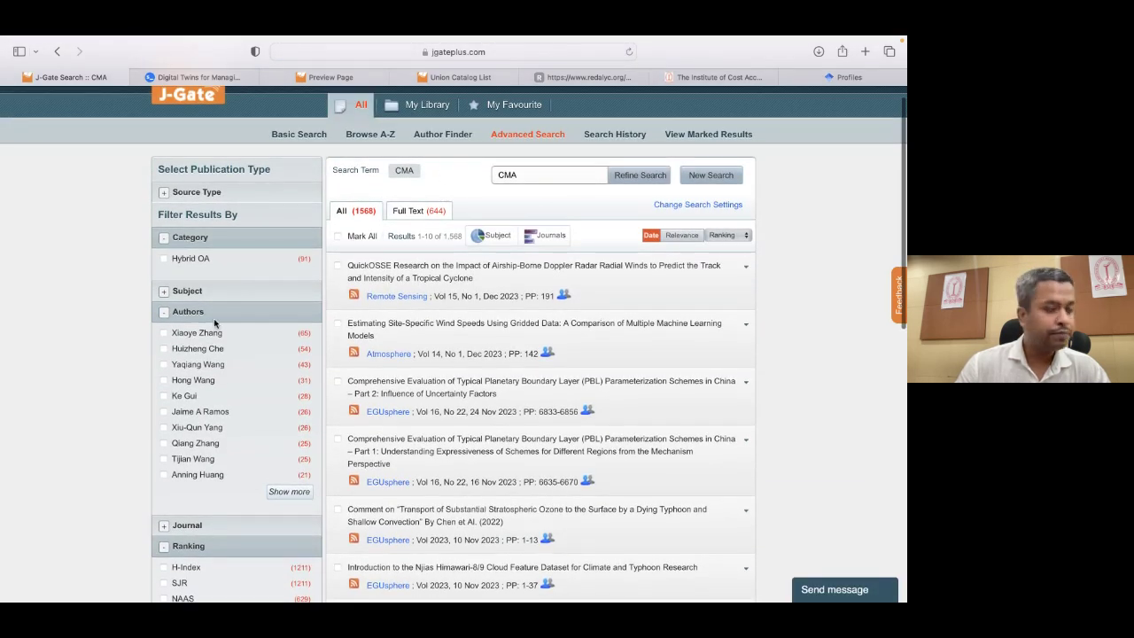
{"action": "scroll", "coordinate": [136, 323], "scroll_direction": "up", "scroll_amount": 1}
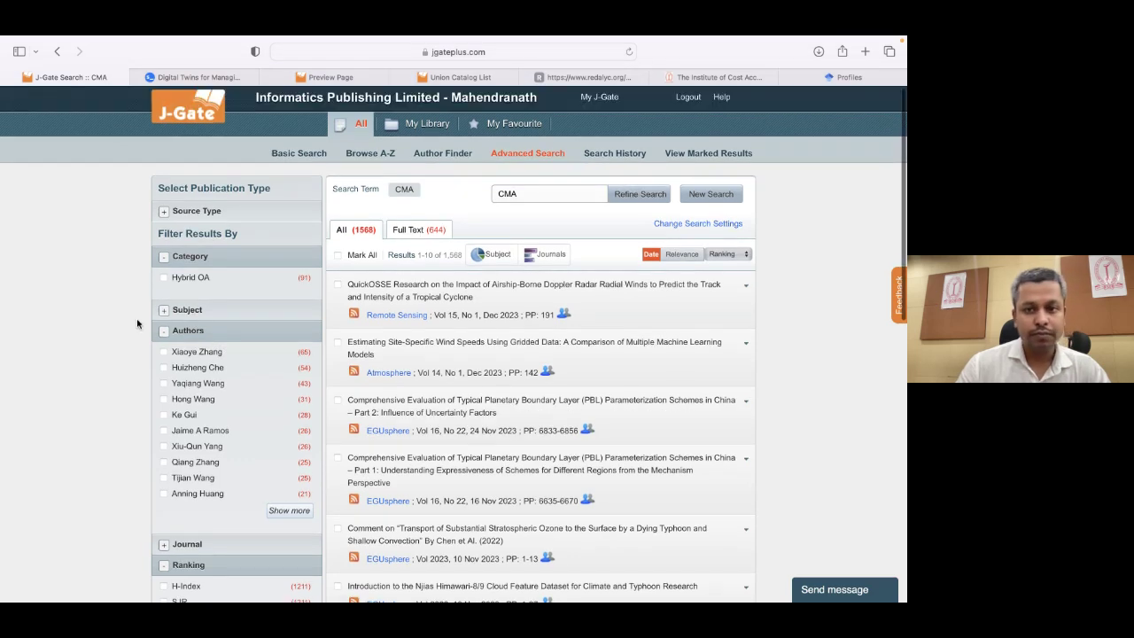
Expand the first "CMA" result, on airship-borne Doppler radar winds, and read its affiliation, ranking and abstract.
{"action": "left_click", "coordinate": [476, 290]}
{"action": "scroll", "coordinate": [477, 290], "scroll_direction": "down", "scroll_amount": 2}
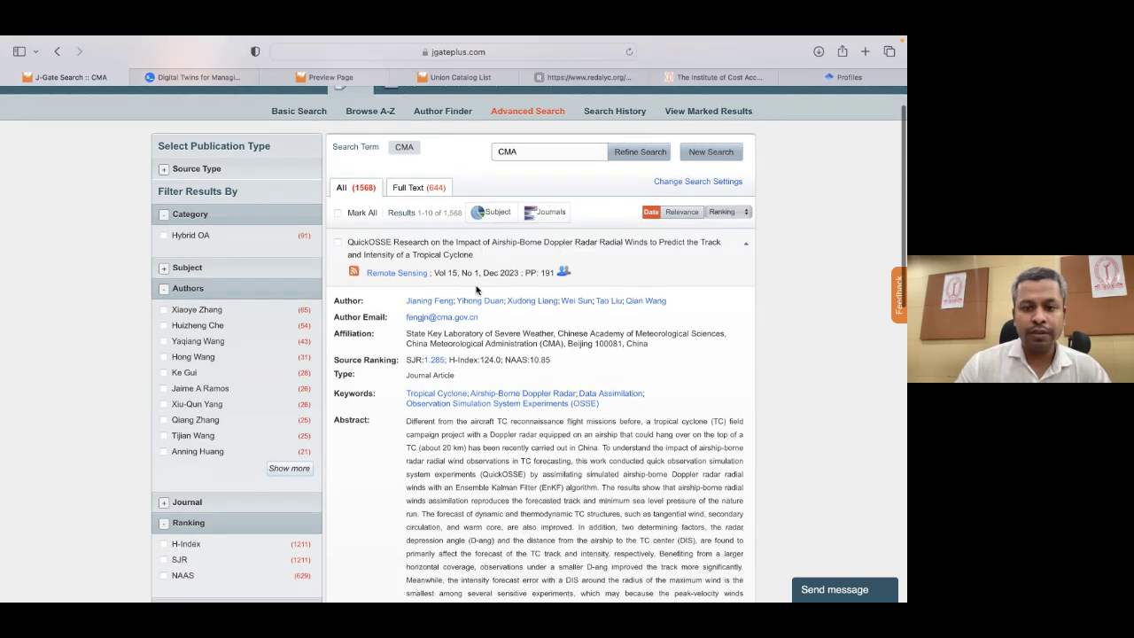
{"action": "scroll", "coordinate": [406, 289], "scroll_direction": "down", "scroll_amount": 2}
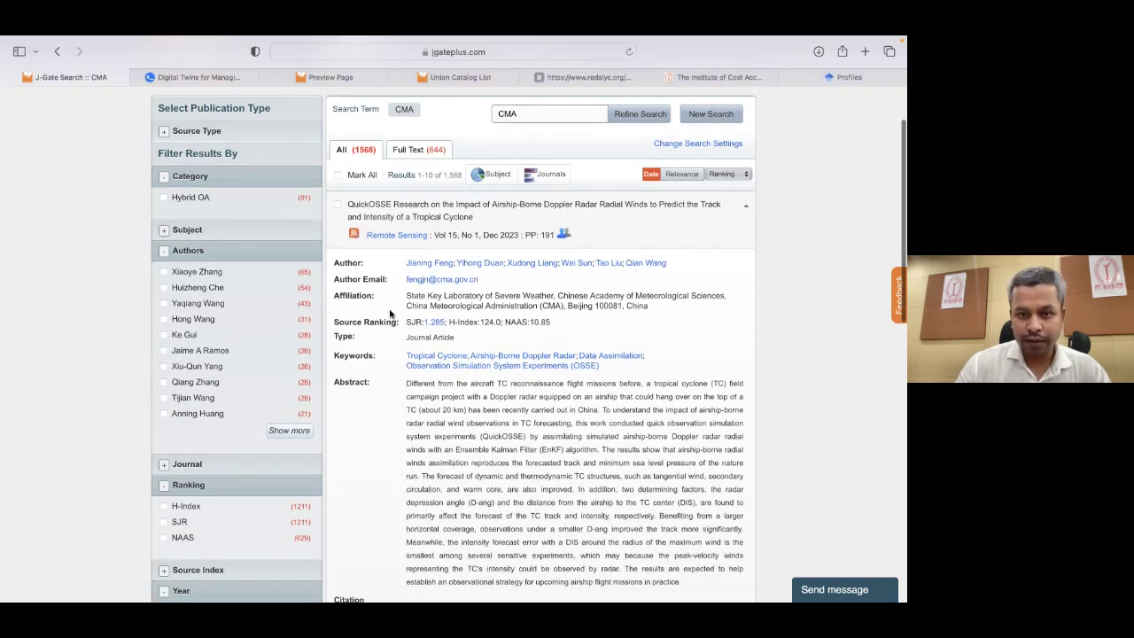
{"action": "scroll", "coordinate": [549, 304], "scroll_direction": "up", "scroll_amount": 3}
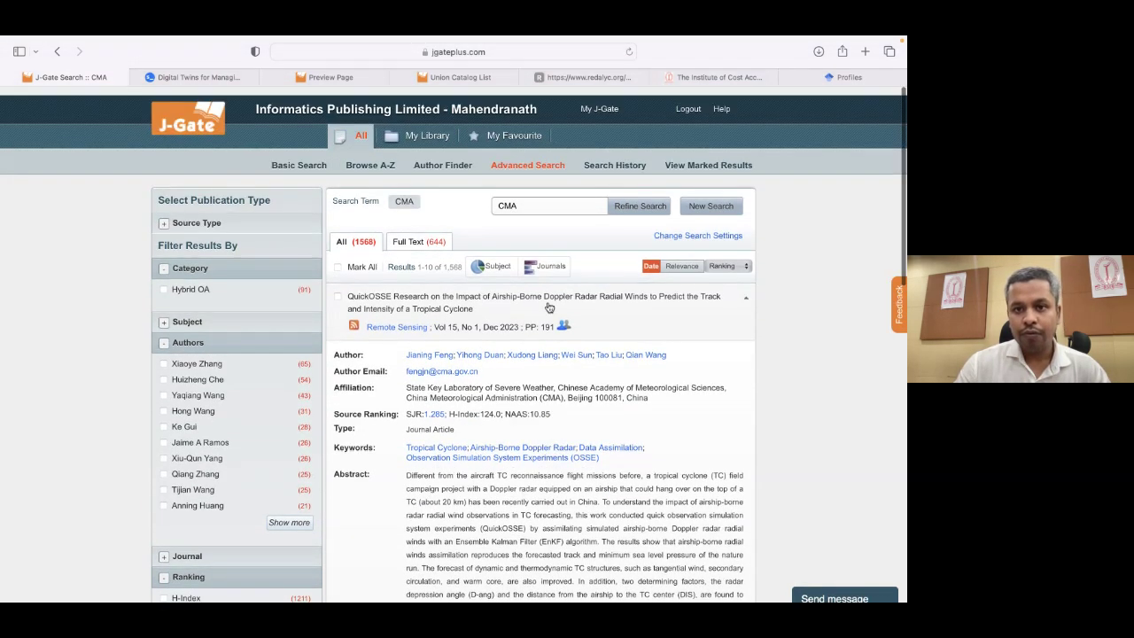
Start a fresh advanced search of journal articles for "CIMA" in the Author Address field and run it.
{"action": "left_click", "coordinate": [540, 157]}
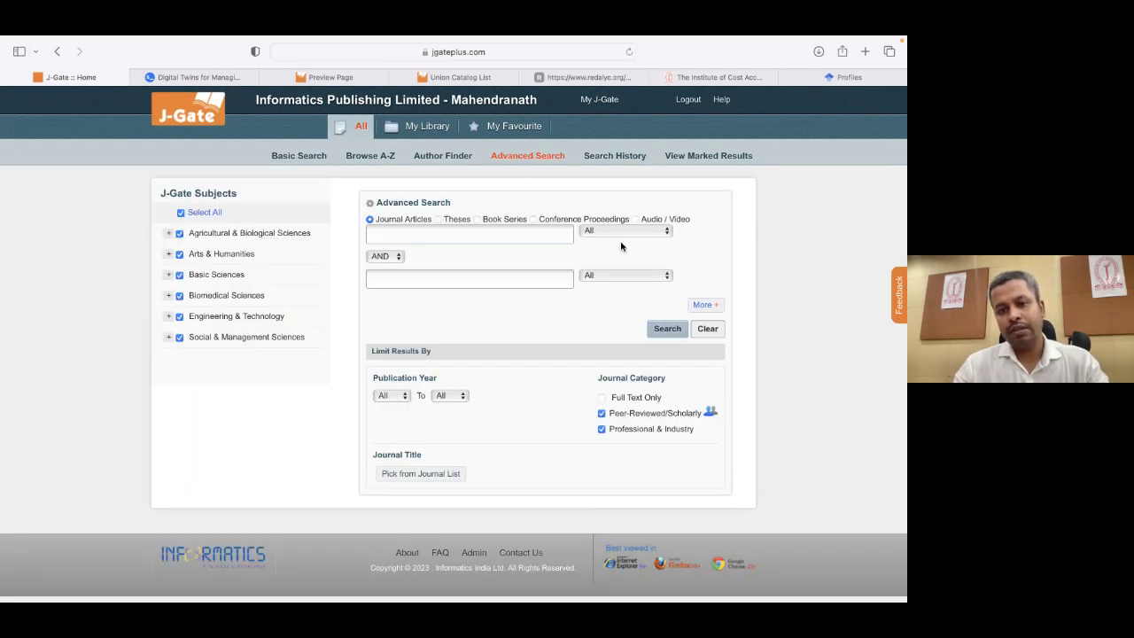
{"action": "left_click", "coordinate": [607, 233]}
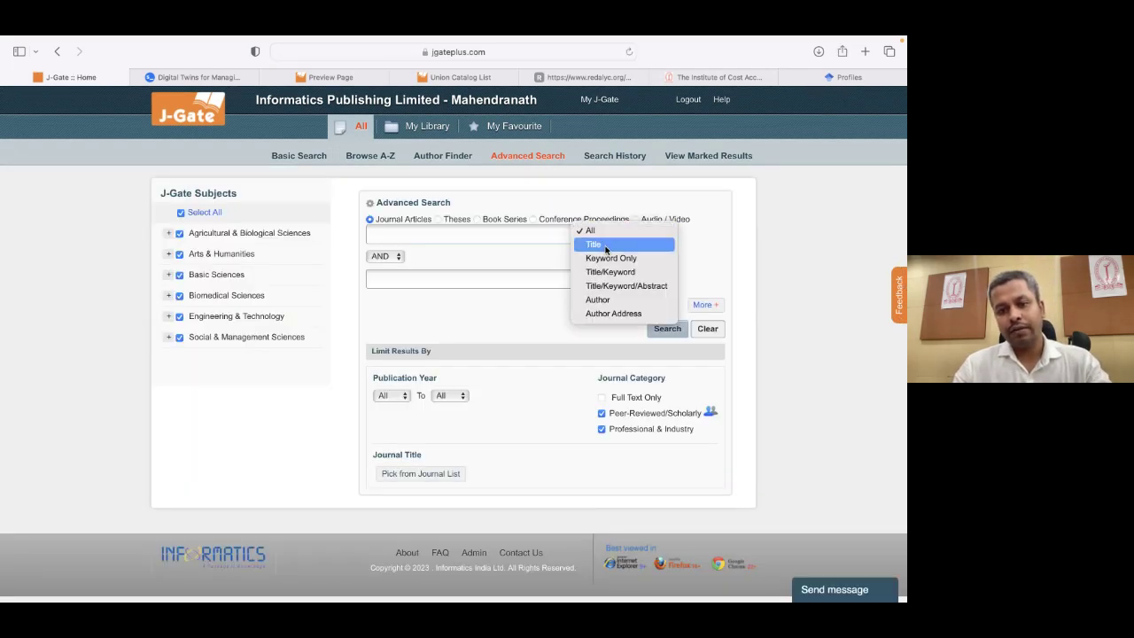
{"action": "left_click", "coordinate": [609, 314]}
{"action": "left_click", "coordinate": [436, 234]}
{"action": "type", "text": "ClMA"}
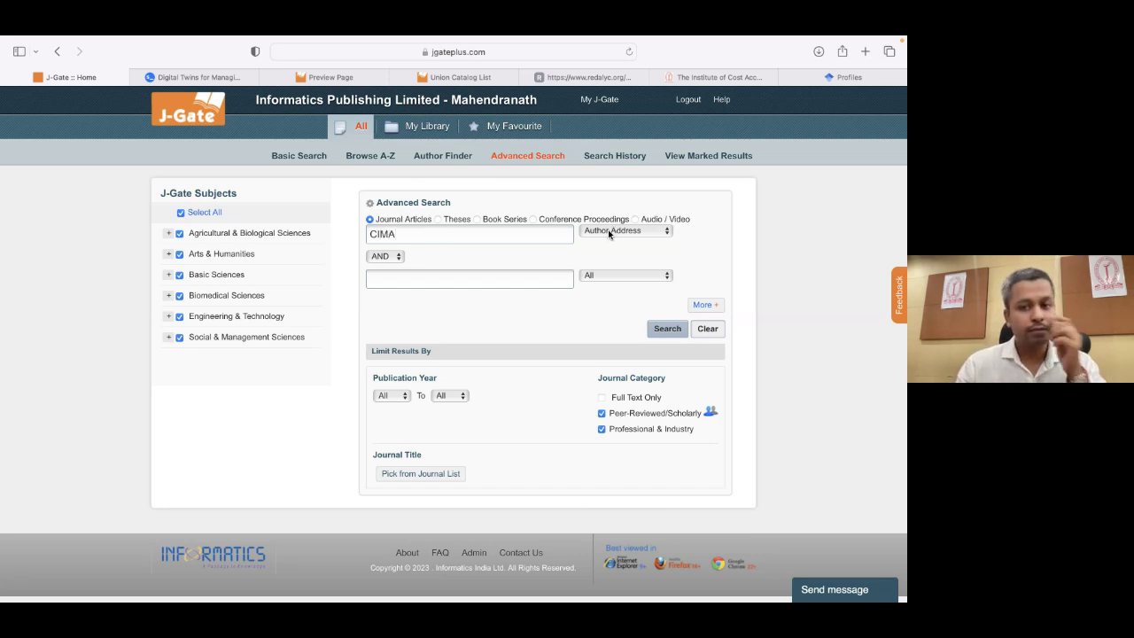
{"action": "left_click", "coordinate": [664, 333]}
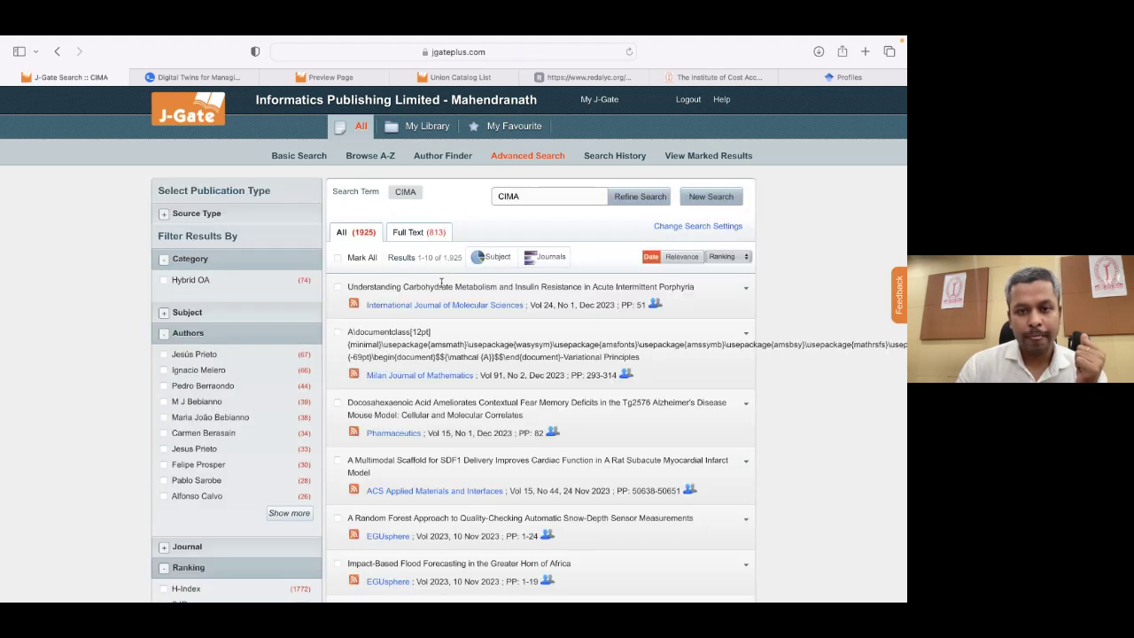
Examine the affiliations in the records on carbohydrate metabolism in porphyria and on the multimodal scaffold for SDF1 delivery.
{"action": "left_click", "coordinate": [489, 288]}
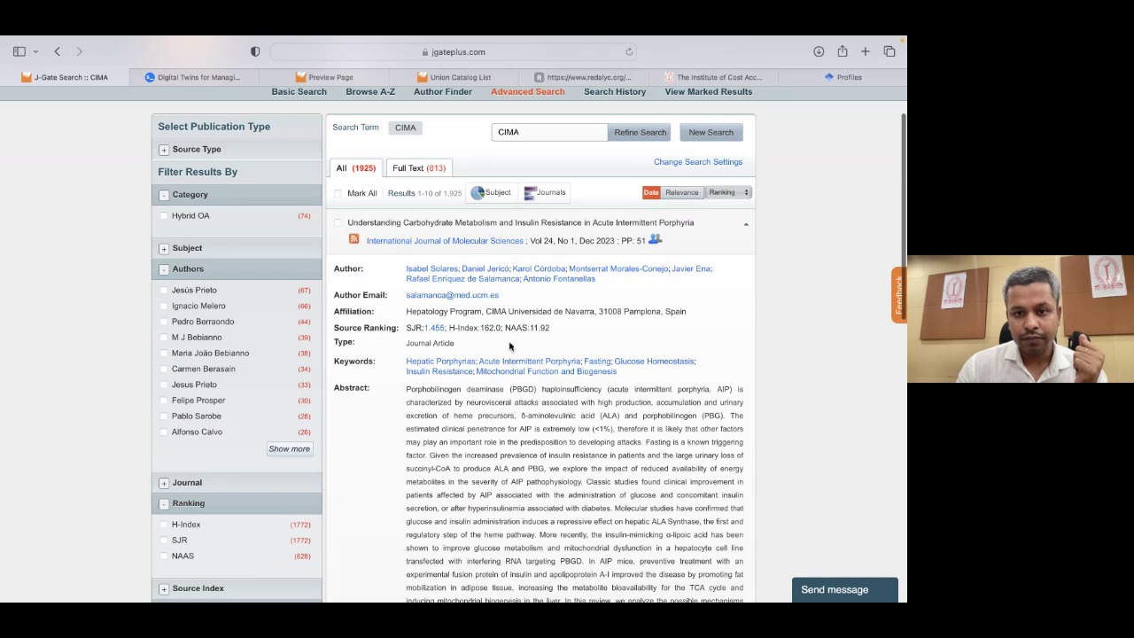
{"action": "scroll", "coordinate": [509, 347], "scroll_direction": "down", "scroll_amount": 3}
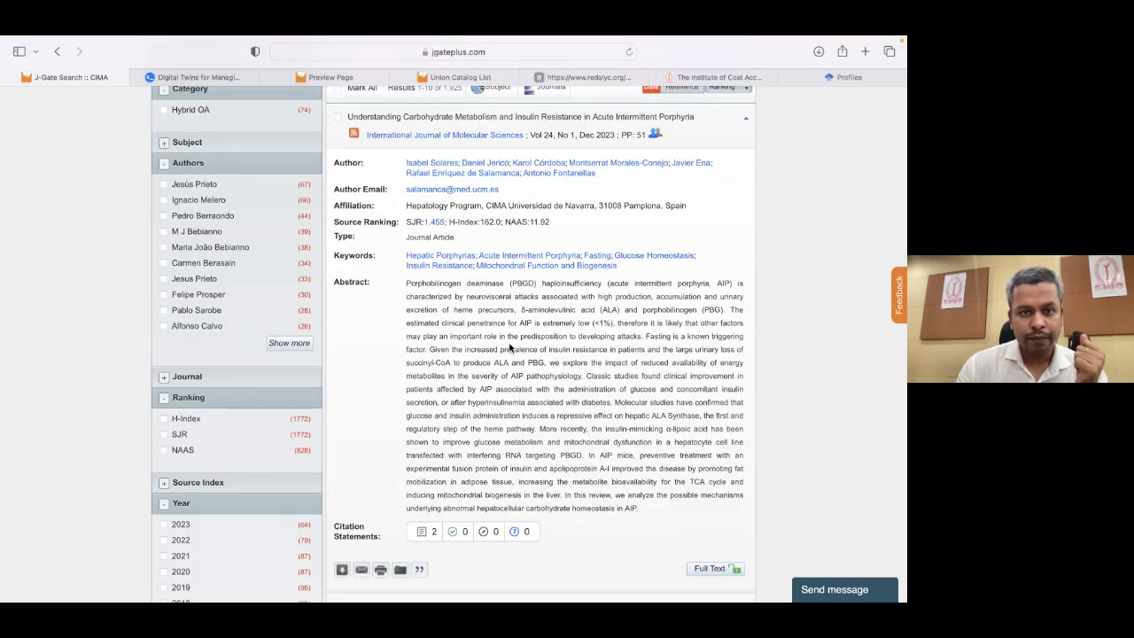
{"action": "scroll", "coordinate": [510, 348], "scroll_direction": "down", "scroll_amount": 8}
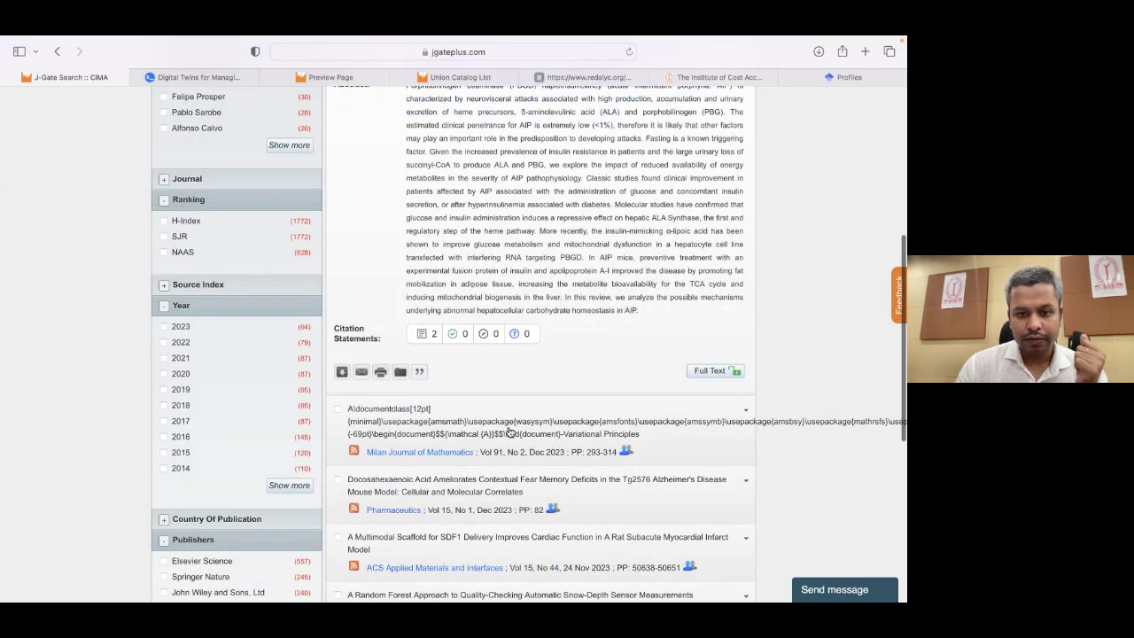
{"action": "scroll", "coordinate": [509, 431], "scroll_direction": "down", "scroll_amount": 3}
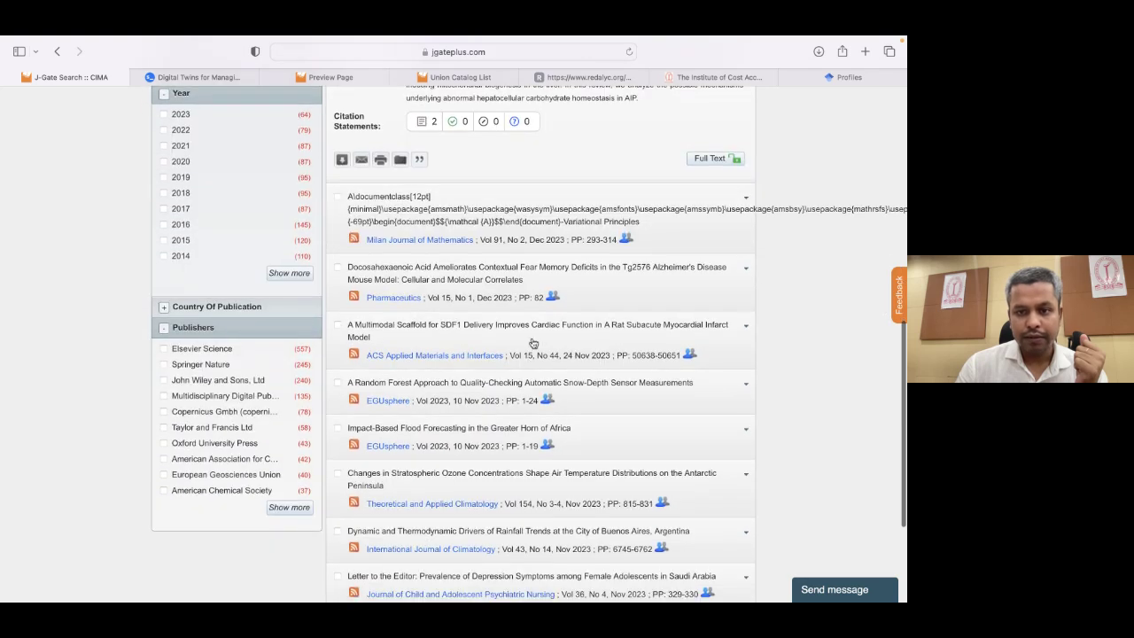
{"action": "left_click", "coordinate": [533, 340]}
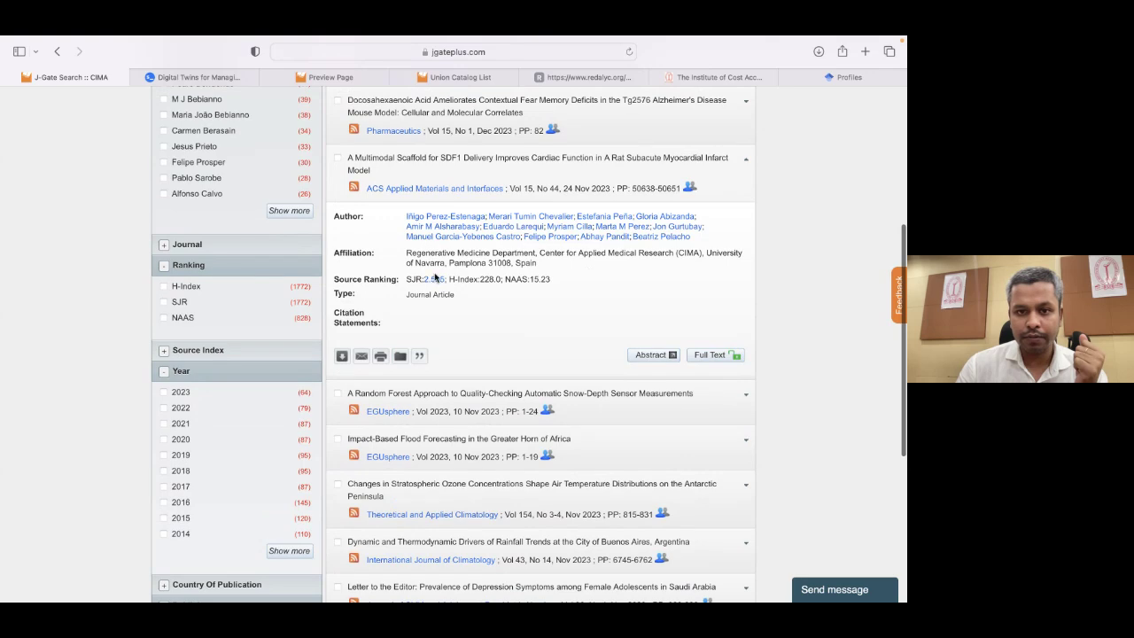
{"action": "scroll", "coordinate": [541, 332], "scroll_direction": "up", "scroll_amount": 5}
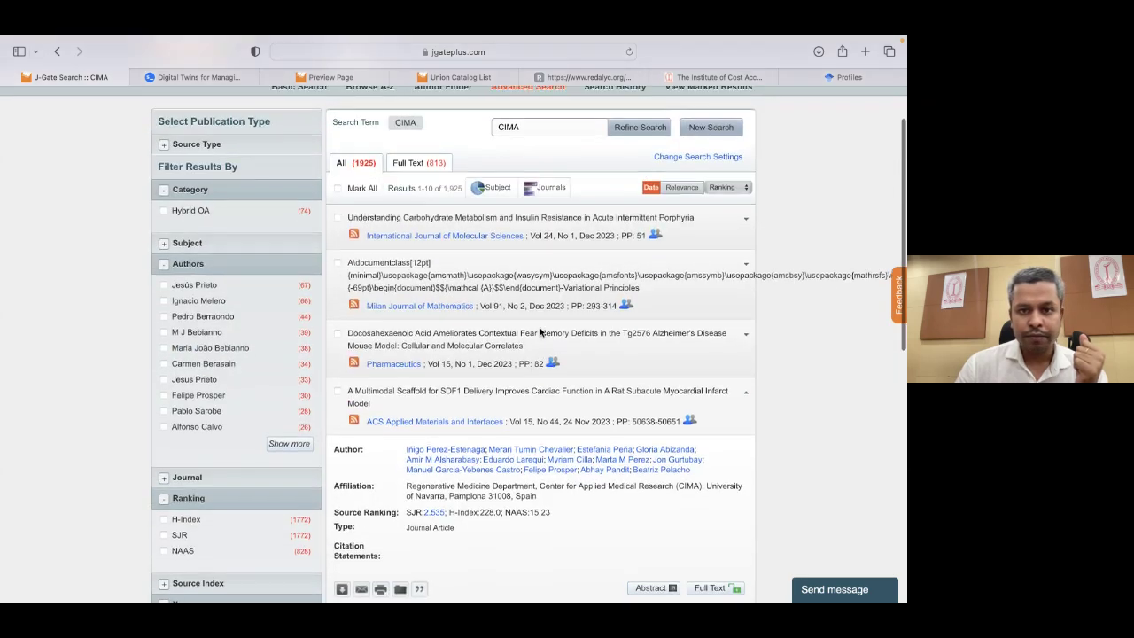
Recheck the carbohydrate metabolism record, look through the rest of the result page, and expand the stratospheric ozone record.
{"action": "left_click", "coordinate": [511, 222]}
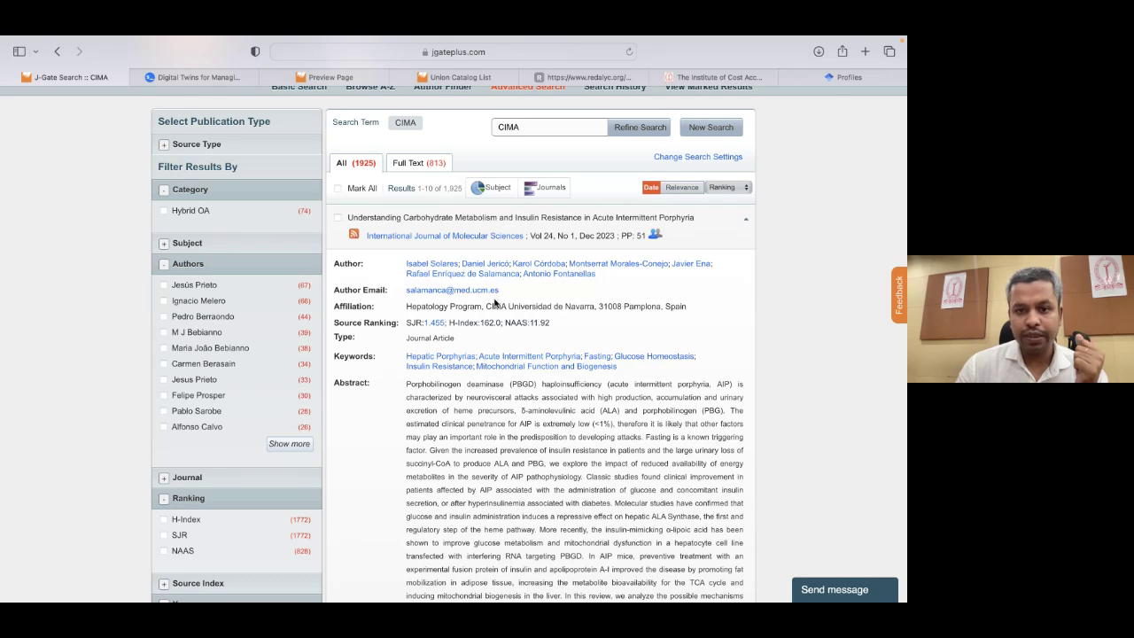
{"action": "scroll", "coordinate": [495, 304], "scroll_direction": "down", "scroll_amount": 1}
{"action": "scroll", "coordinate": [513, 221], "scroll_direction": "up", "scroll_amount": 2}
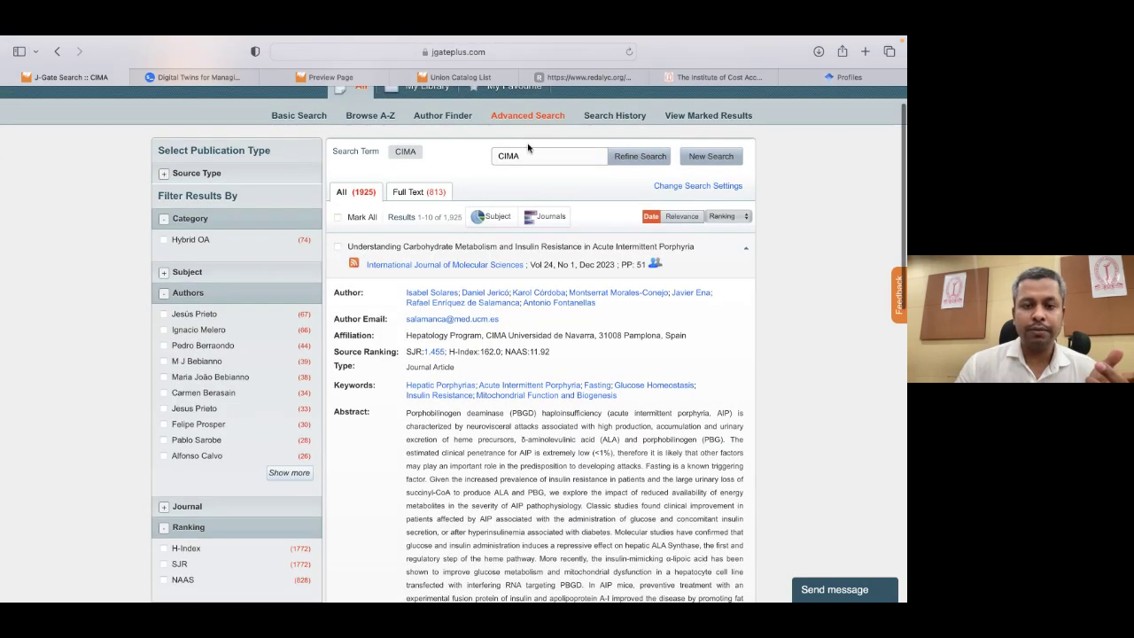
{"action": "scroll", "coordinate": [407, 281], "scroll_direction": "down", "scroll_amount": 10}
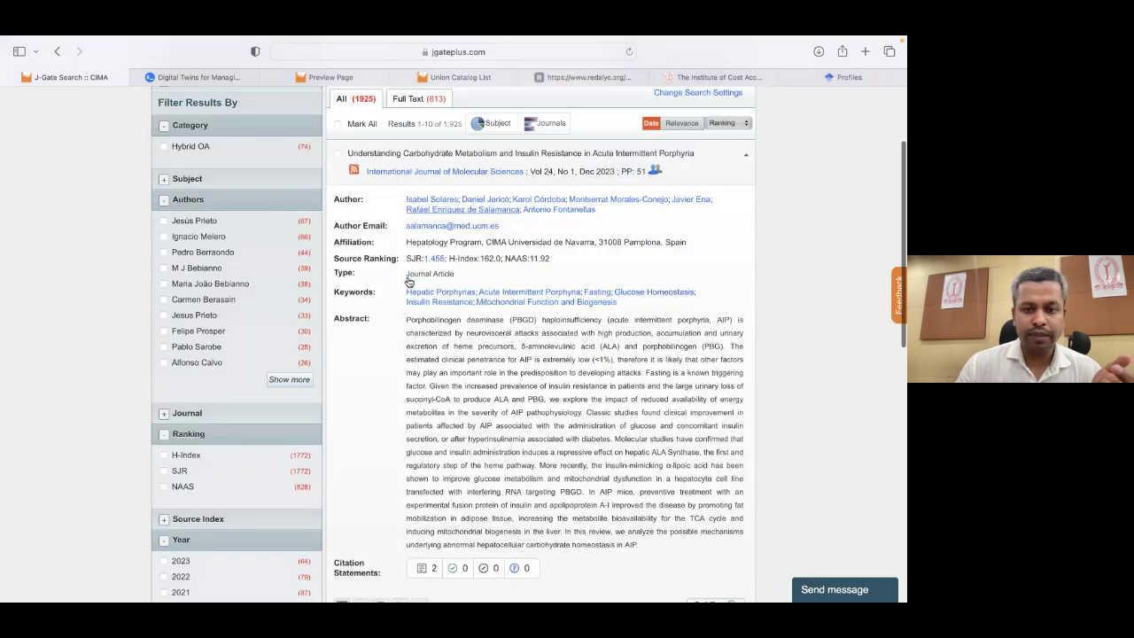
{"action": "scroll", "coordinate": [407, 281], "scroll_direction": "down", "scroll_amount": 2}
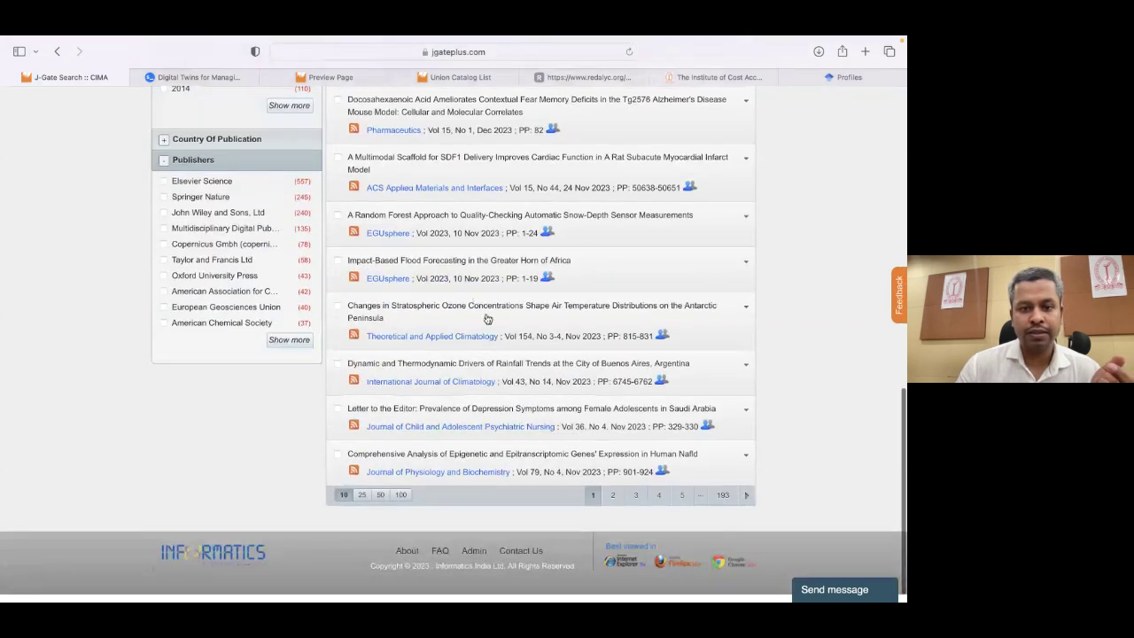
{"action": "left_click", "coordinate": [487, 319]}
{"action": "scroll", "coordinate": [486, 312], "scroll_direction": "up", "scroll_amount": 15}
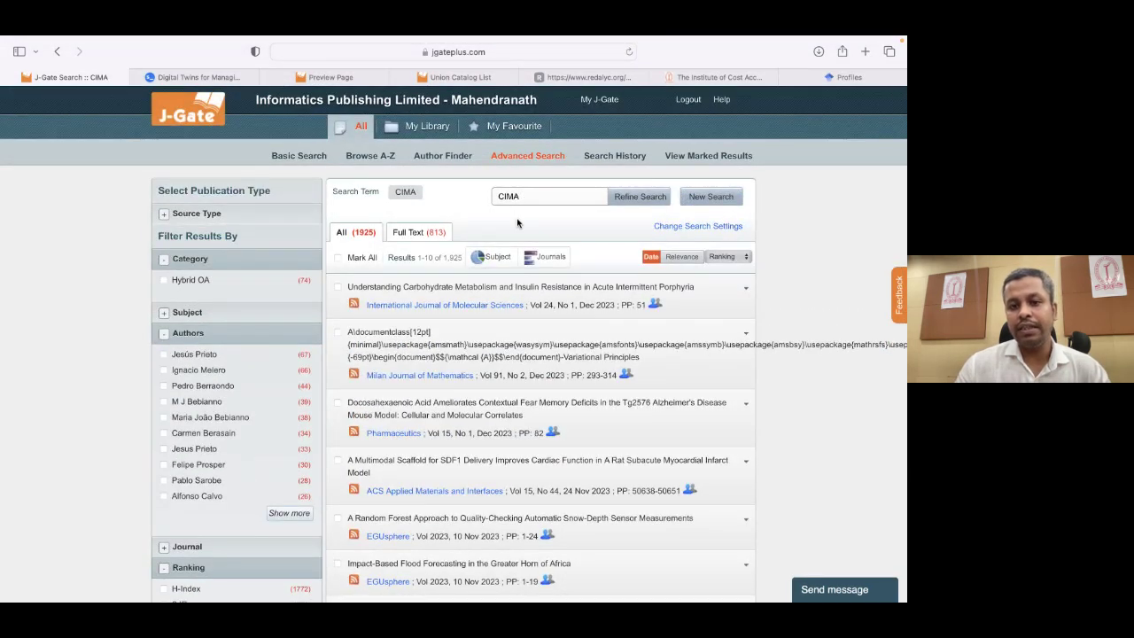
Compare the author affiliations of the carbohydrate metabolism record and the stratospheric ozone record on the Antarctic Peninsula.
{"action": "left_click", "coordinate": [500, 288]}
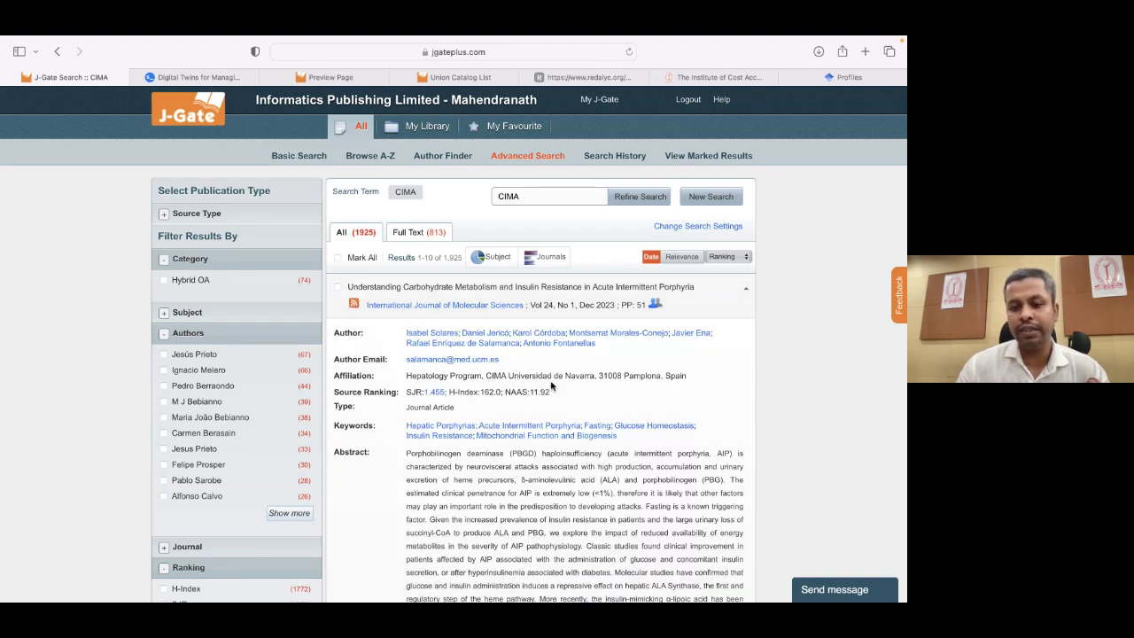
{"action": "scroll", "coordinate": [489, 373], "scroll_direction": "down", "scroll_amount": 10}
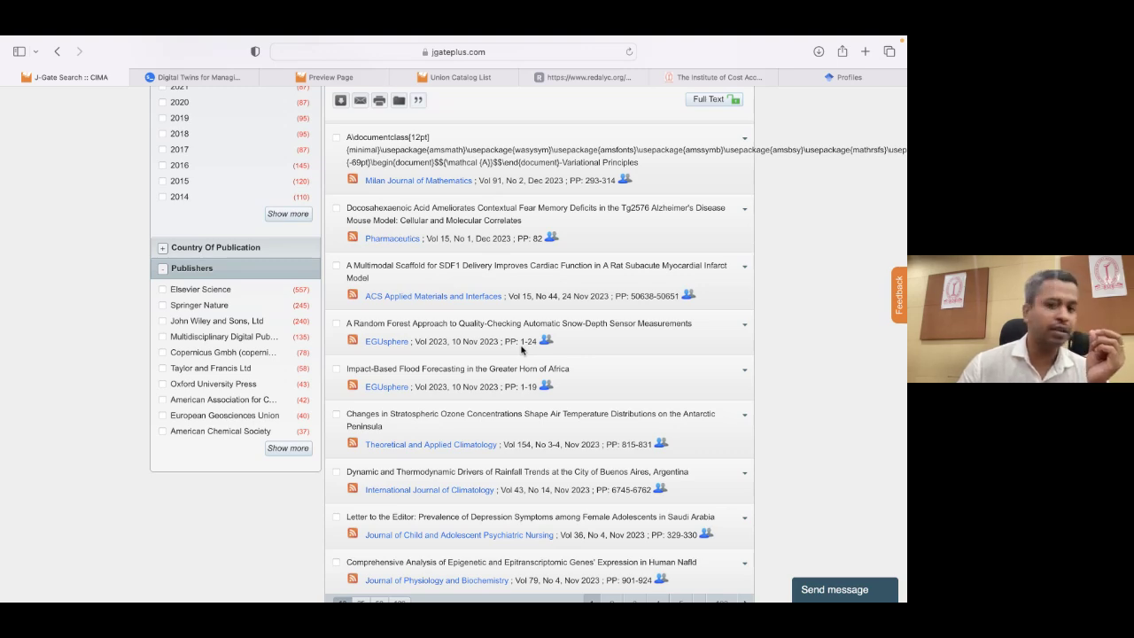
{"action": "scroll", "coordinate": [521, 349], "scroll_direction": "down", "scroll_amount": 3}
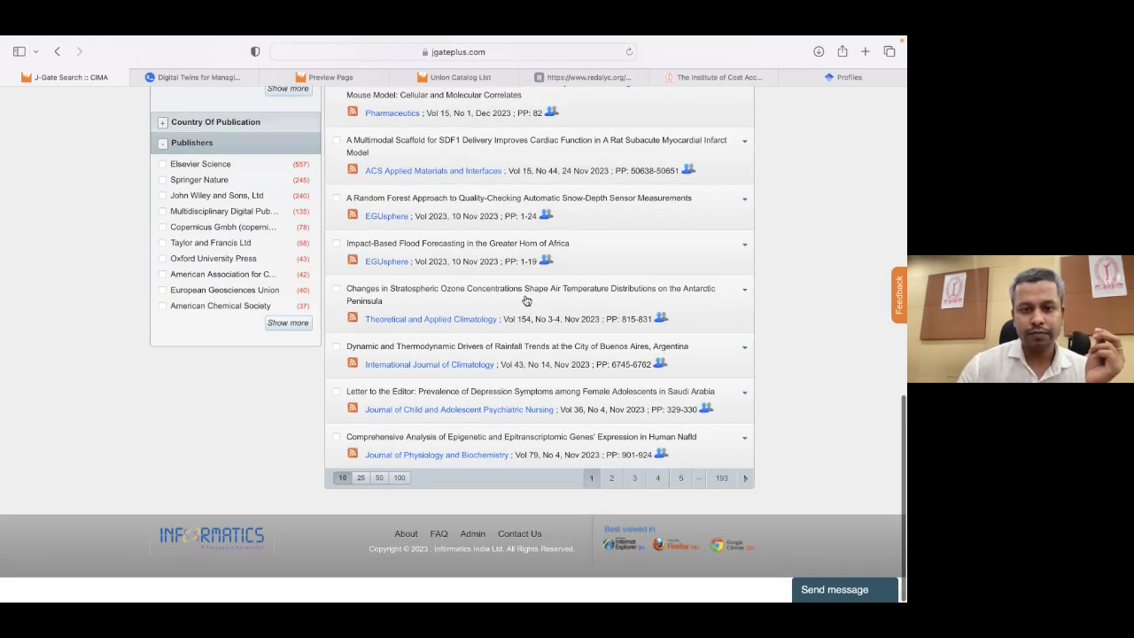
{"action": "left_click", "coordinate": [526, 301]}
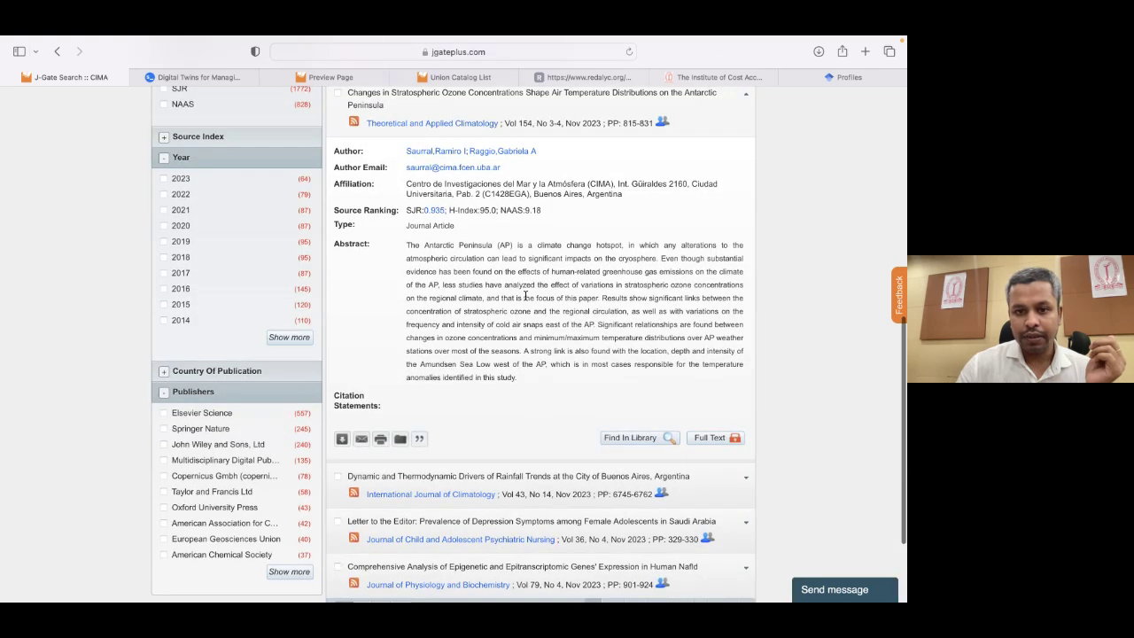
{"action": "scroll", "coordinate": [531, 337], "scroll_direction": "down", "scroll_amount": 3}
Show 100 results per page and check the affiliations in the underwater light availability and hypertensive heart disease records.
{"action": "left_click", "coordinate": [473, 355]}
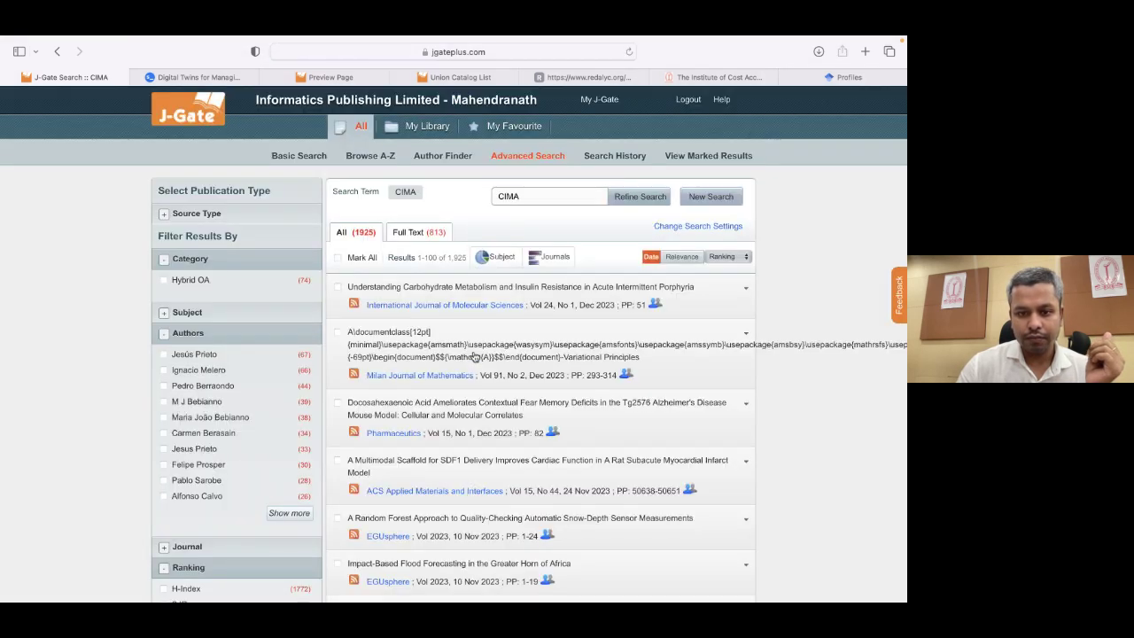
{"action": "scroll", "coordinate": [473, 356], "scroll_direction": "down", "scroll_amount": 10}
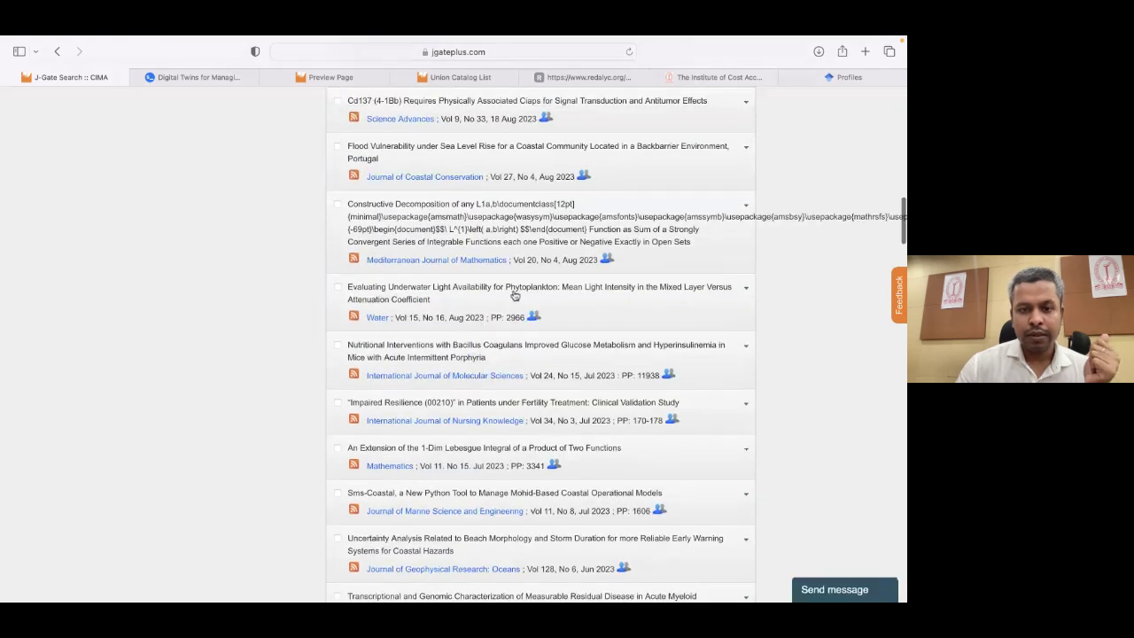
{"action": "left_click", "coordinate": [514, 296]}
{"action": "scroll", "coordinate": [515, 296], "scroll_direction": "down", "scroll_amount": 5}
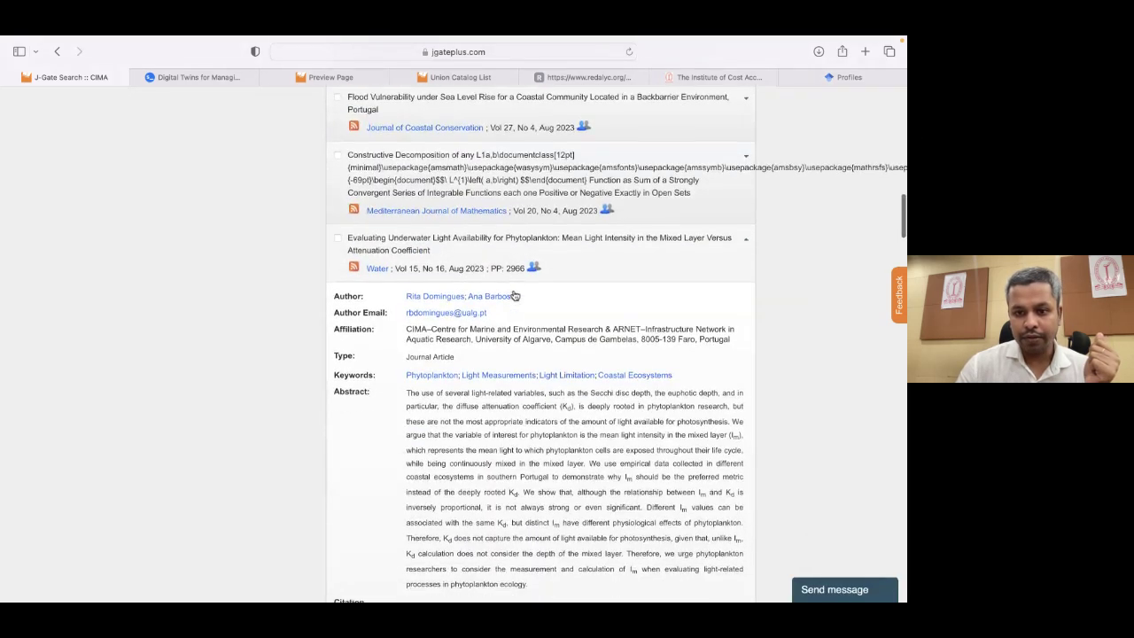
{"action": "scroll", "coordinate": [514, 295], "scroll_direction": "down", "scroll_amount": 15}
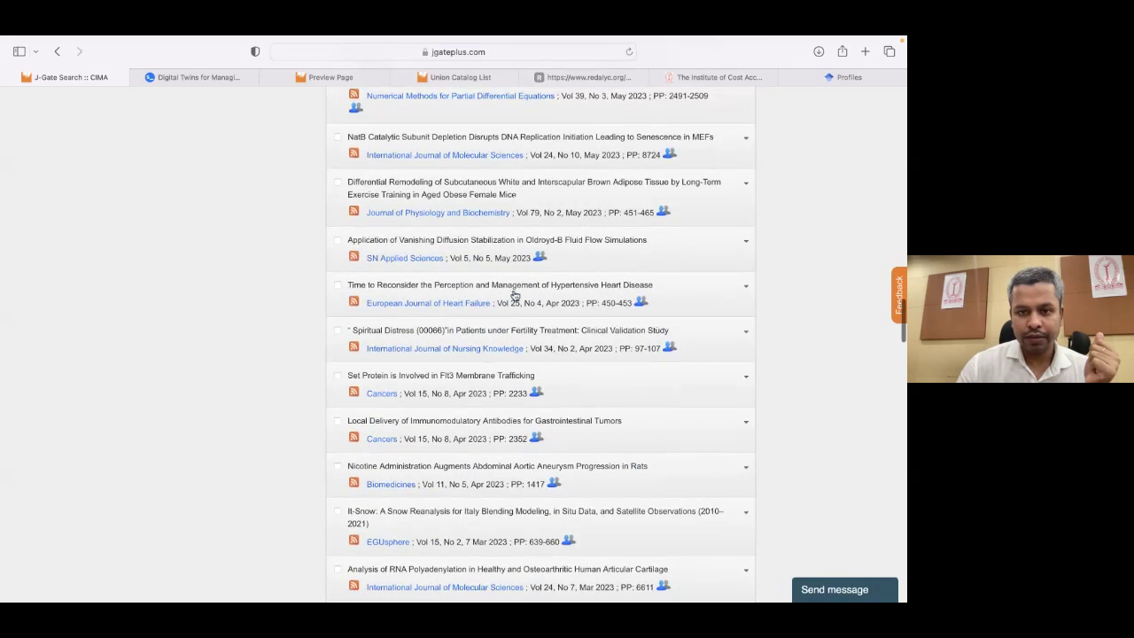
{"action": "left_click", "coordinate": [505, 295]}
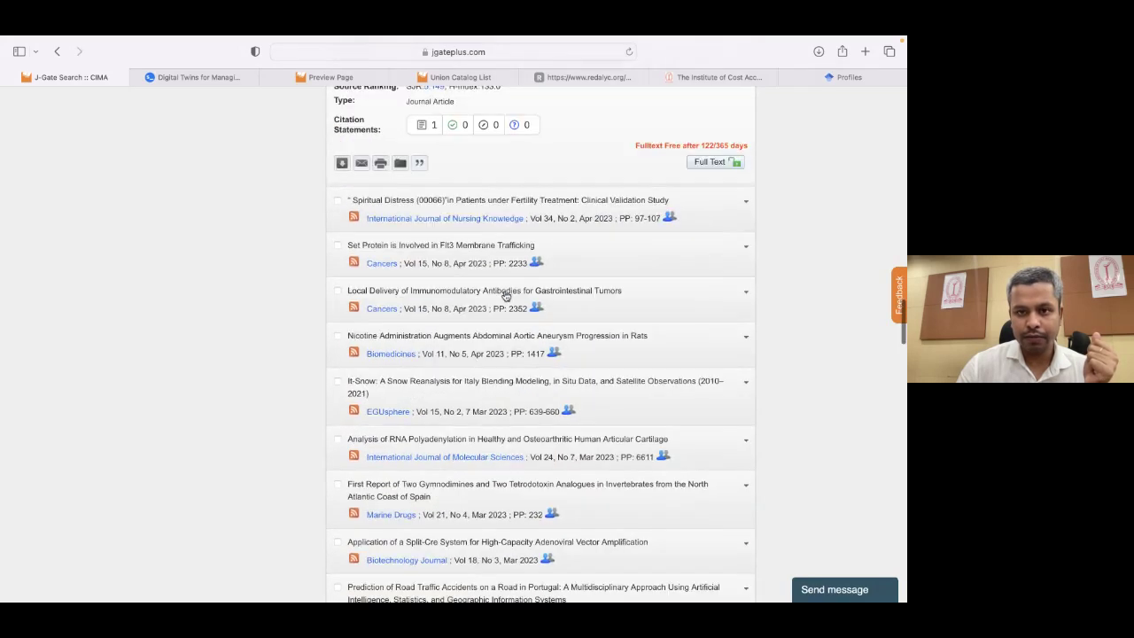
{"action": "scroll", "coordinate": [505, 295], "scroll_direction": "up", "scroll_amount": 2}
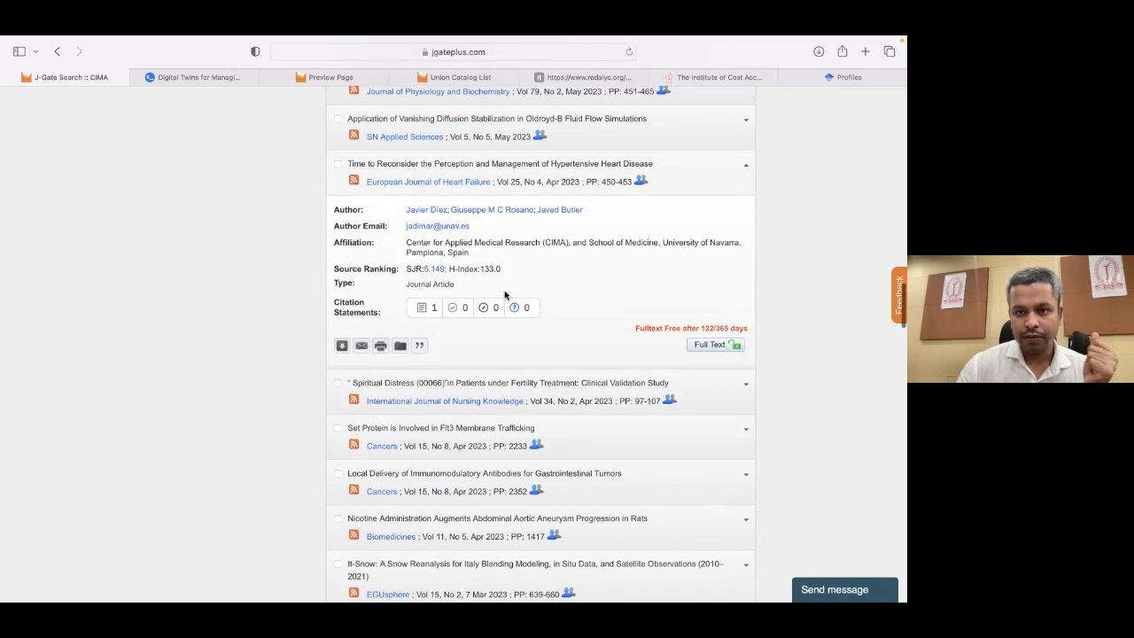
{"action": "scroll", "coordinate": [505, 295], "scroll_direction": "up", "scroll_amount": 20}
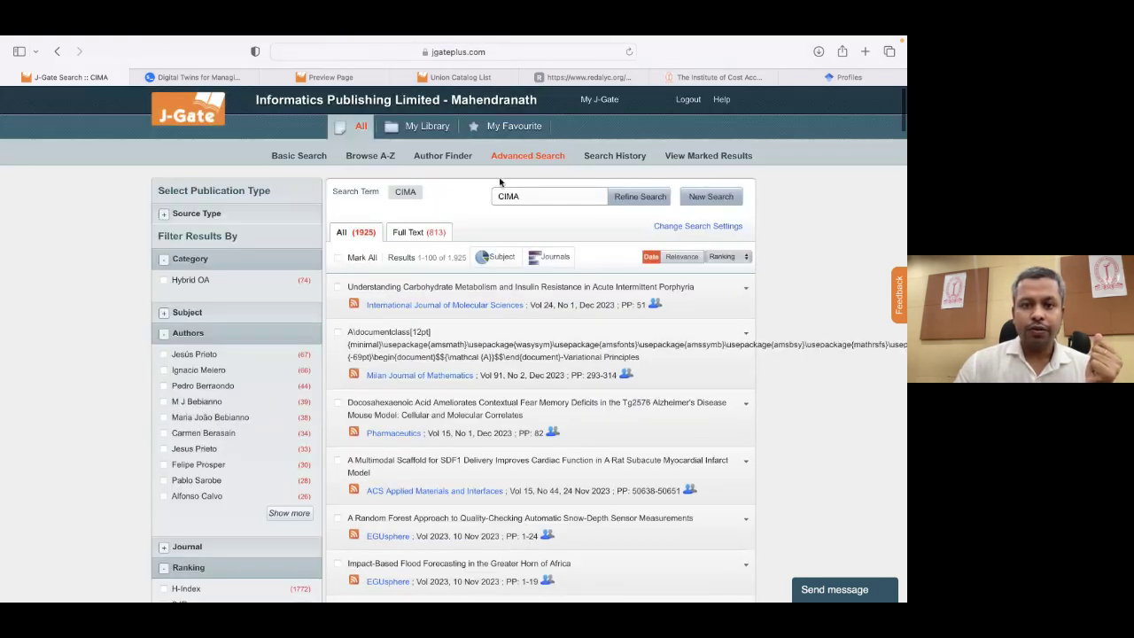
Run an advanced search for MANAGEMENT in Title/Keyword, excluding Peer-Reviewed/Scholarly journals and keeping only the Professional & Industry category.
{"action": "left_click", "coordinate": [526, 158]}
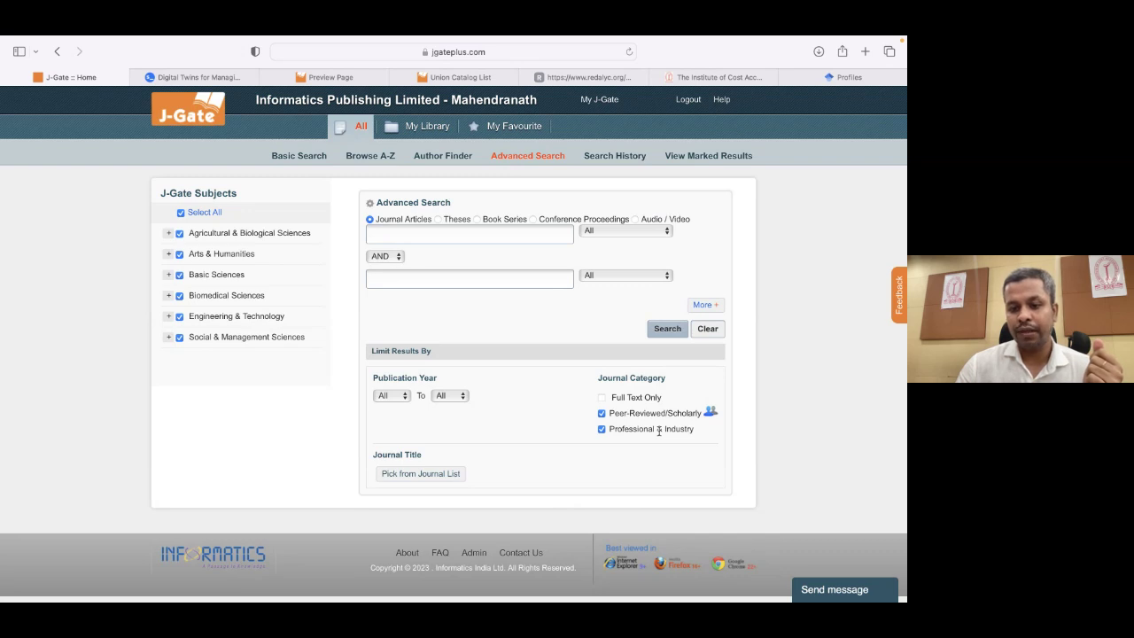
{"action": "left_click", "coordinate": [601, 412]}
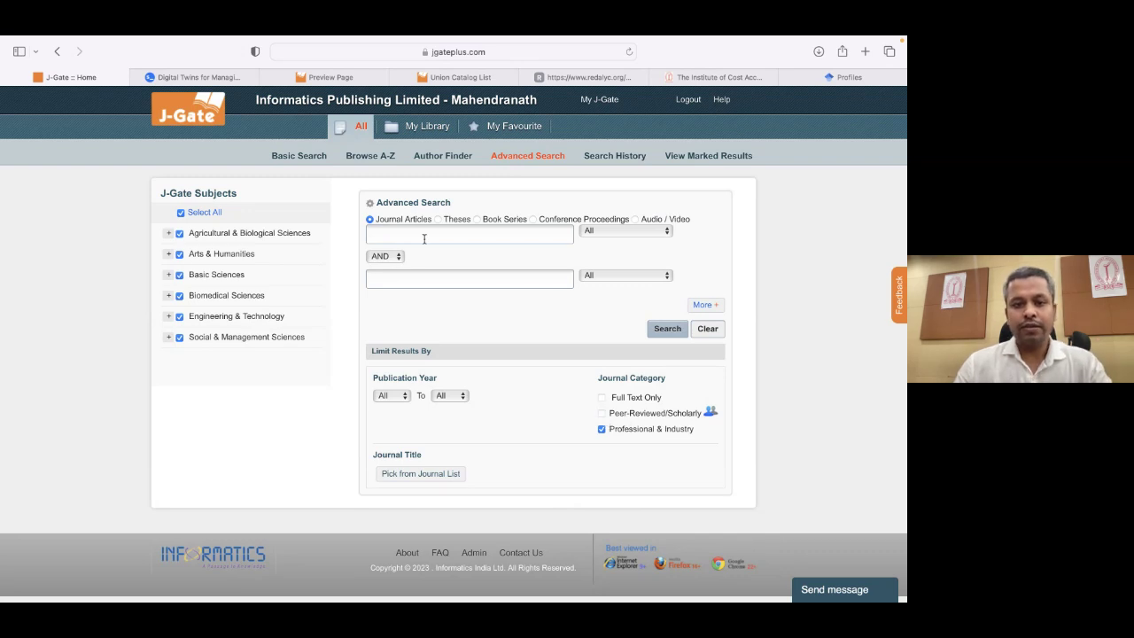
{"action": "type", "text": "MA"}
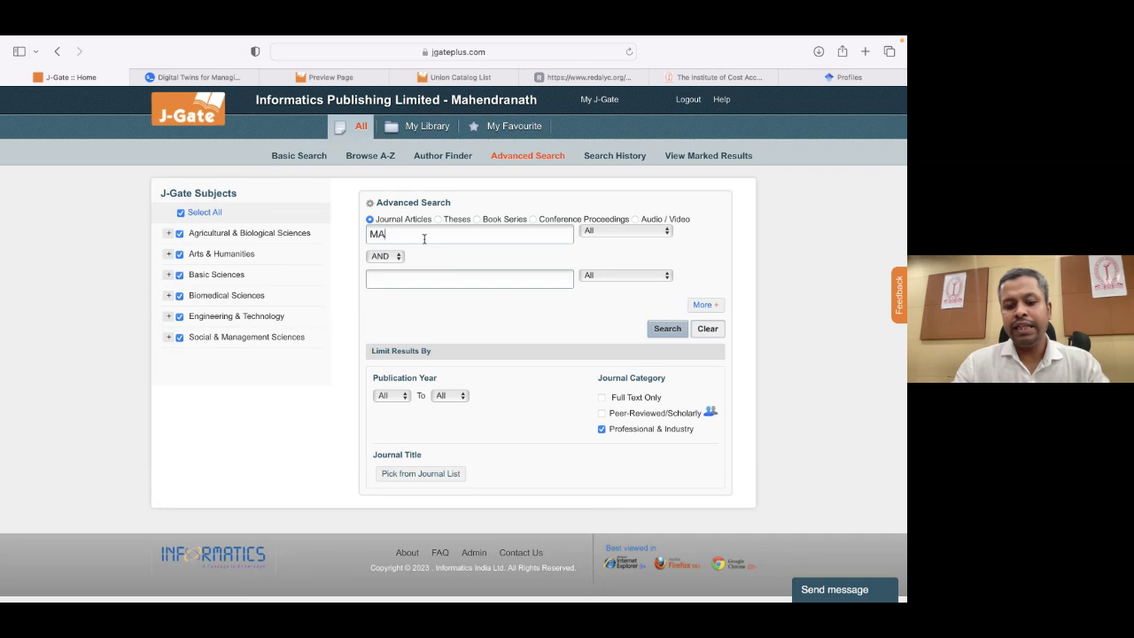
{"action": "type", "text": "NAGEMENT"}
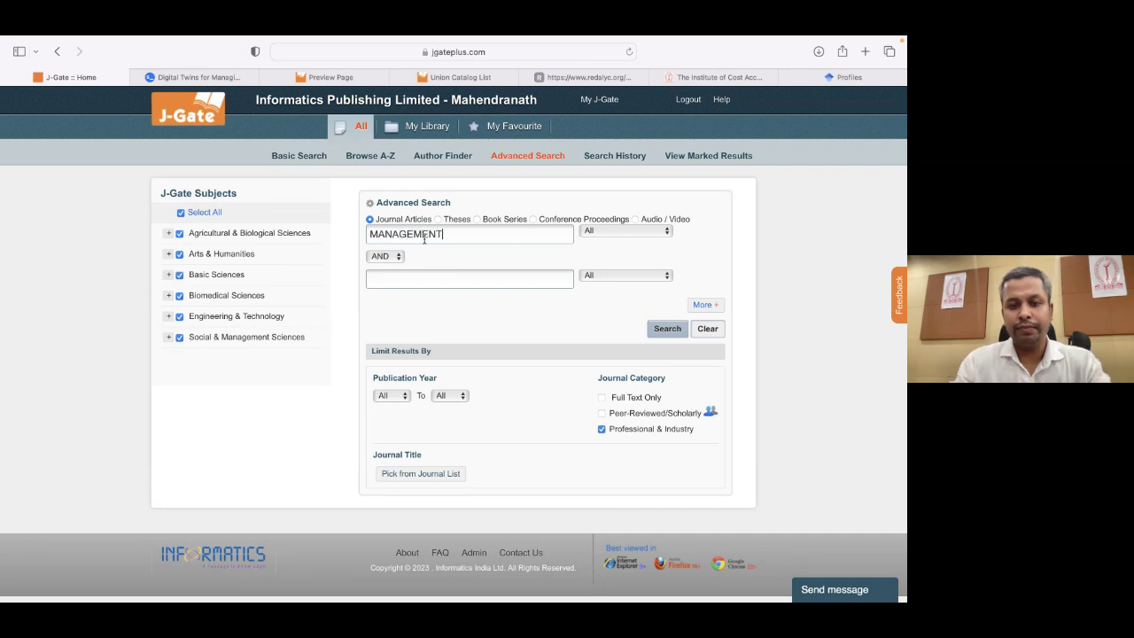
{"action": "left_click", "coordinate": [612, 230]}
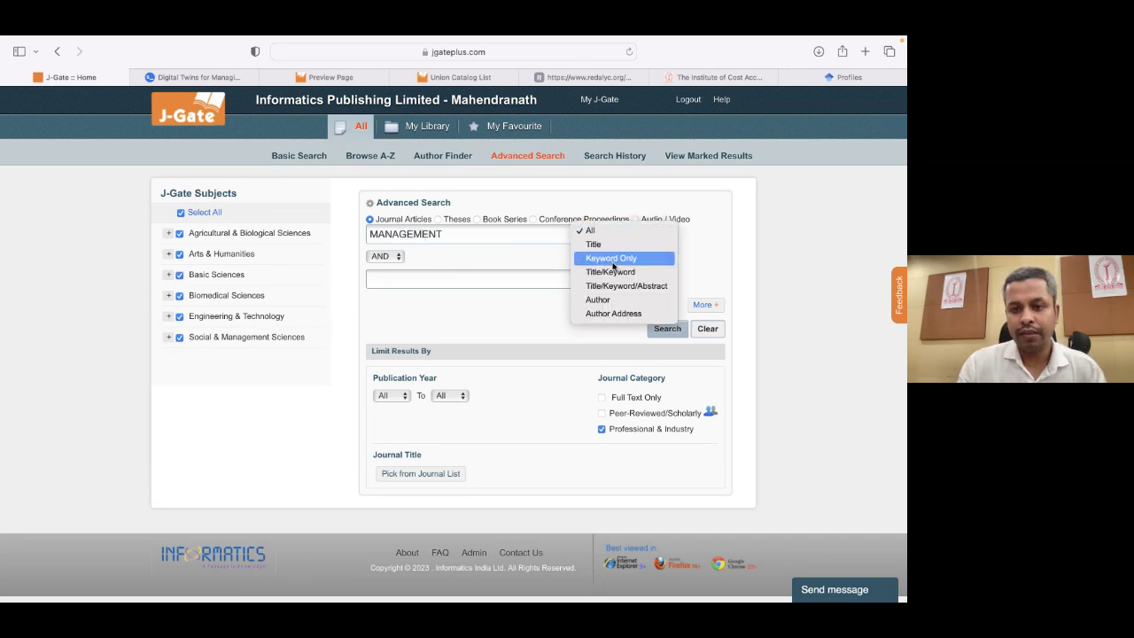
{"action": "left_click", "coordinate": [613, 272]}
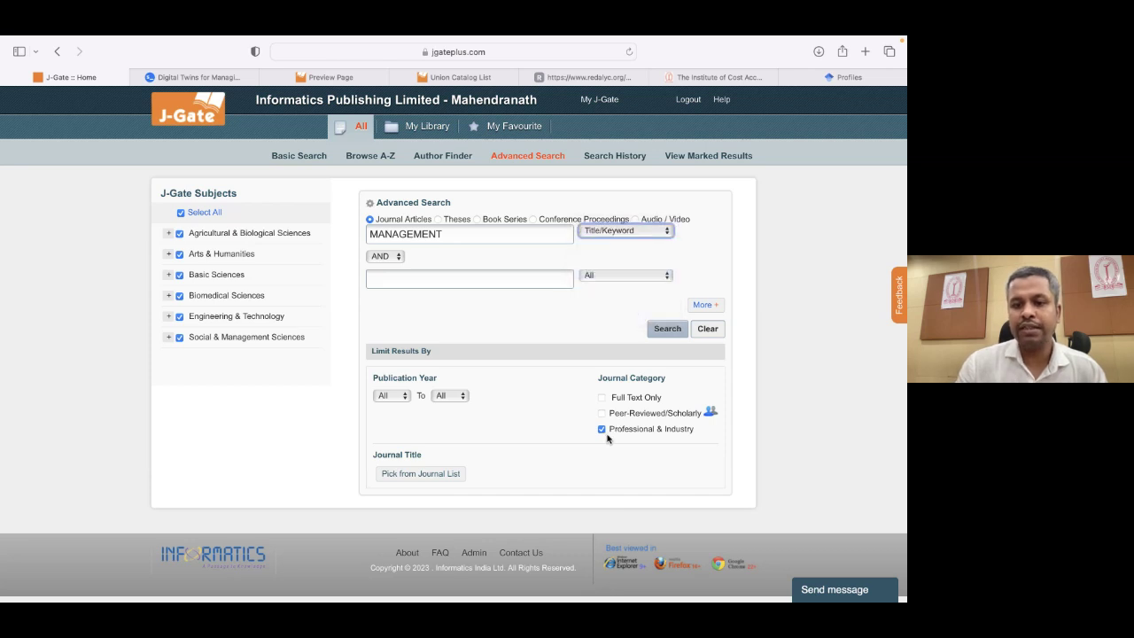
{"action": "left_click", "coordinate": [667, 336]}
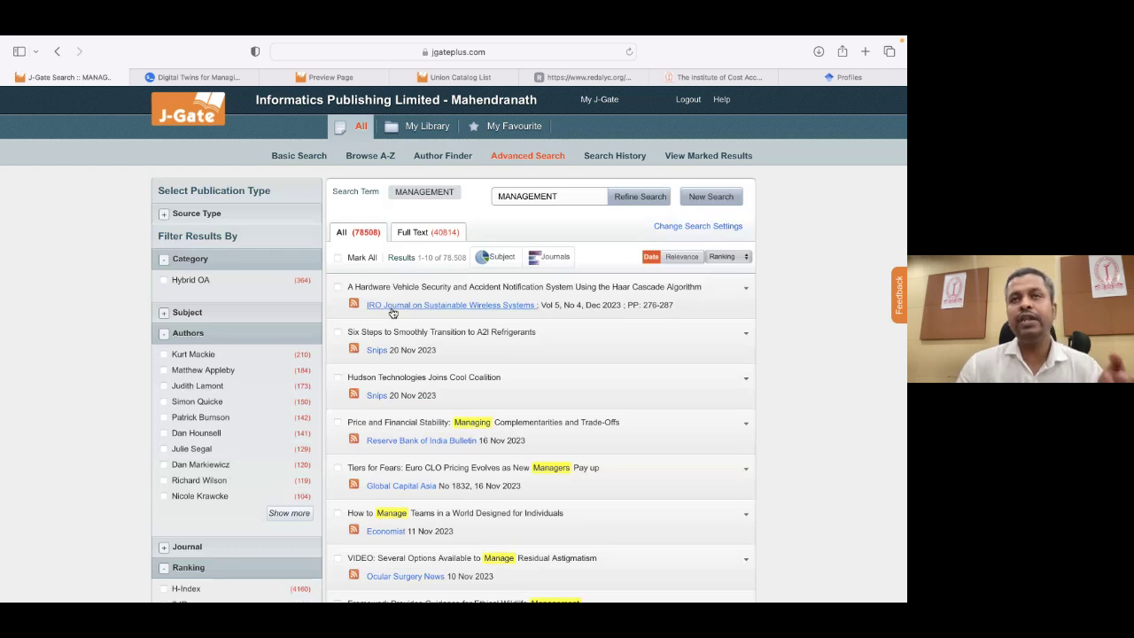
Look through the first page of results for MANAGEMENT and return to a blank advanced search form.
{"action": "scroll", "coordinate": [488, 331], "scroll_direction": "down", "scroll_amount": 1}
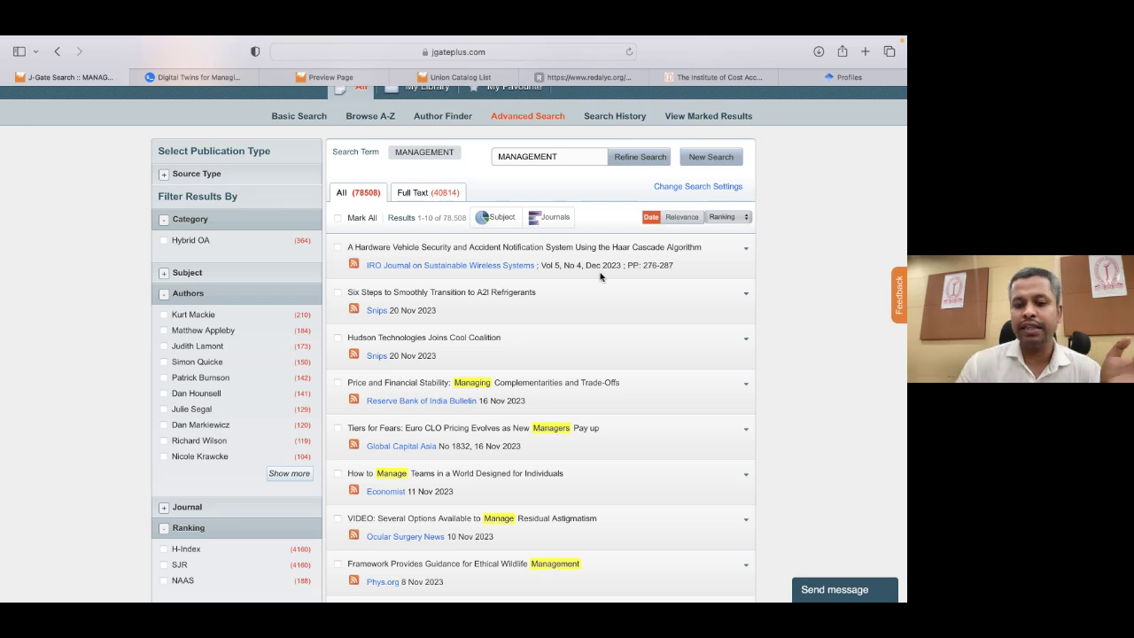
{"action": "scroll", "coordinate": [600, 278], "scroll_direction": "down", "scroll_amount": 3}
{"action": "scroll", "coordinate": [600, 277], "scroll_direction": "up", "scroll_amount": 1}
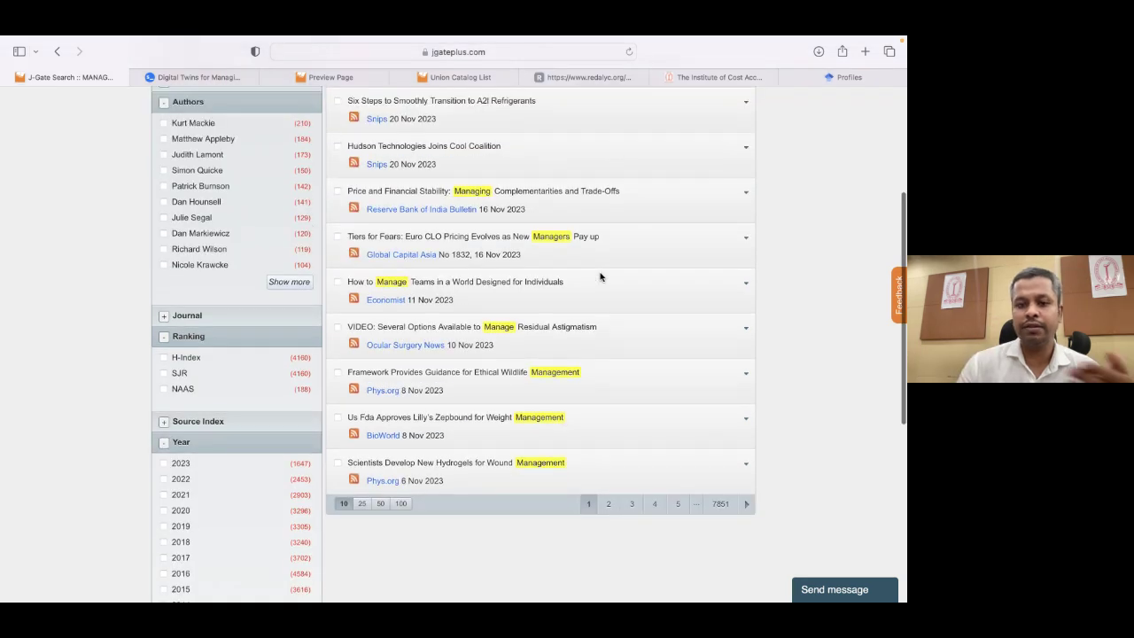
{"action": "scroll", "coordinate": [600, 277], "scroll_direction": "up", "scroll_amount": 2}
{"action": "scroll", "coordinate": [600, 277], "scroll_direction": "up", "scroll_amount": 2}
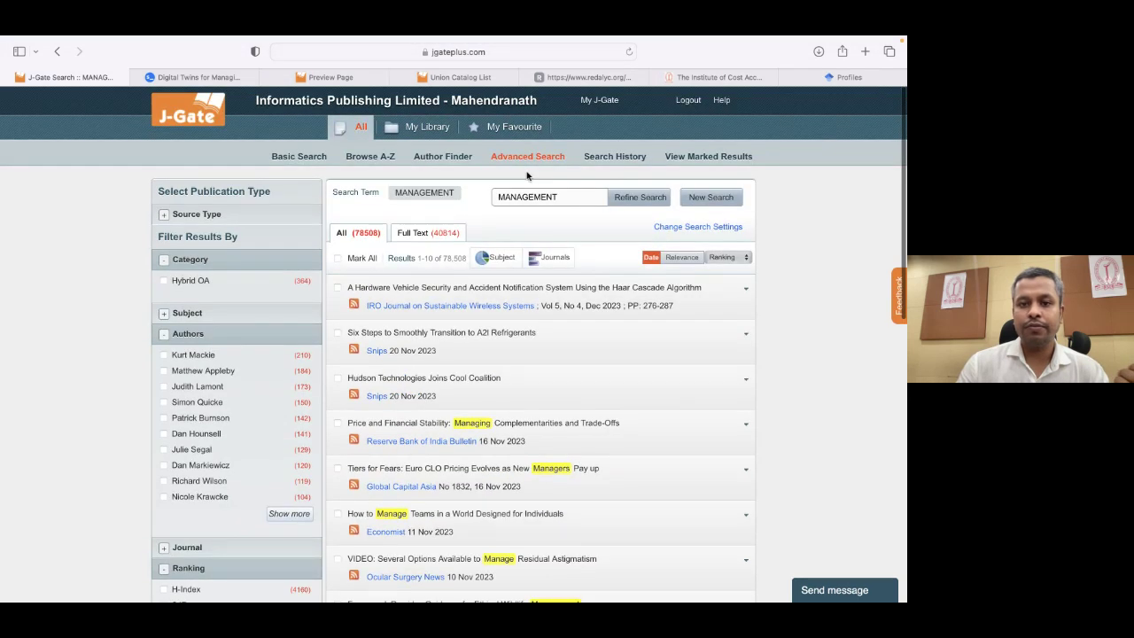
{"action": "left_click", "coordinate": [527, 157]}
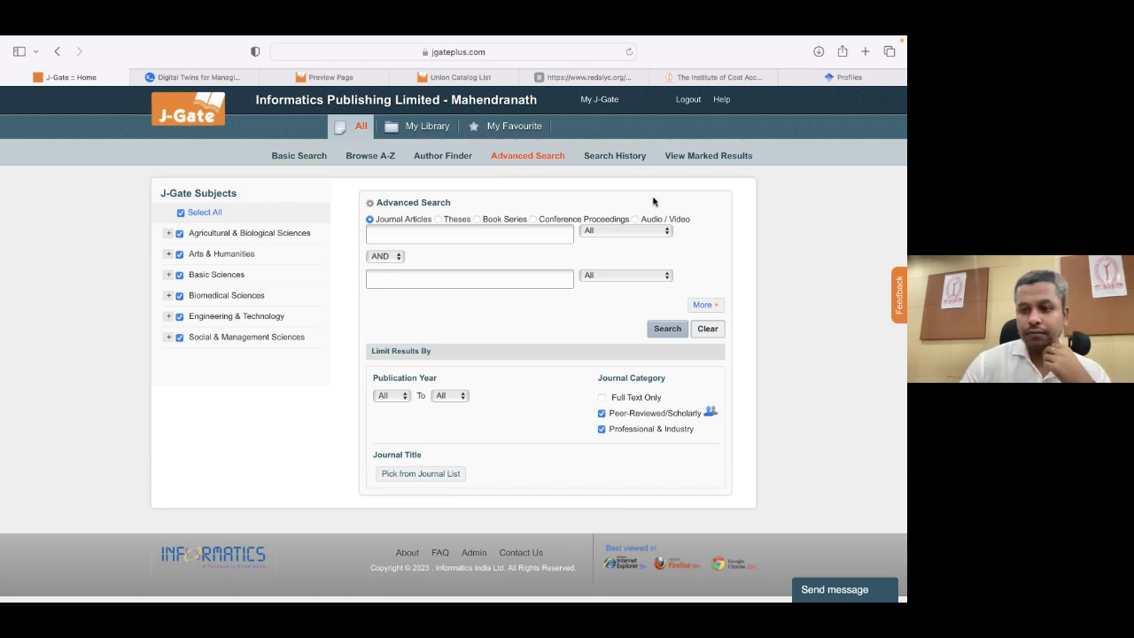
Switch to Microsoft Teams, dismiss the muted-microphone reminder and raise the system sound volume.
{"action": "key", "text": "super+Tab"}
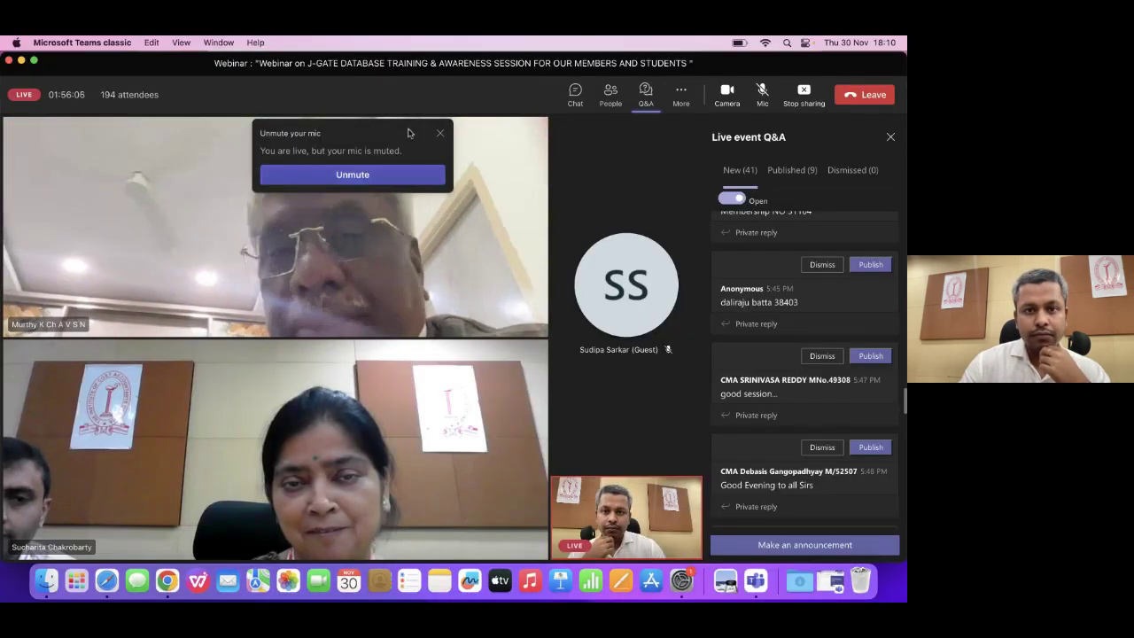
{"action": "left_click", "coordinate": [440, 133]}
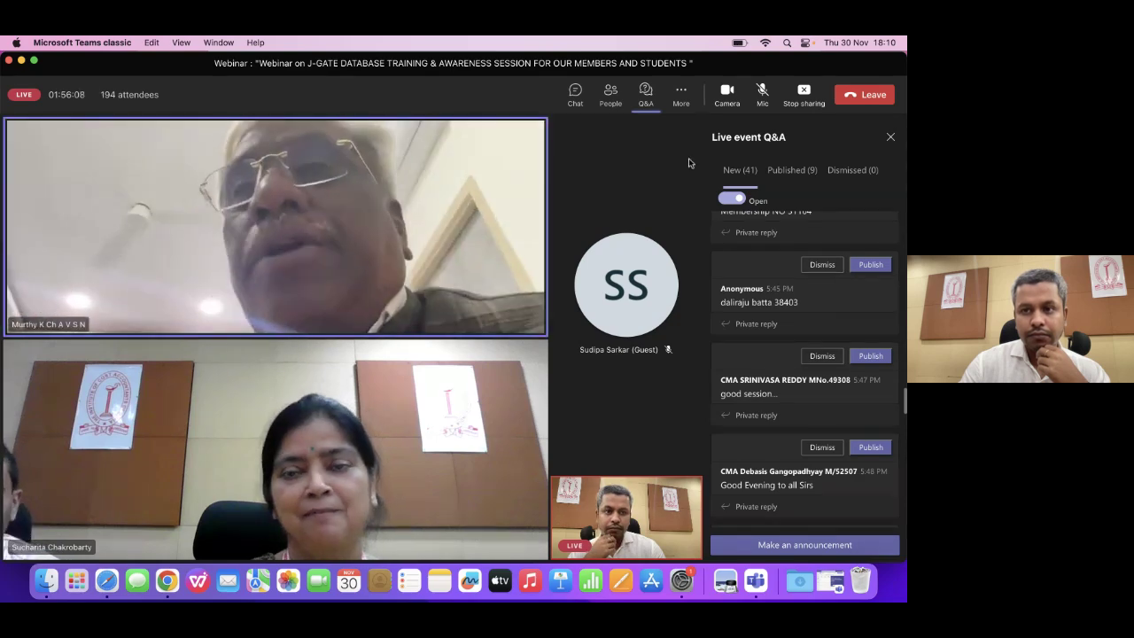
{"action": "left_click", "coordinate": [804, 42]}
{"action": "left_click_drag", "start_coordinate": [794, 291], "coordinate": [837, 293]}
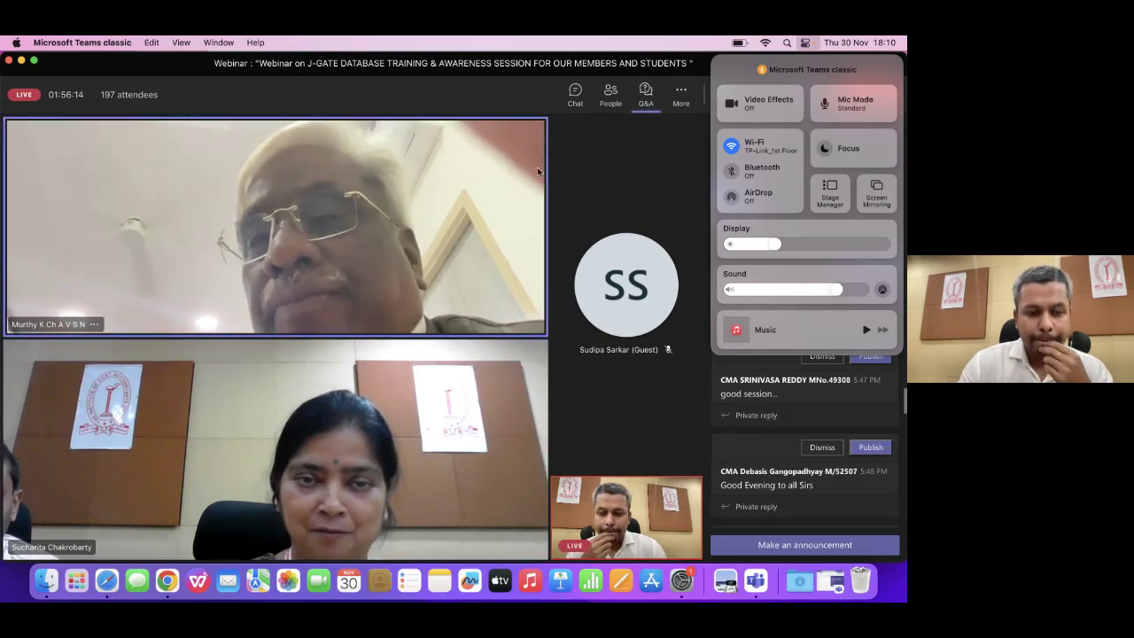
Switch back to J-Gate in Safari and search Author Finder for the author's full name across all publication types.
{"action": "left_click", "coordinate": [107, 580]}
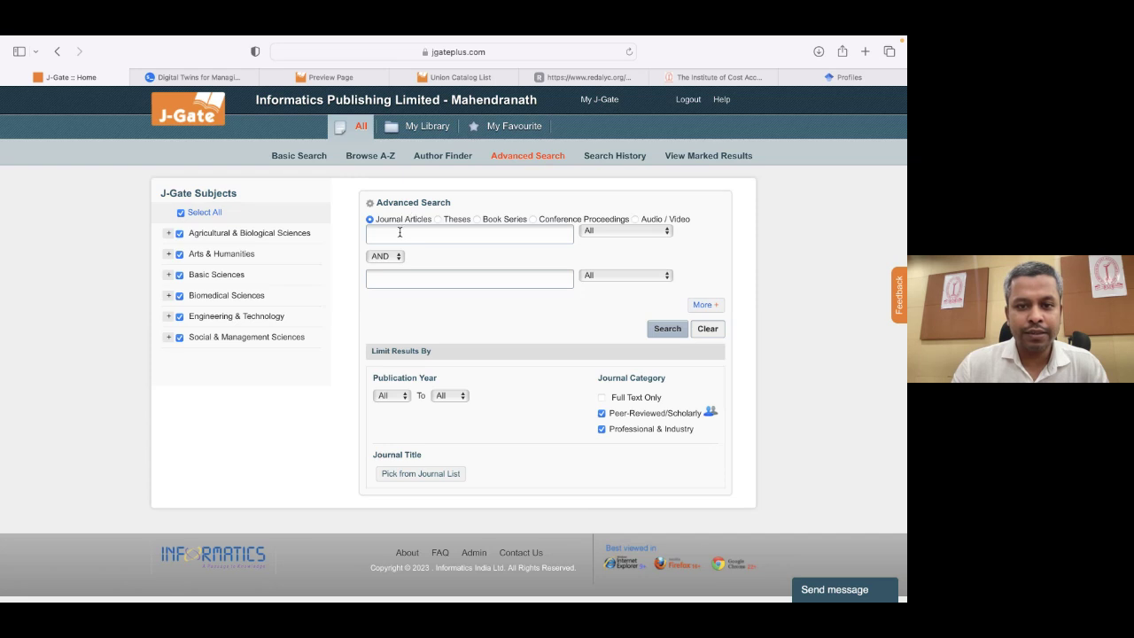
{"action": "left_click", "coordinate": [443, 156]}
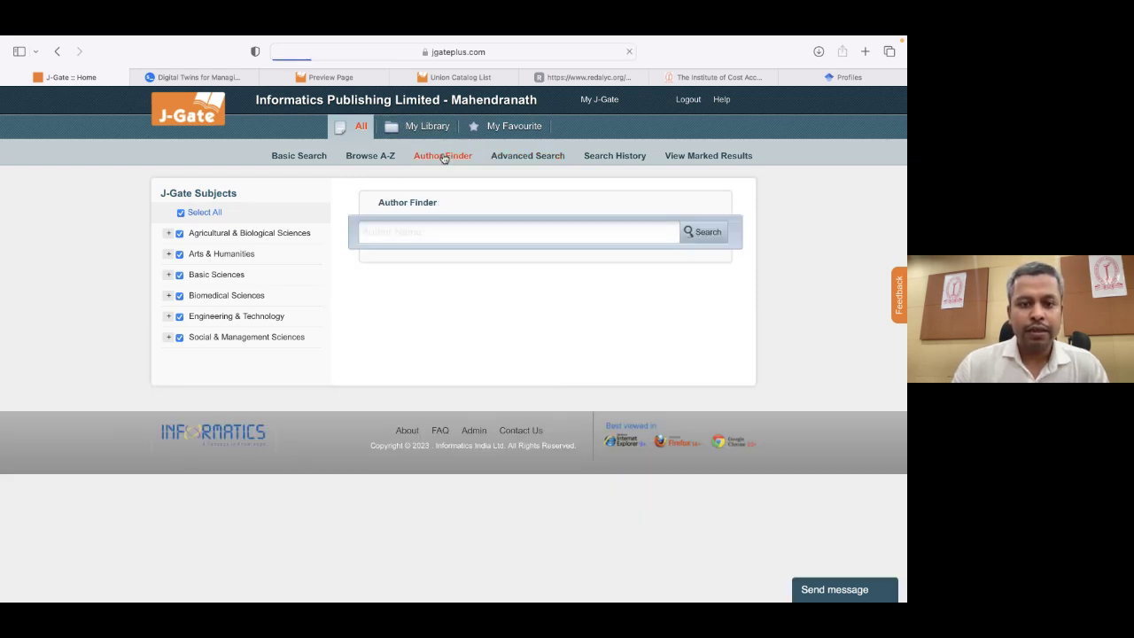
{"action": "left_click", "coordinate": [409, 234]}
{"action": "type", "text": "K"}
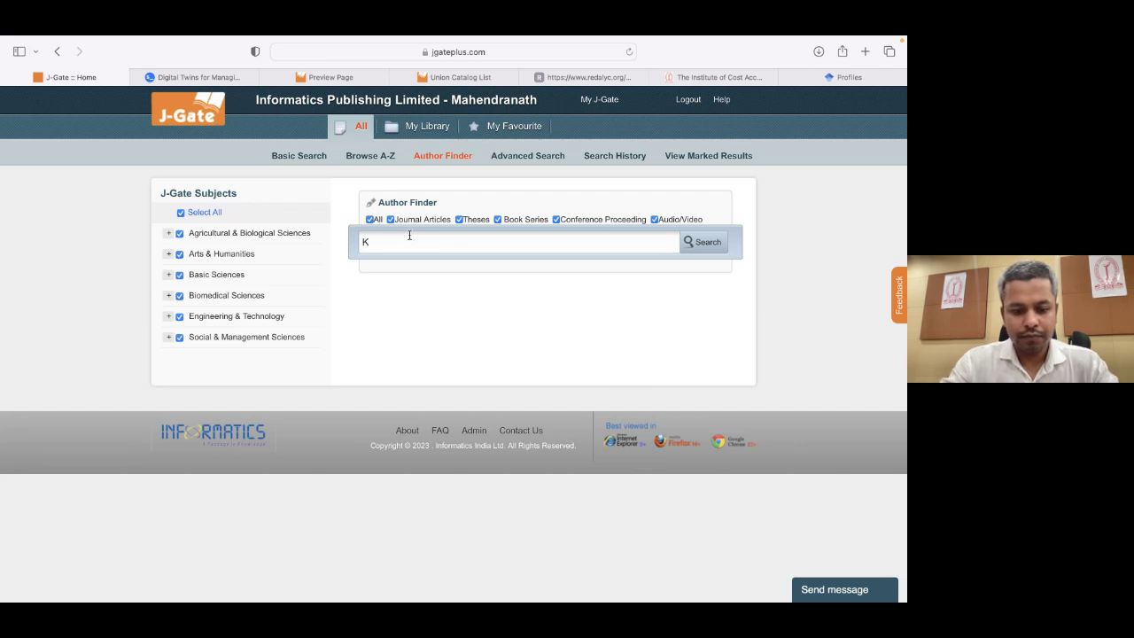
{"action": "type", "text": " CH"}
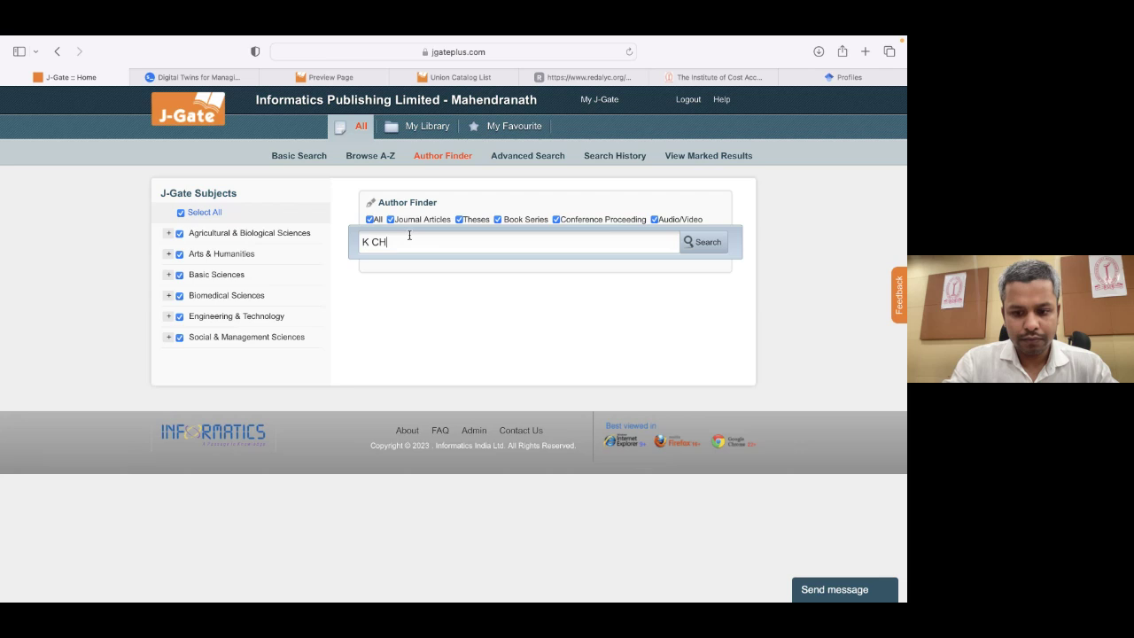
{"action": "type", "text": "H"}
{"action": "key", "text": "BackSpace"}
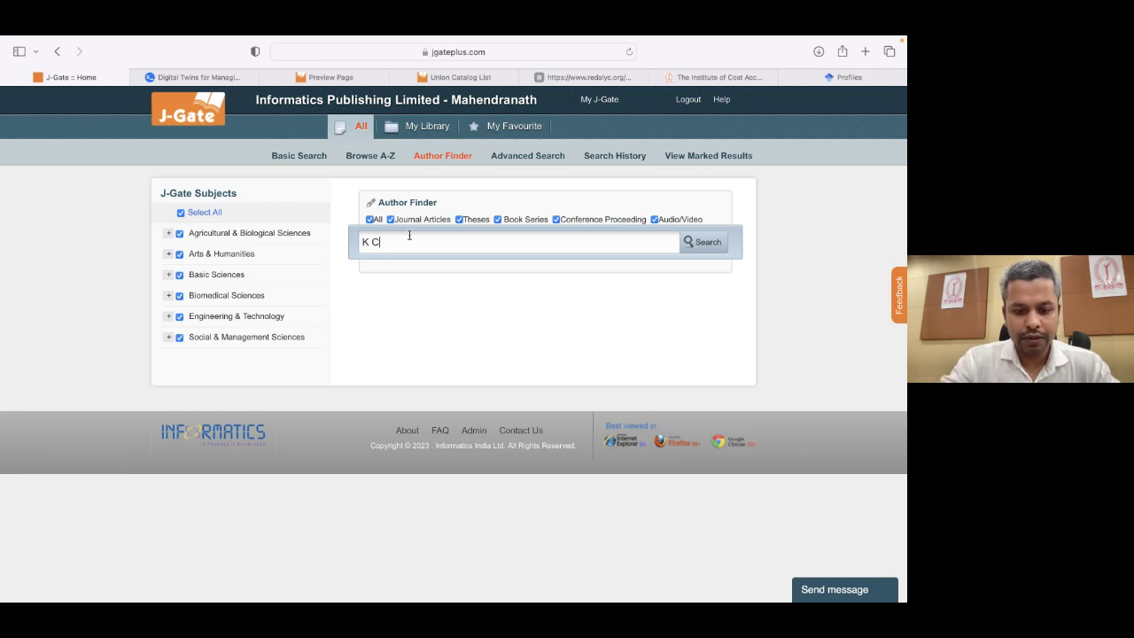
{"action": "type", "text": "h"}
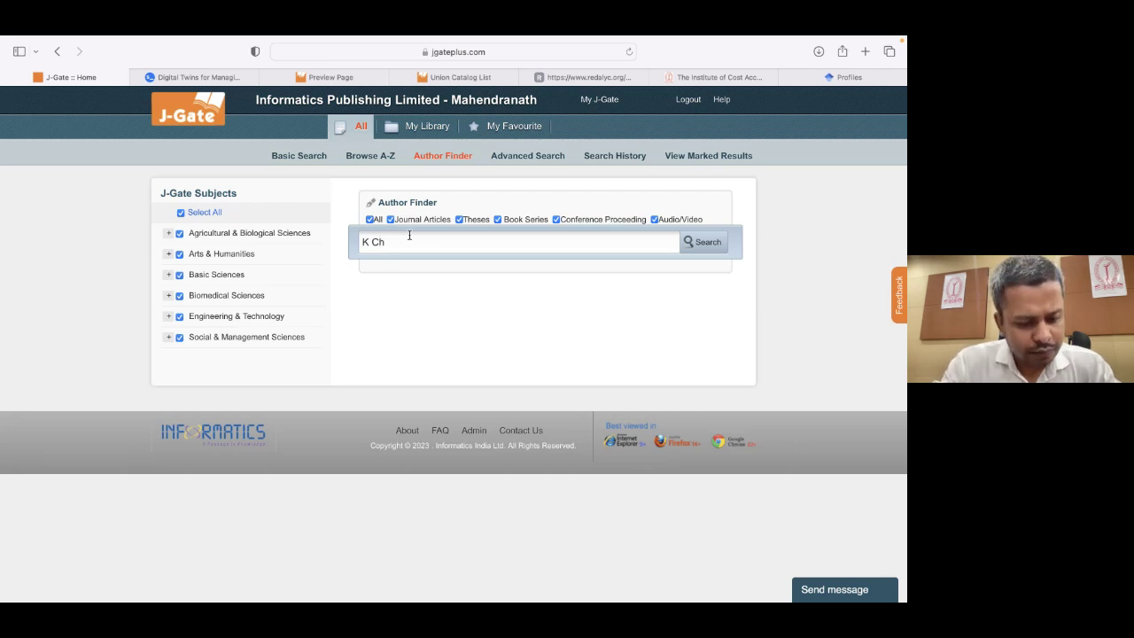
{"action": "type", "text": "a"}
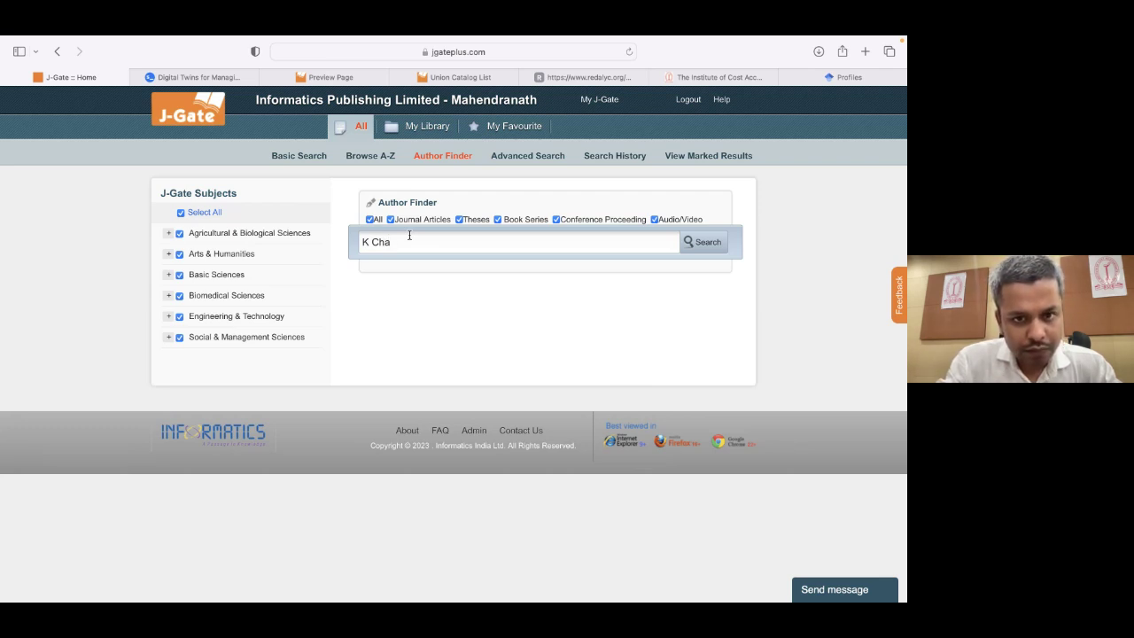
{"action": "key", "text": "BackSpace"}
{"action": "key", "text": "BackSpace"}
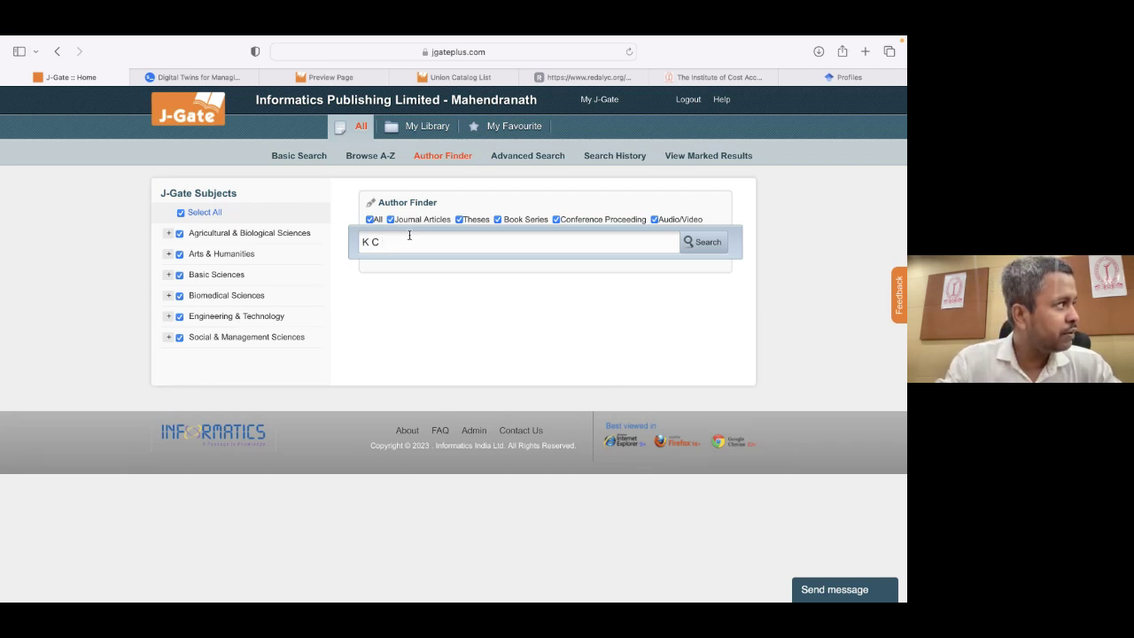
{"action": "key", "text": "BackSpace"}
{"action": "type", "text": "h "}
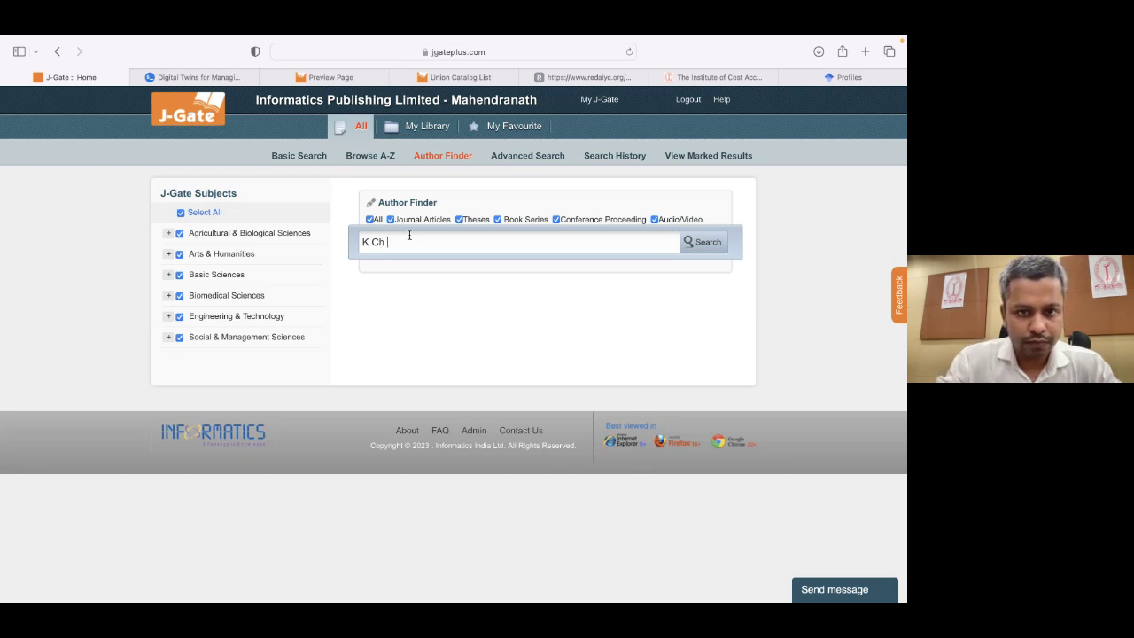
{"action": "type", "text": "a"}
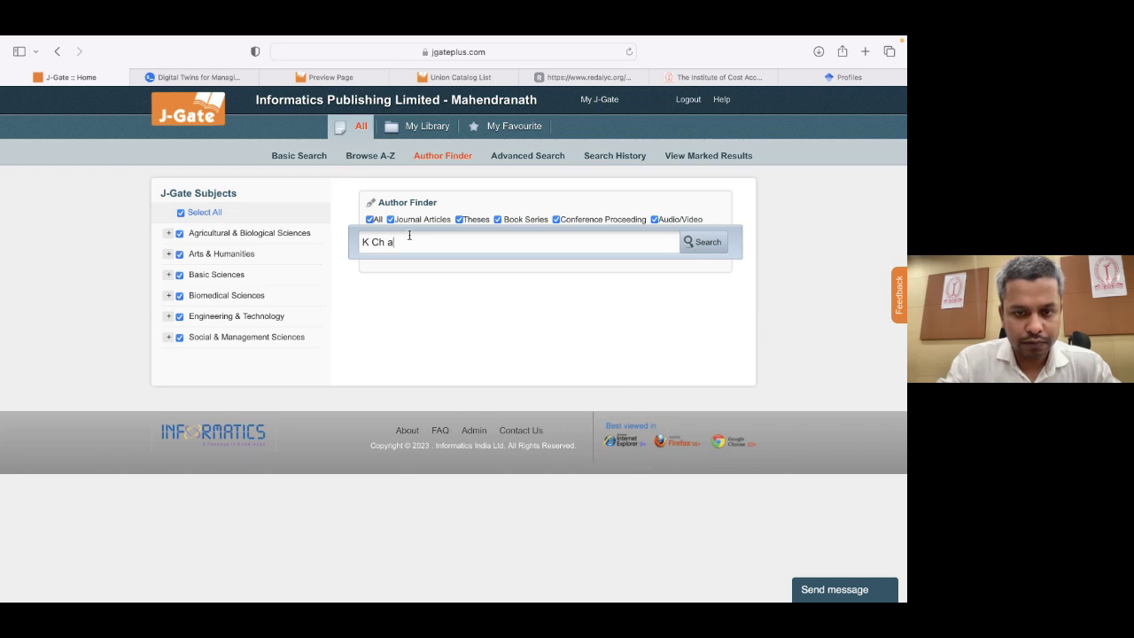
{"action": "type", "text": "v"}
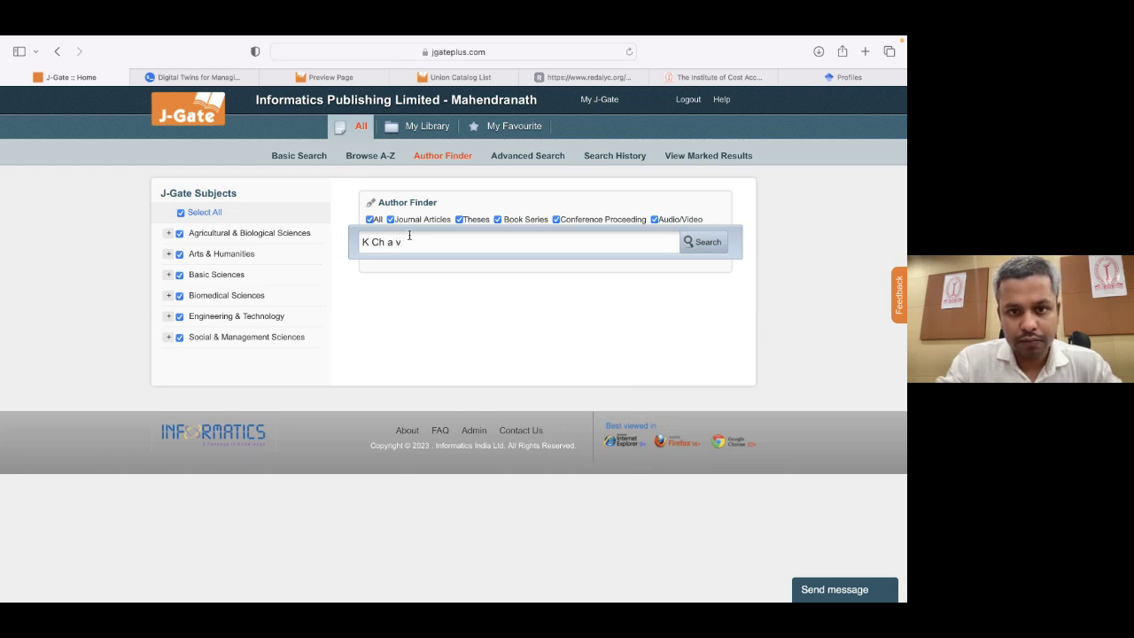
{"action": "type", "text": " s"}
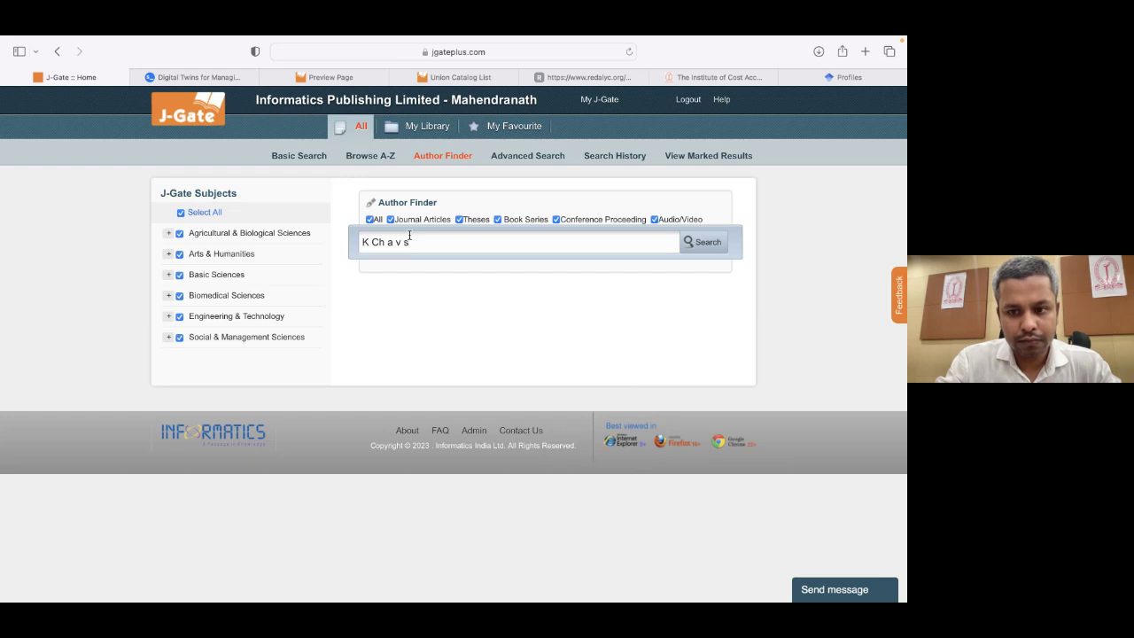
{"action": "type", "text": " n"}
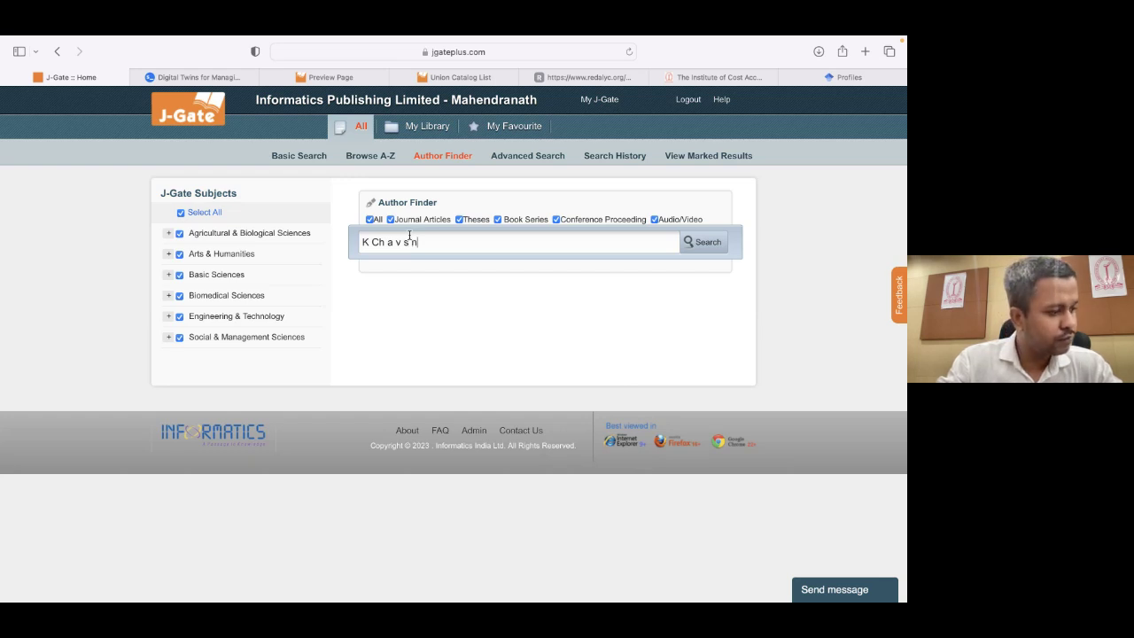
{"action": "type", "text": " mur"}
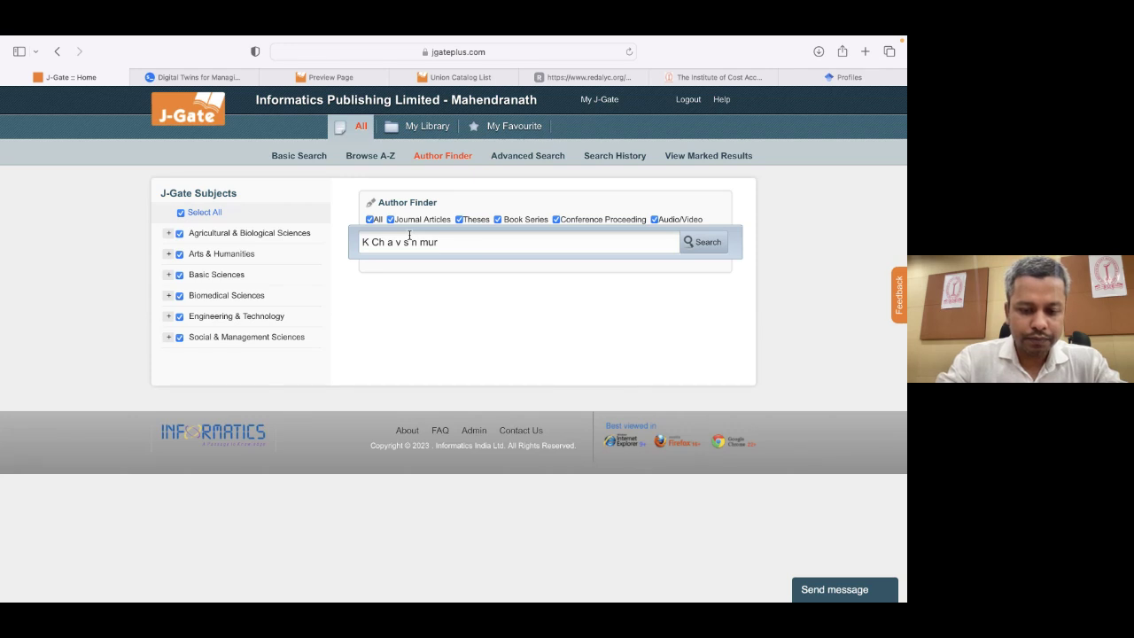
{"action": "type", "text": "thy"}
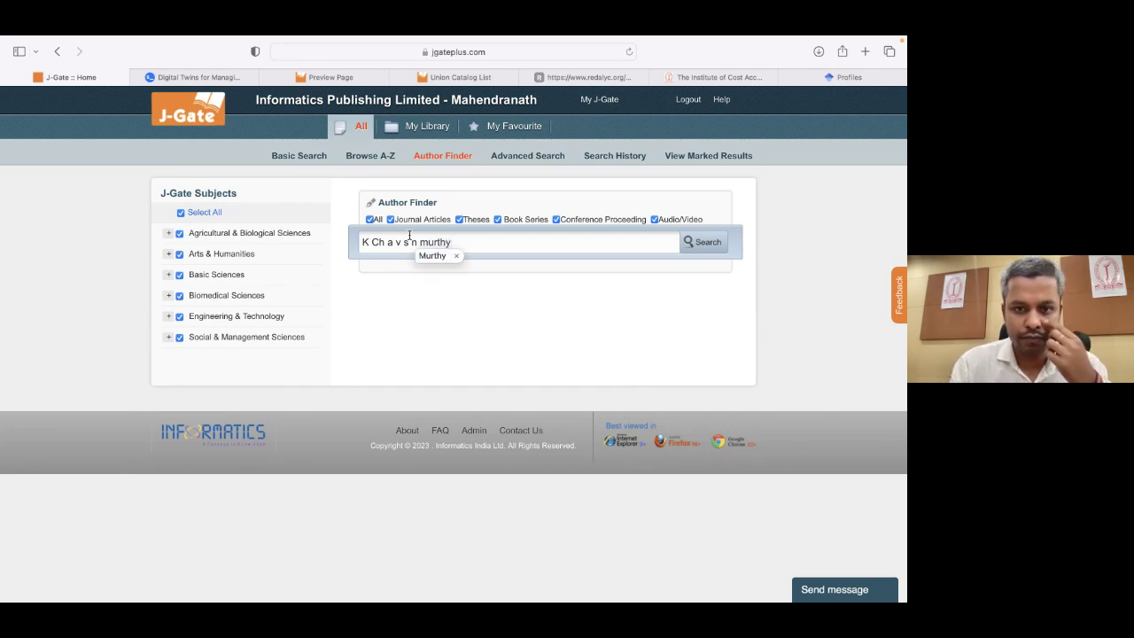
{"action": "left_click", "coordinate": [432, 255]}
{"action": "double_click", "coordinate": [463, 242]}
{"action": "triple_click", "coordinate": [463, 242]}
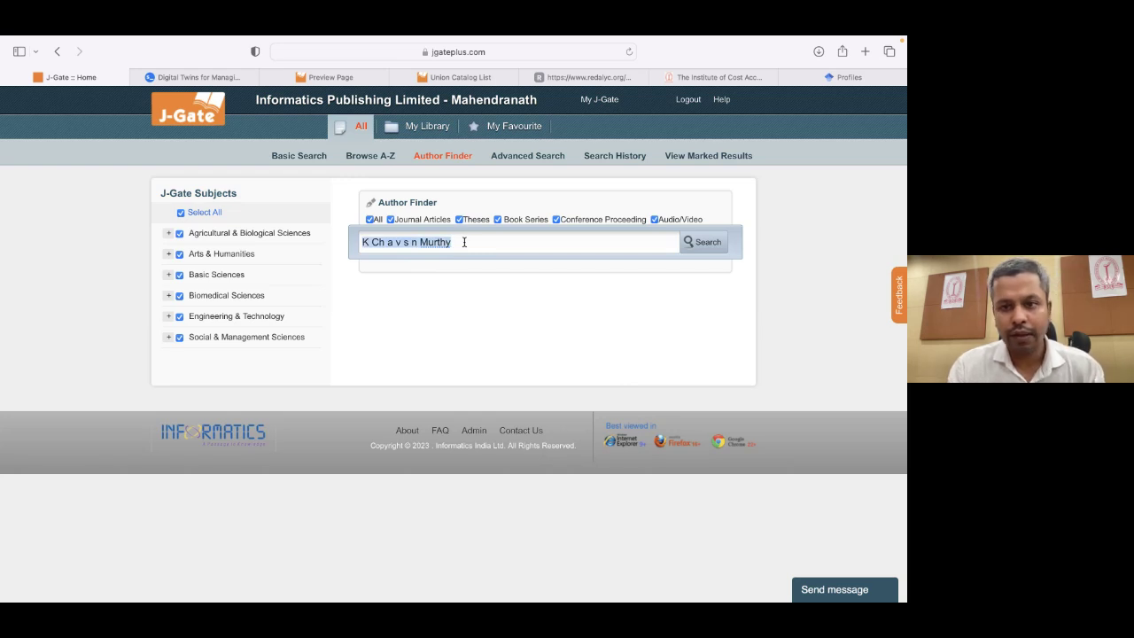
{"action": "left_click", "coordinate": [709, 250]}
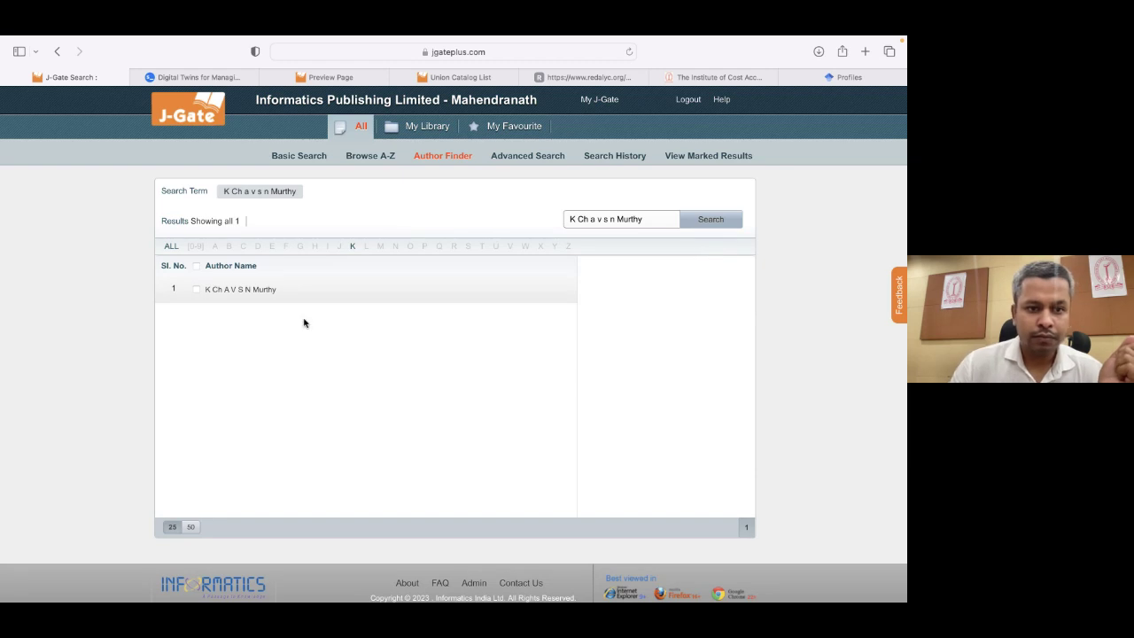
Select the matching author in the Author Finder results and look through the list of that author's articles.
{"action": "left_click", "coordinate": [196, 289]}
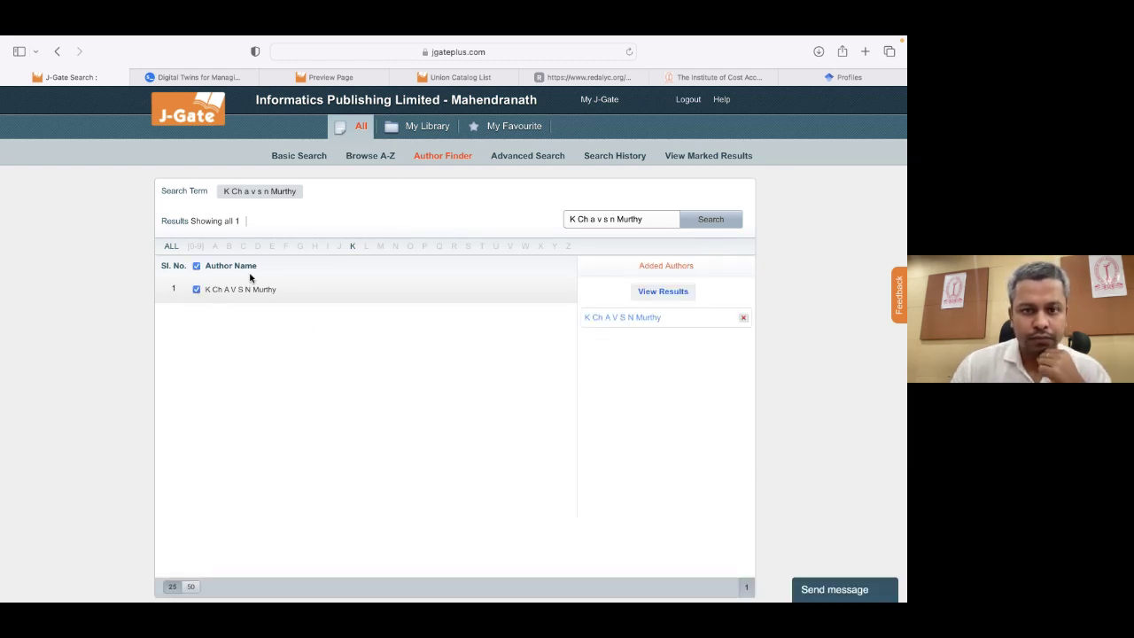
{"action": "left_click", "coordinate": [668, 289]}
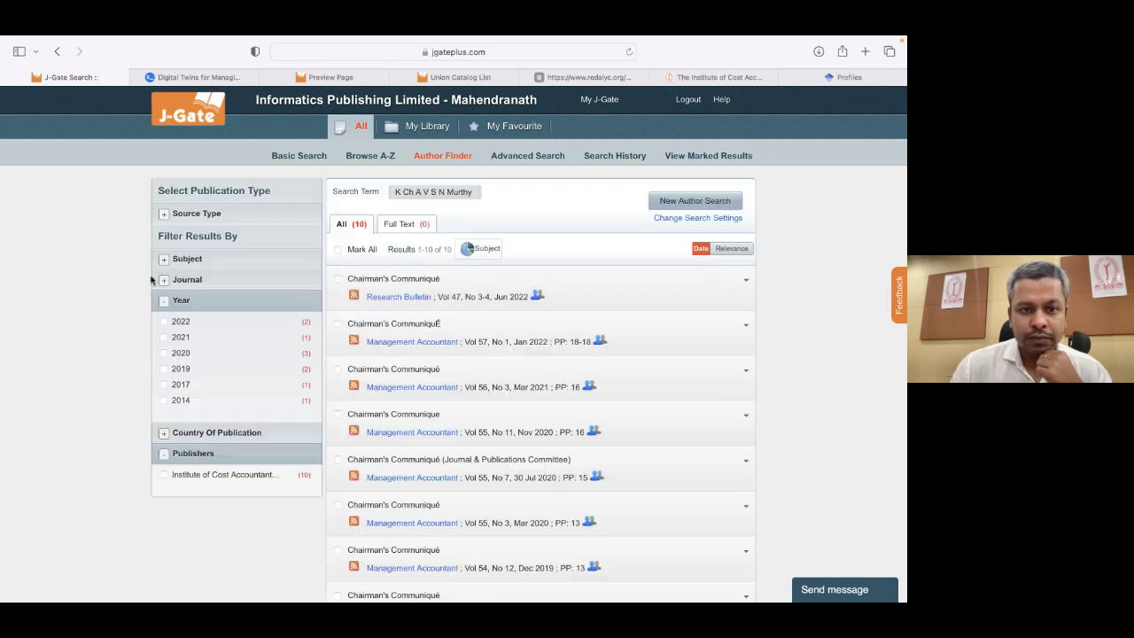
{"action": "scroll", "coordinate": [151, 279], "scroll_direction": "down", "scroll_amount": 1}
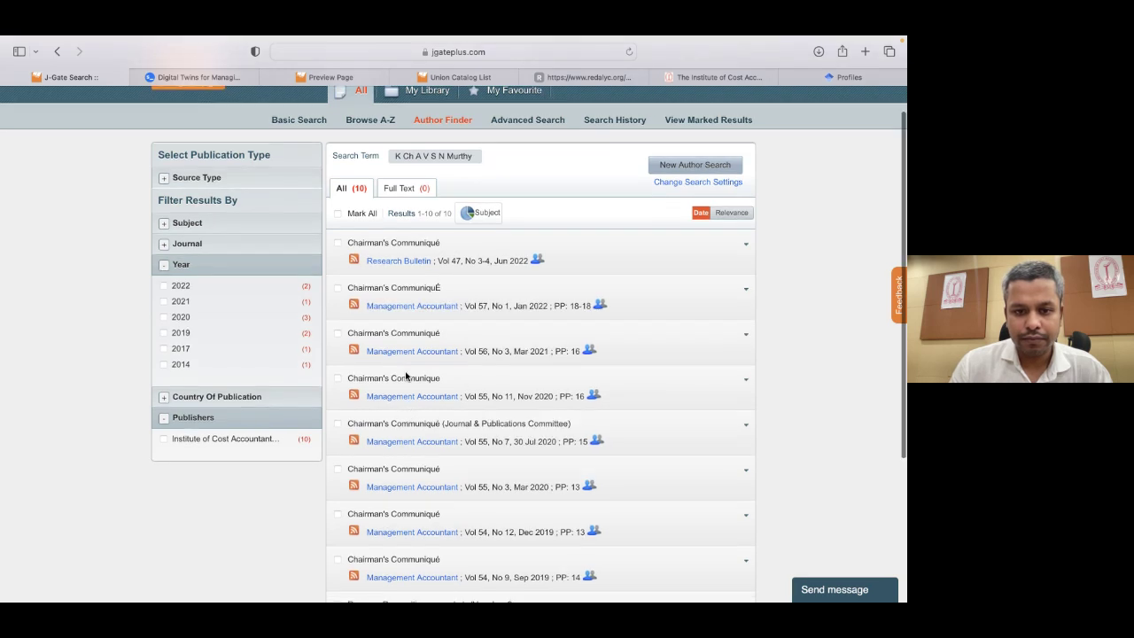
{"action": "scroll", "coordinate": [407, 372], "scroll_direction": "down", "scroll_amount": 3}
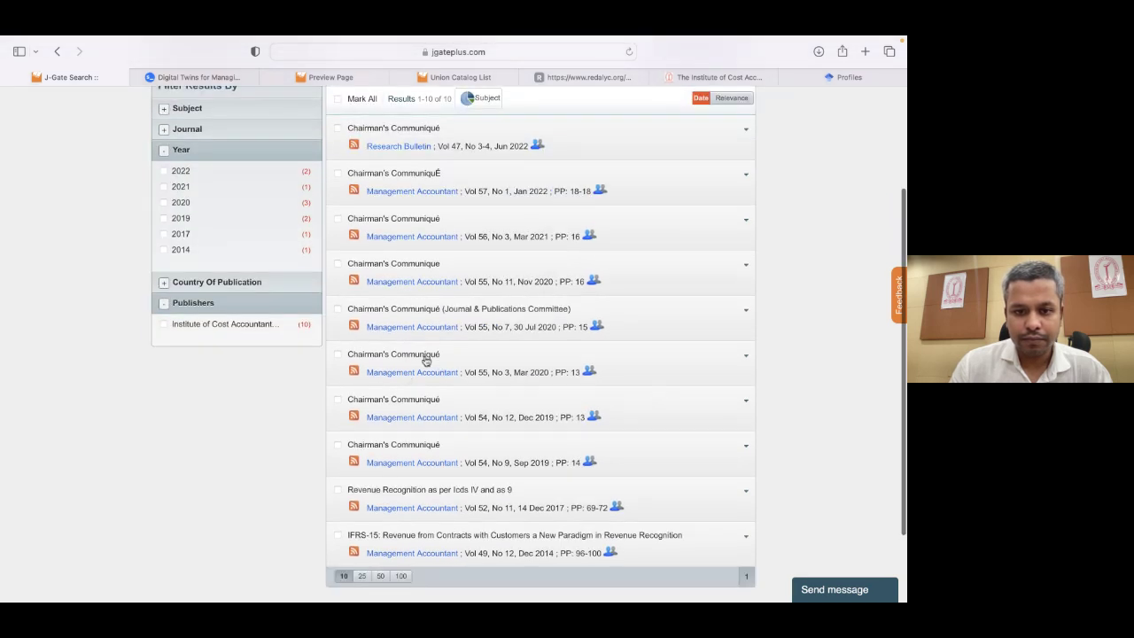
View the details of the March 2020 Chairman's Communiqué article and return to the J-Gate home page.
{"action": "left_click", "coordinate": [426, 358]}
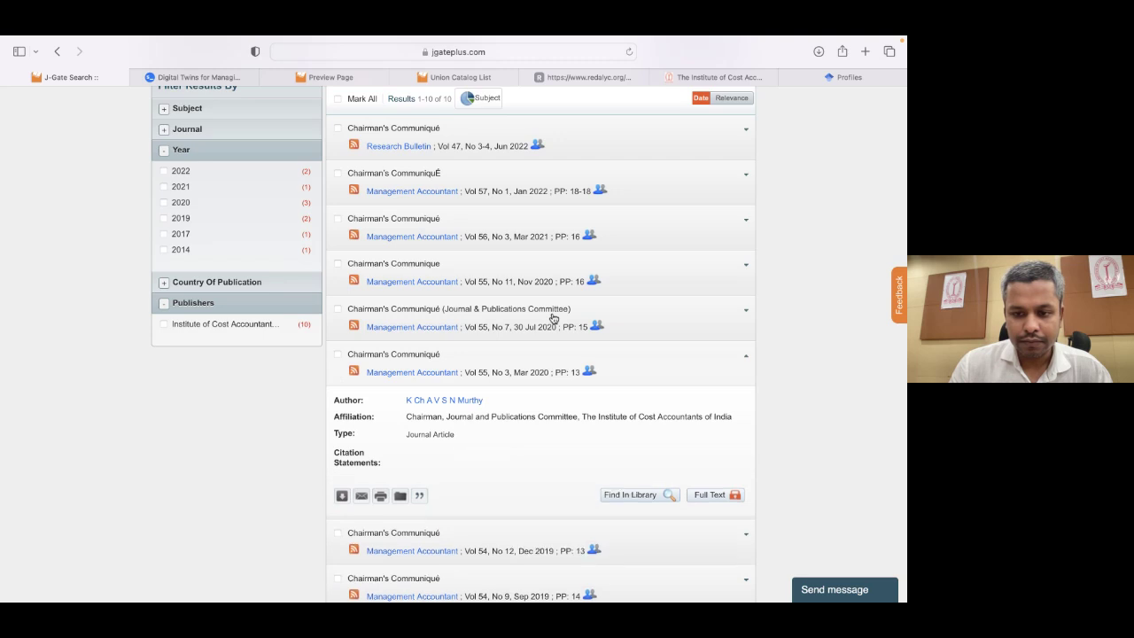
{"action": "scroll", "coordinate": [552, 318], "scroll_direction": "up", "scroll_amount": 4}
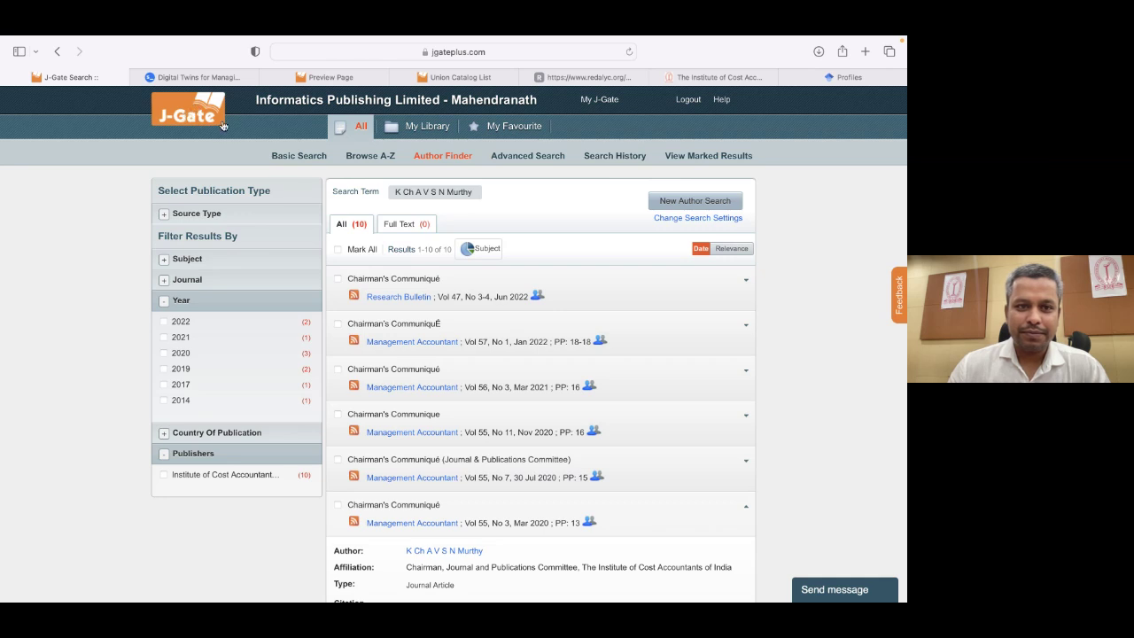
{"action": "left_click", "coordinate": [181, 114]}
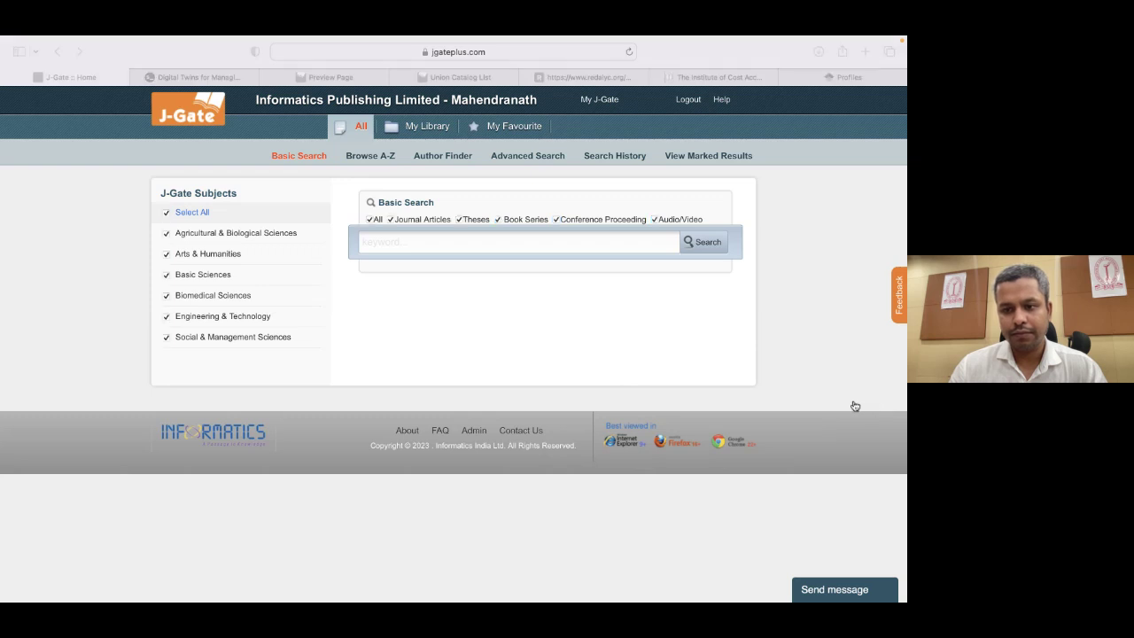
Take Safari out of full screen, switch to Microsoft Teams and stop sharing the screen in the webinar.
{"action": "left_click", "coordinate": [876, 406]}
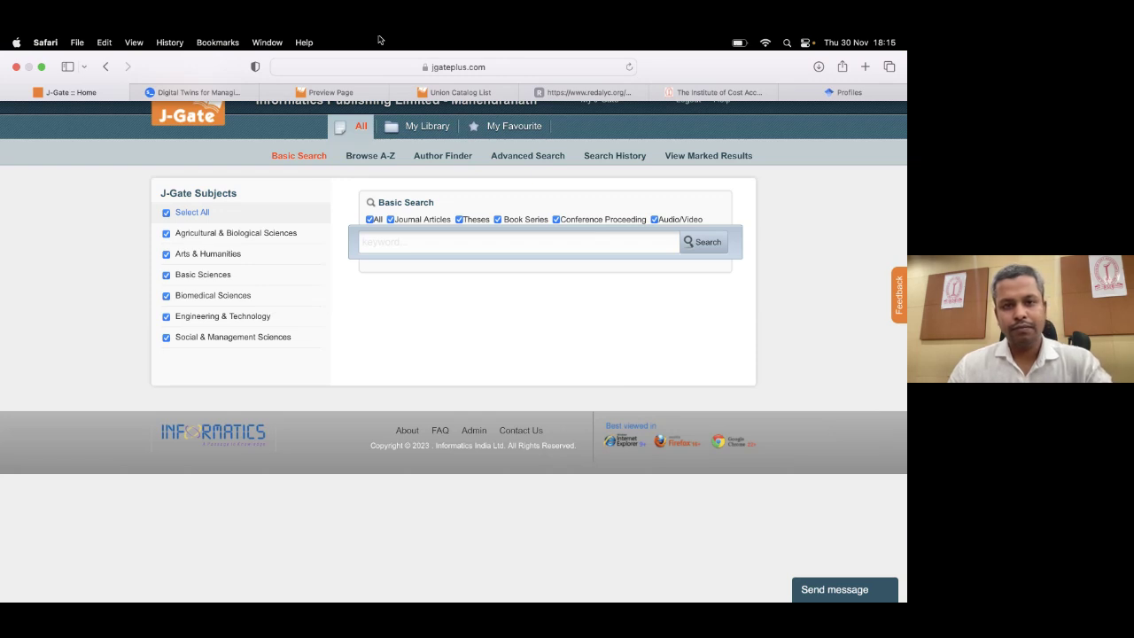
{"action": "key", "text": "ctrl+super+f"}
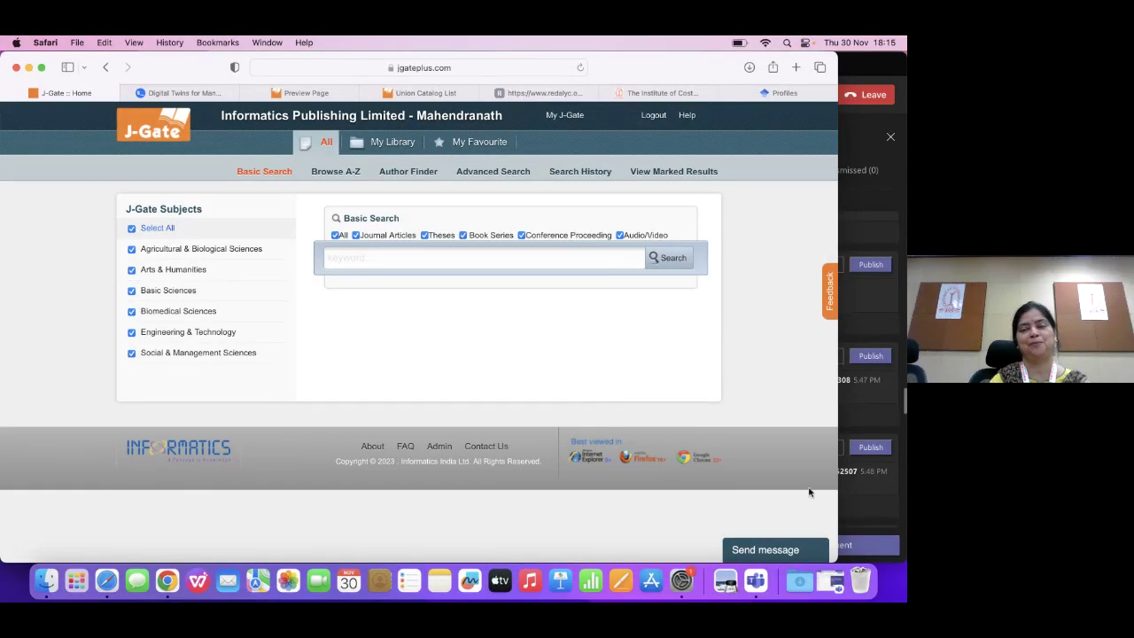
{"action": "left_click", "coordinate": [863, 137]}
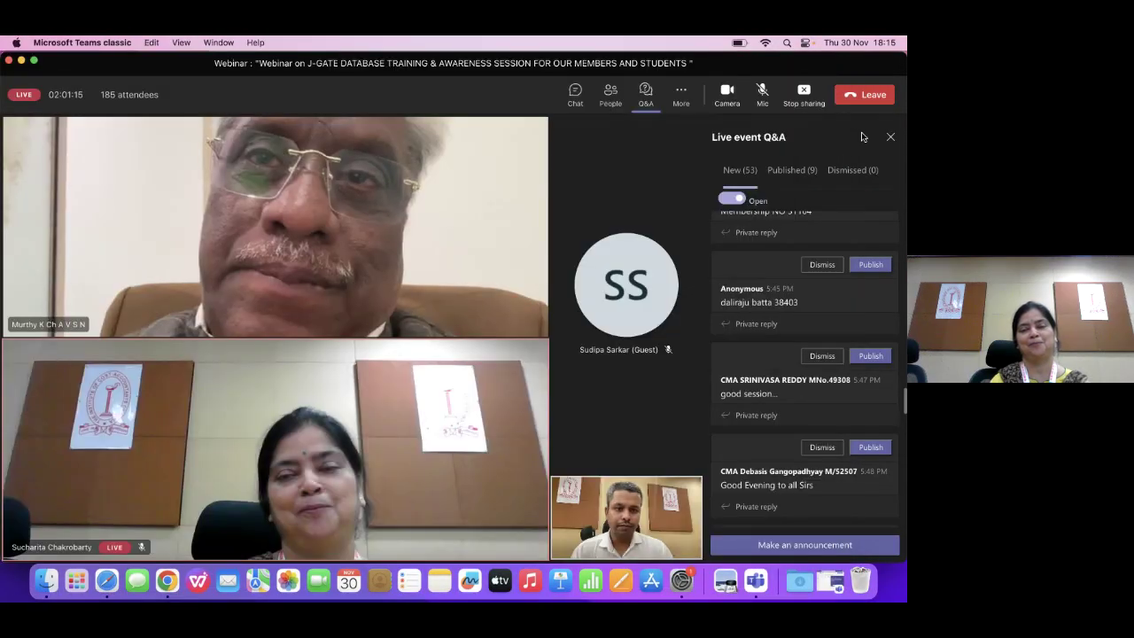
{"action": "left_click", "coordinate": [804, 92]}
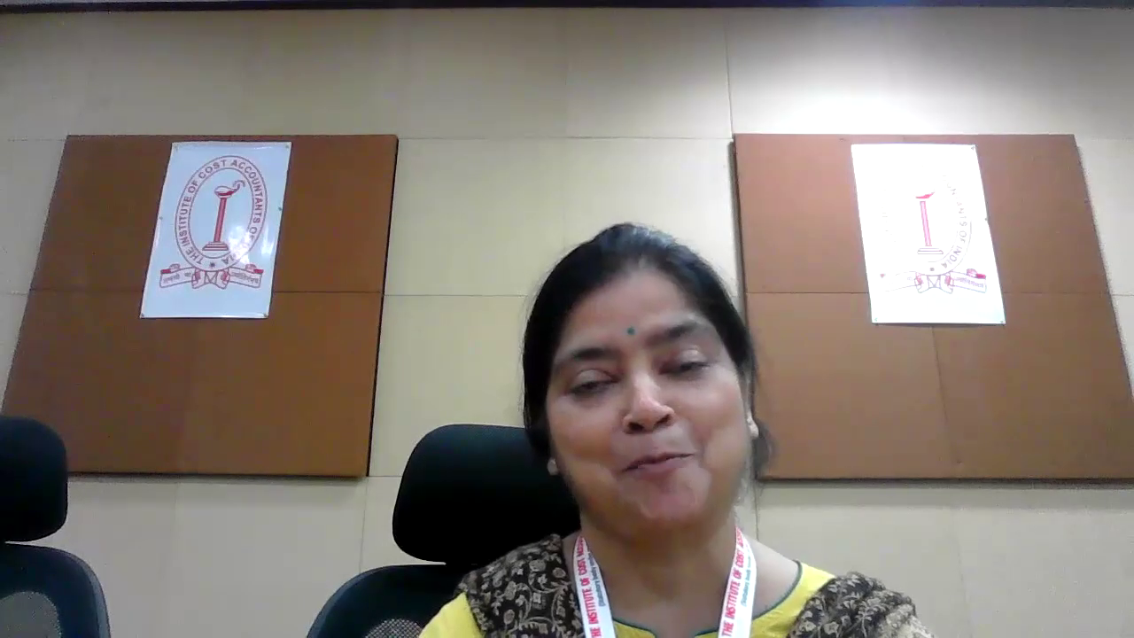